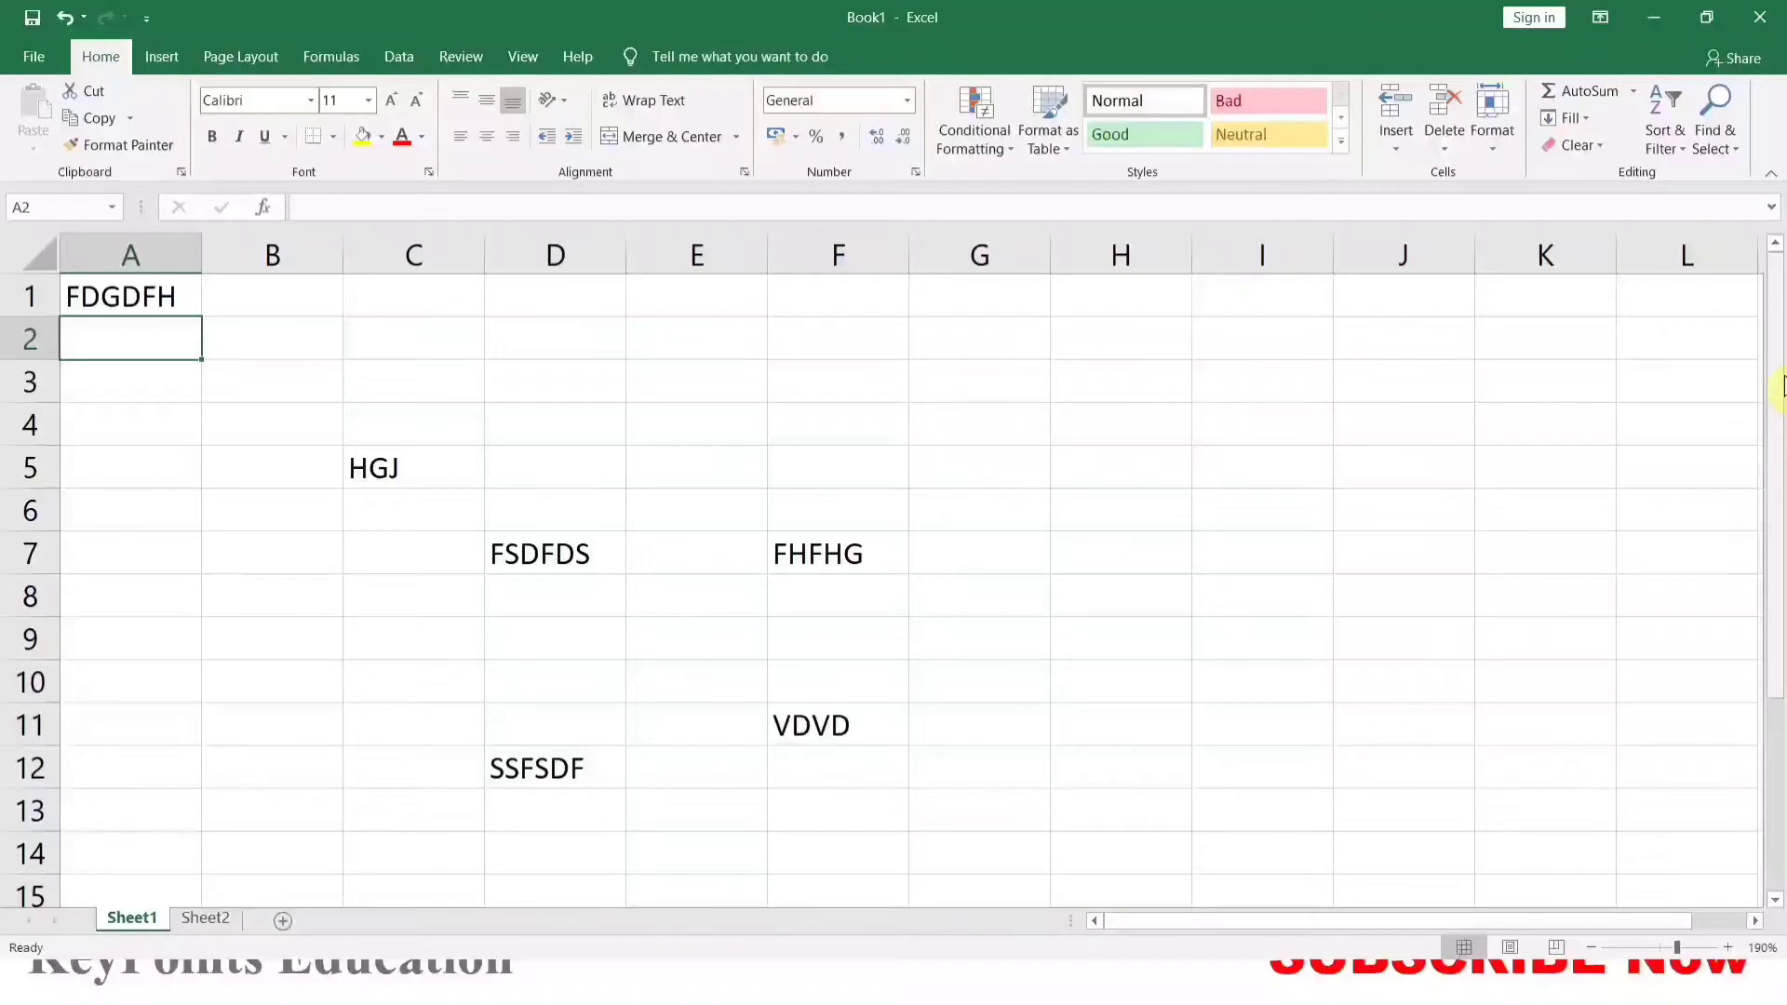
# Select all cells of Sheet1, clear the selection, and select the entire sheet again
pyautogui.hotkey('ctrl', 'a')
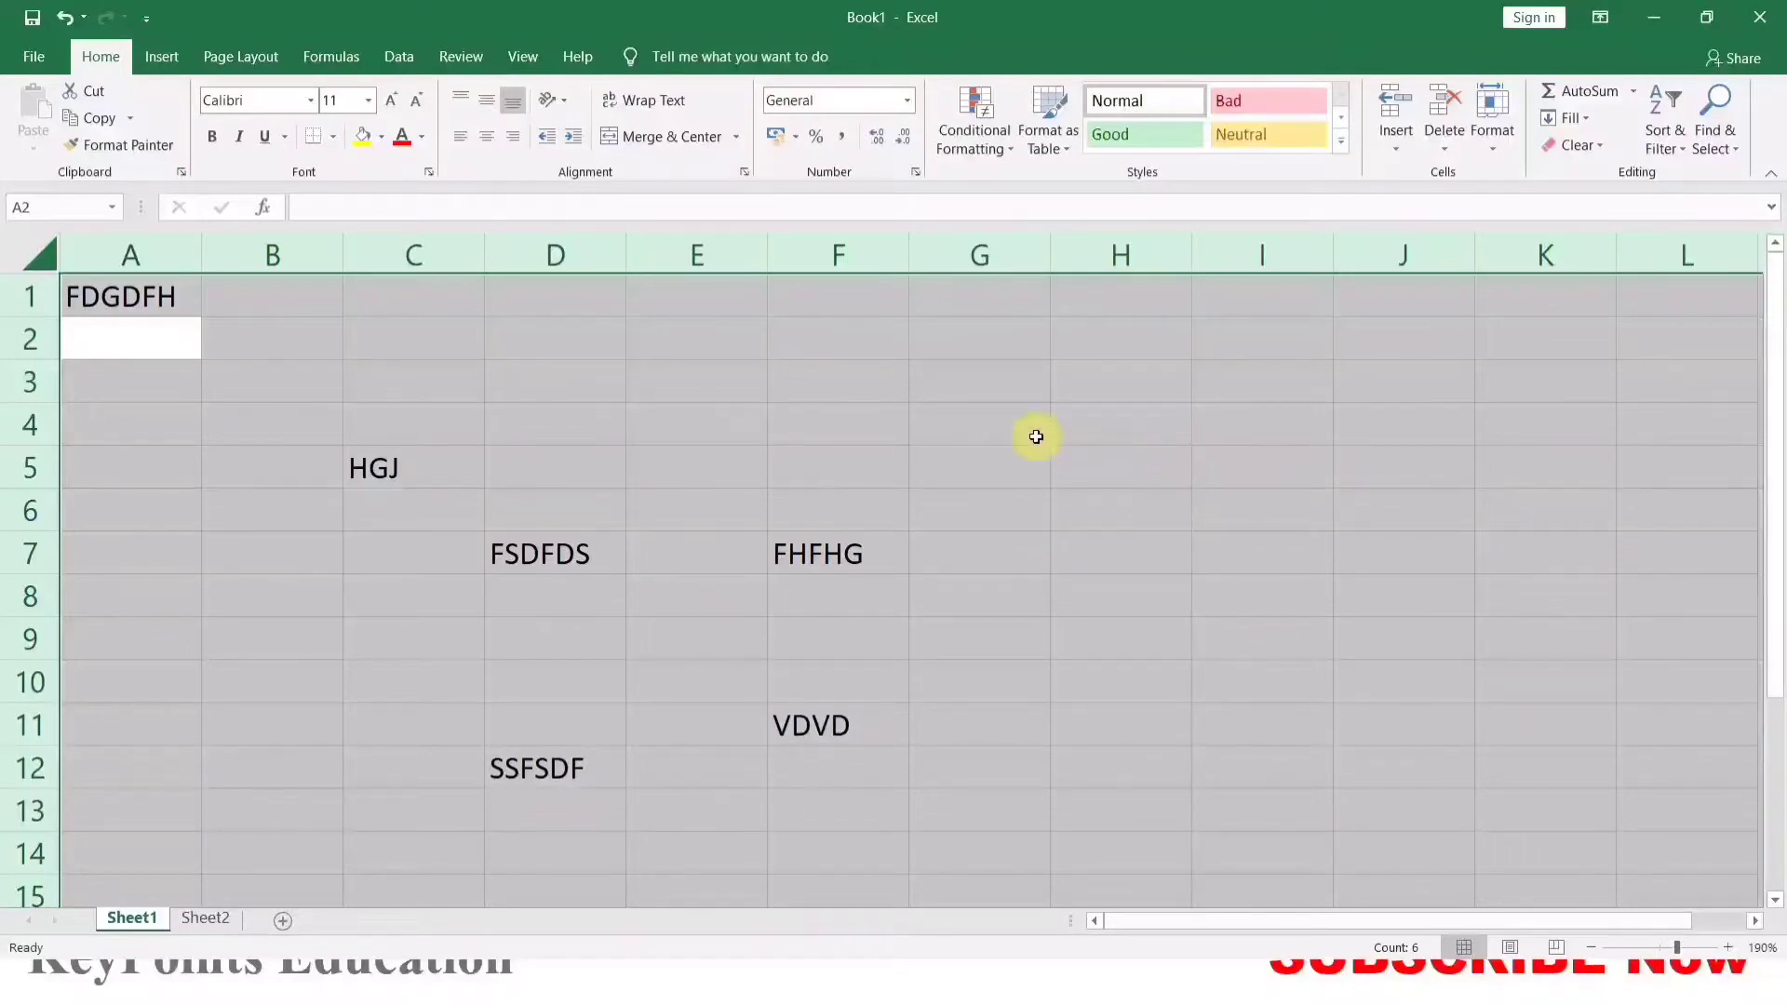
pyautogui.click(1029, 466)
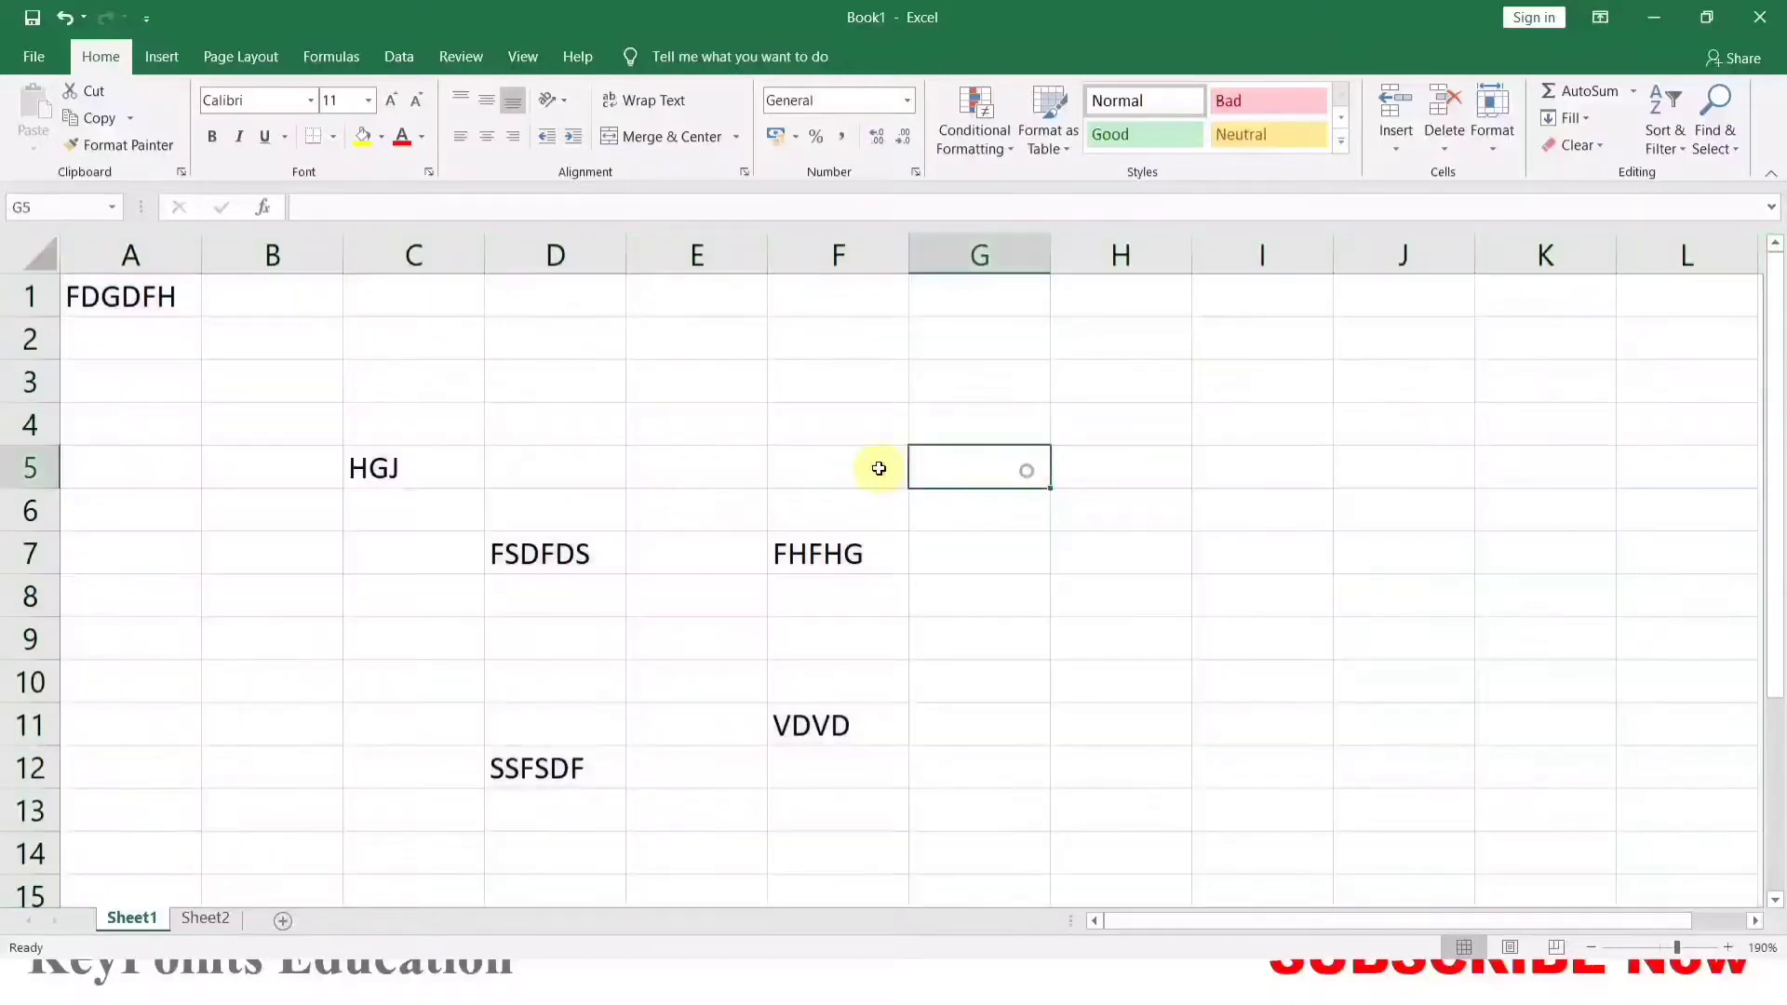
pyautogui.click(859, 463)
pyautogui.click(850, 437)
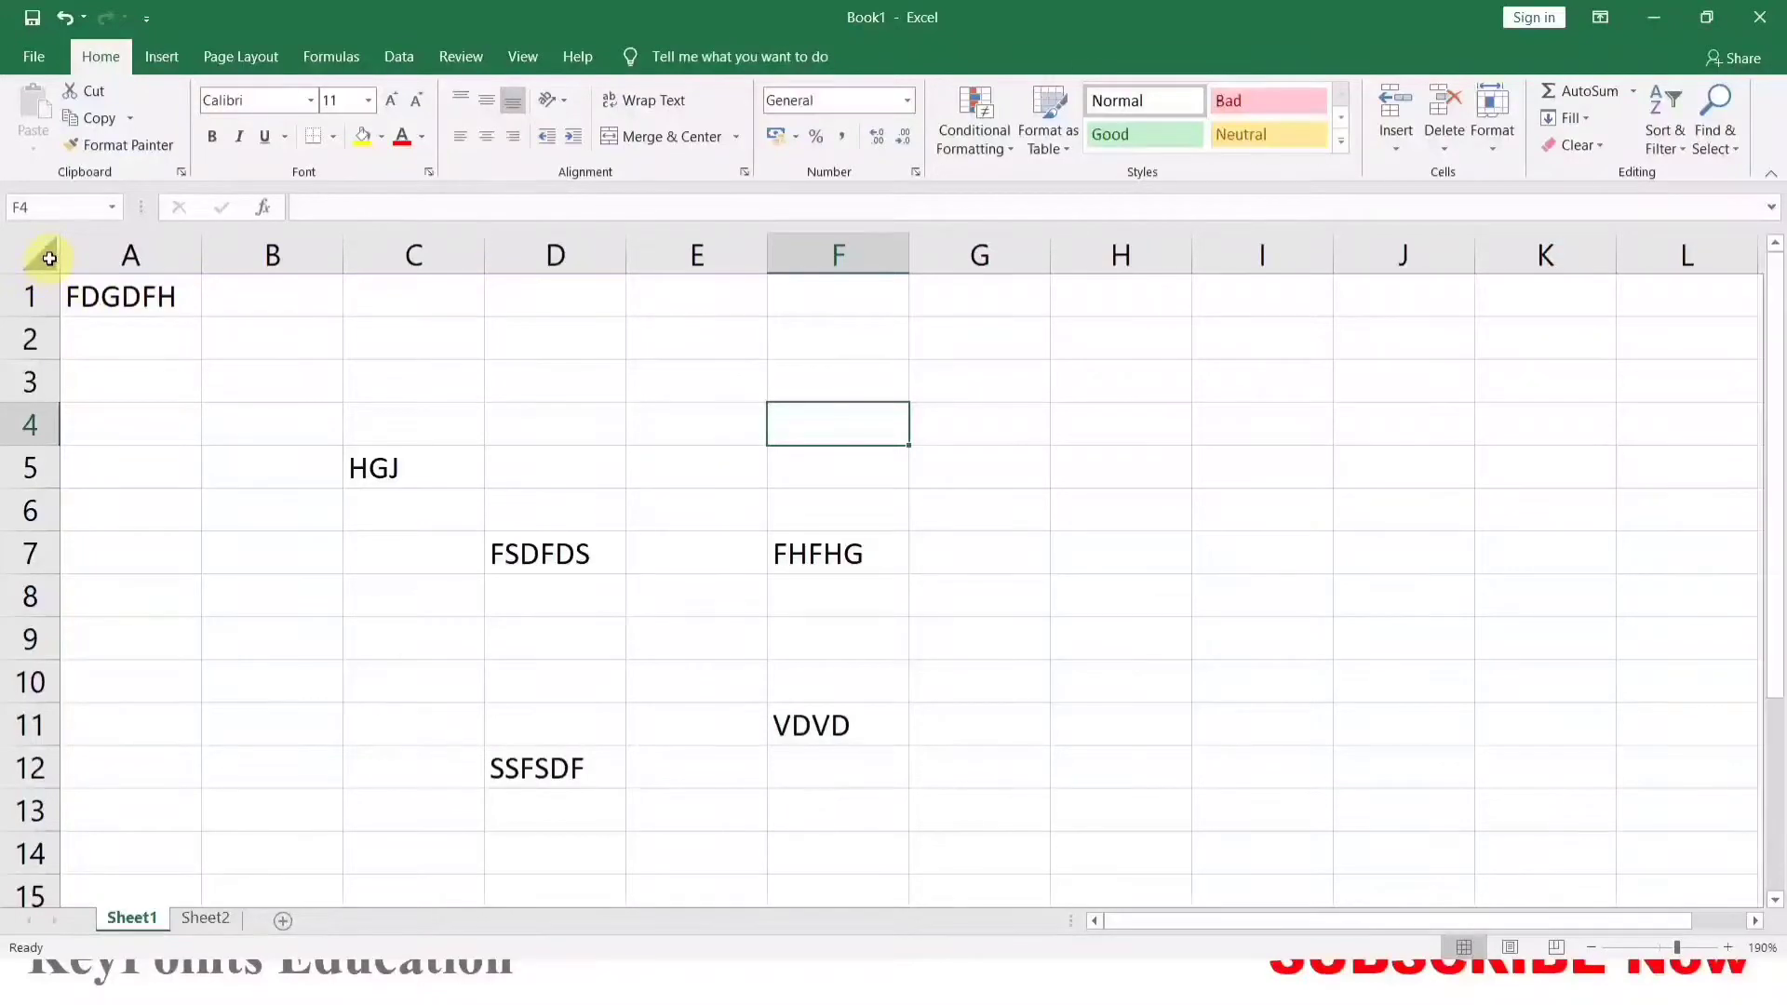
pyautogui.click(47, 254)
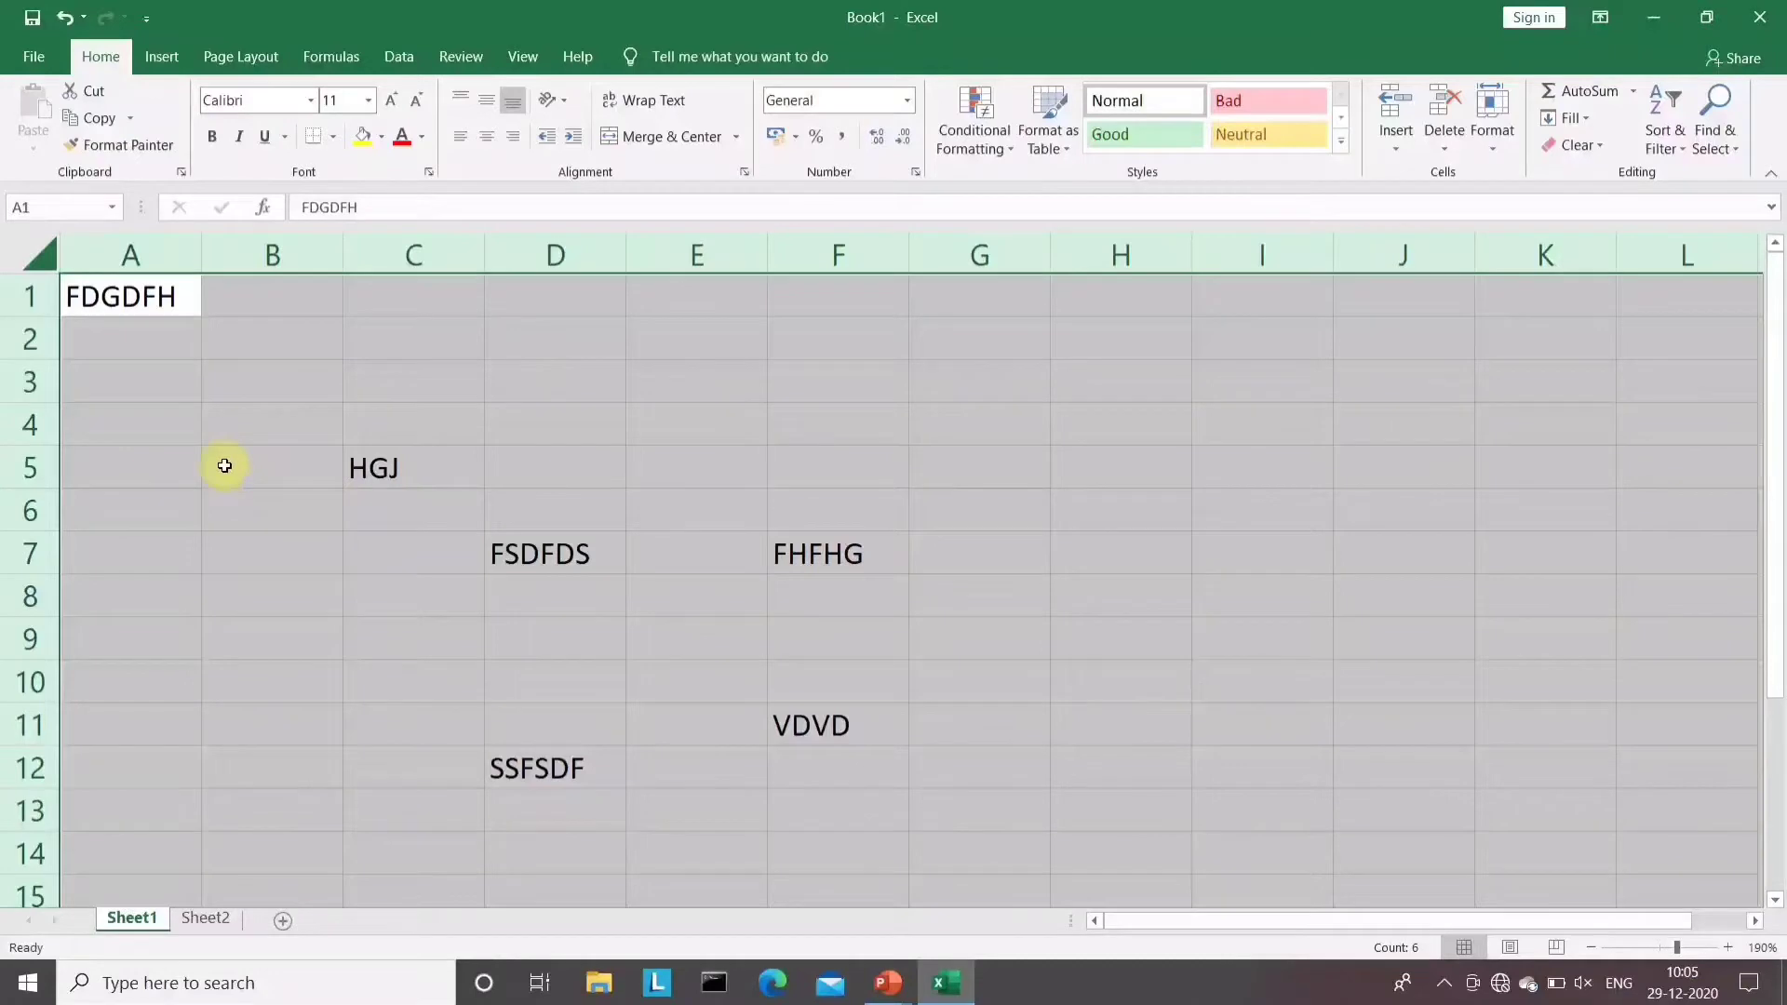
# Make the text HGJ in cell C5 bold
pyautogui.click(279, 464)
pyautogui.moveTo(351, 461)
pyautogui.mouseDown()
pyautogui.moveTo(379, 491)
pyautogui.moveTo(379, 470)
pyautogui.mouseUp()
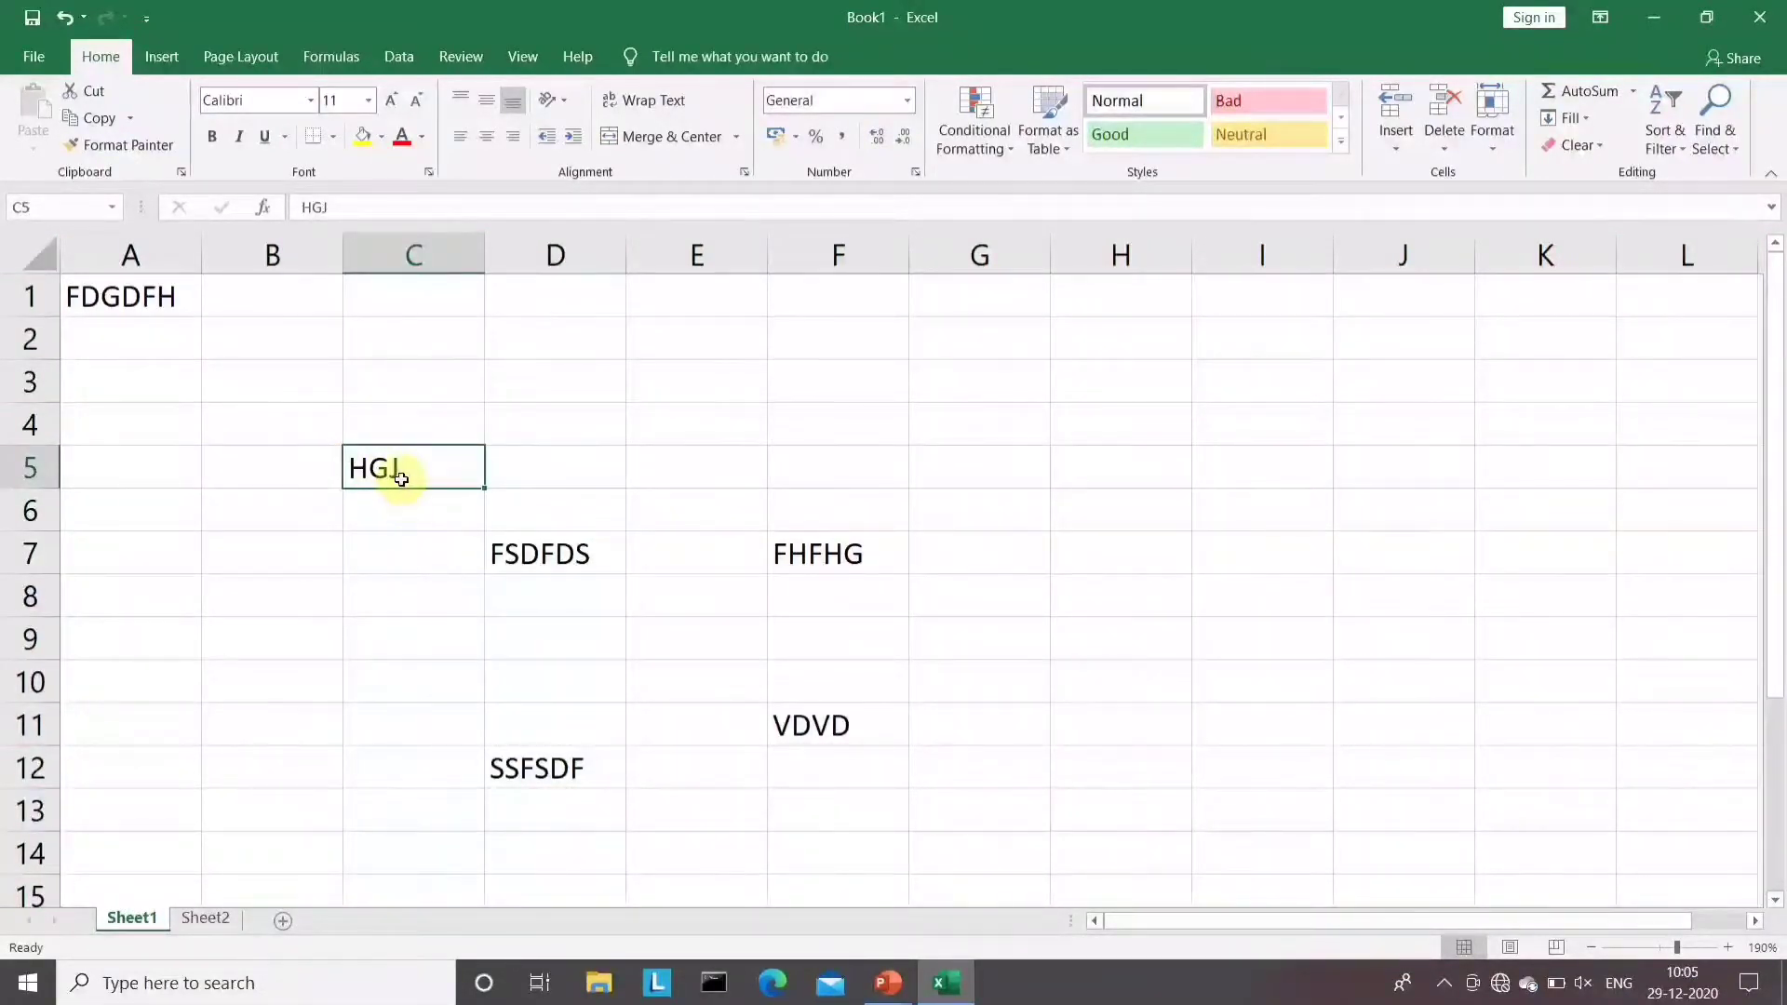
pyautogui.hotkey('ctrl', 'b')
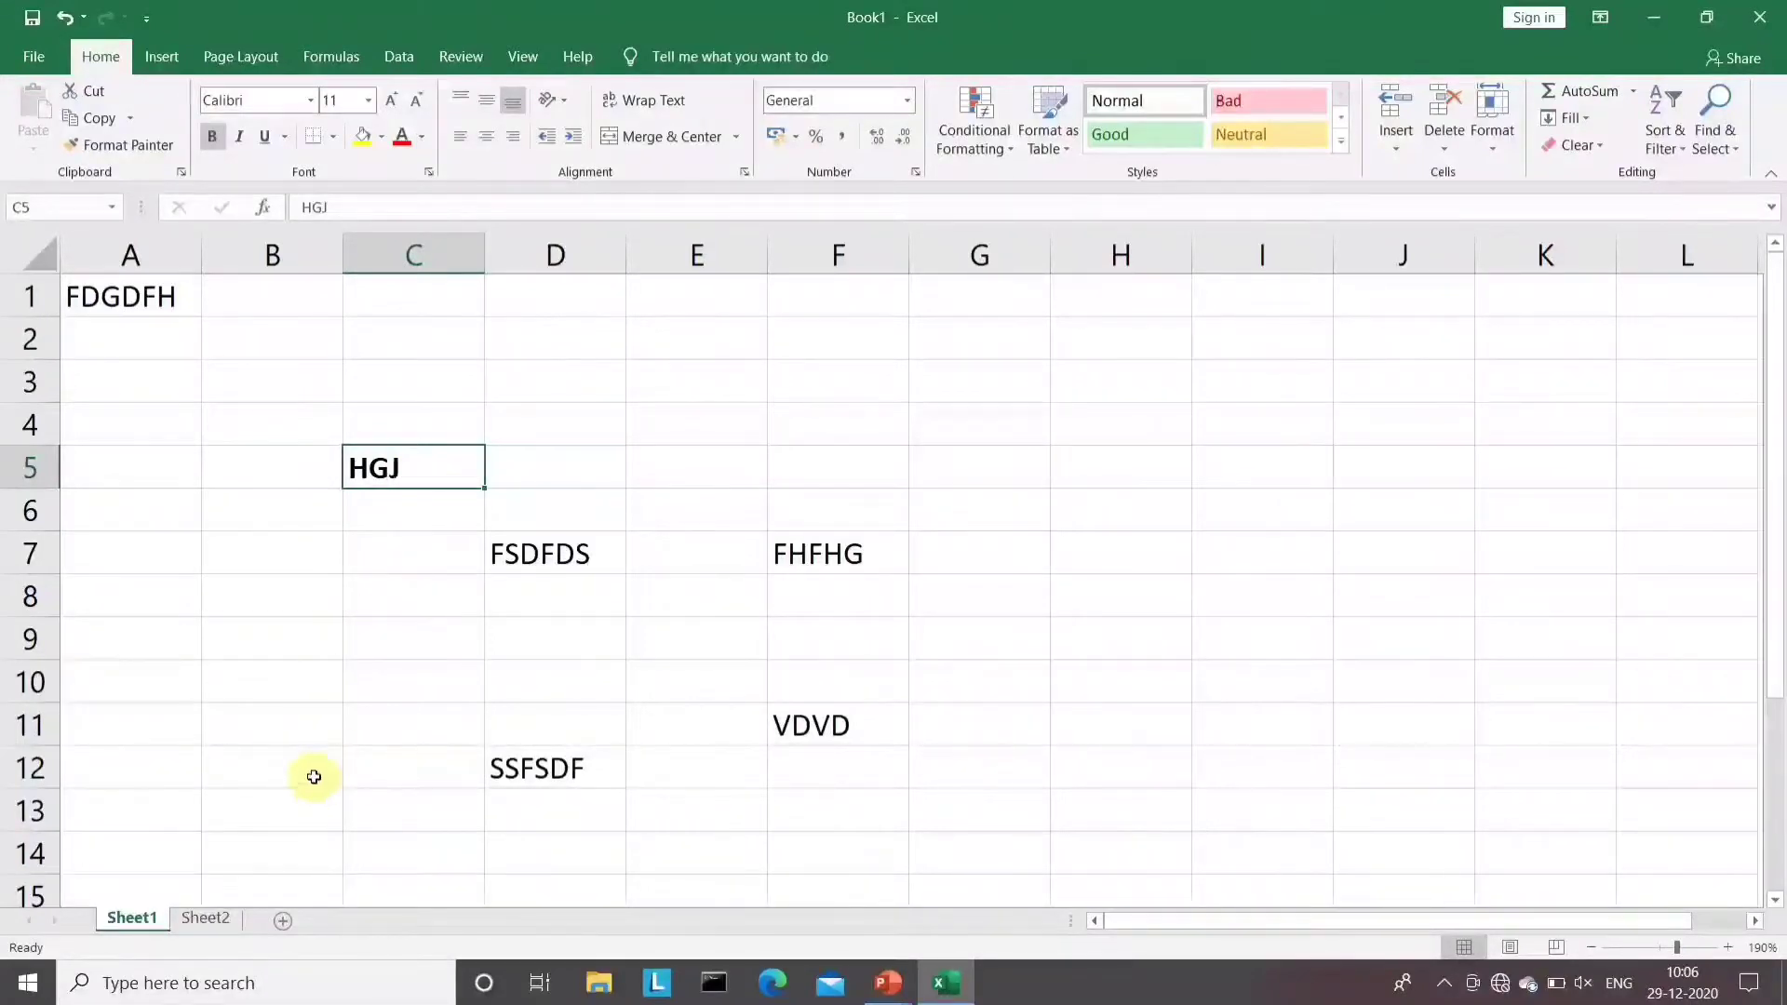
# Copy the bold text in C5, paste it into B6, B8 and B9, and end copy mode
pyautogui.hotkey('ctrl', 'c')
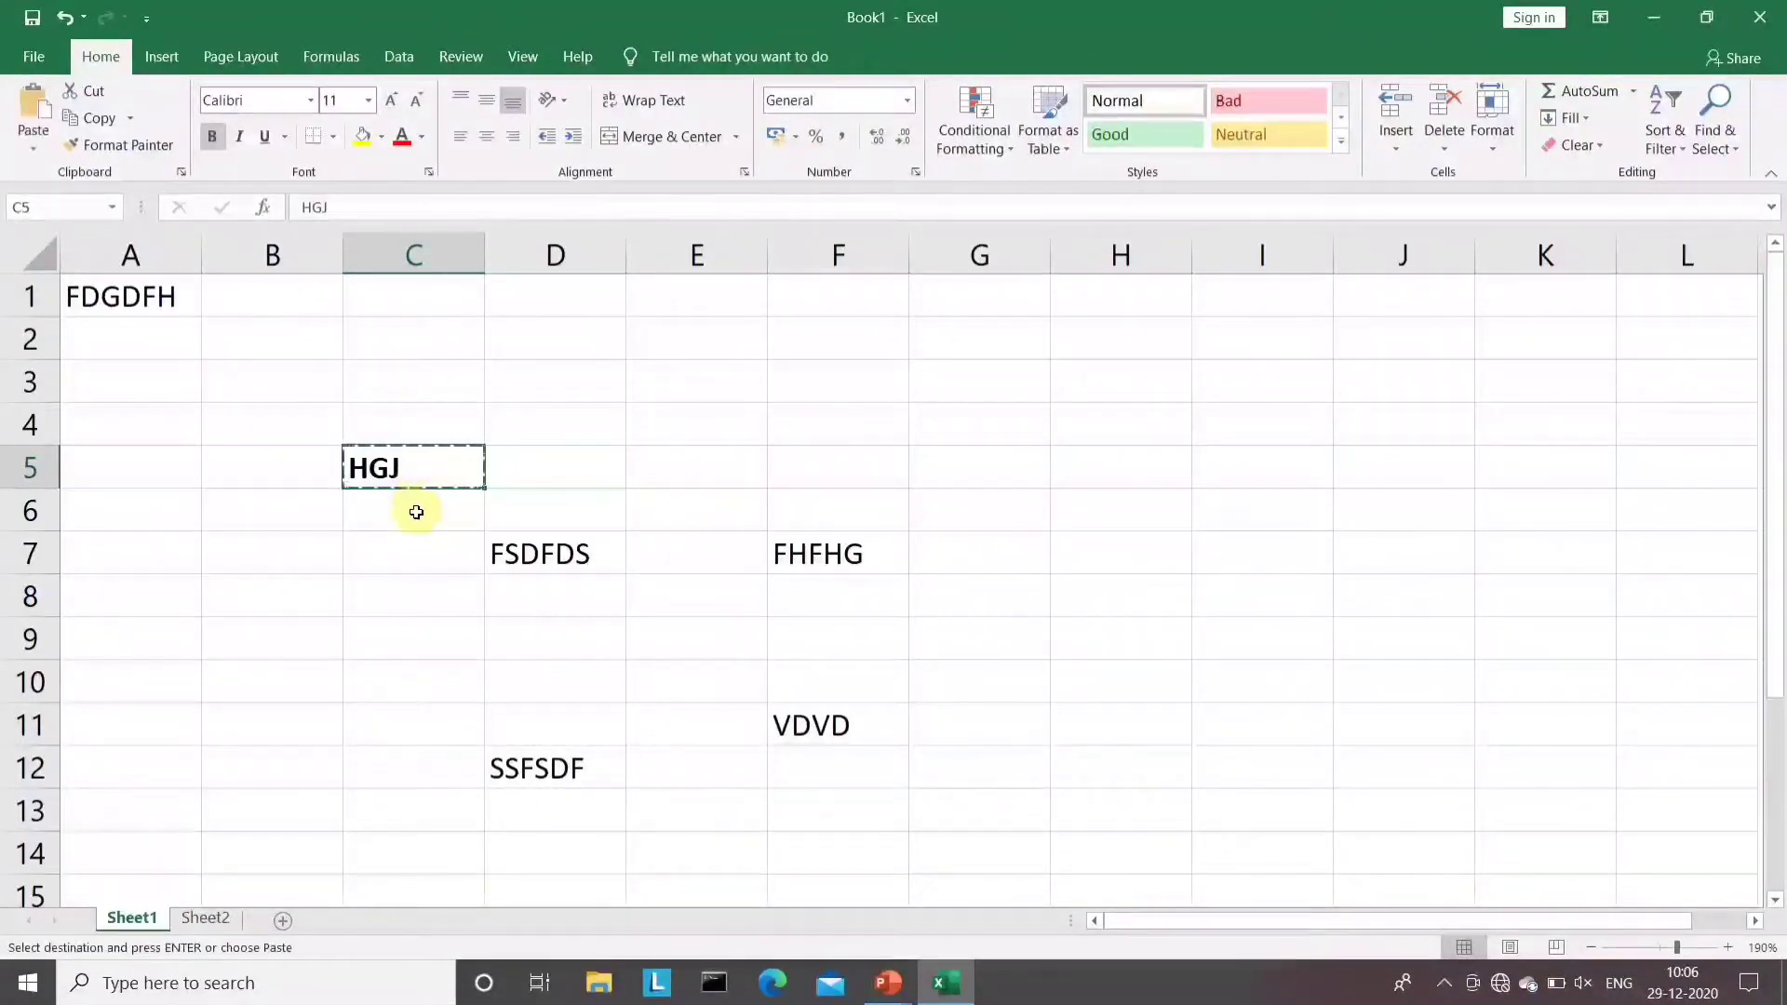
pyautogui.click(284, 517)
pyautogui.hotkey('ctrl', 'v')
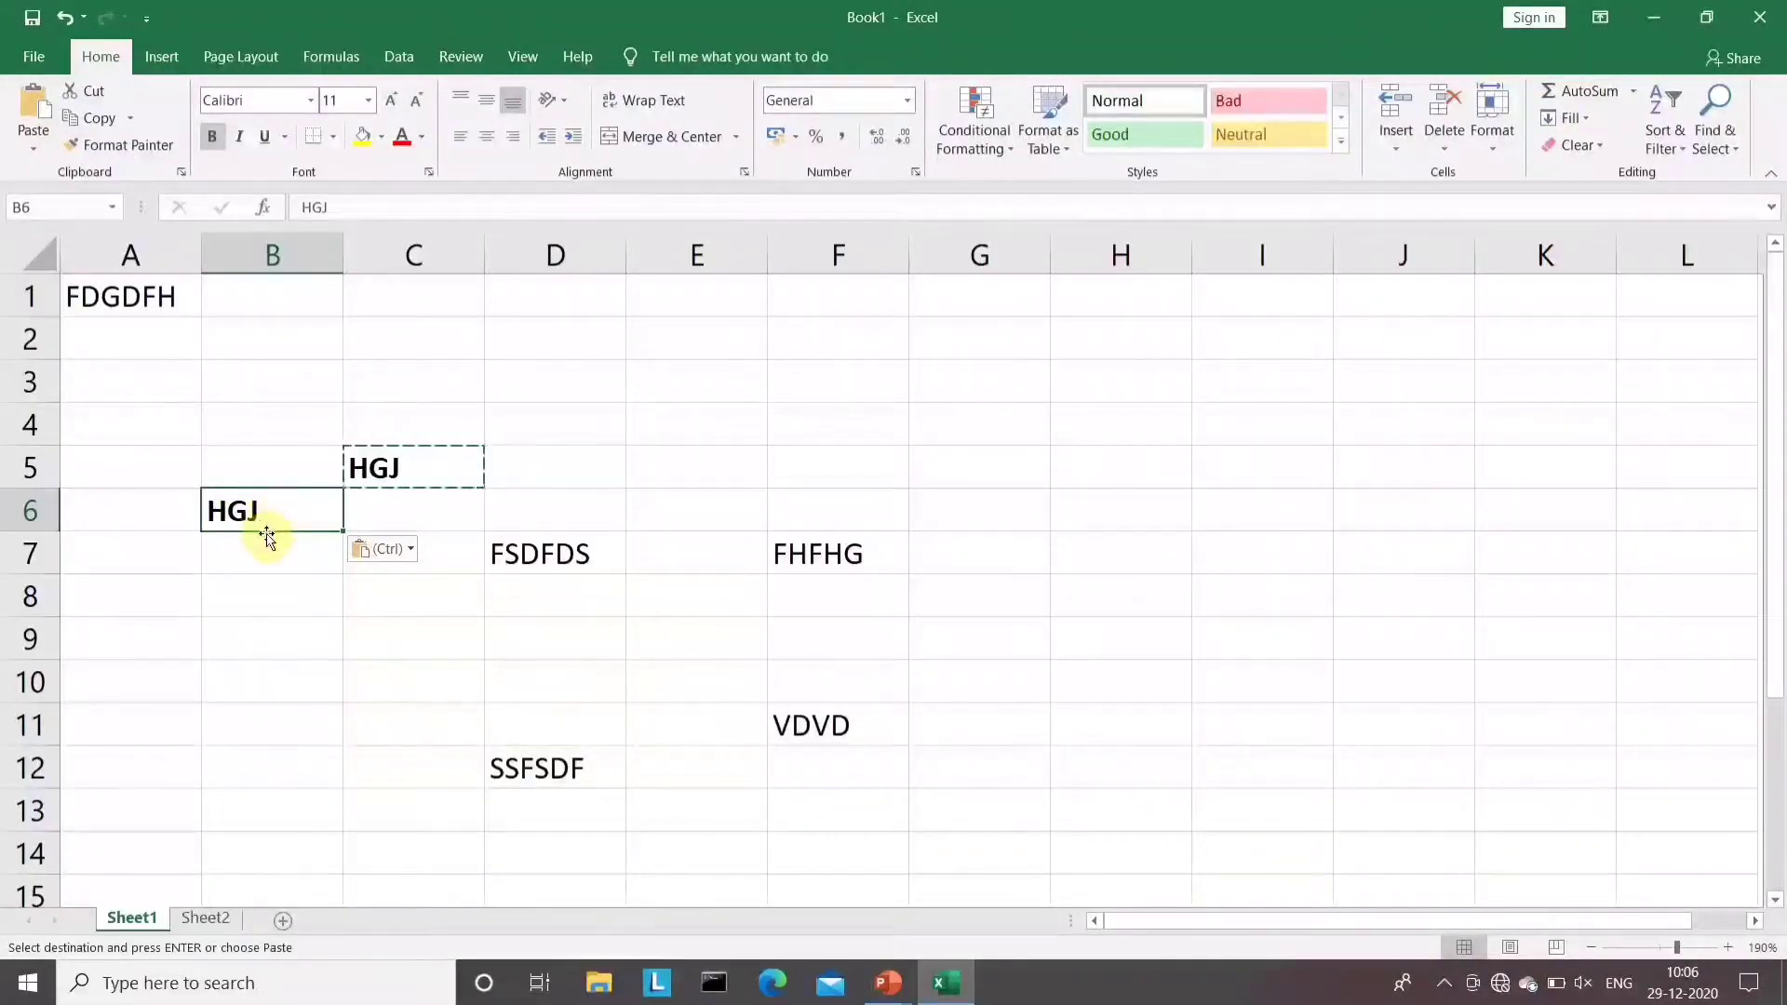
pyautogui.keyDown('ctrl'); pyautogui.click(270, 578); pyautogui.keyUp('ctrl')
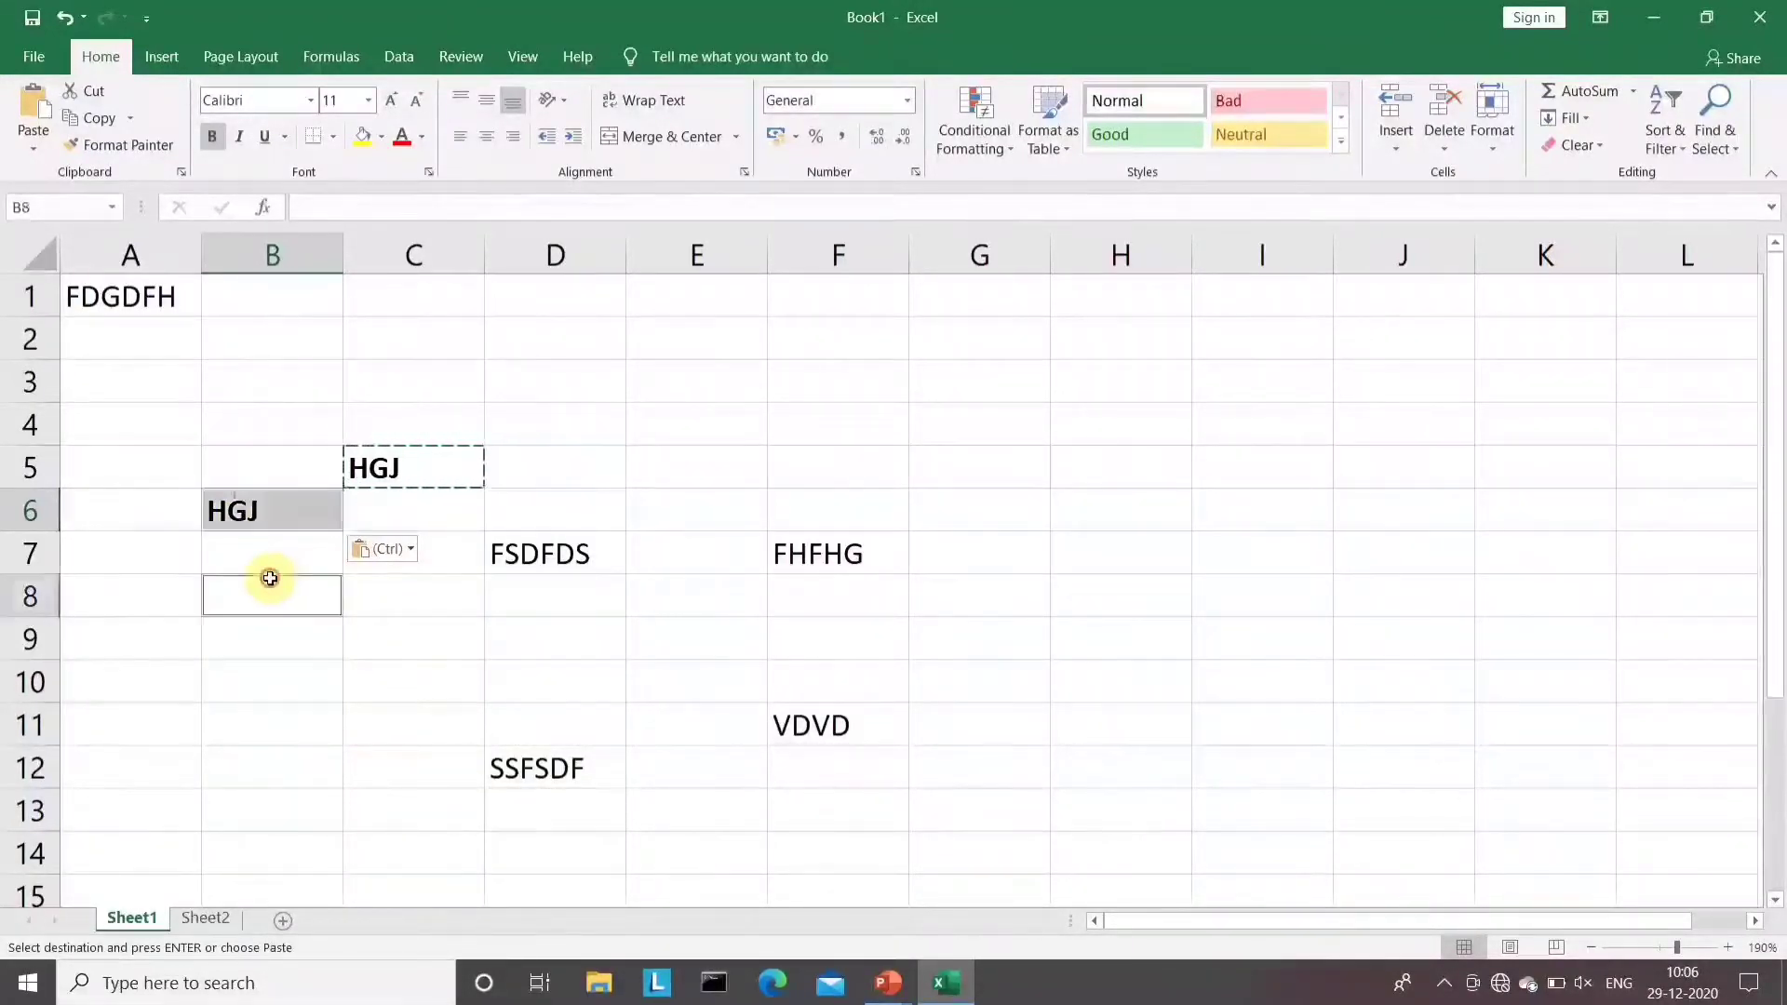
pyautogui.hotkey('ctrl', 'v')
pyautogui.click(279, 647)
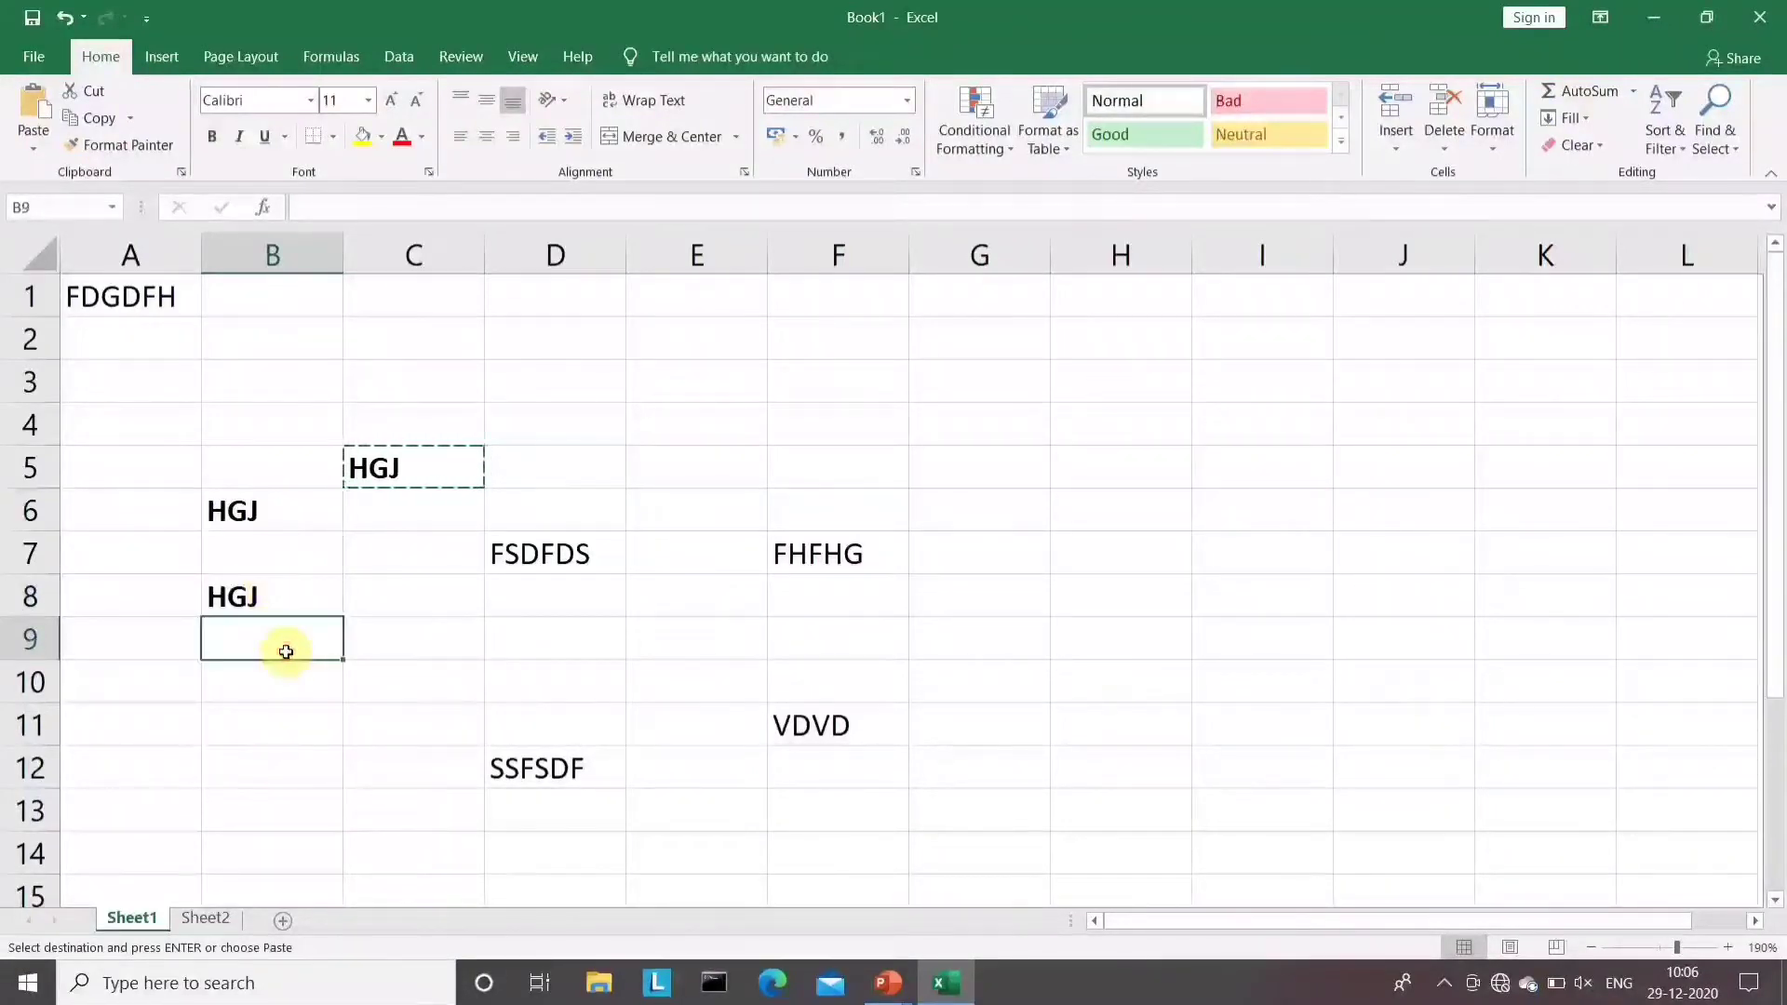
pyautogui.hotkey('ctrl', 'v')
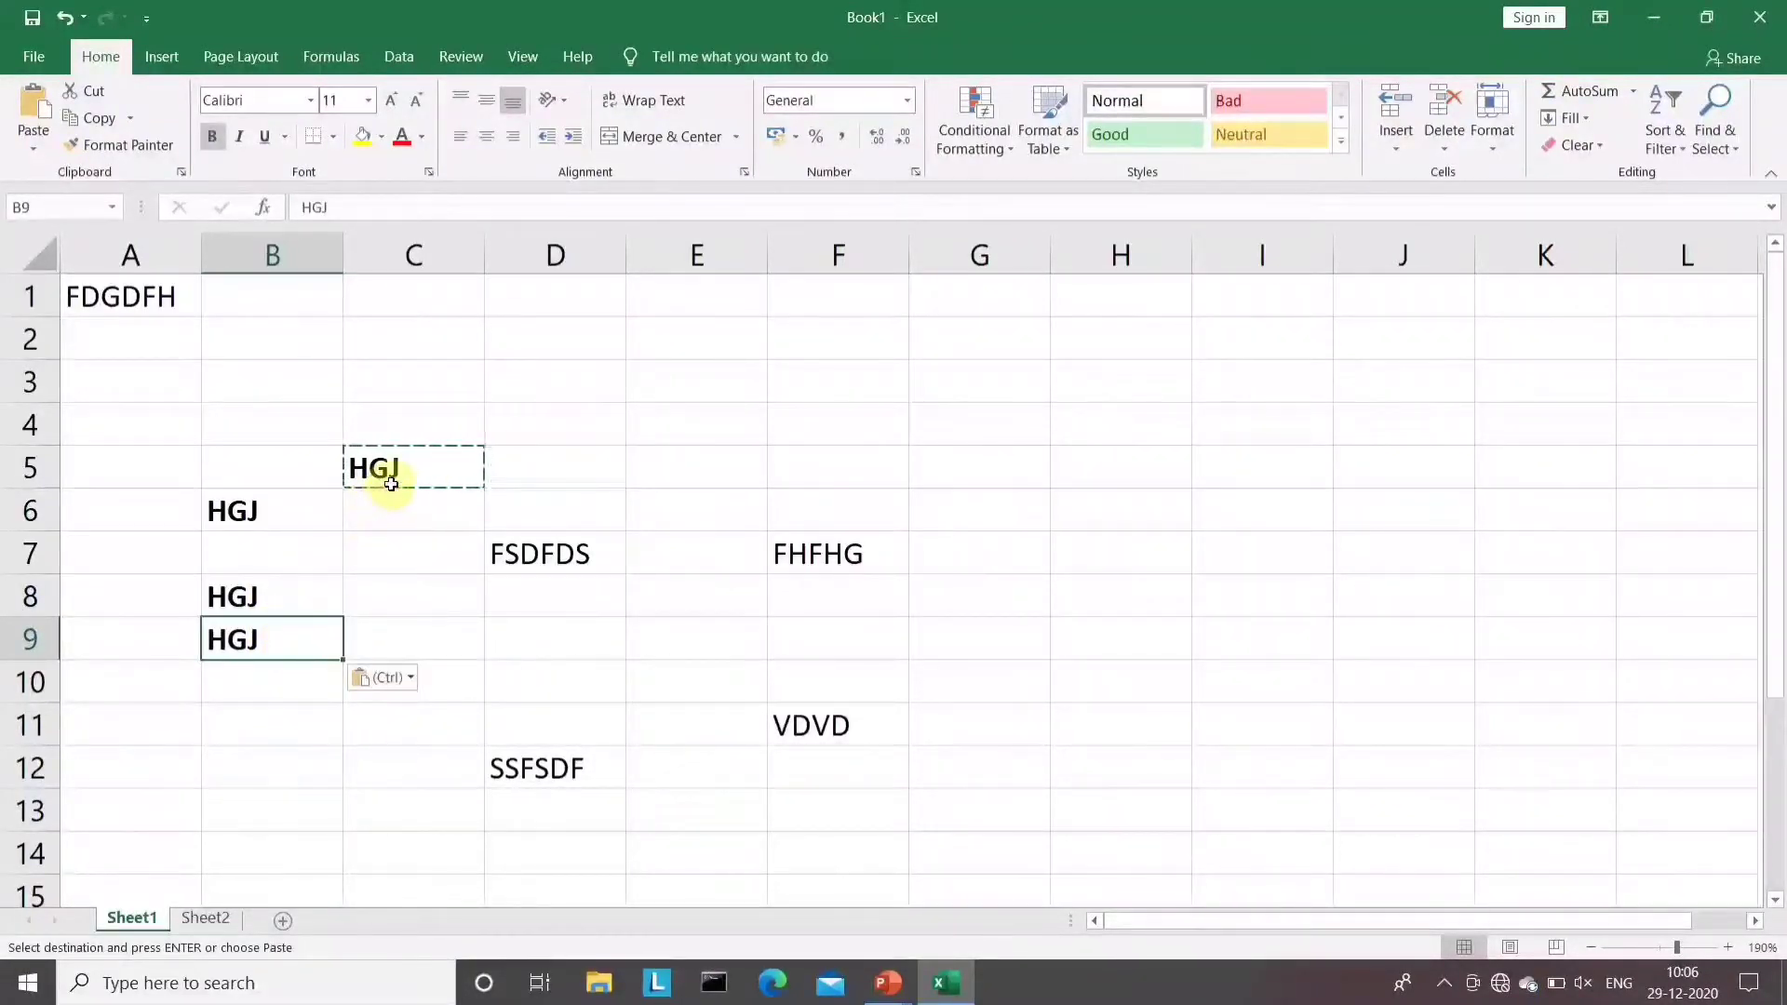
pyautogui.press('Escape')
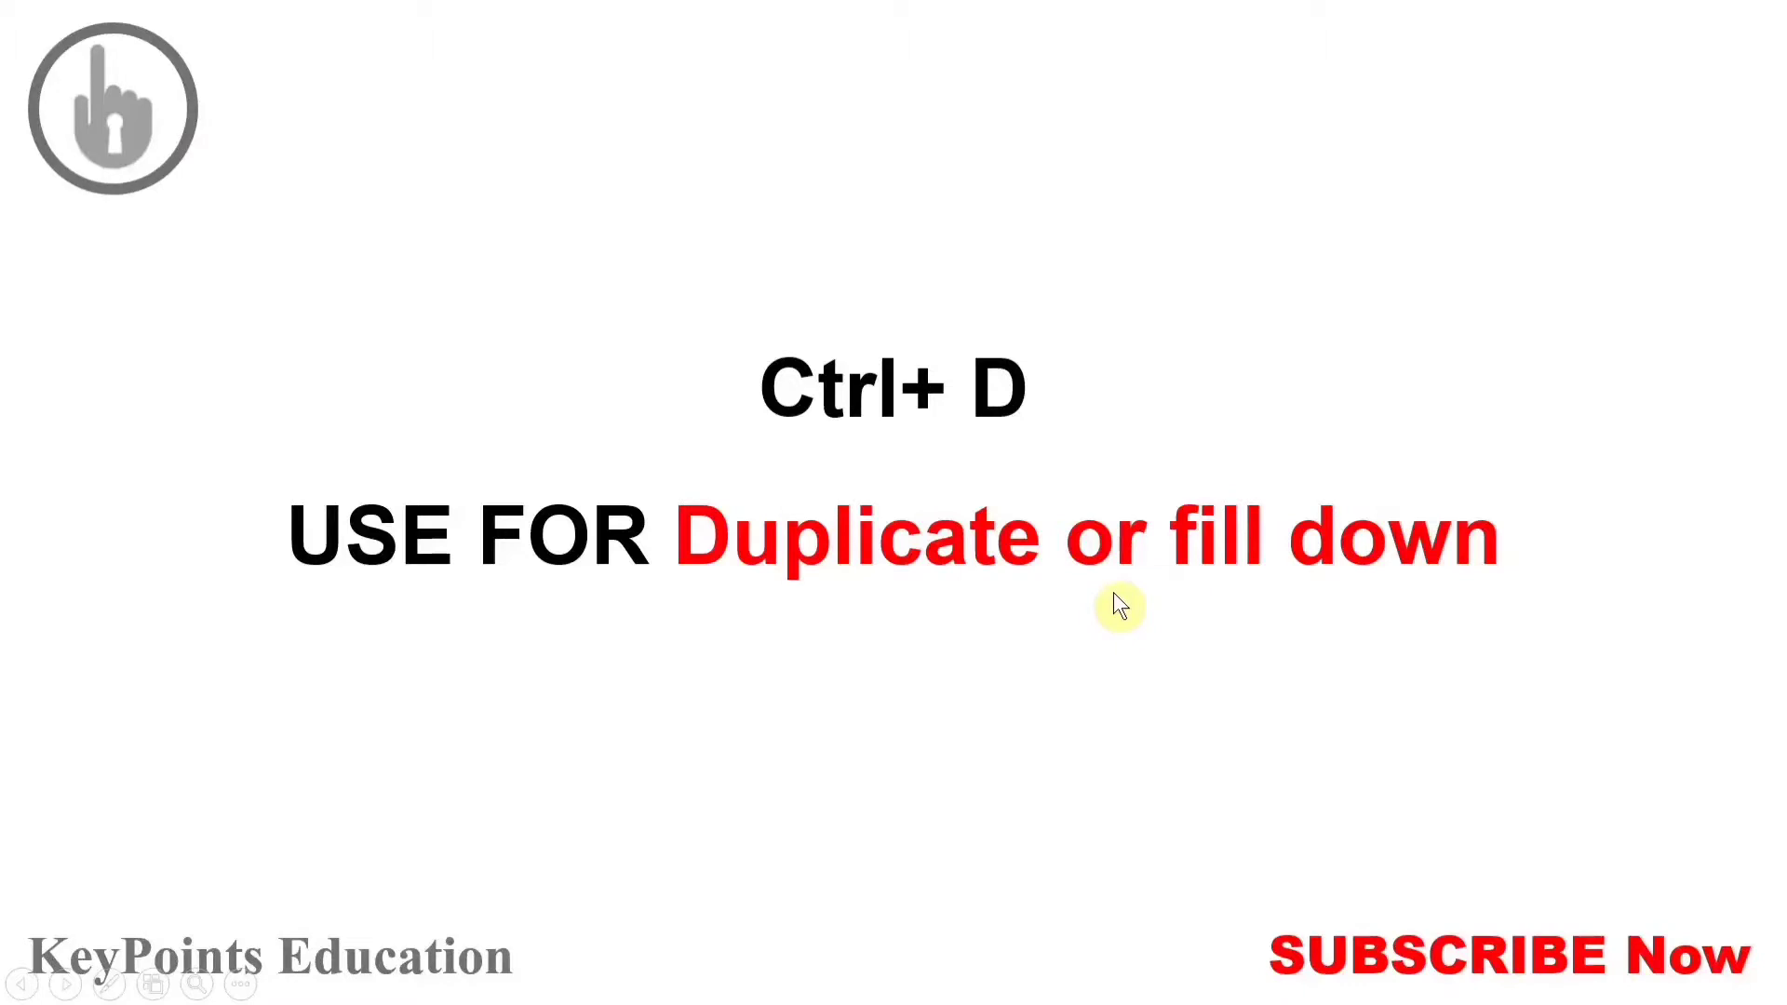
# Switch from the slide show back to the Excel workbook and enter 52 in cell H6
pyautogui.hotkey('alt', 'Tab')
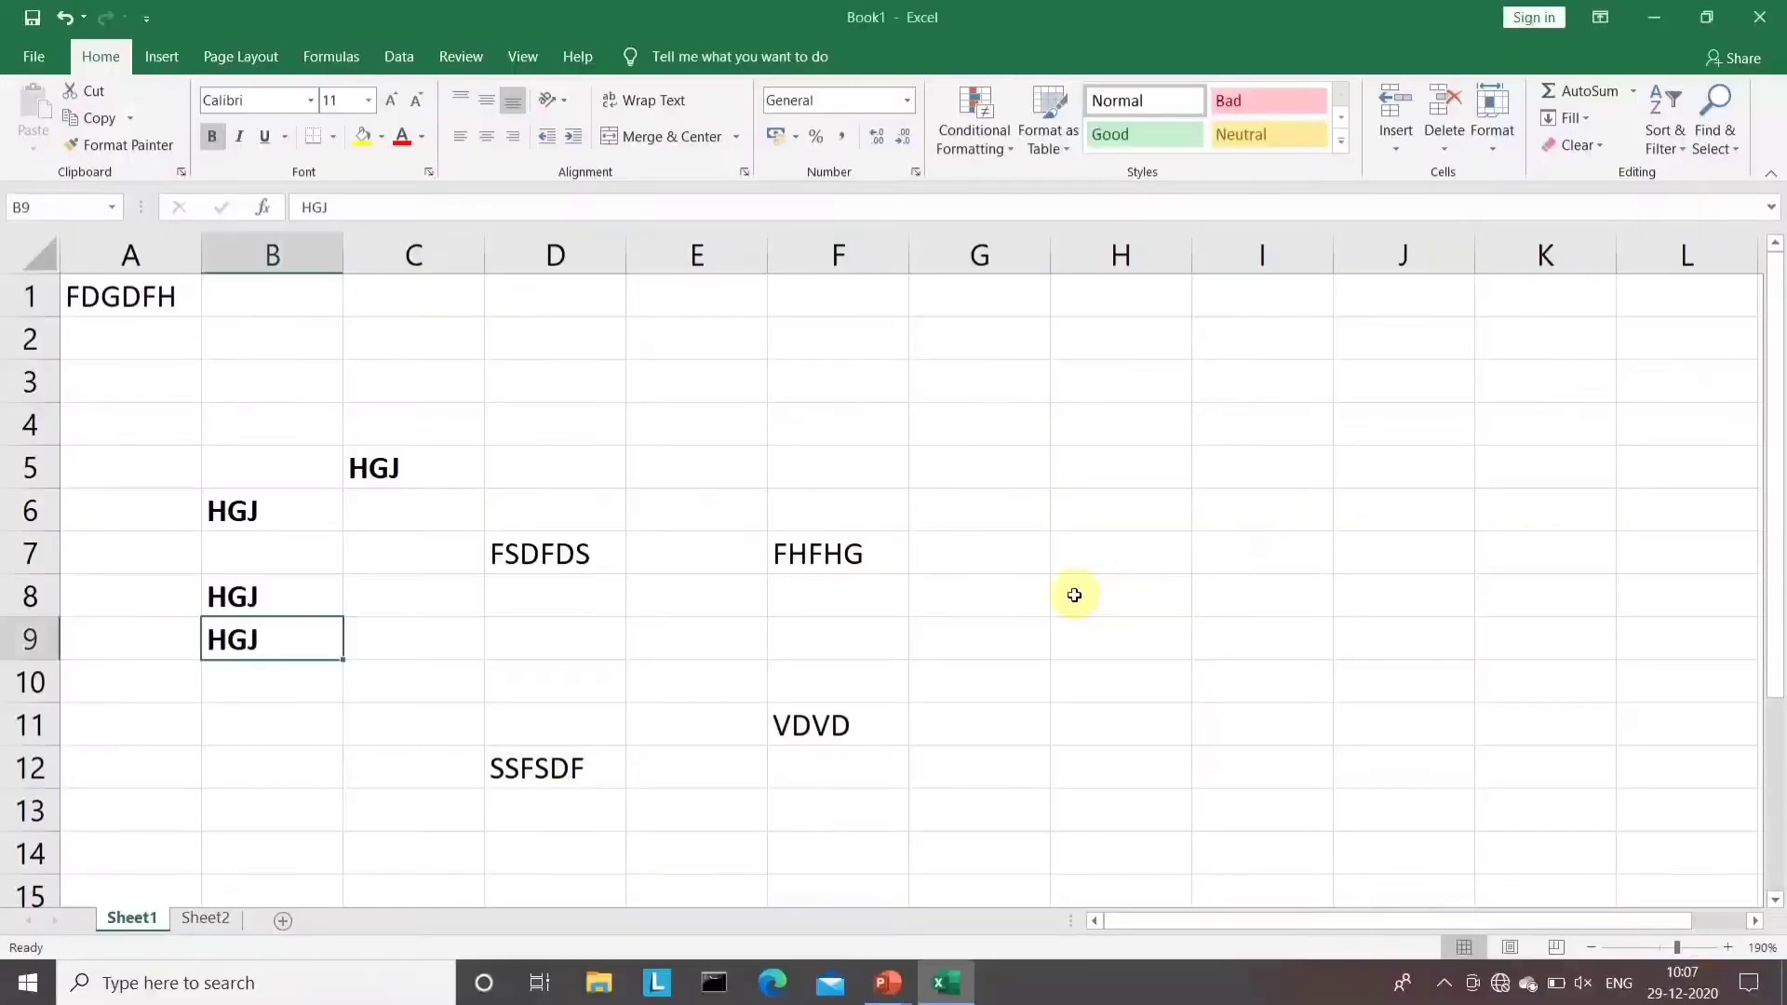
pyautogui.click(570, 590)
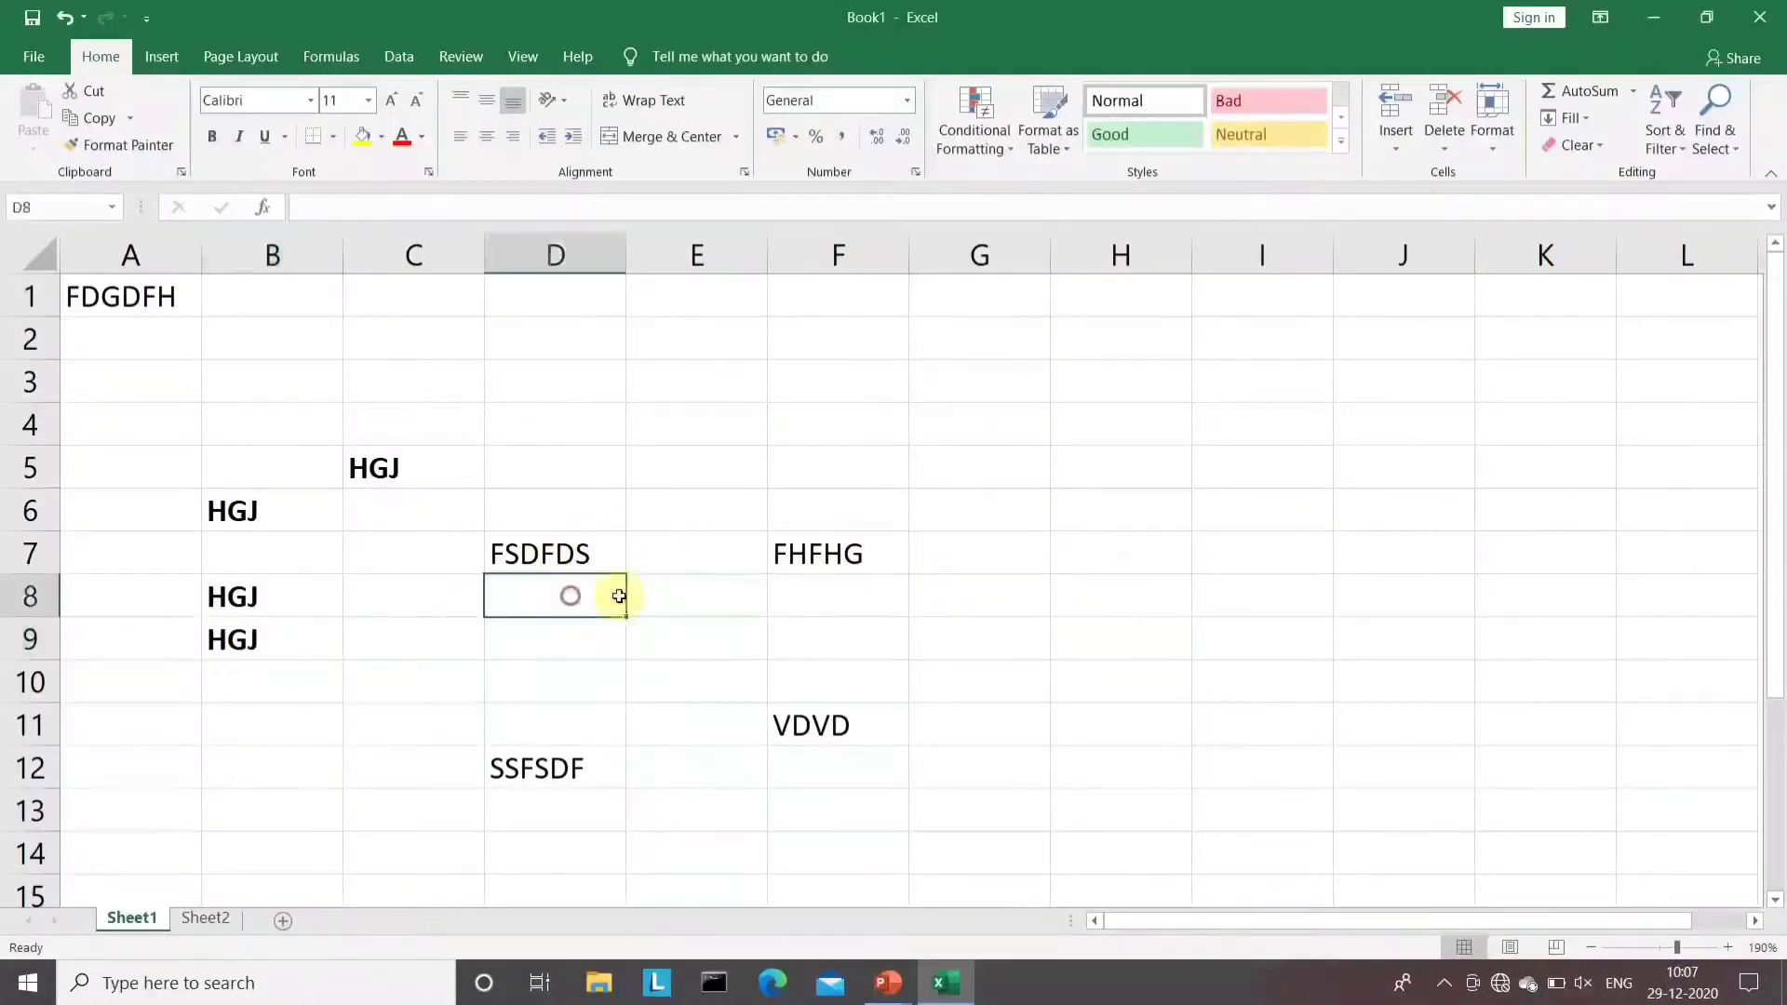
pyautogui.click(1054, 523)
pyautogui.write('52')
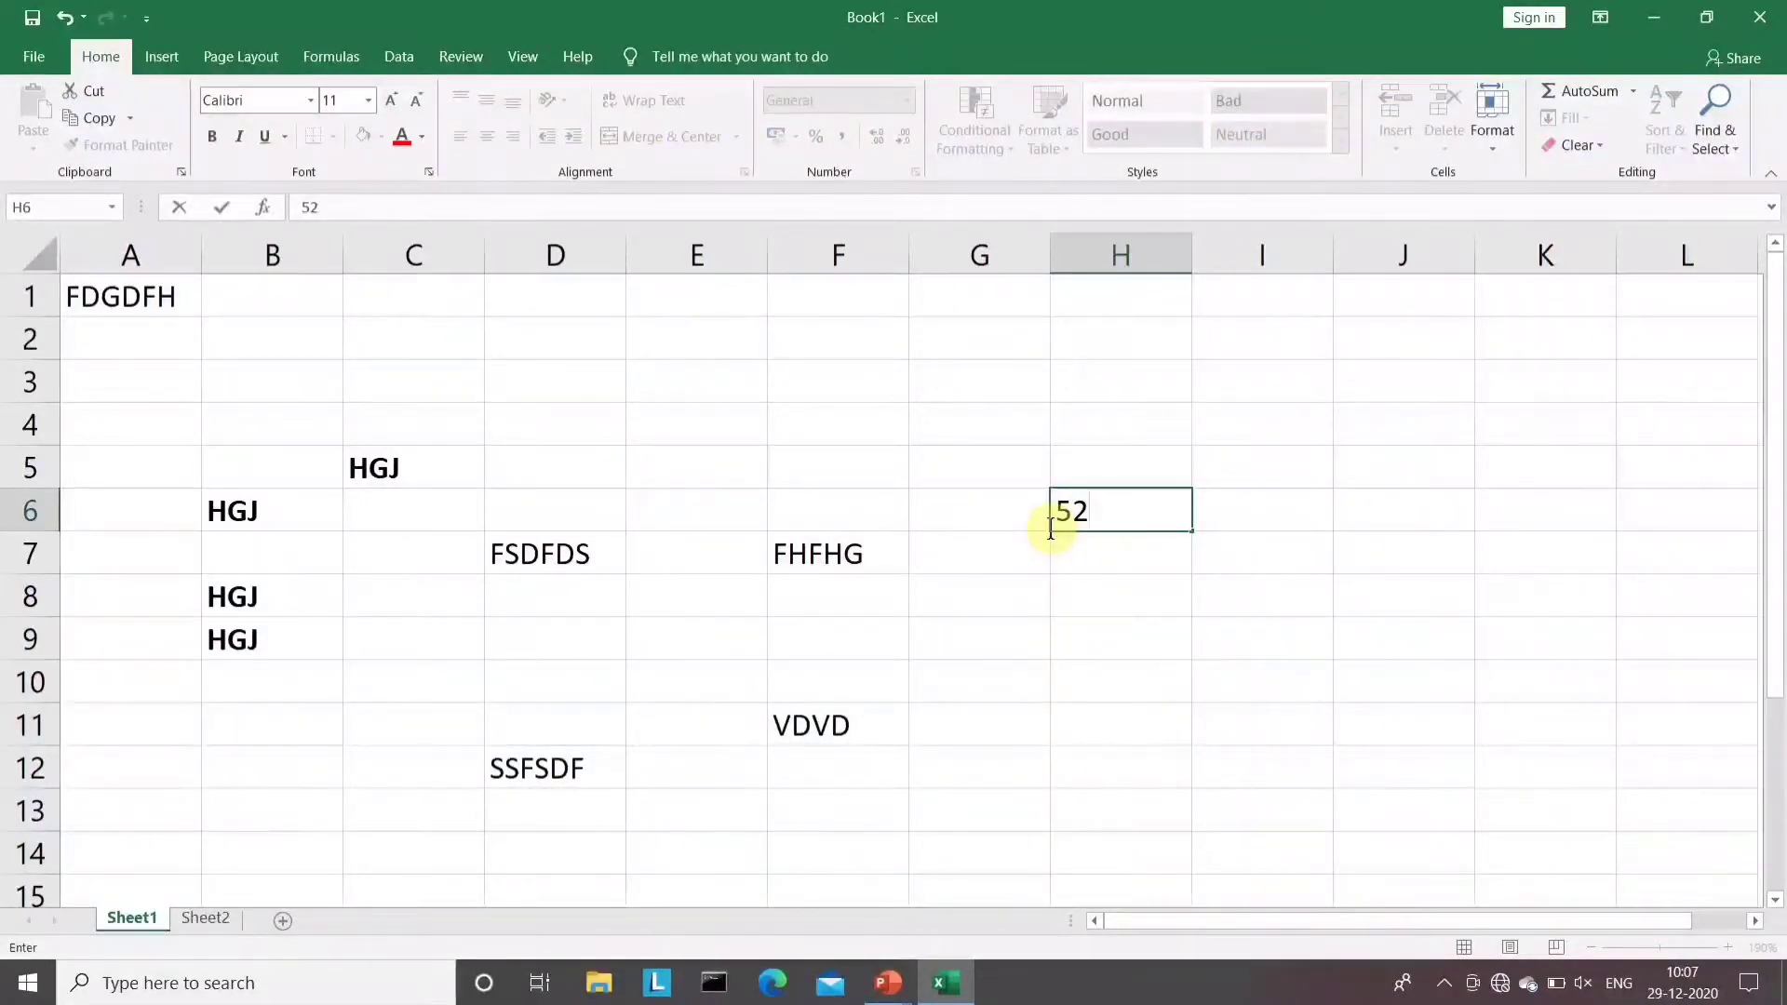
pyautogui.press('Return')
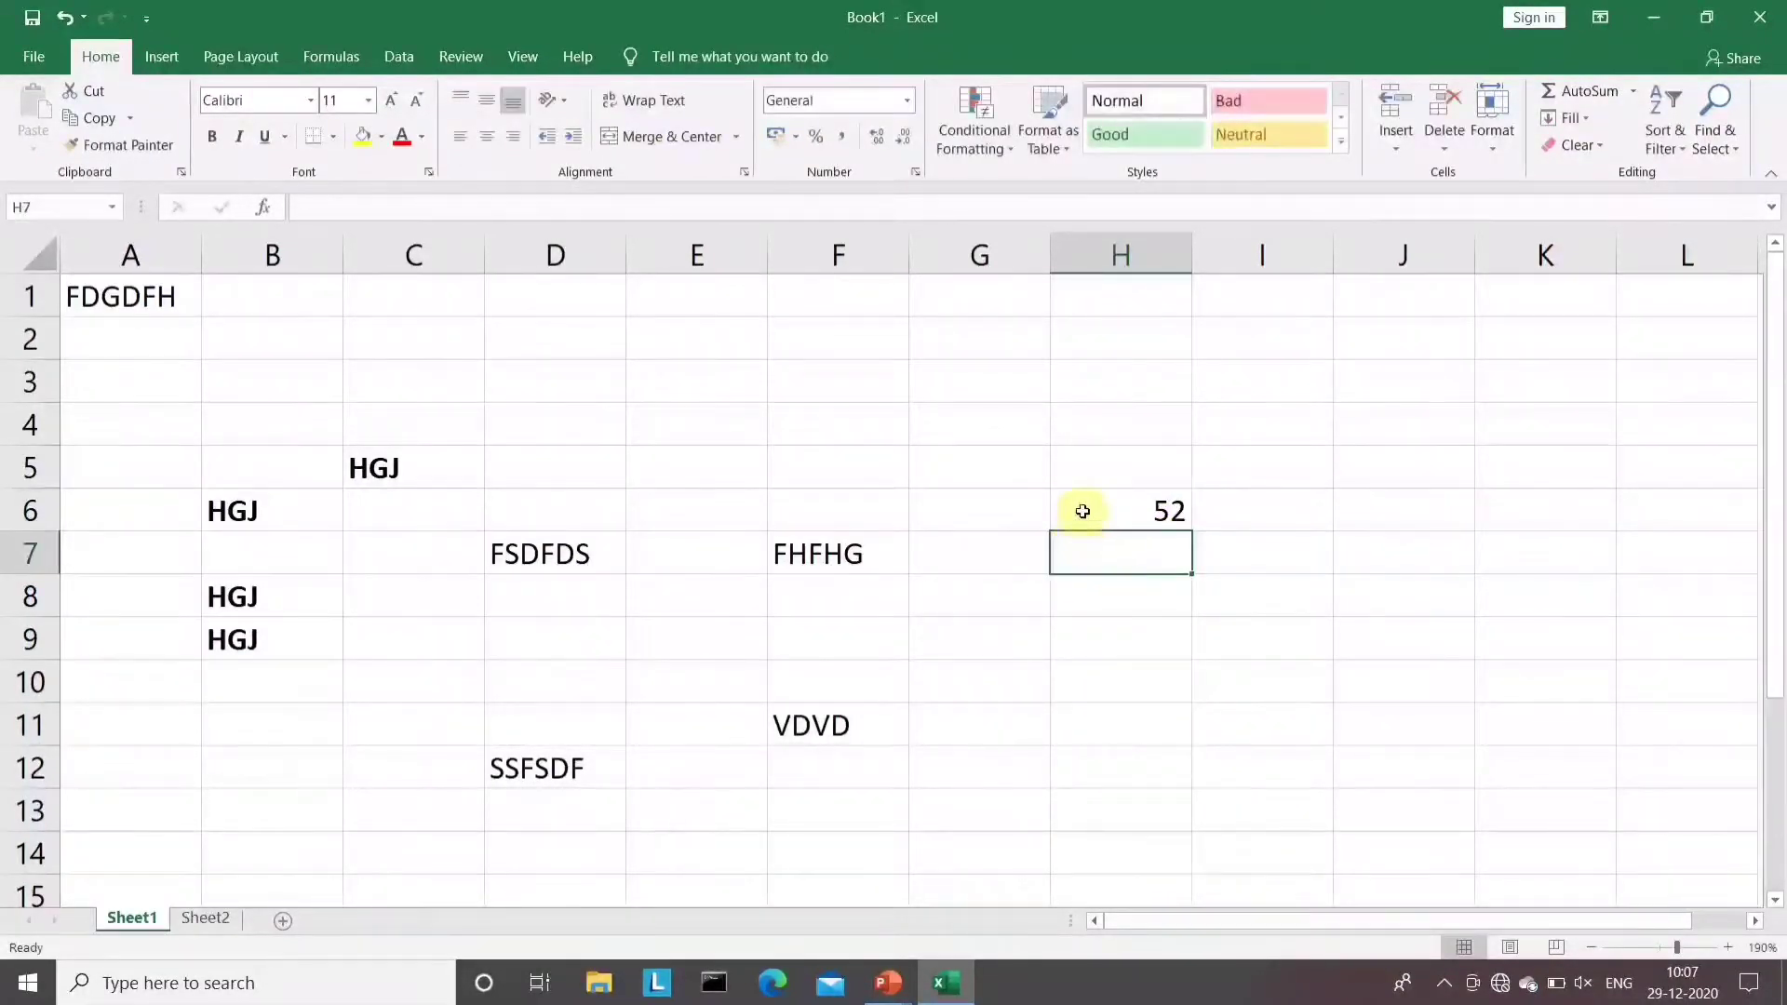
# Fill the value of H6 down cell by cell into H7, H8, H9 and H10
pyautogui.click(1080, 510)
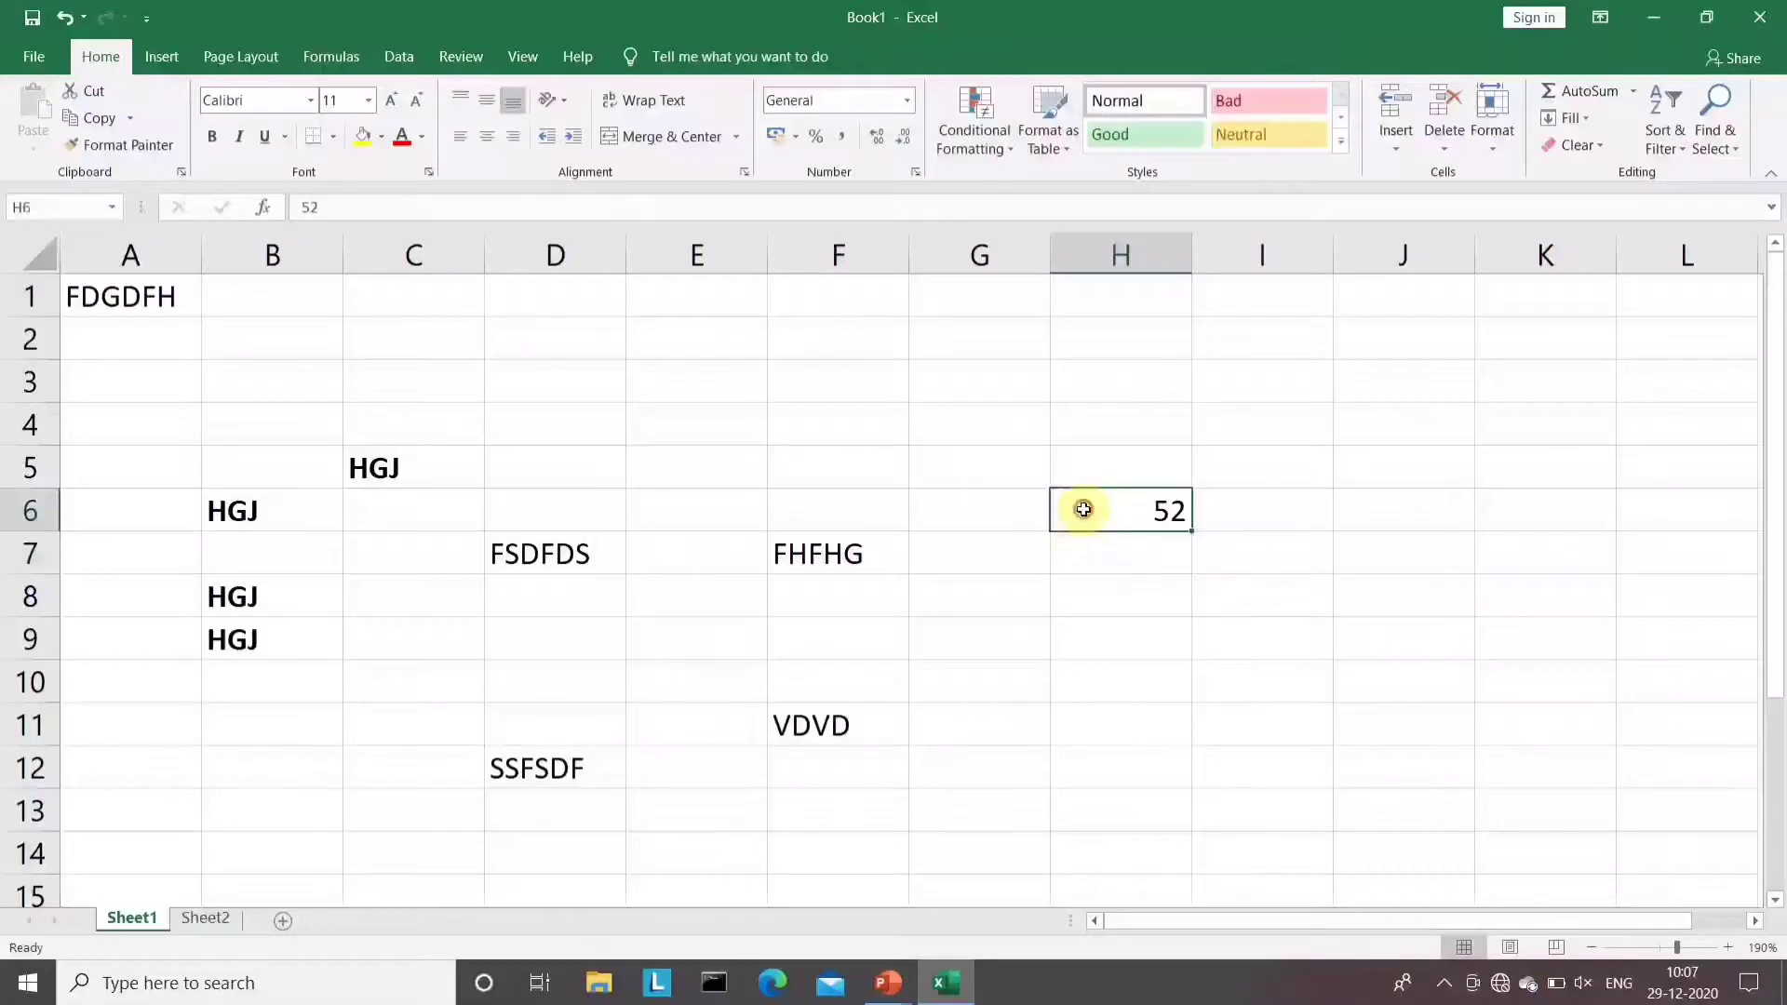
pyautogui.click(1117, 556)
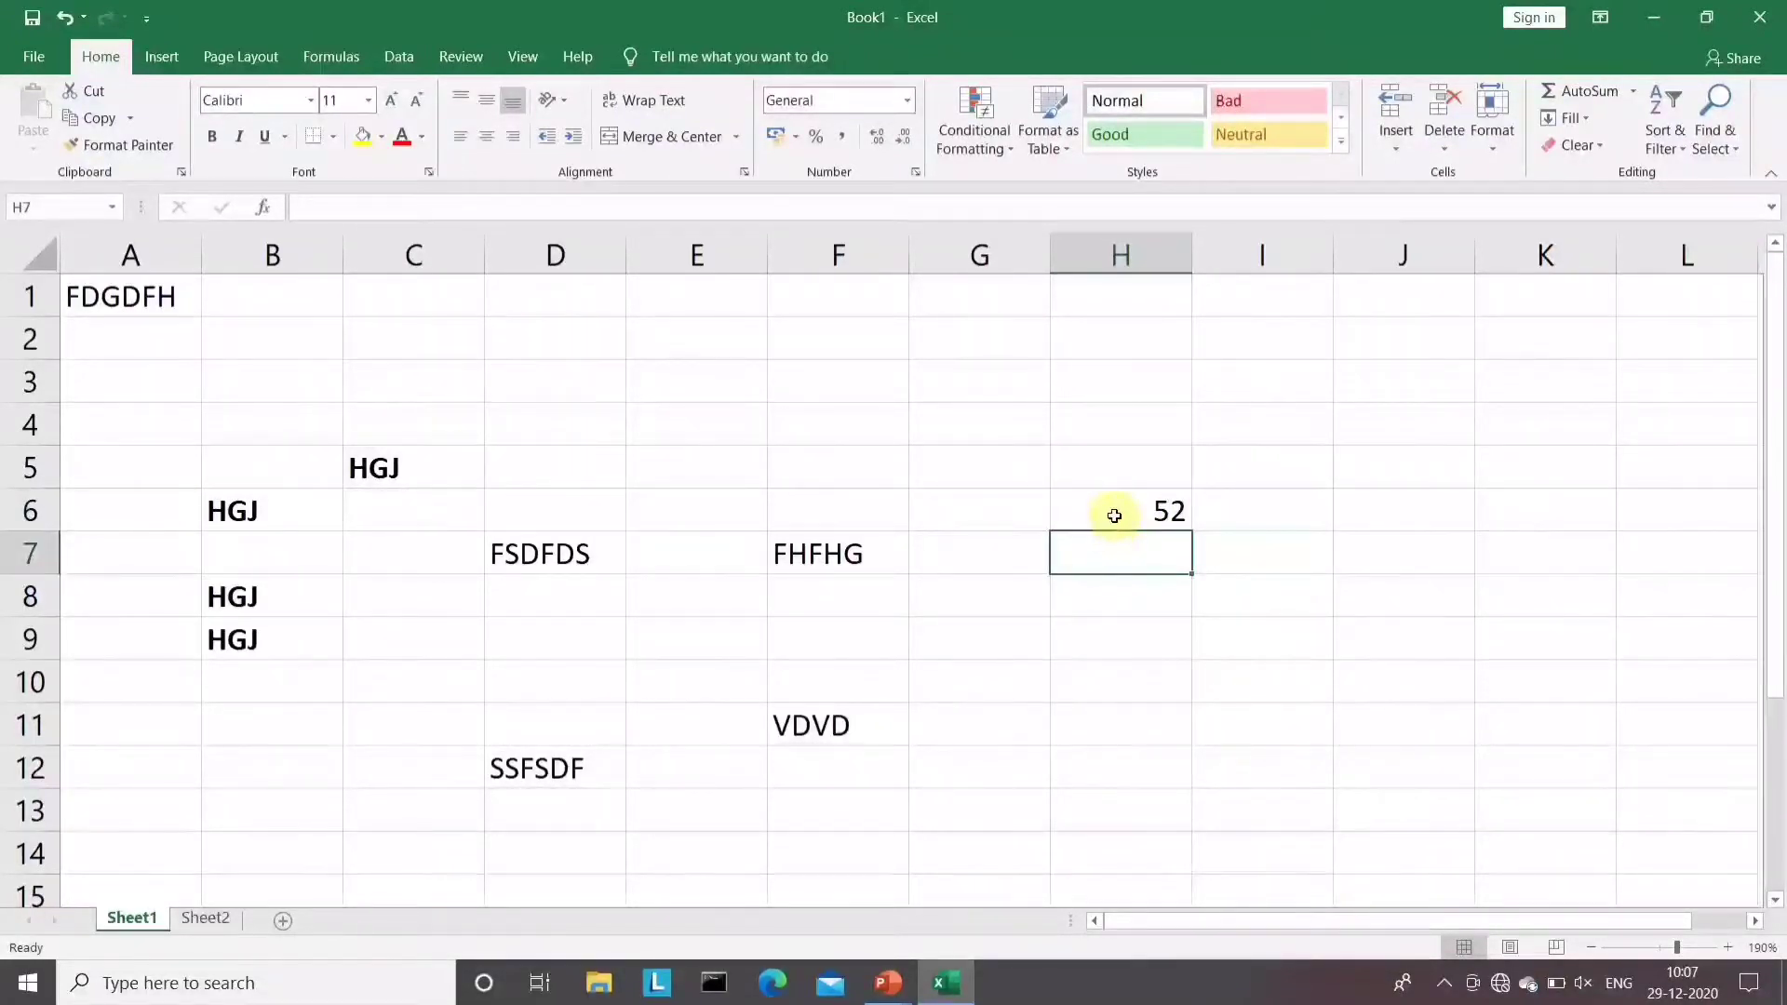
pyautogui.hotkey('ctrl', 'd')
pyautogui.click(1130, 601)
pyautogui.hotkey('ctrl', 'd')
pyautogui.click(1120, 640)
pyautogui.hotkey('ctrl', 'd')
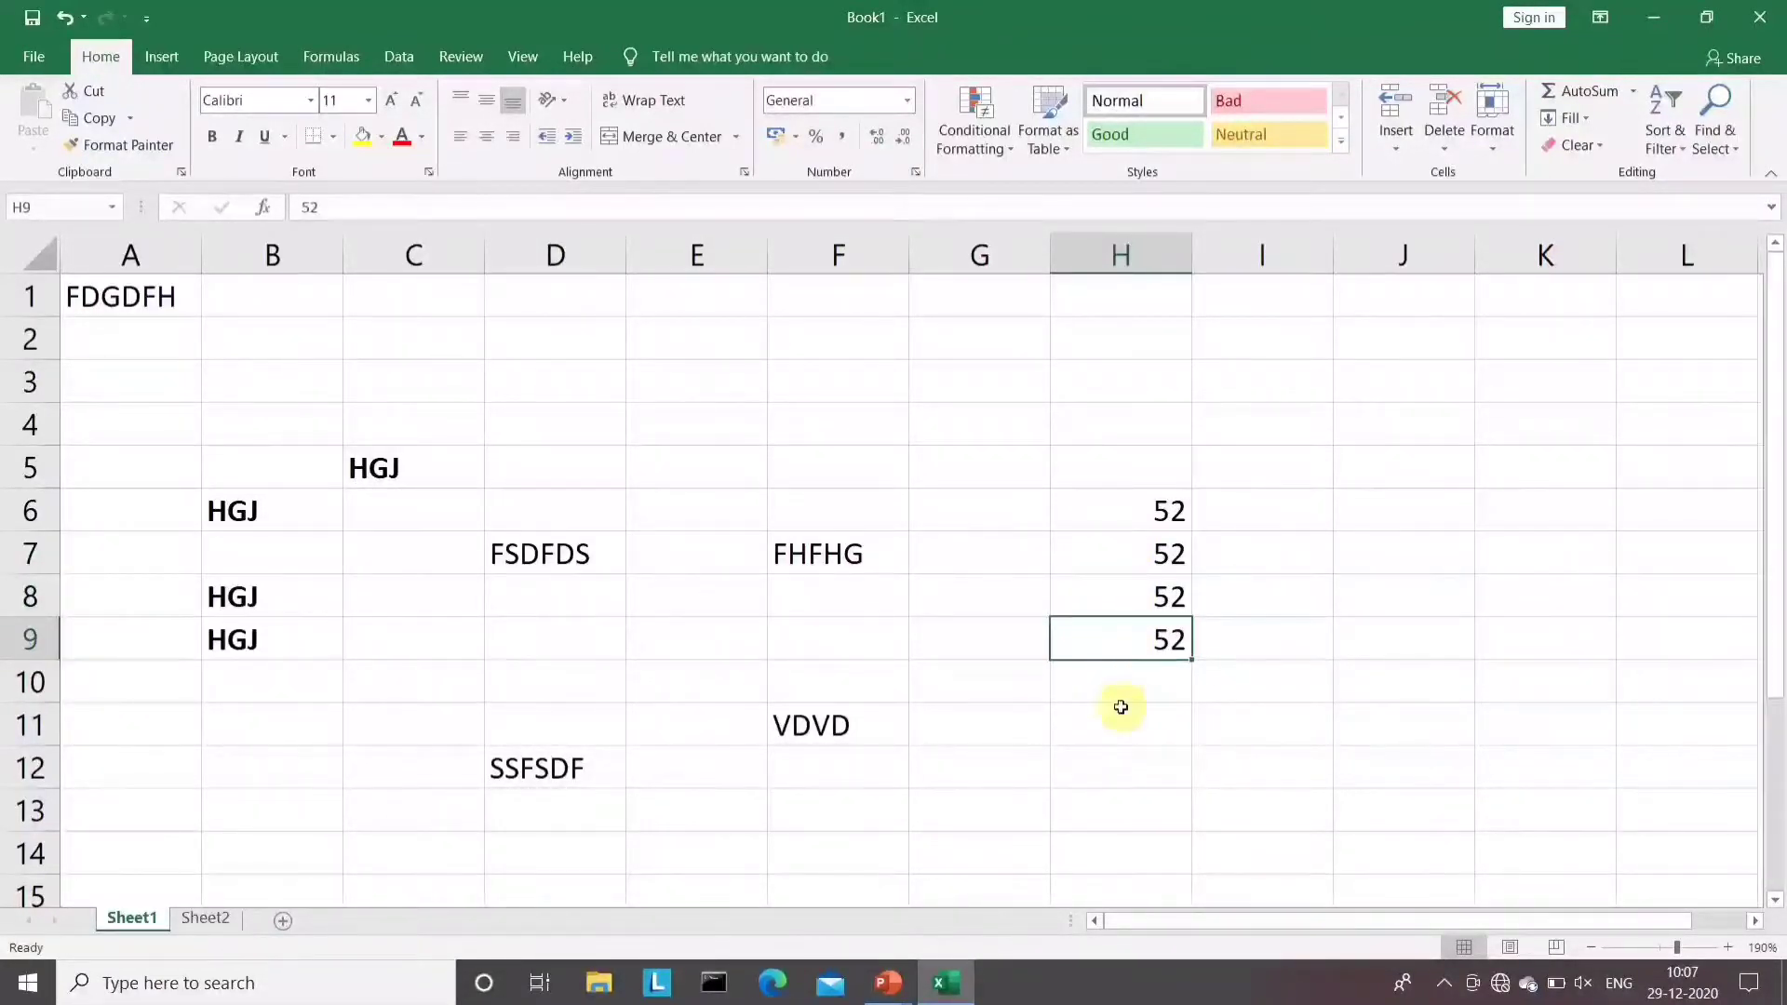
pyautogui.click(1117, 687)
pyautogui.hotkey('ctrl', 'd')
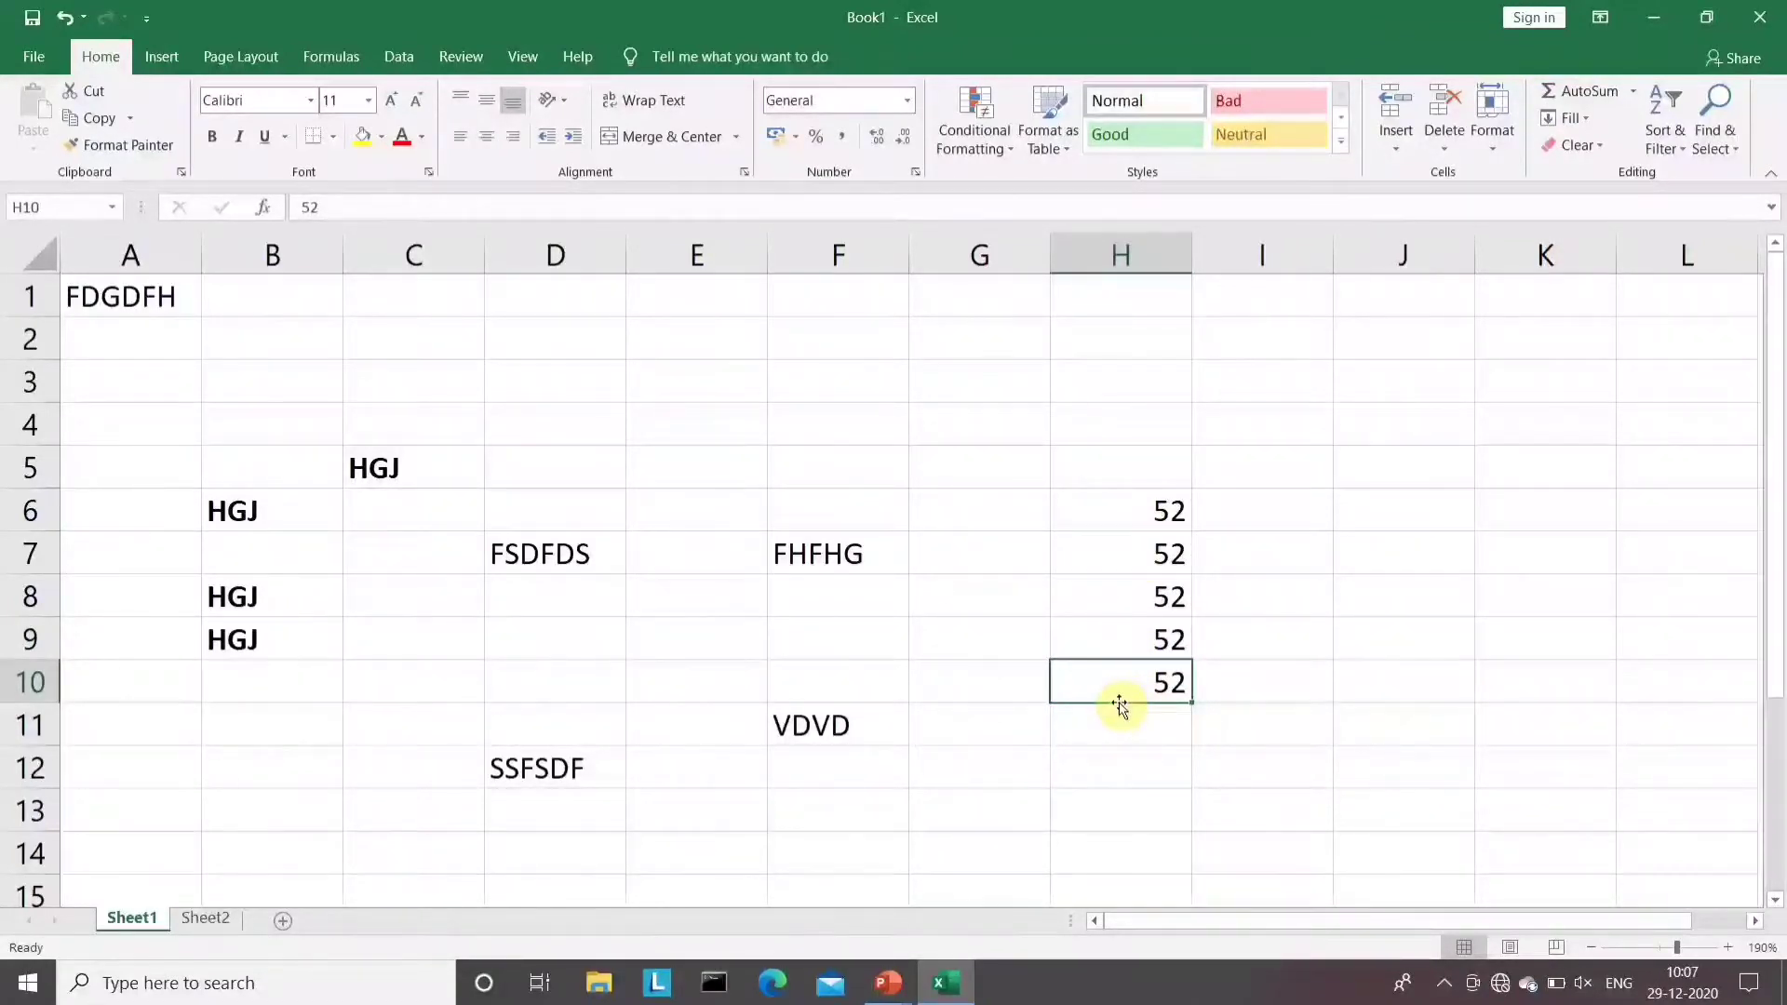
pyautogui.click(860, 458)
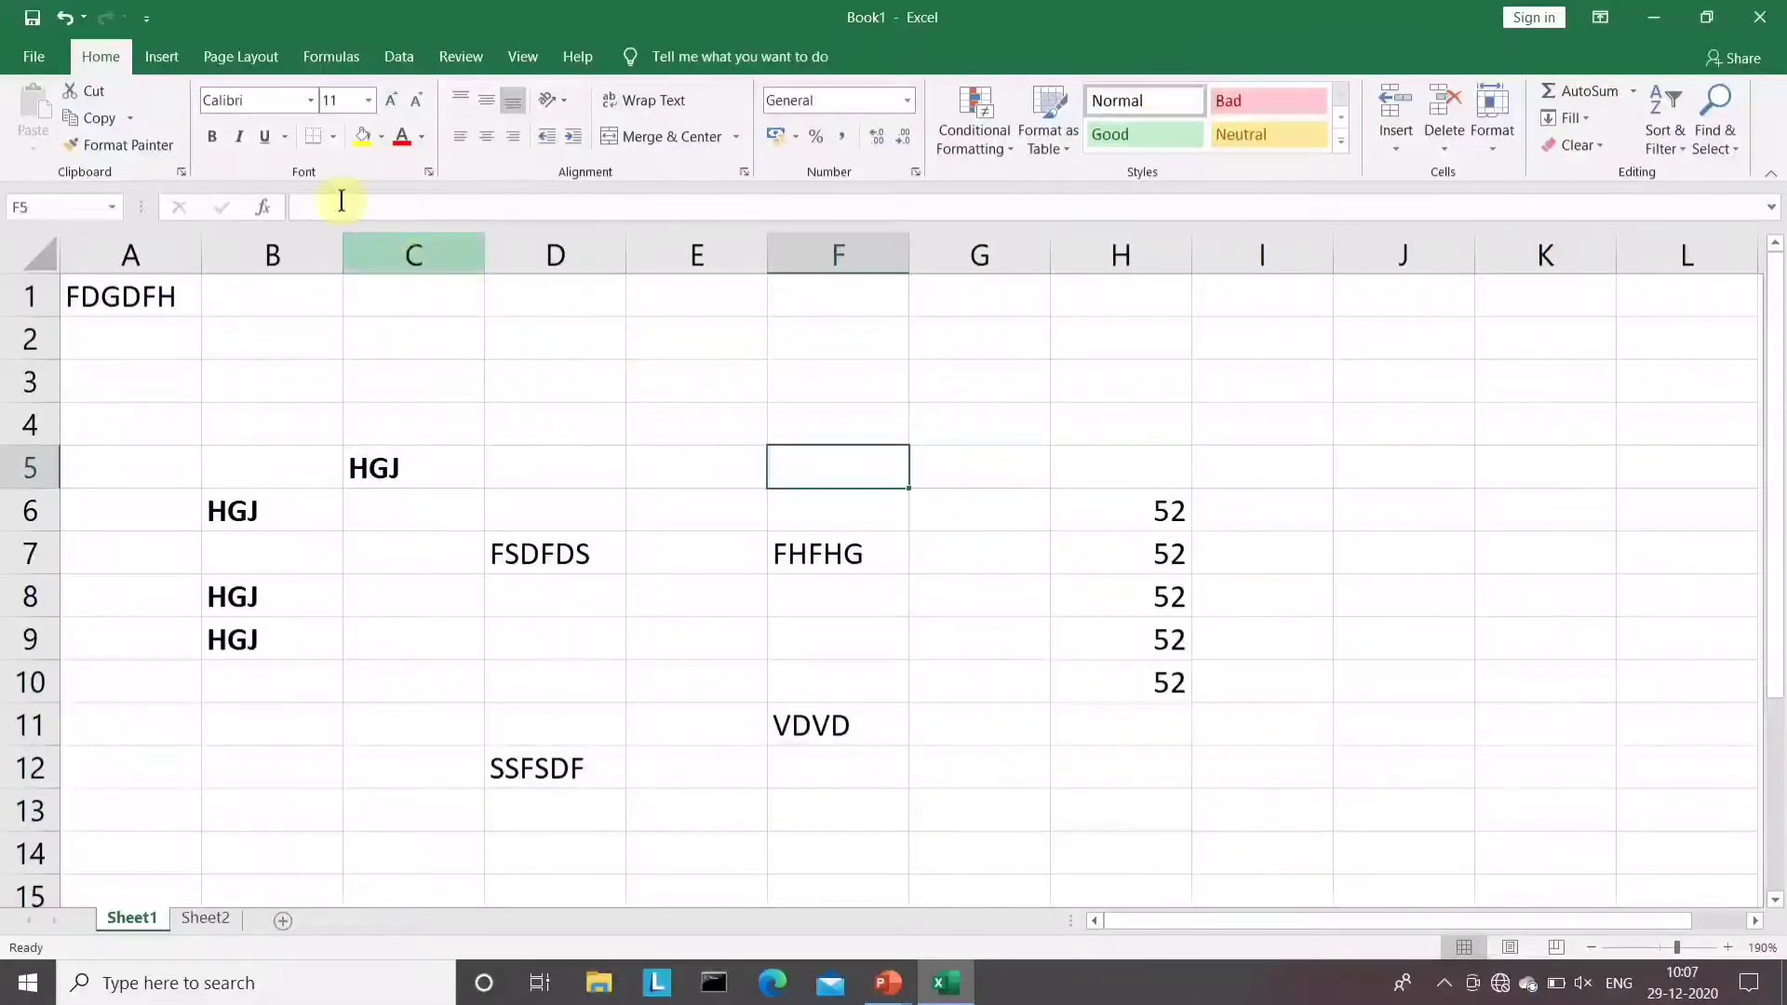
pyautogui.click(161, 59)
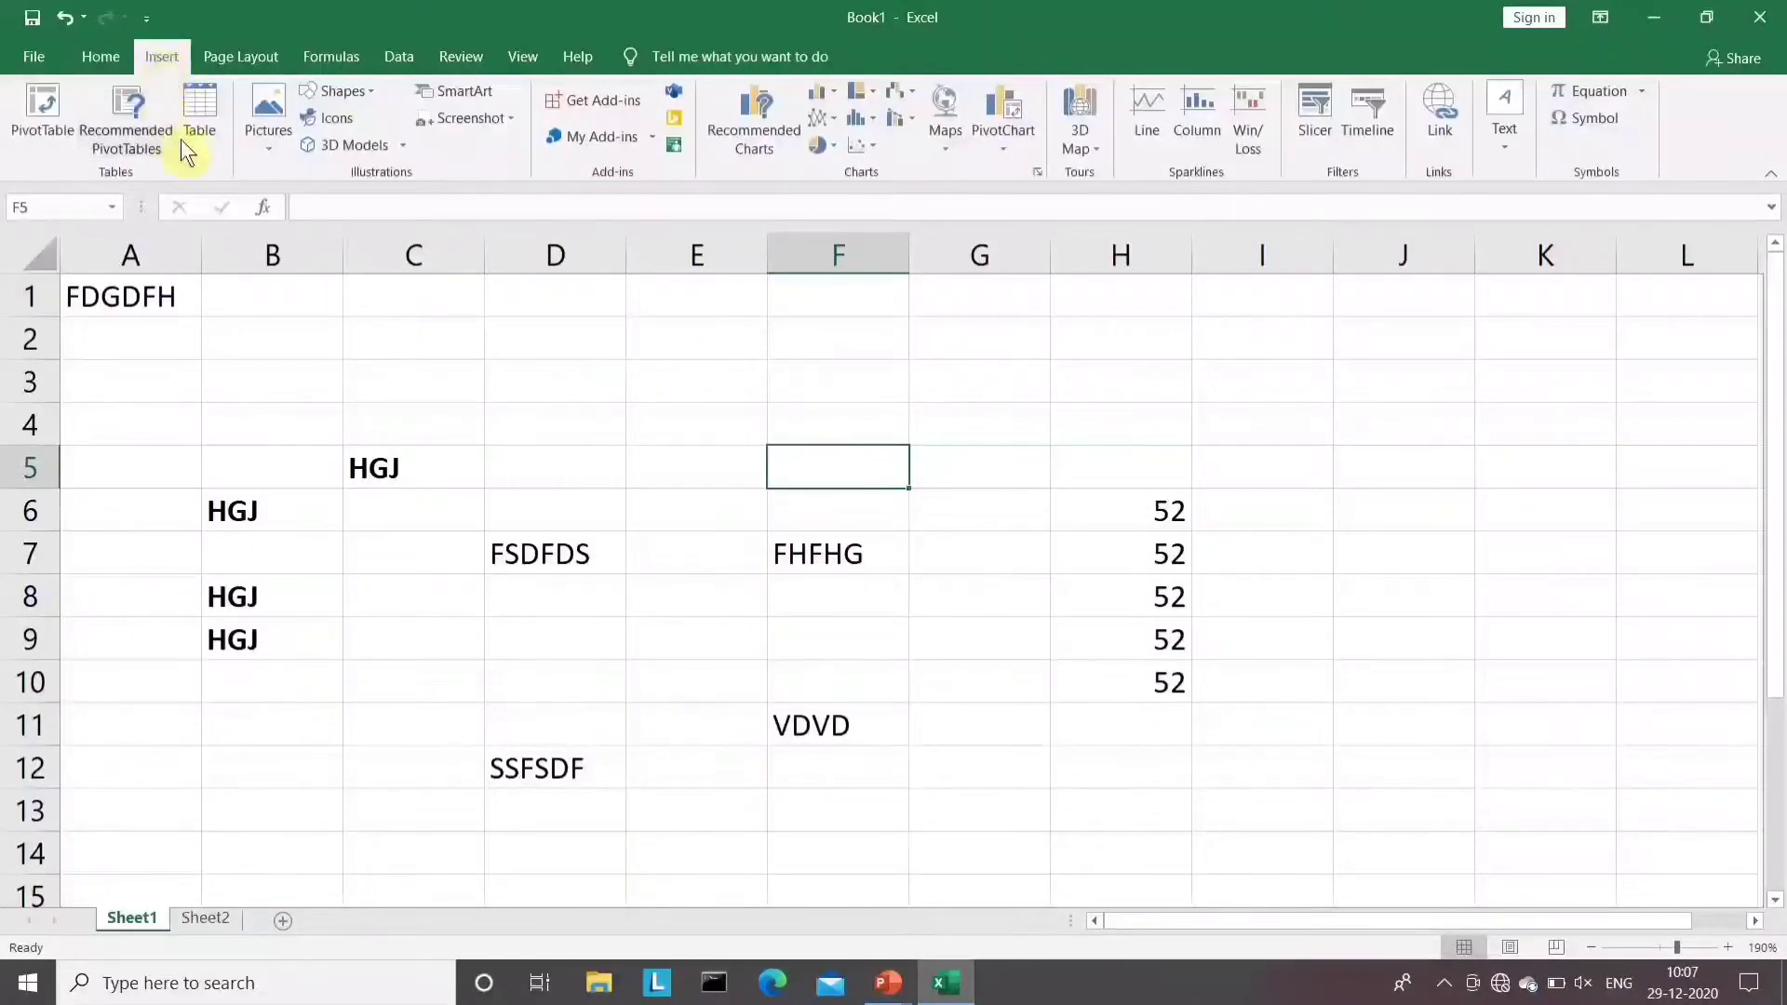
pyautogui.click(271, 142)
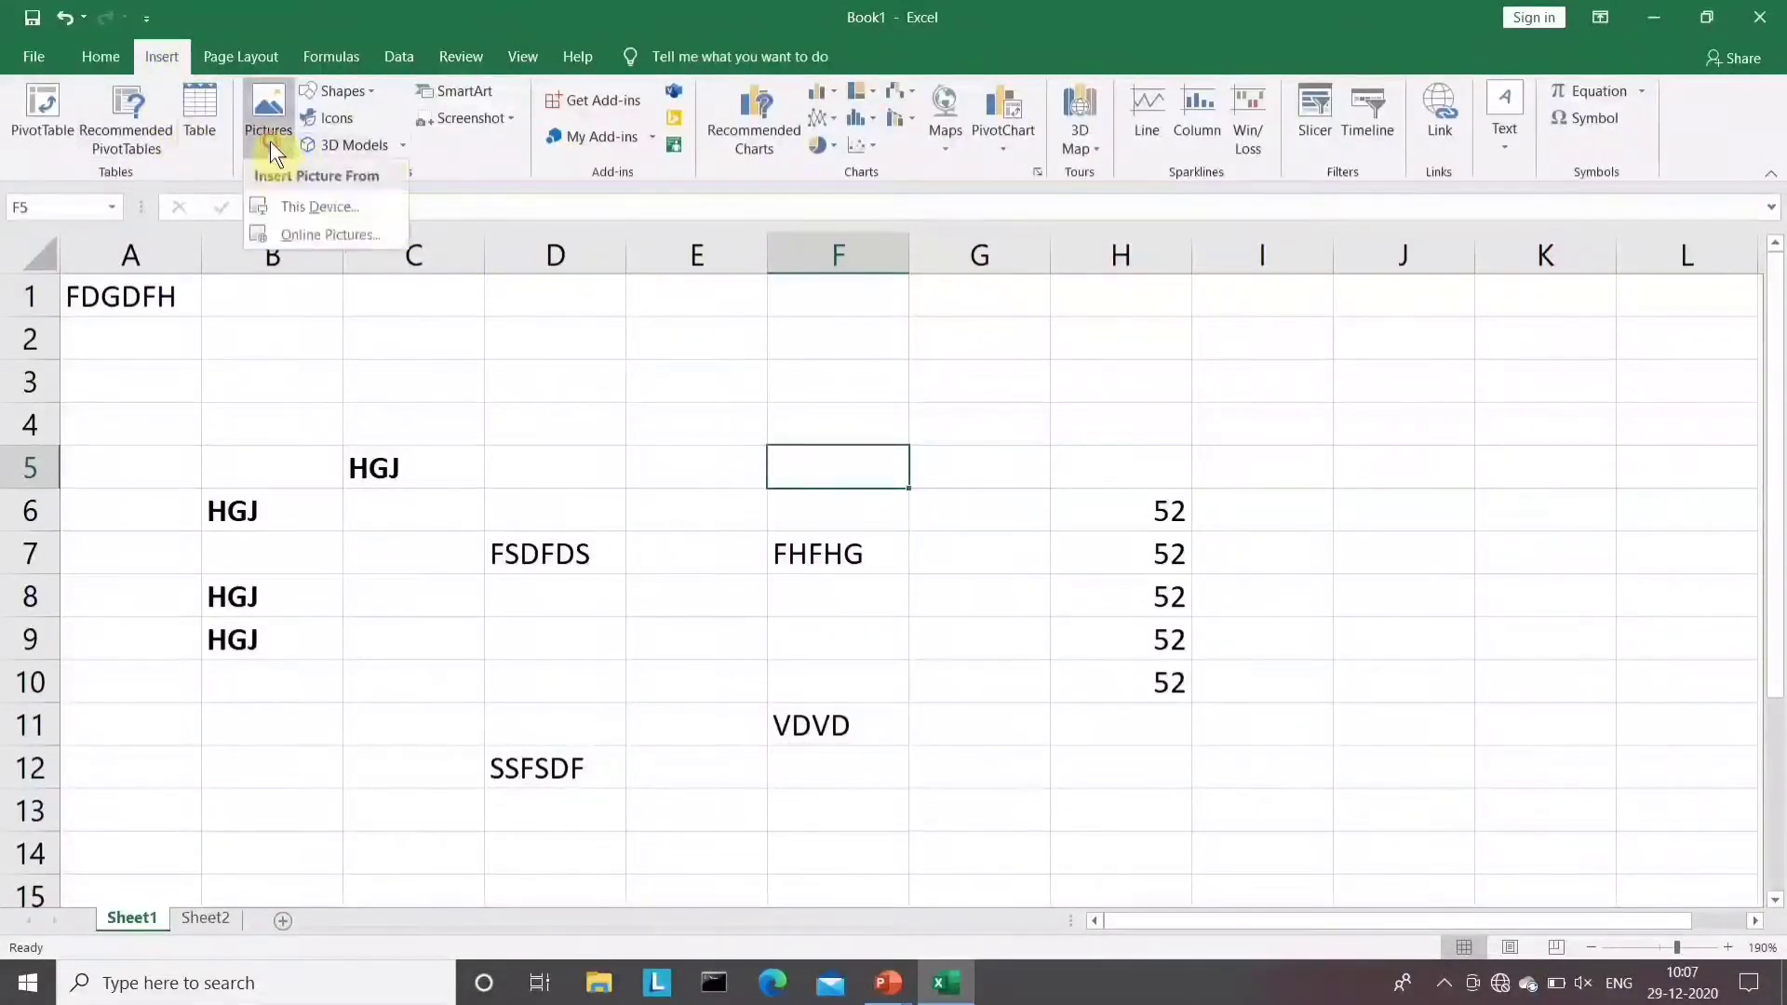
pyautogui.click(293, 204)
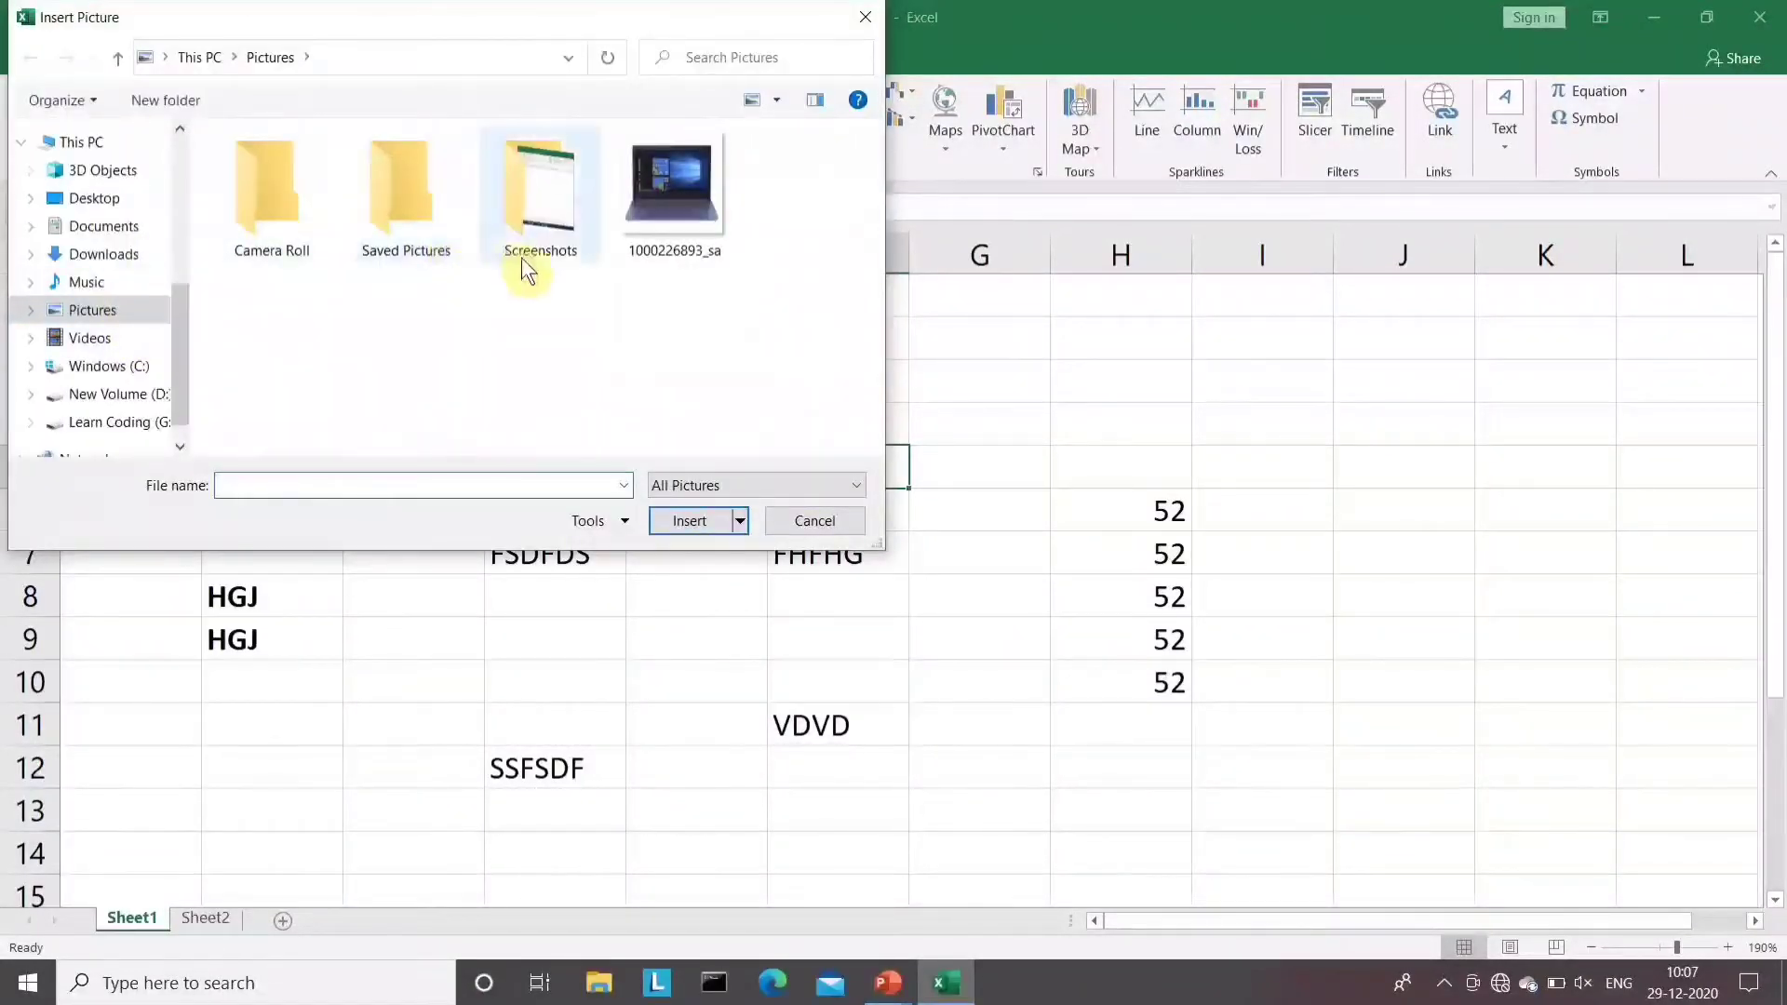
pyautogui.click(667, 225)
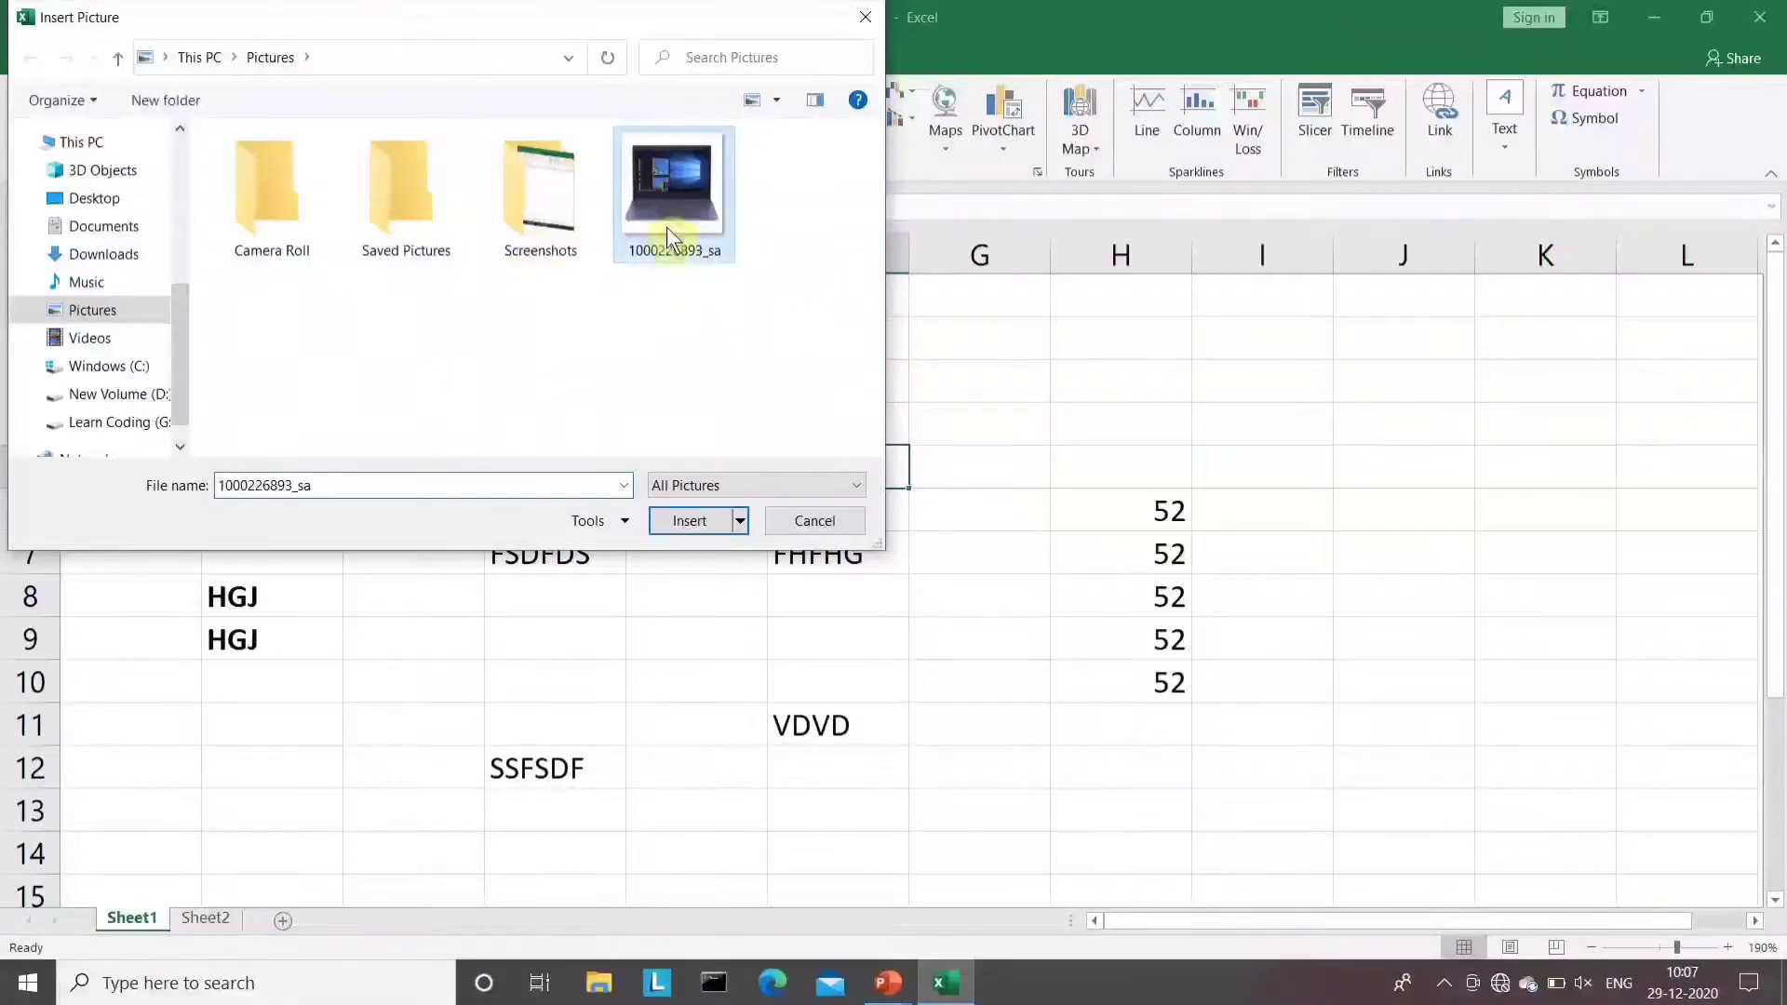
pyautogui.click(690, 521)
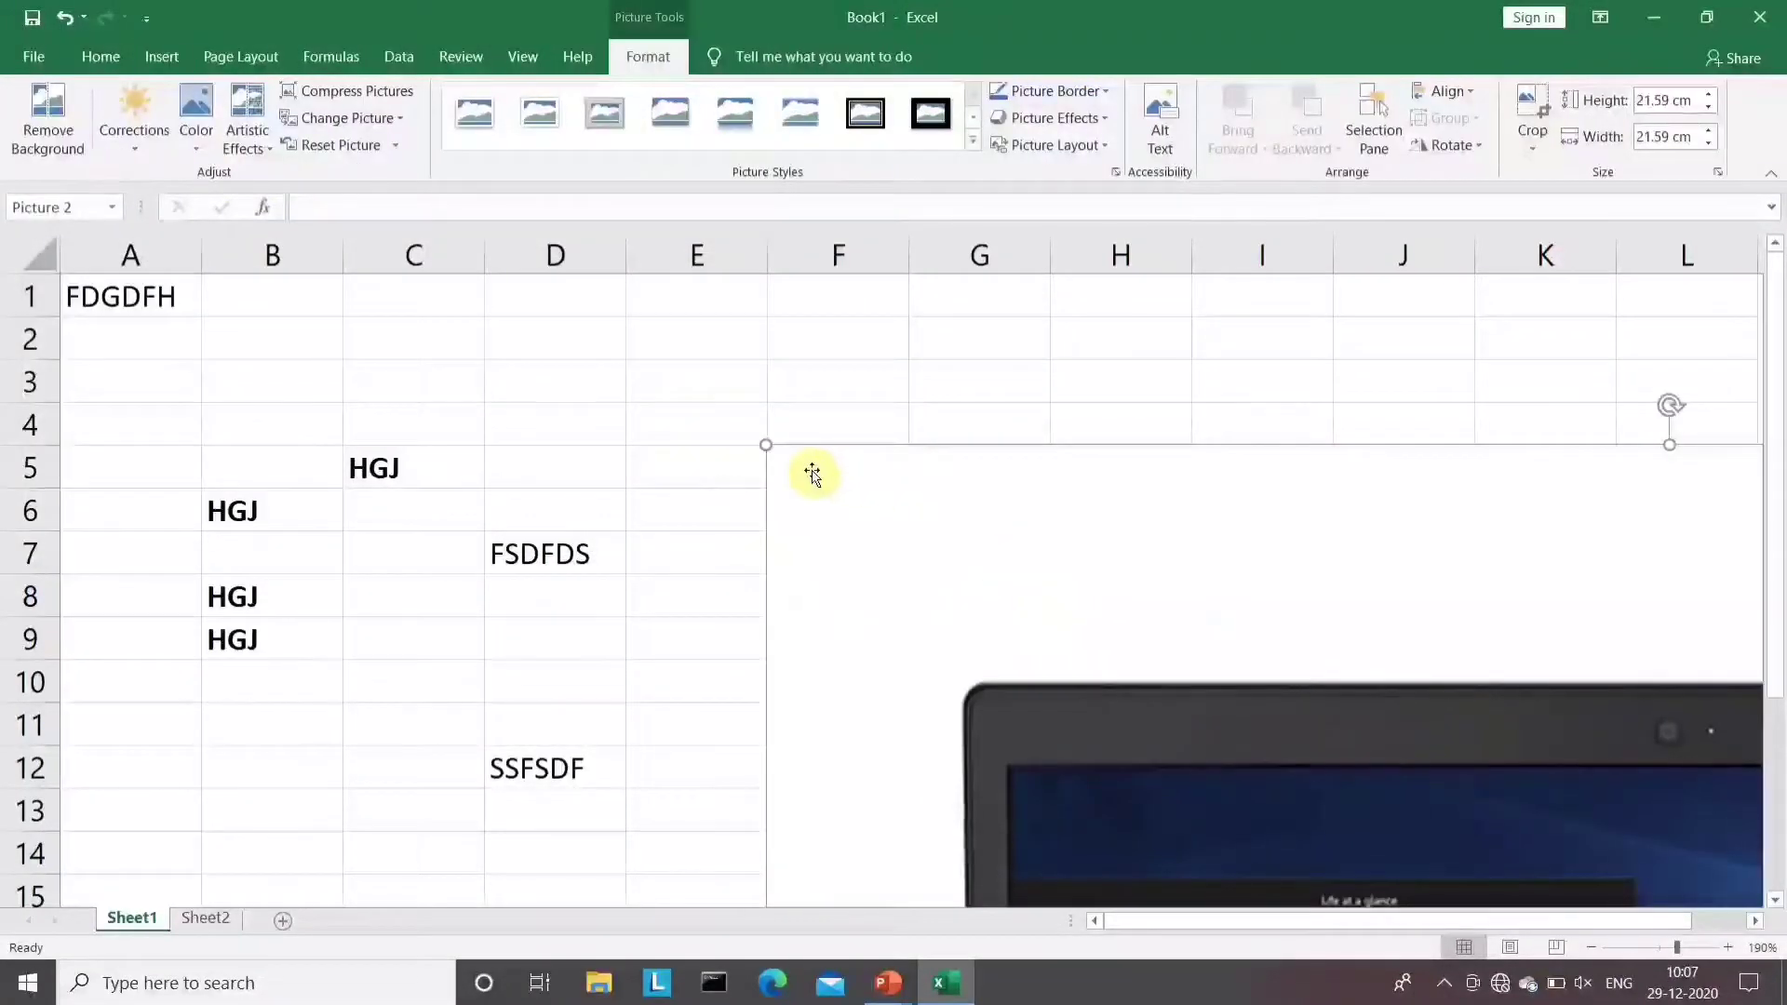
# Shrink the laptop picture to about 7.92 cm square and move it over columns C to G
pyautogui.moveTo(765, 445); pyautogui.dragTo(1161, 727)
pyautogui.moveTo(1242, 823); pyautogui.dragTo(417, 216)
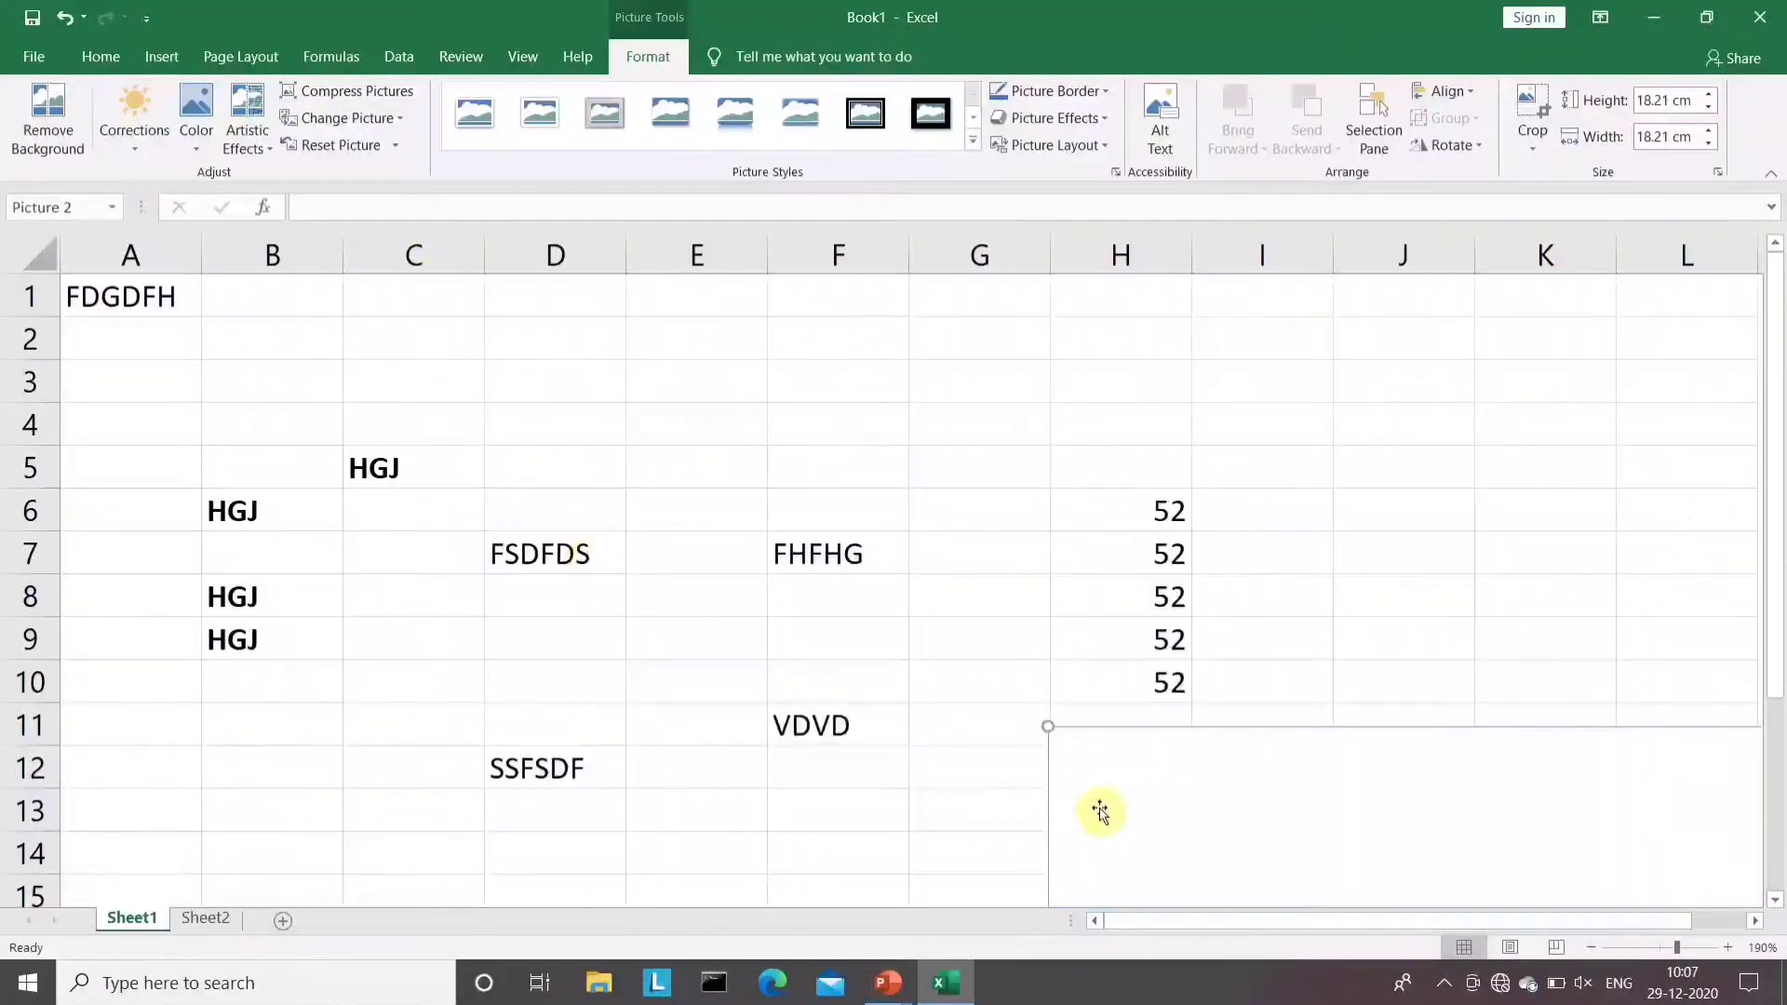
pyautogui.moveTo(1151, 810); pyautogui.dragTo(718, 447)
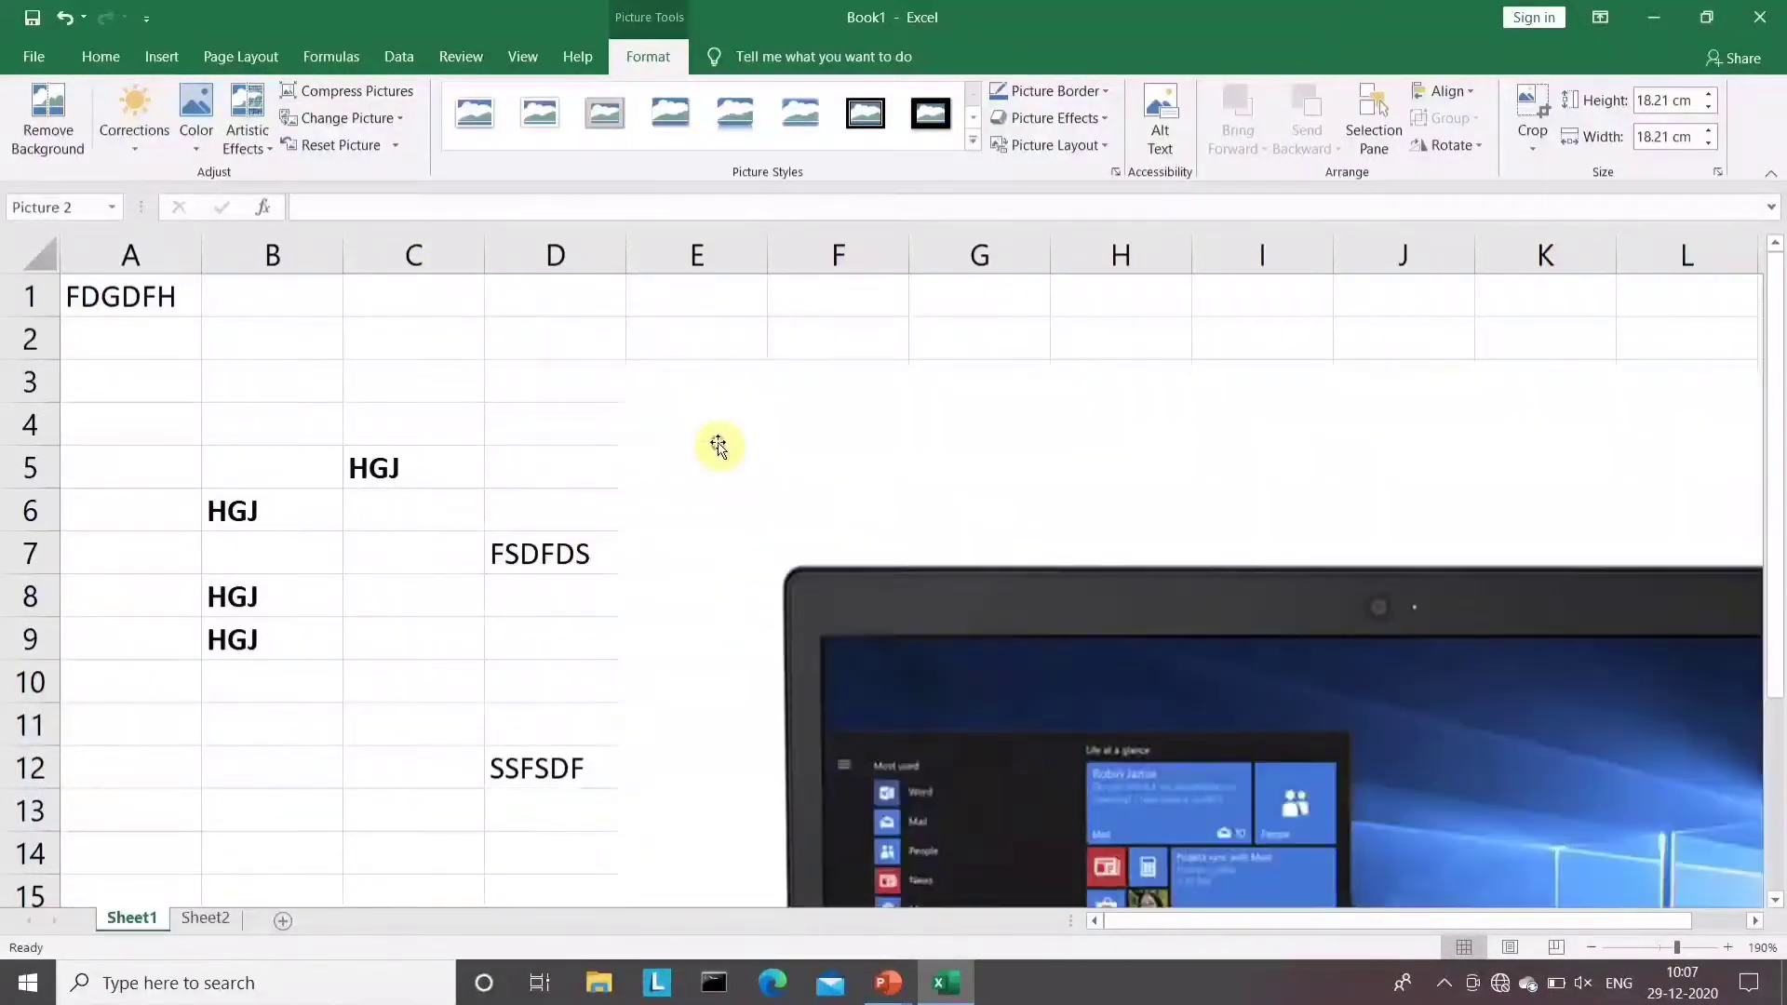
pyautogui.moveTo(614, 364); pyautogui.dragTo(1264, 726)
pyautogui.moveTo(1252, 820); pyautogui.dragTo(615, 287)
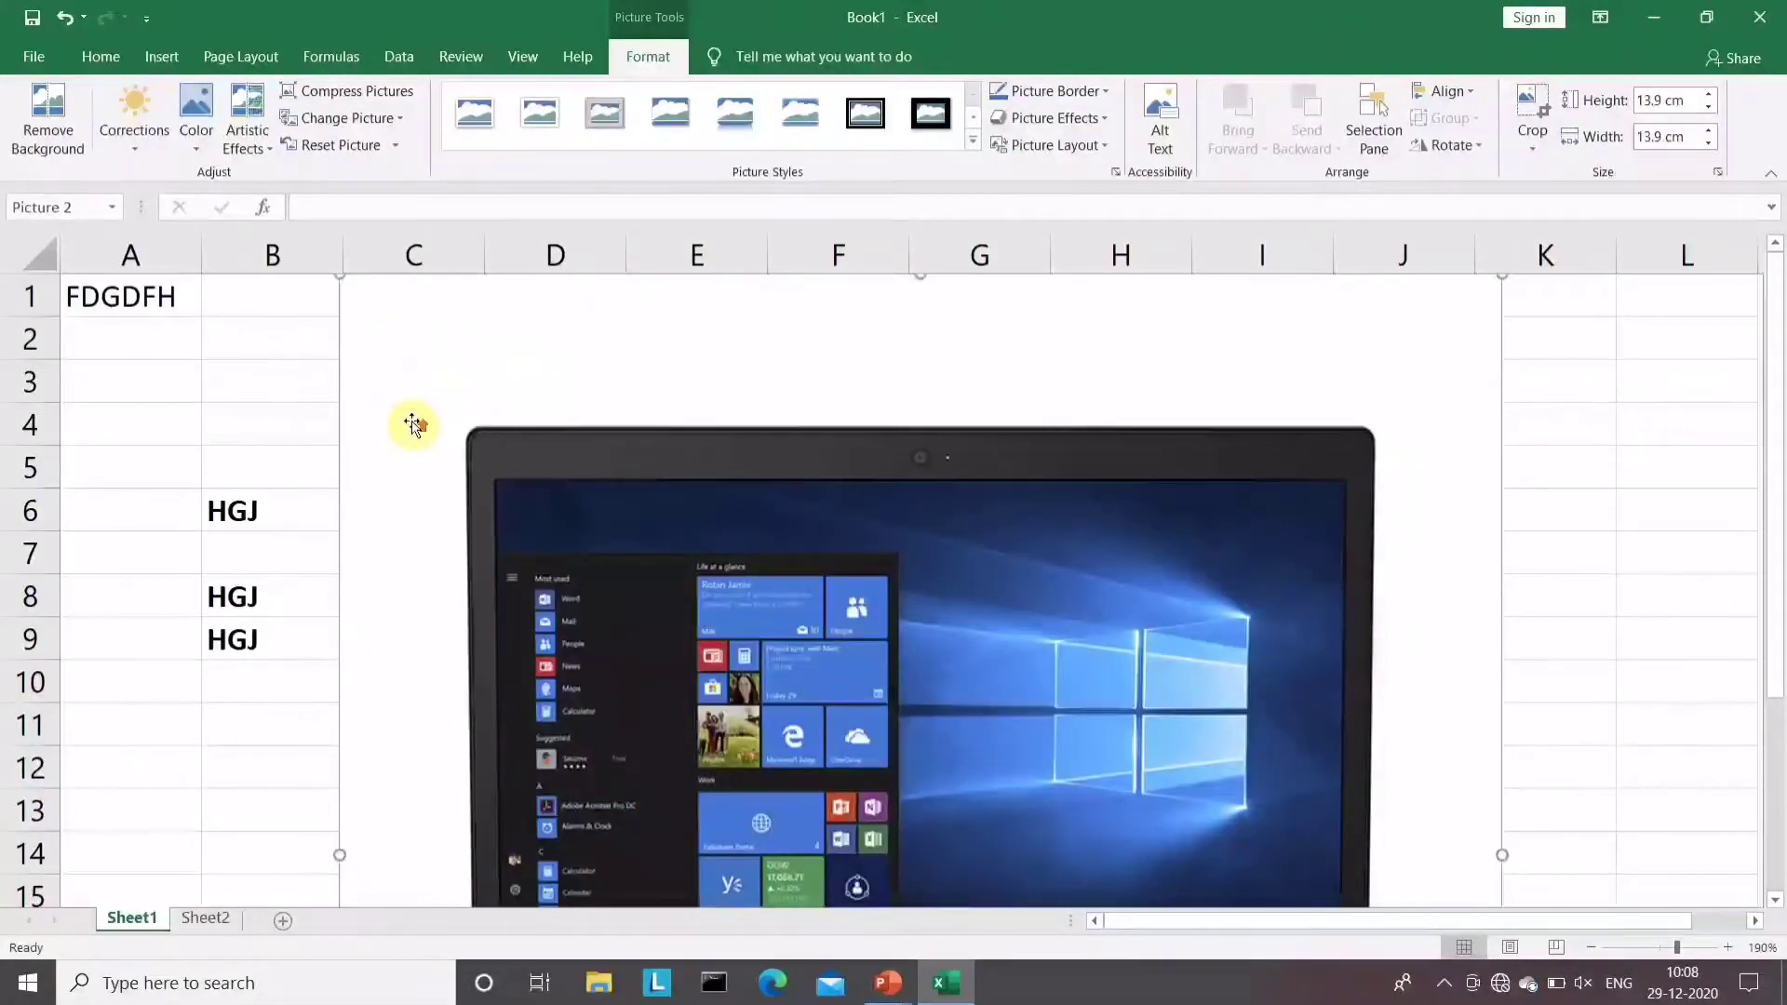
pyautogui.moveTo(429, 454); pyautogui.dragTo(434, 479)
pyautogui.moveTo(345, 298); pyautogui.dragTo(612, 327)
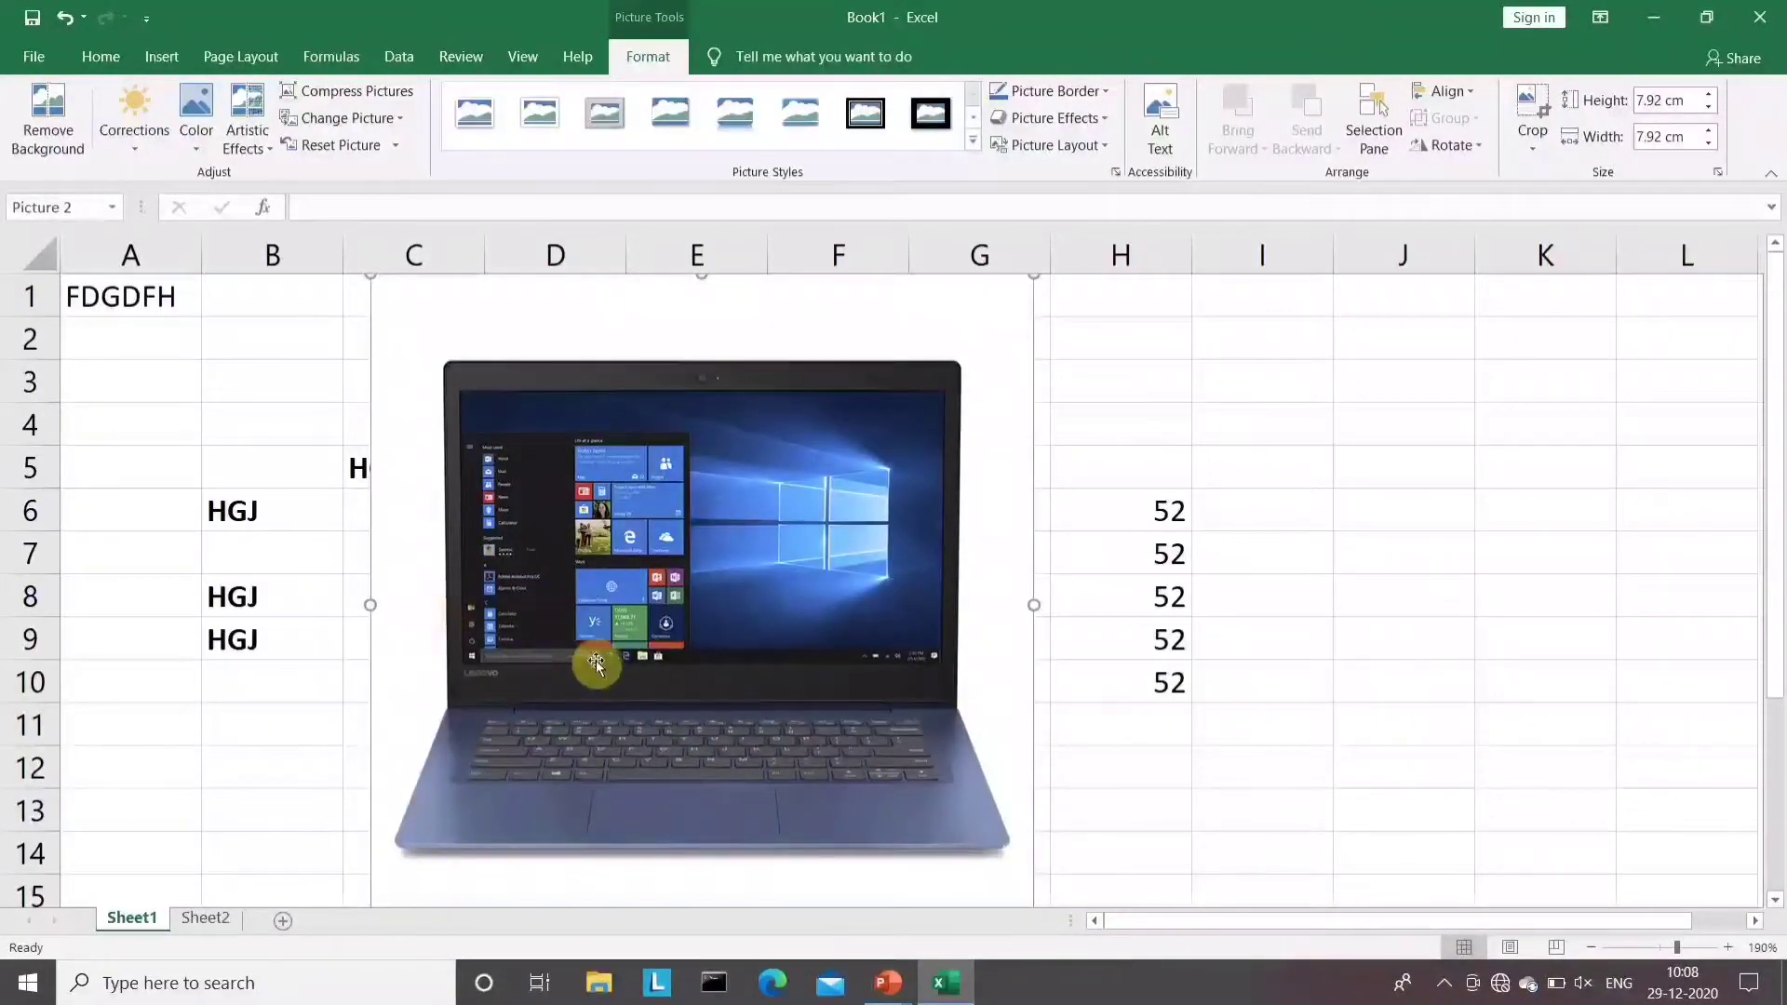
# Duplicate the laptop picture twice and arrange the three copies side by side across the sheet
pyautogui.moveTo(778, 532); pyautogui.dragTo(1397, 546)
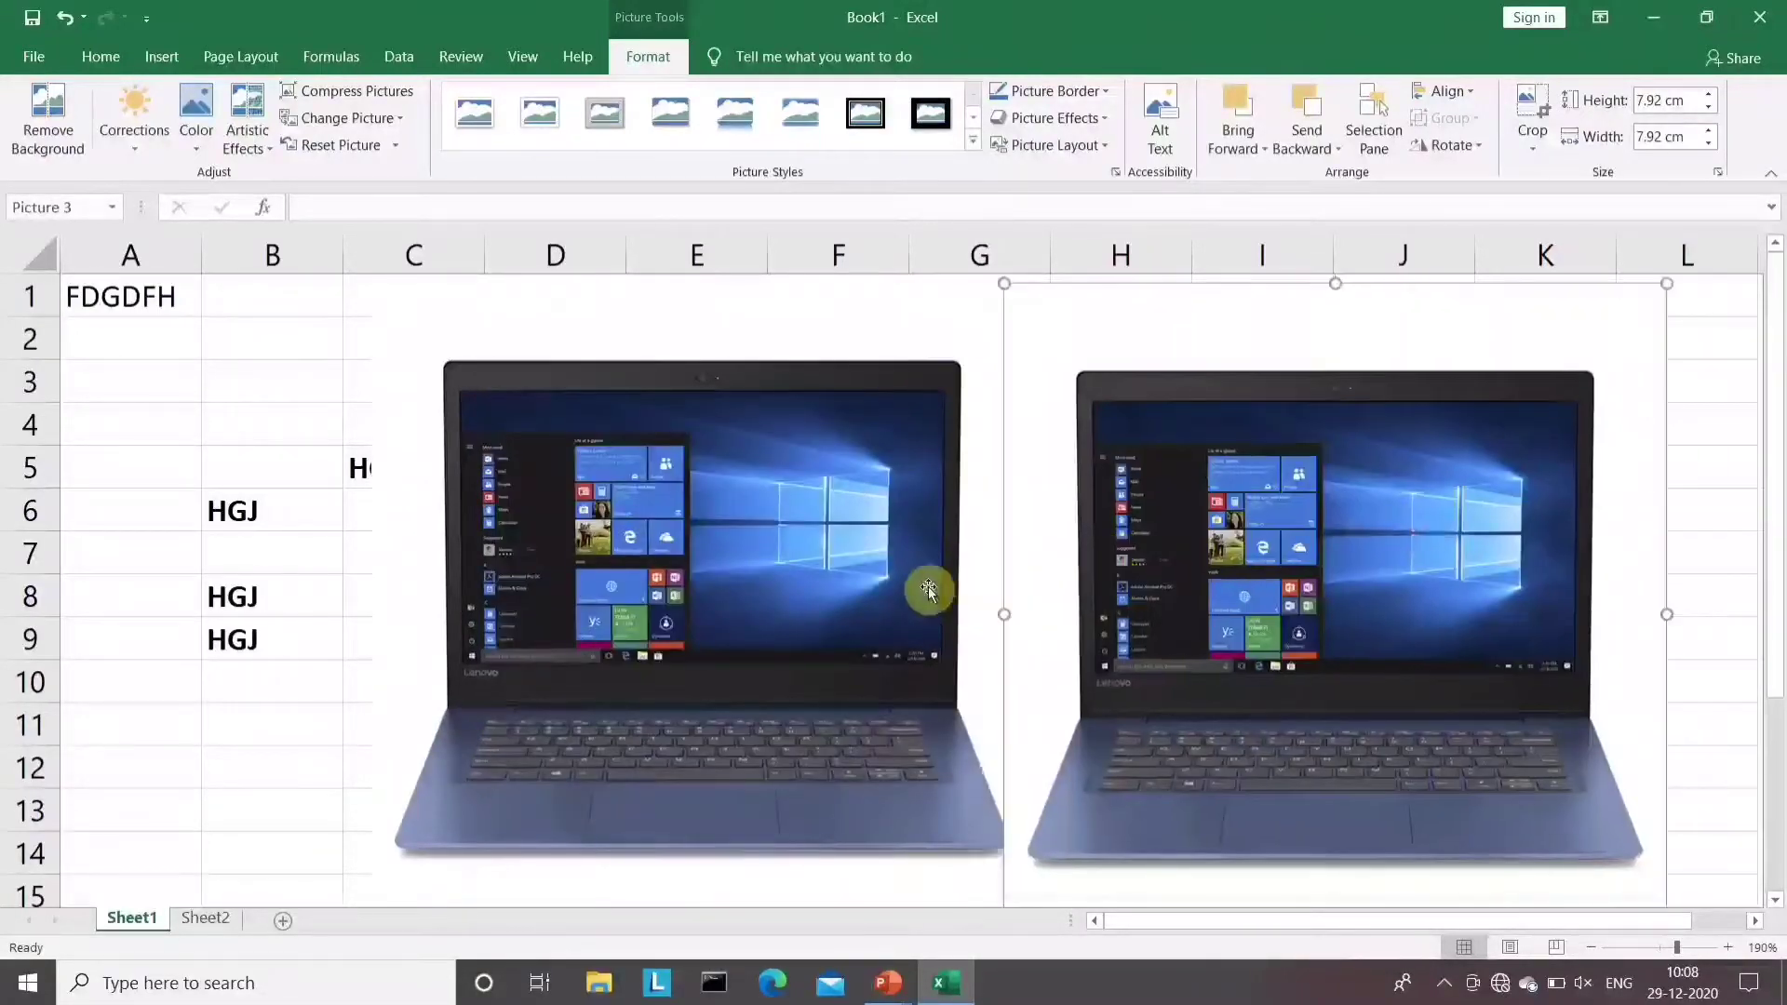
pyautogui.hotkey('ctrl', 'd')
pyautogui.moveTo(1350, 605); pyautogui.dragTo(367, 467)
pyautogui.moveTo(1740, 618); pyautogui.dragTo(1218, 601)
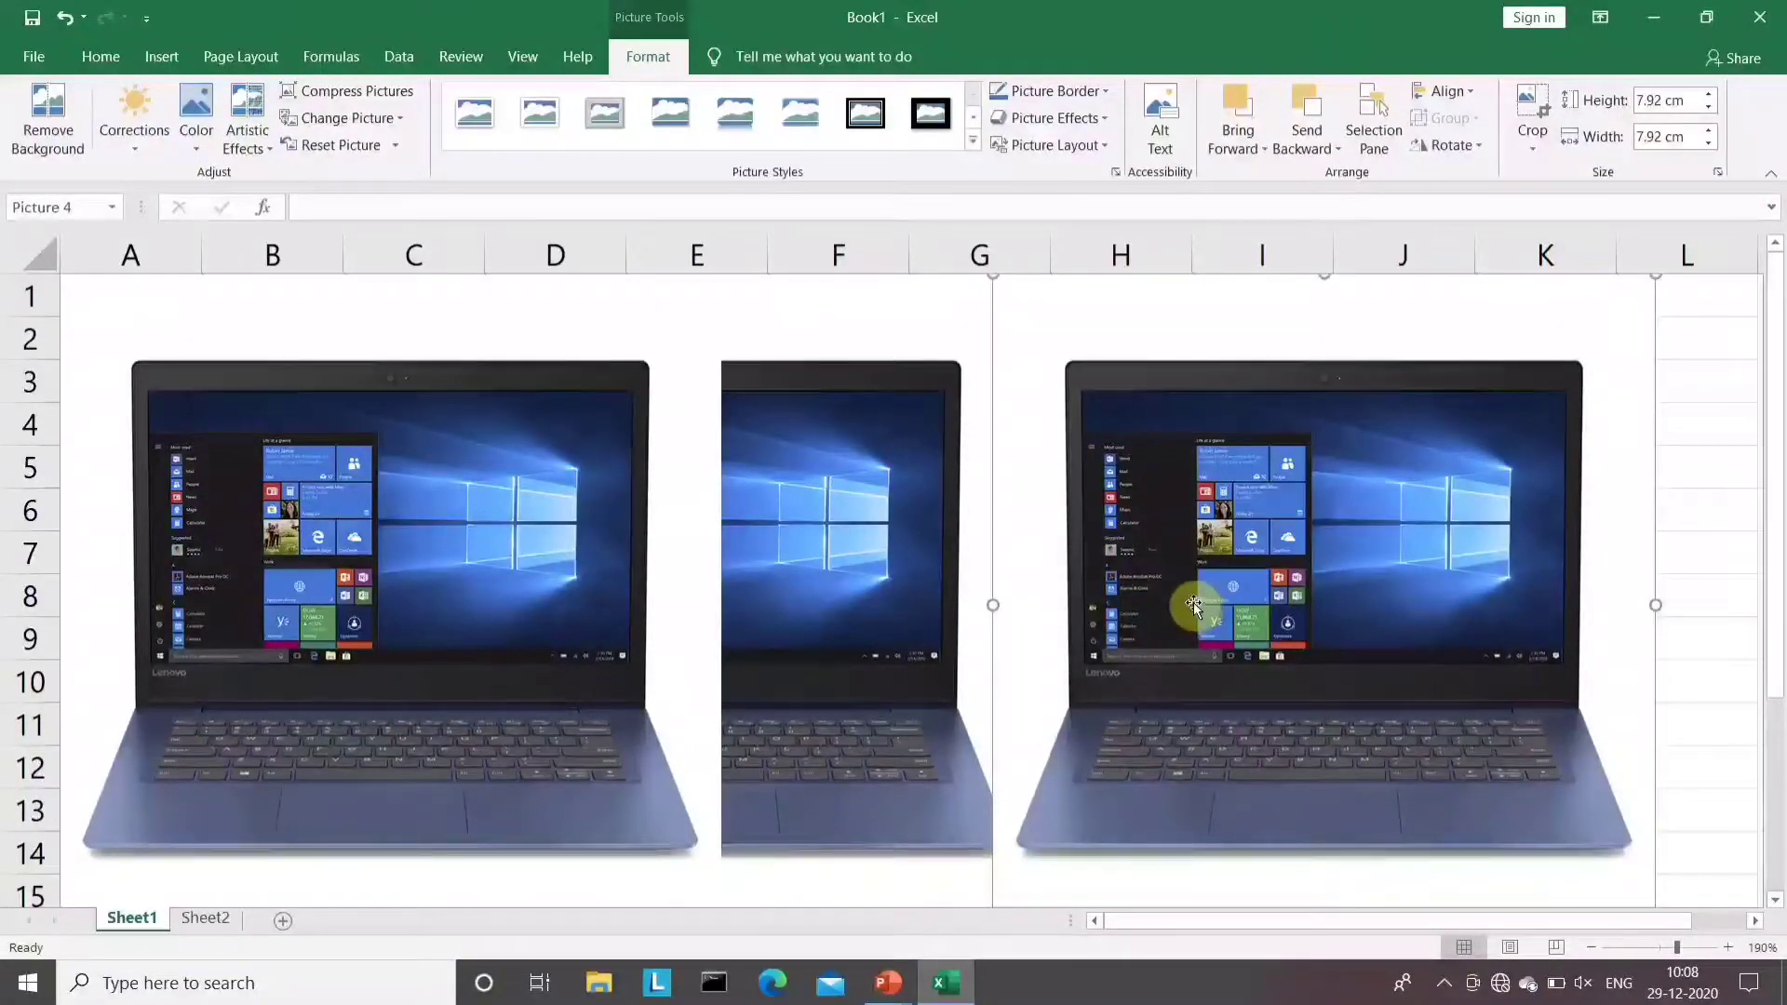
# Undo the duplicating, moving and resizing of the laptop picture
pyautogui.hotkey('ctrl', 'z')
pyautogui.hotkey('ctrl', 'z')
pyautogui.hotkey('ctrl', 'z')
pyautogui.hotkey('ctrl', 'z')
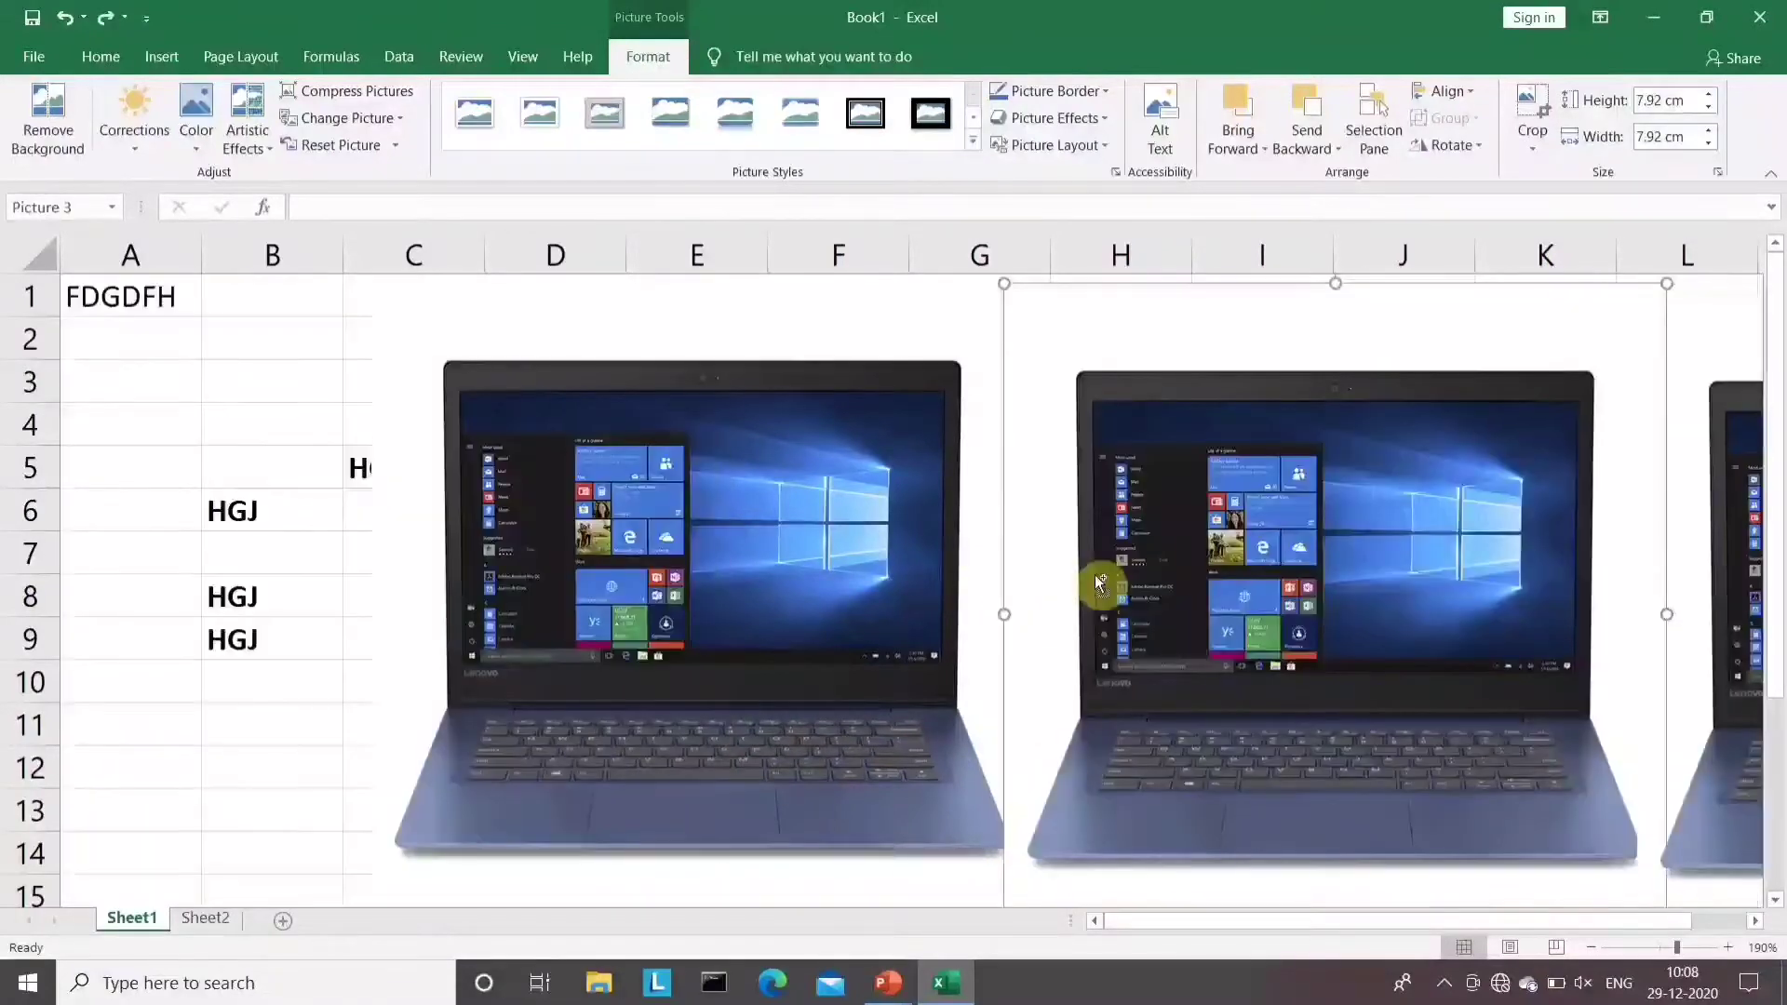
pyautogui.hotkey('ctrl', 'z')
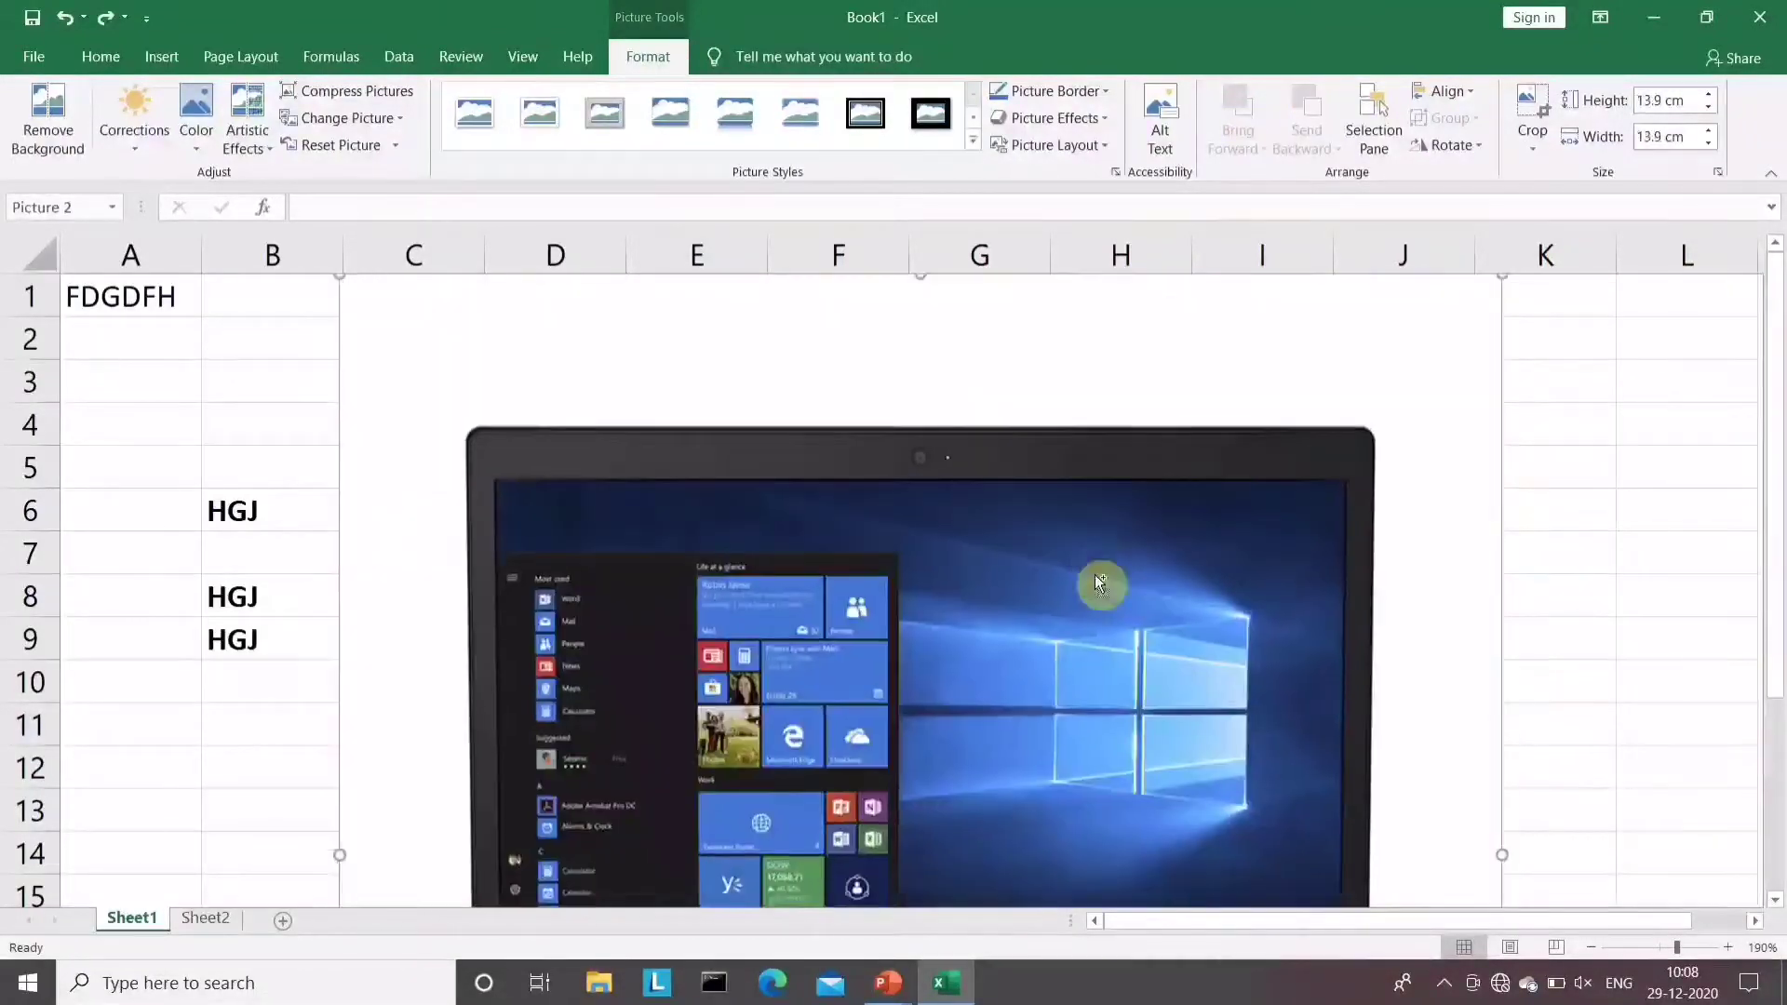
pyautogui.hotkey('ctrl', 'z')
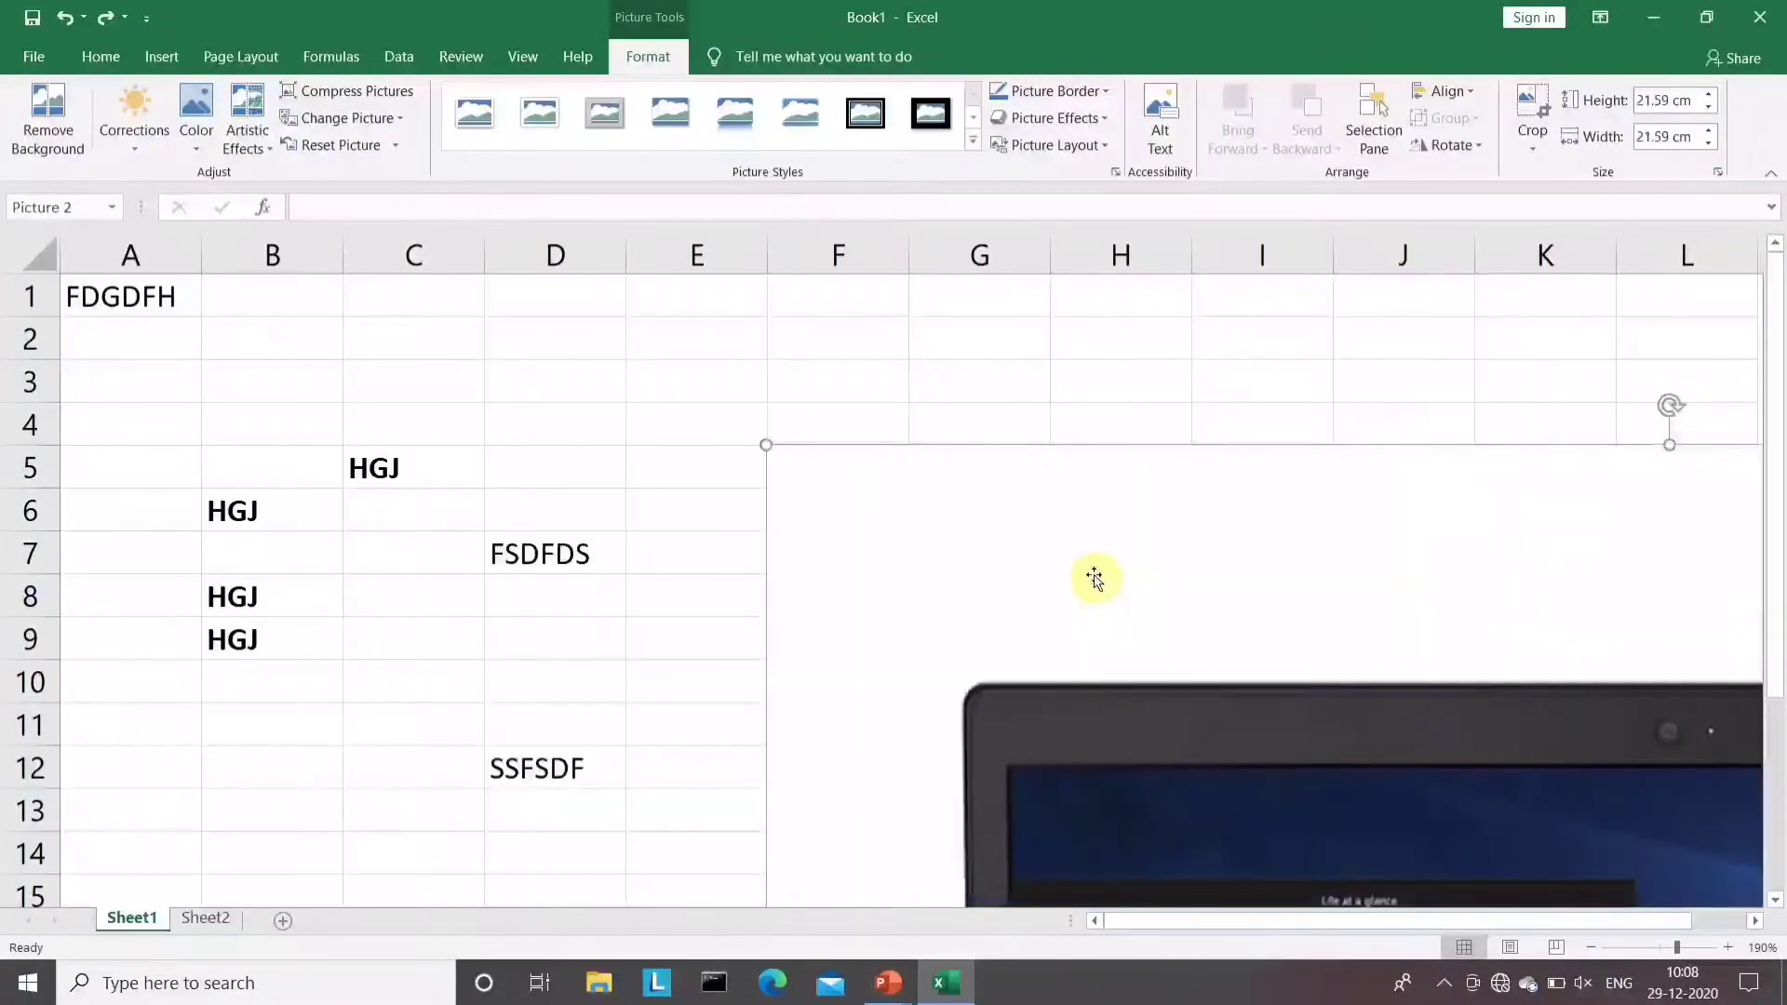
# Undo the insertion of the laptop picture
pyautogui.hotkey('ctrl', 'z')
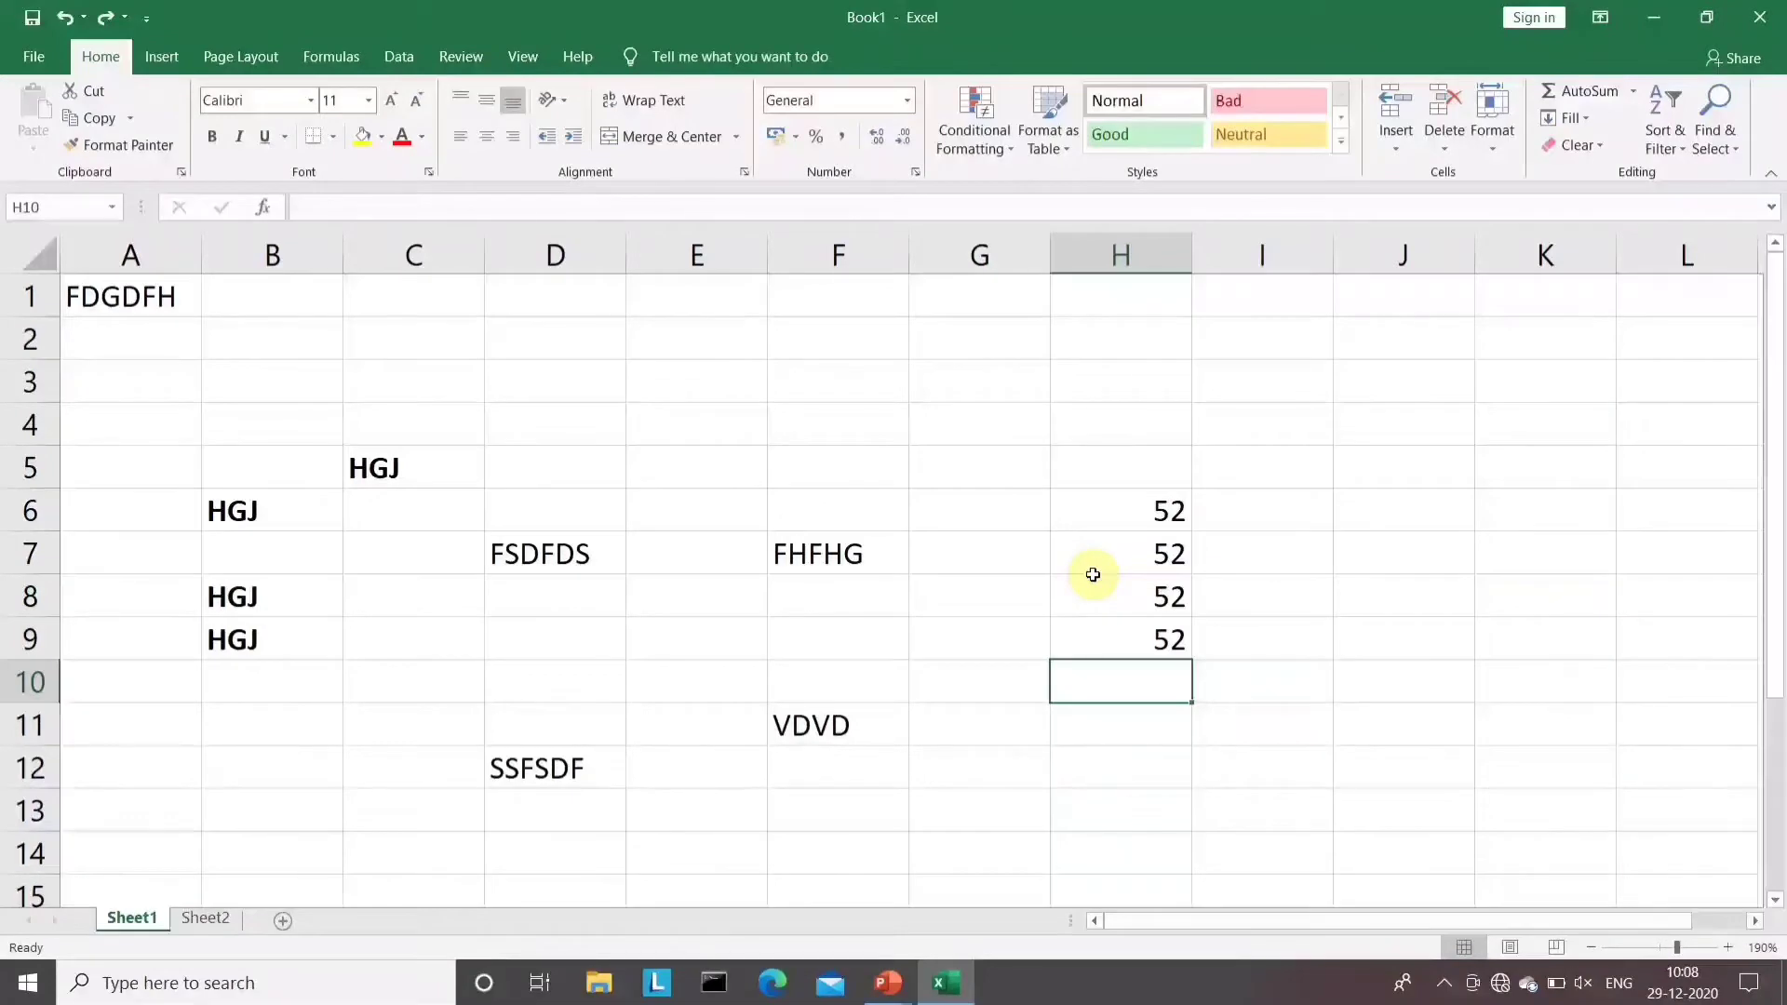
# Search the sheet for 52, stepping through the matches and listing all of them, and close the search
pyautogui.hotkey('ctrl', 'f')
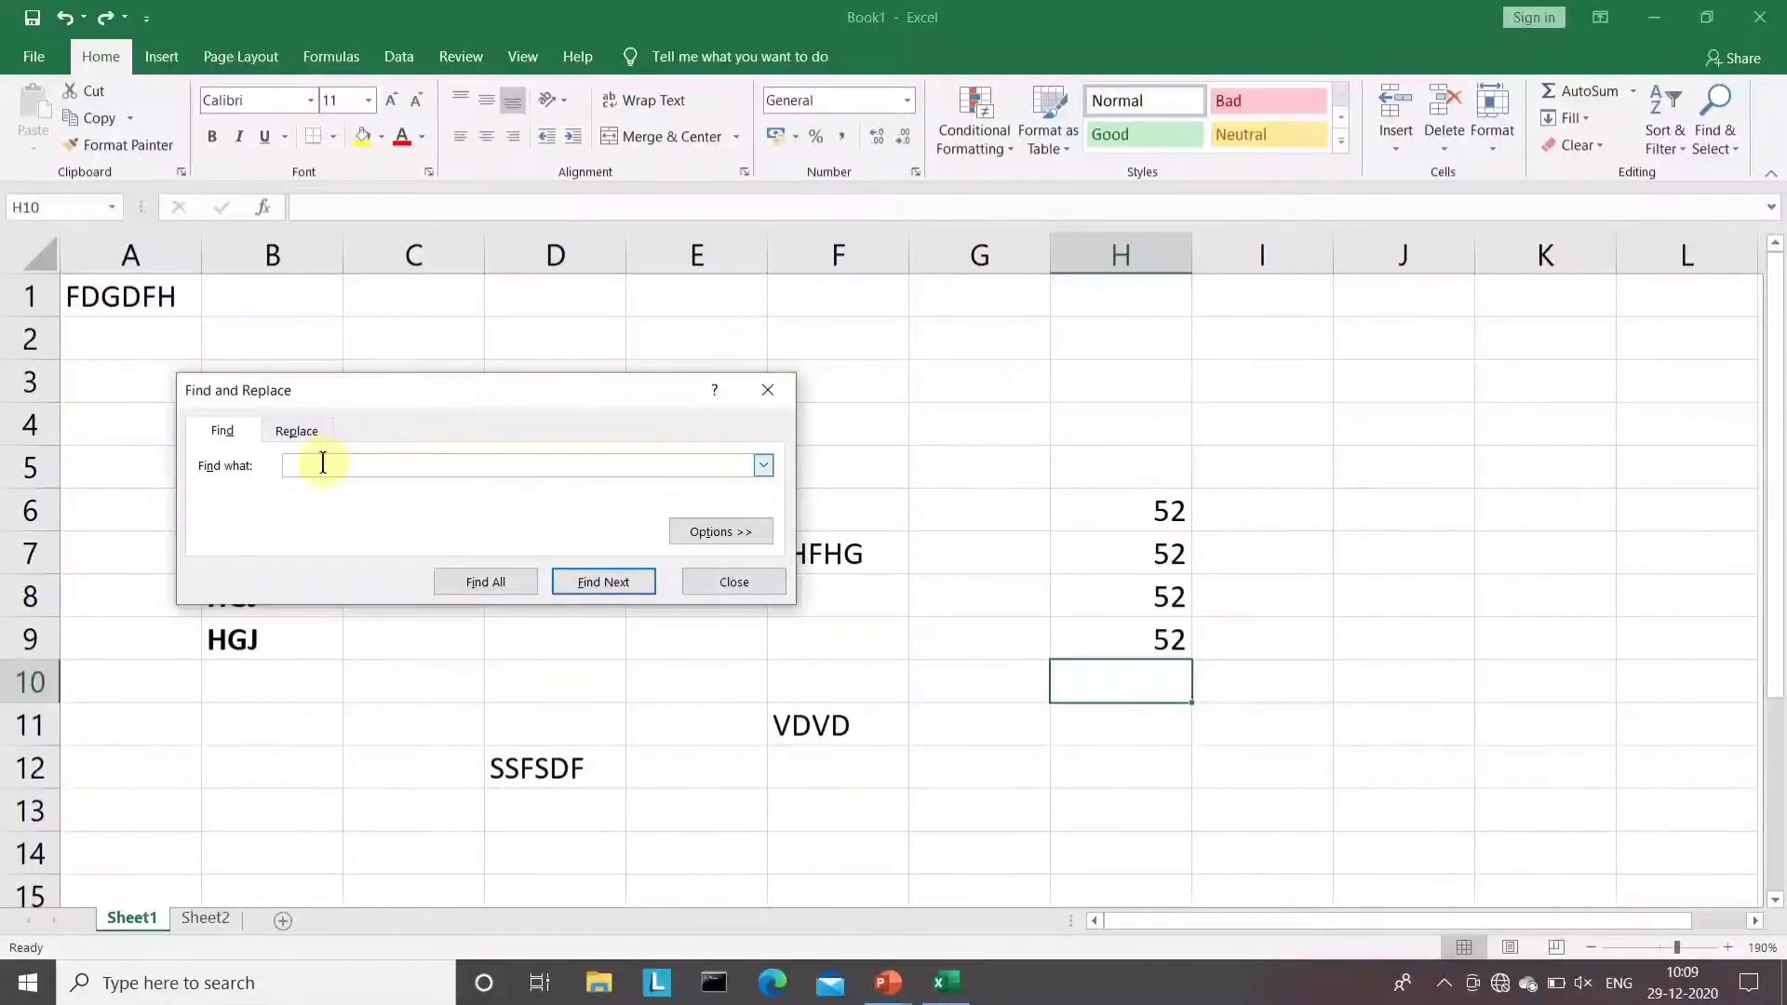
pyautogui.write('52')
pyautogui.click(594, 579)
pyautogui.click(594, 579)
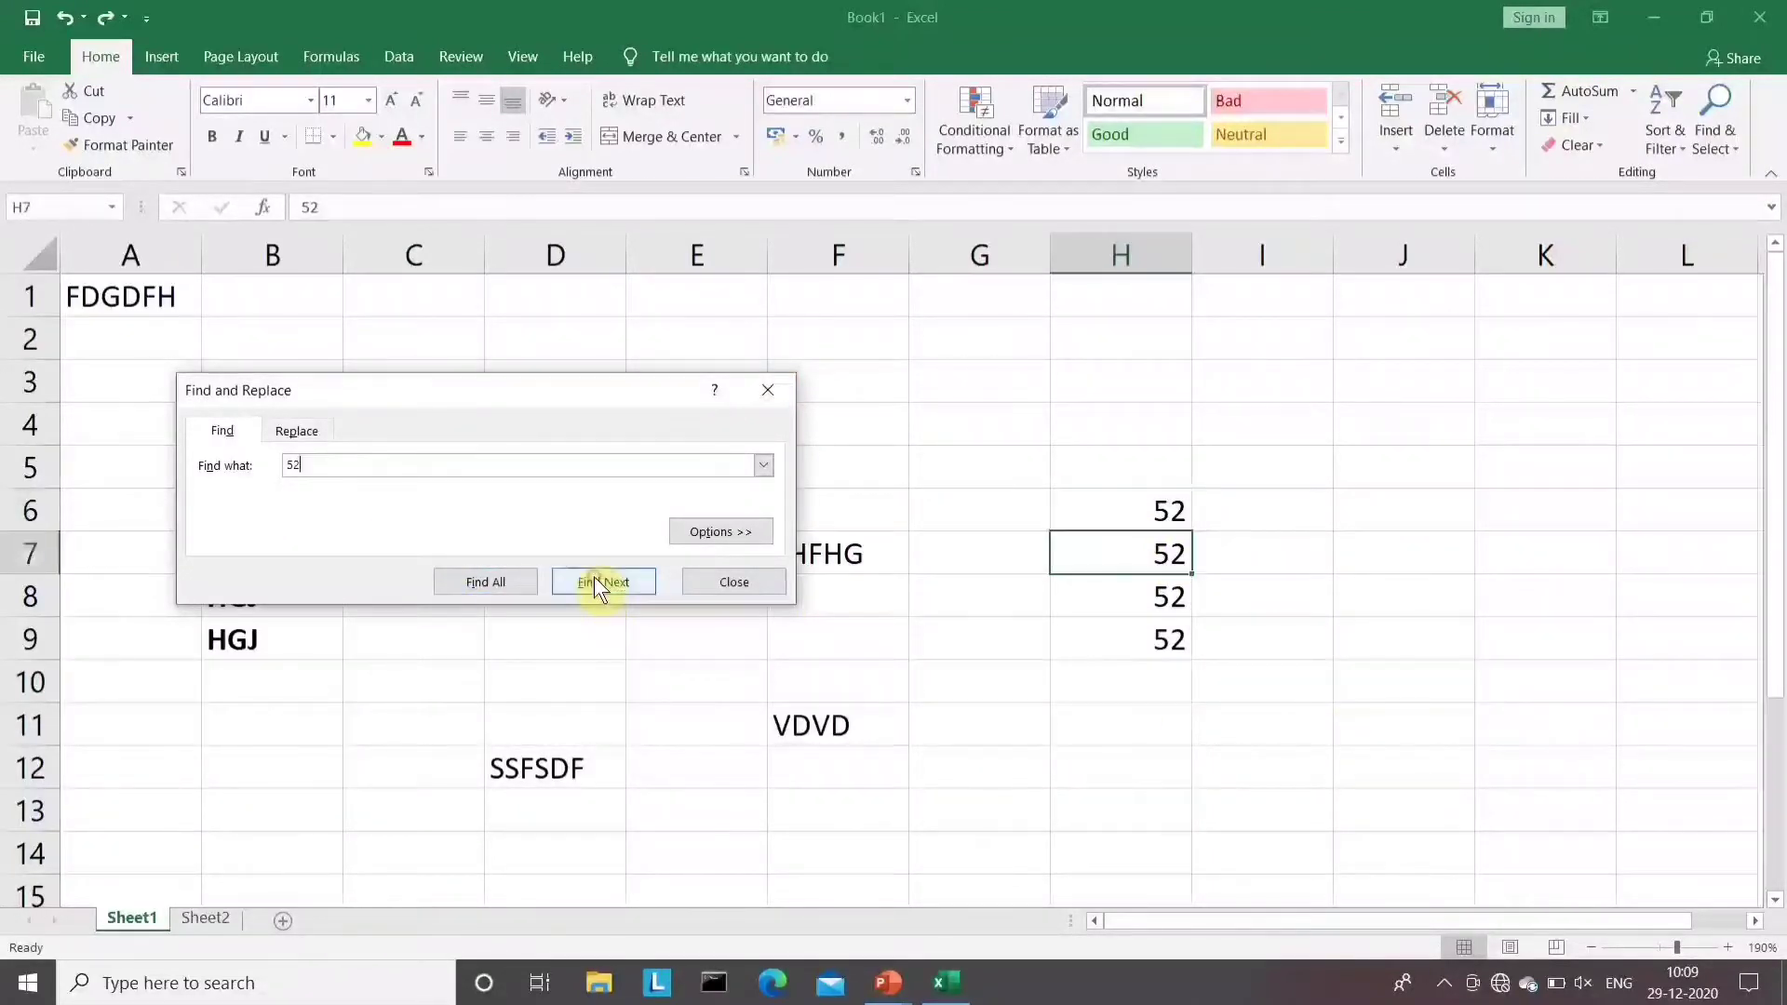
pyautogui.click(594, 581)
pyautogui.click(460, 582)
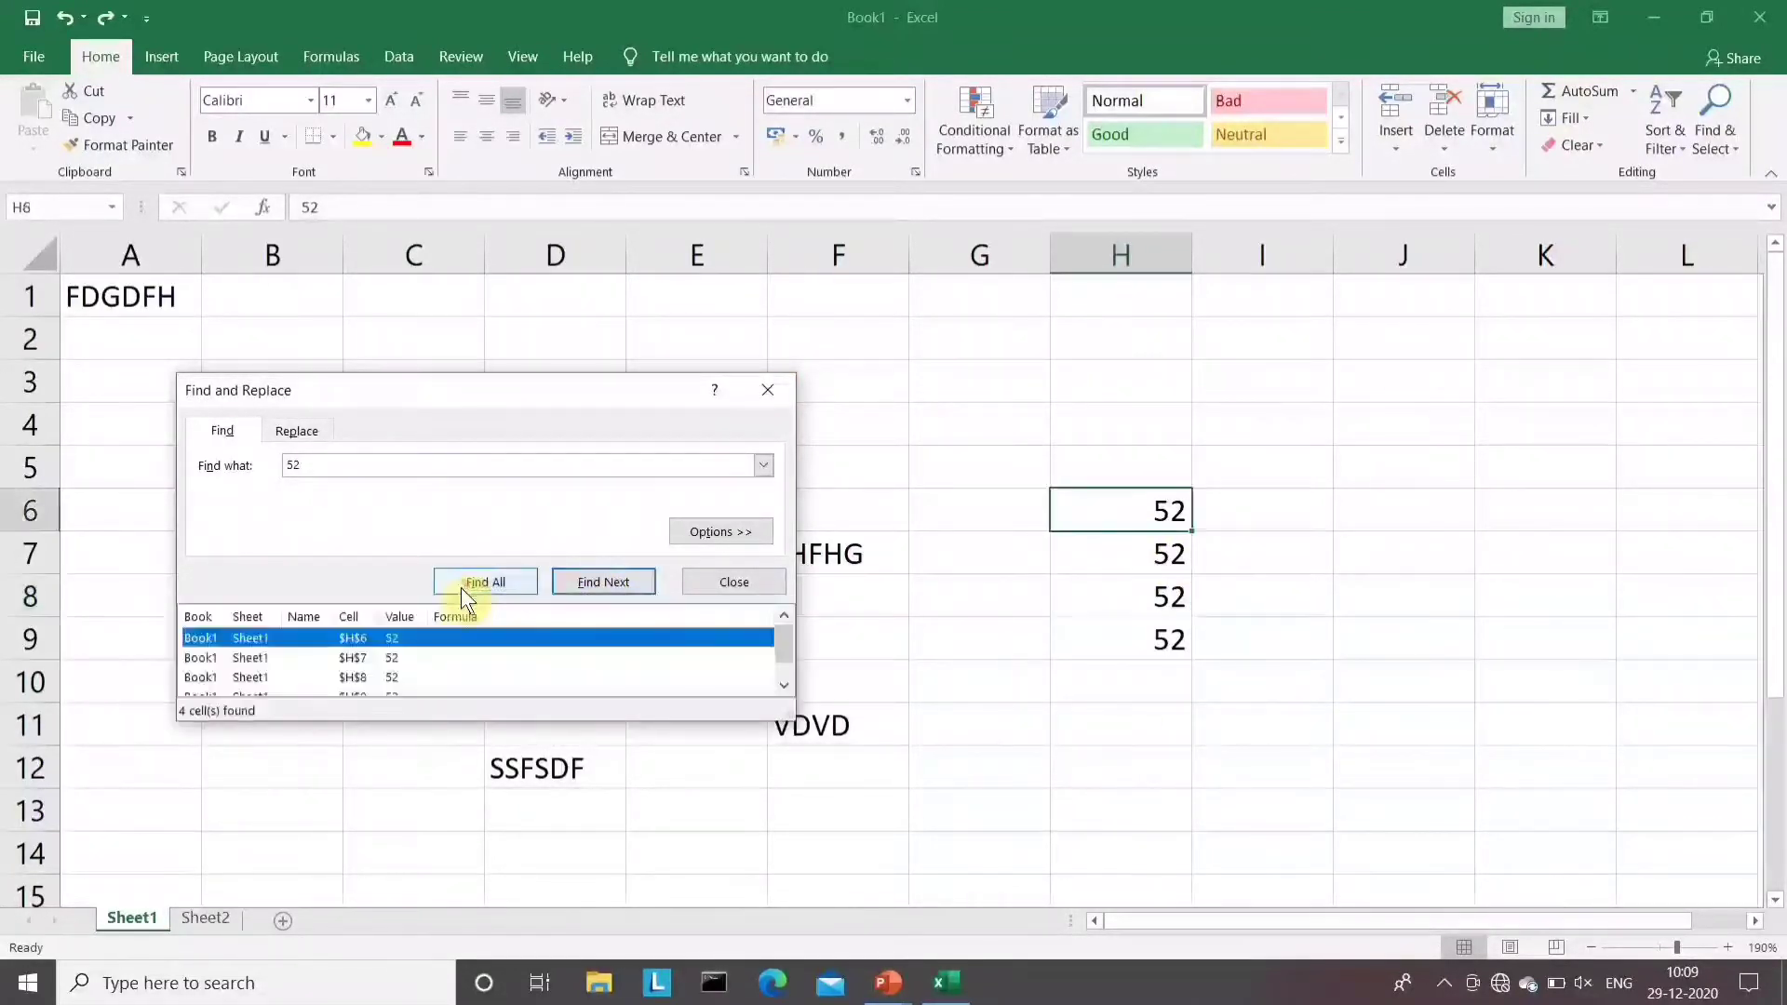
pyautogui.scroll(-1, 449, 633)
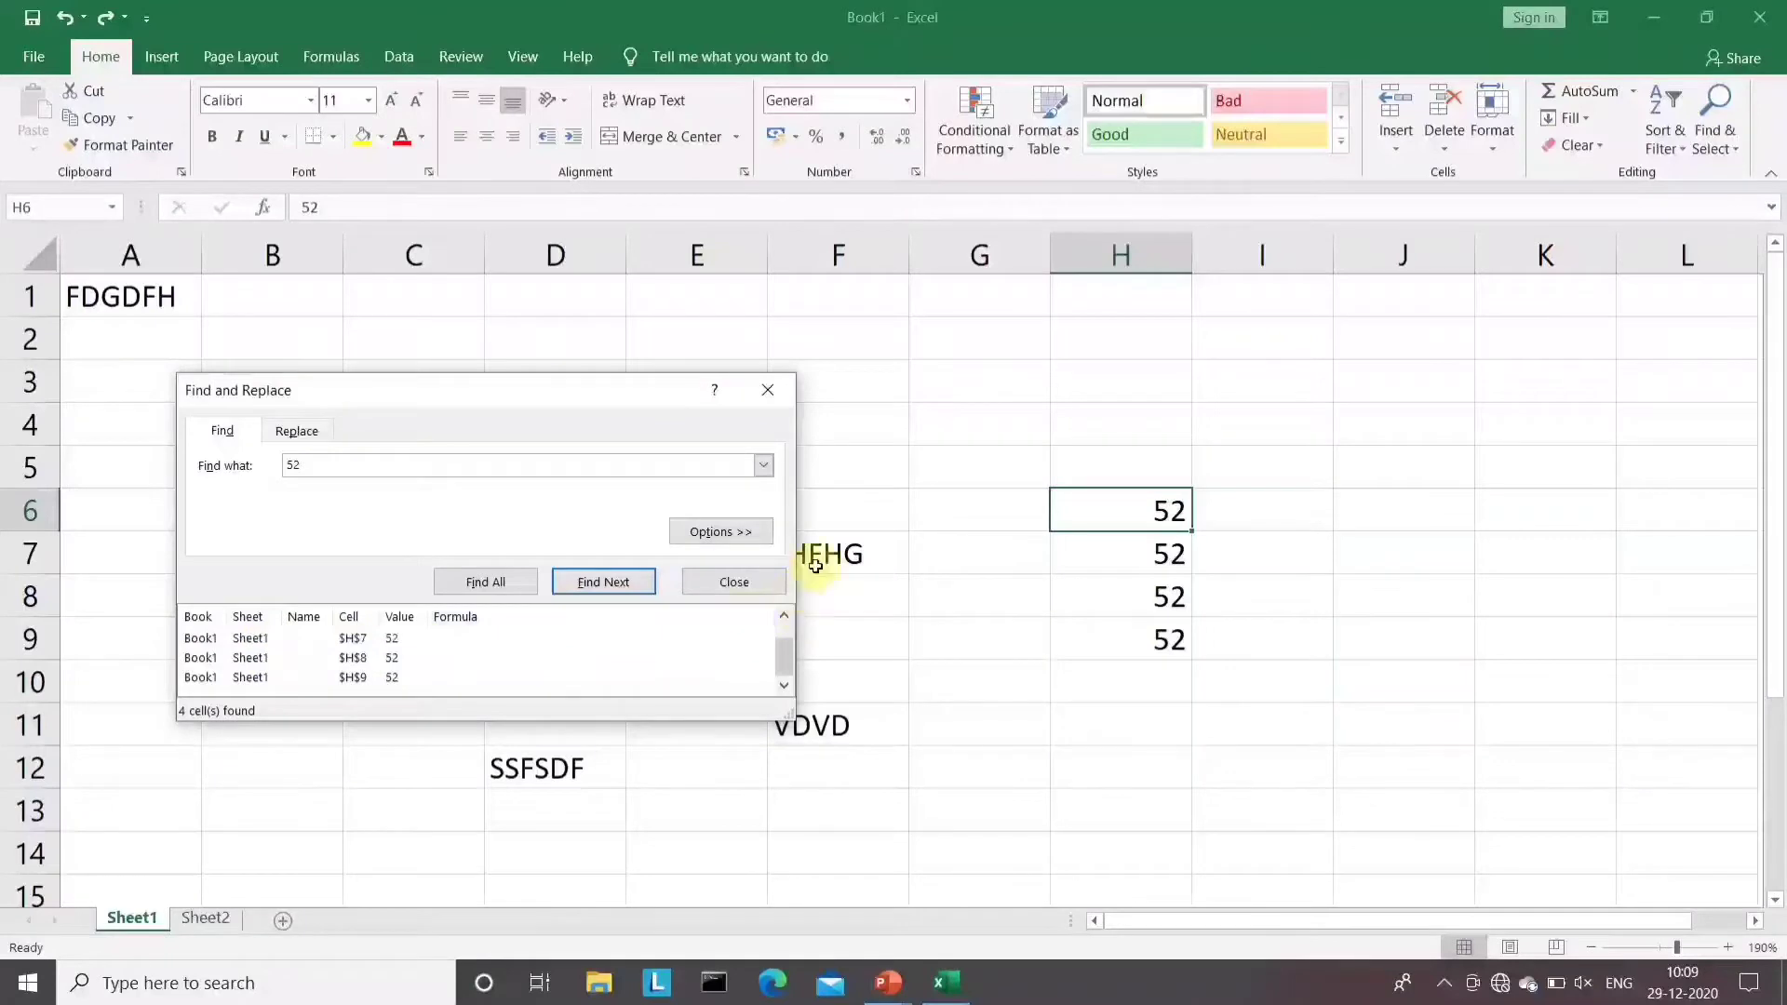
pyautogui.click(735, 581)
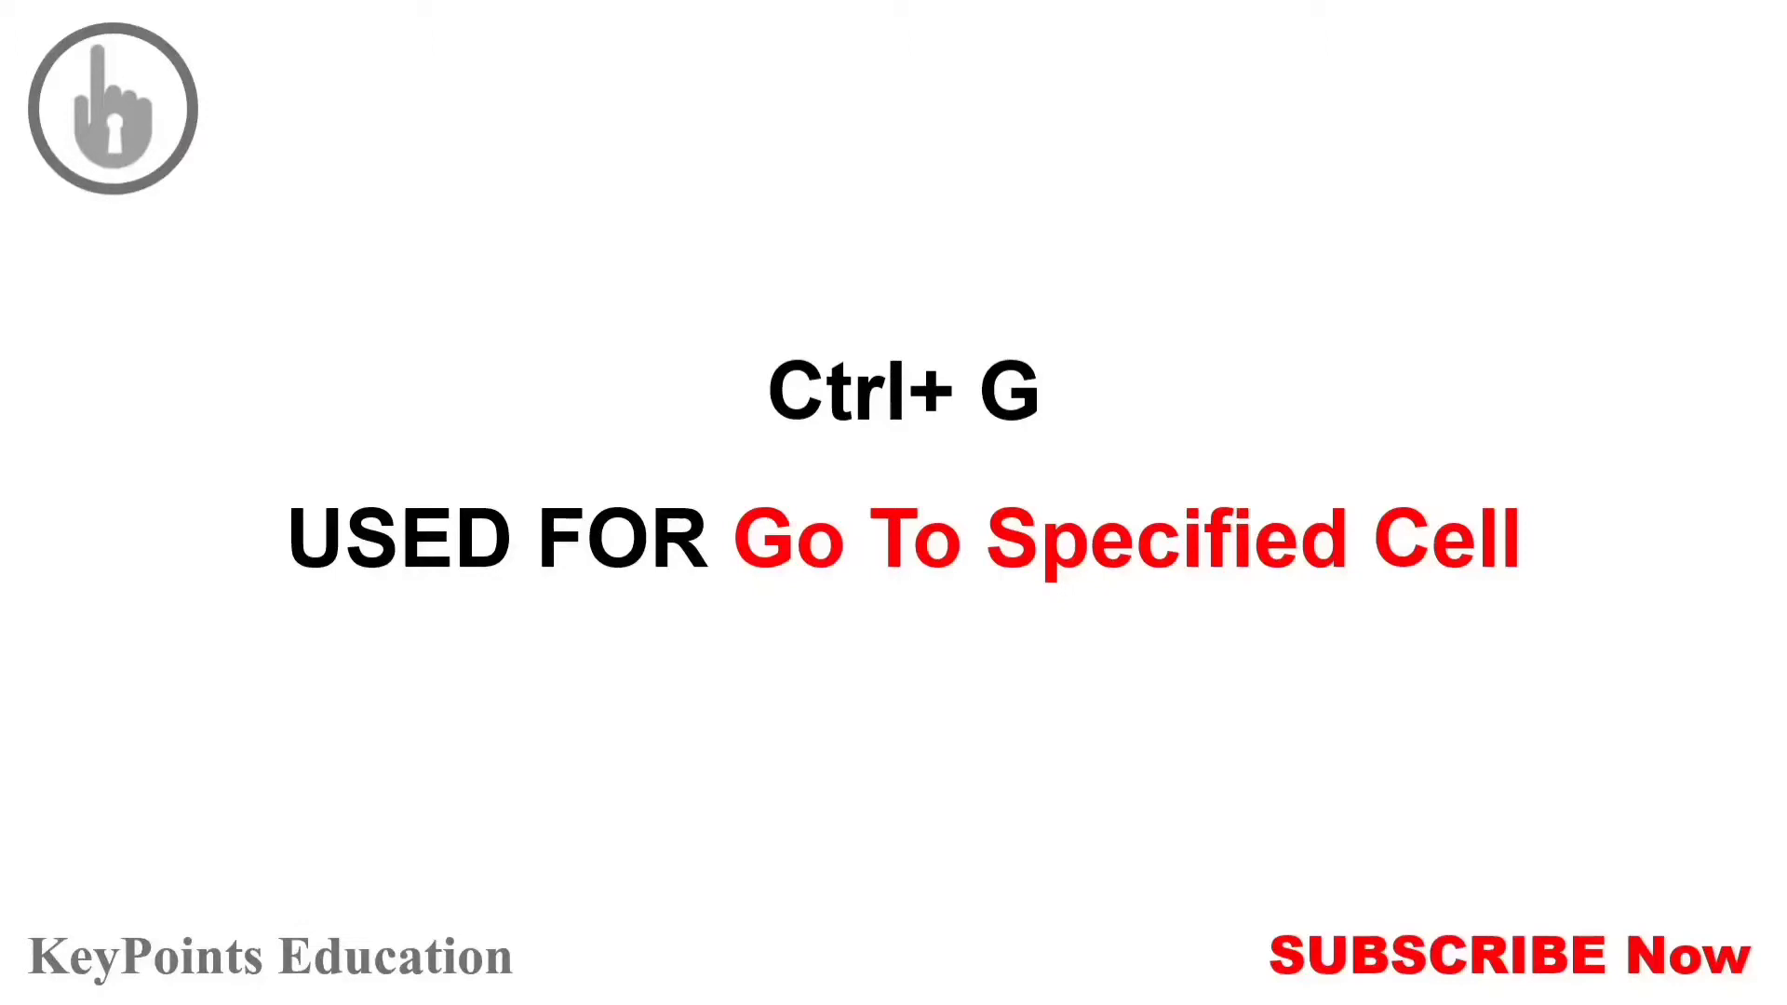
# Switch from the slides back to the Excel workbook and use Go To to jump to cell D60
pyautogui.hotkey('alt', 'Tab')
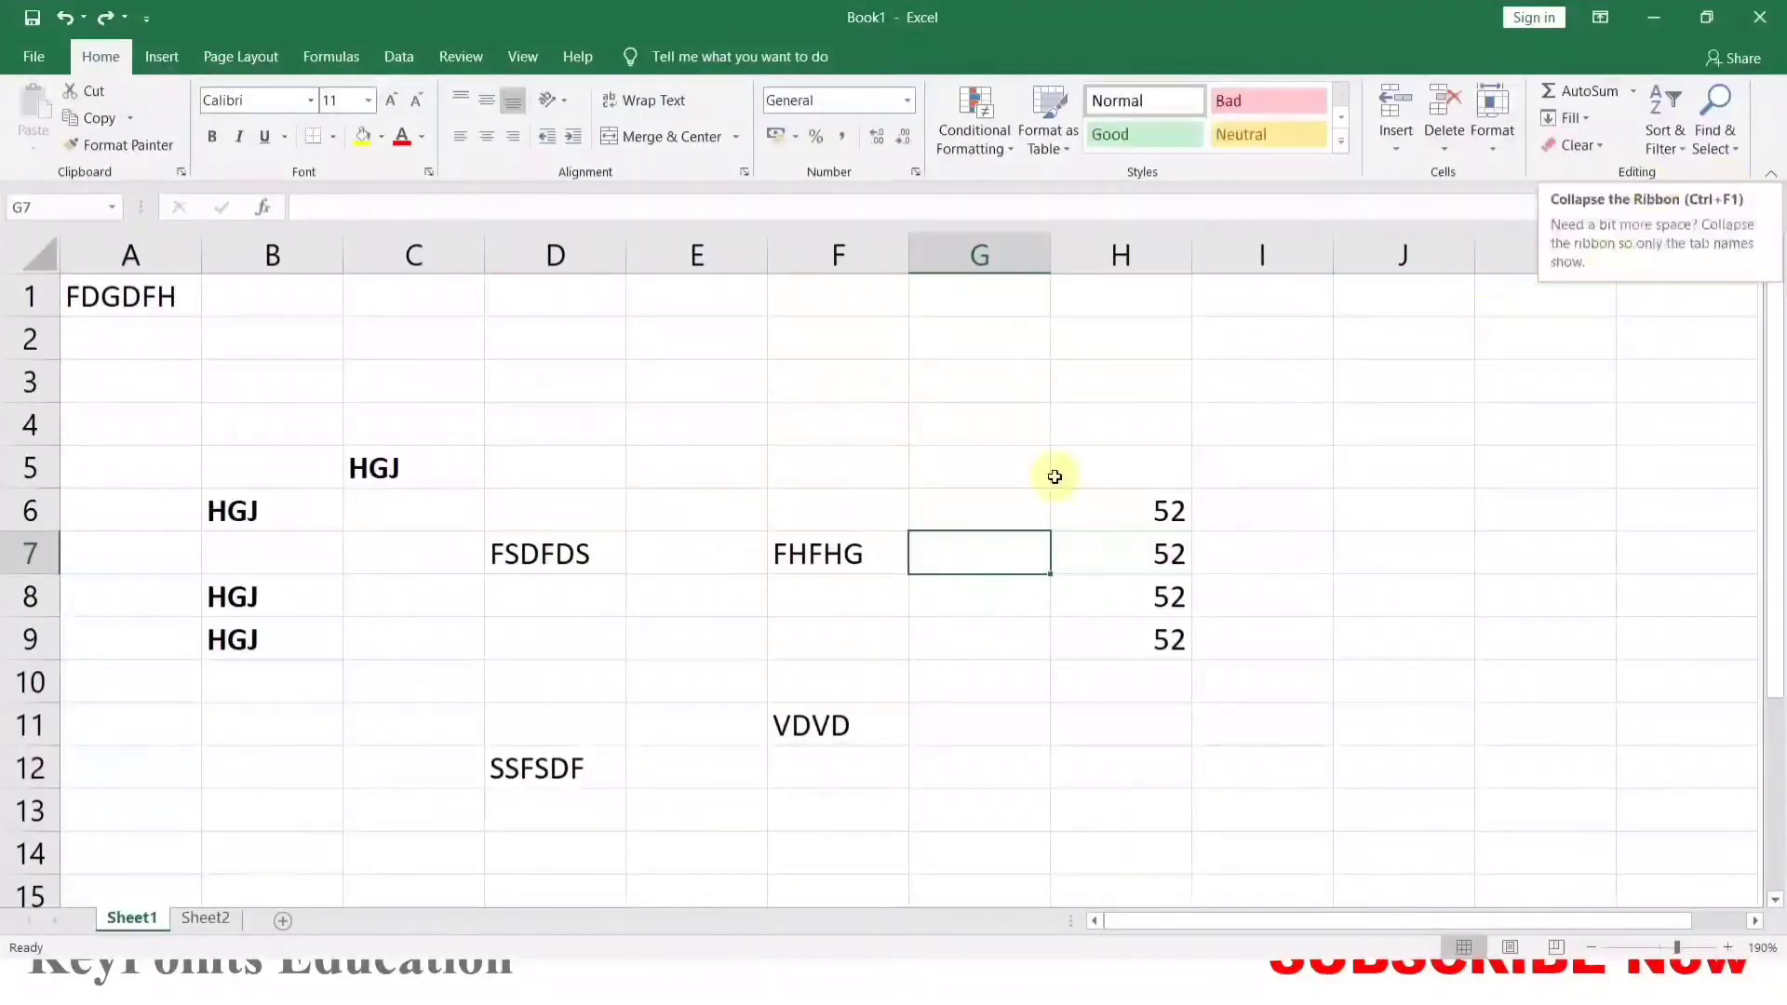
pyautogui.click(738, 466)
pyautogui.click(665, 400)
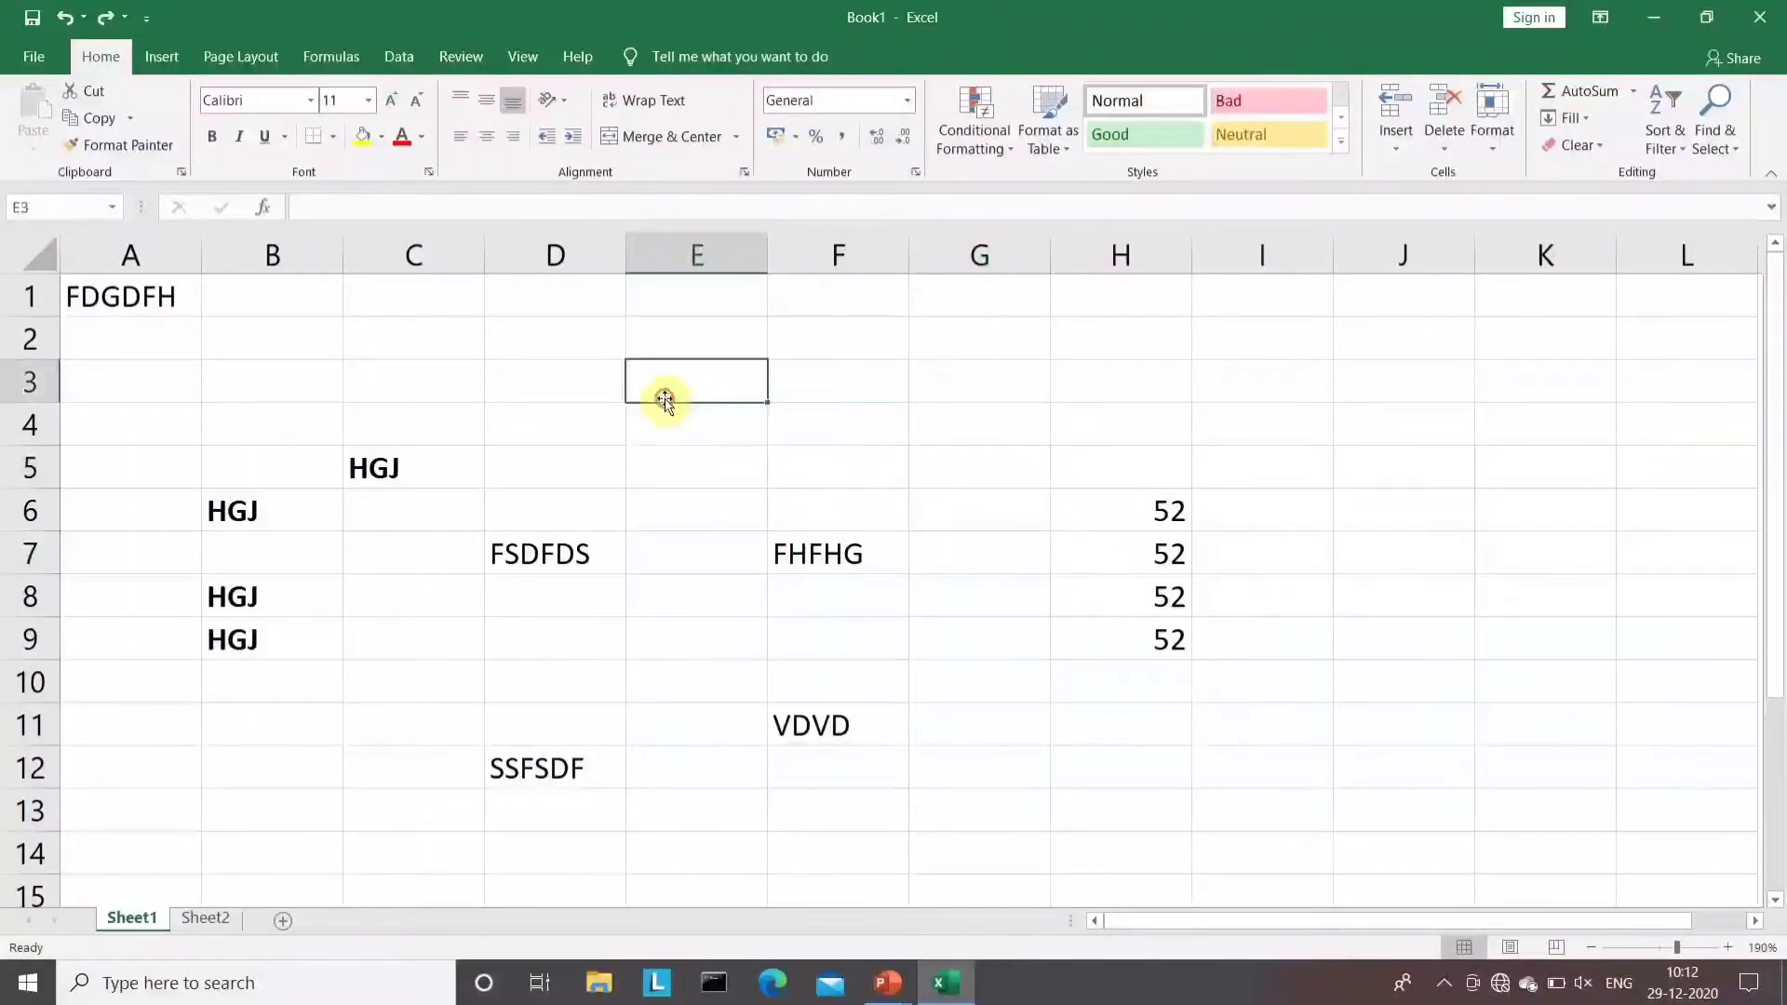
pyautogui.click(565, 382)
pyautogui.click(564, 427)
pyautogui.click(703, 415)
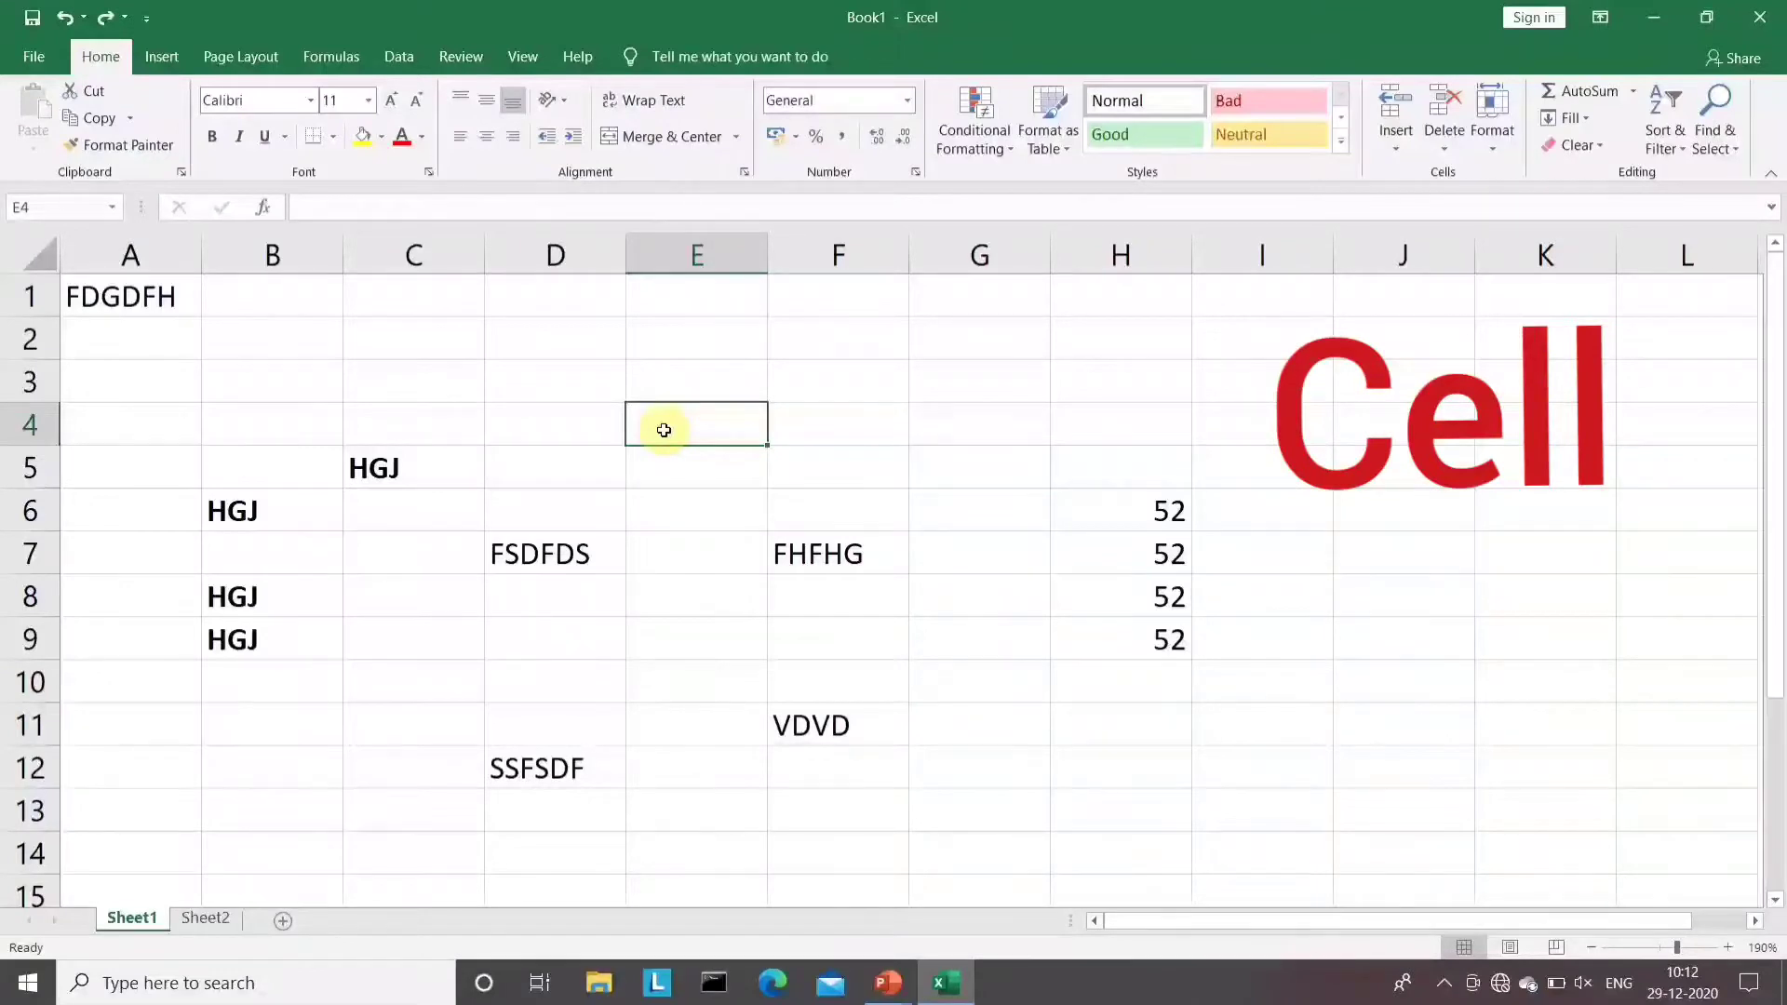
pyautogui.hotkey('ctrl', 'g')
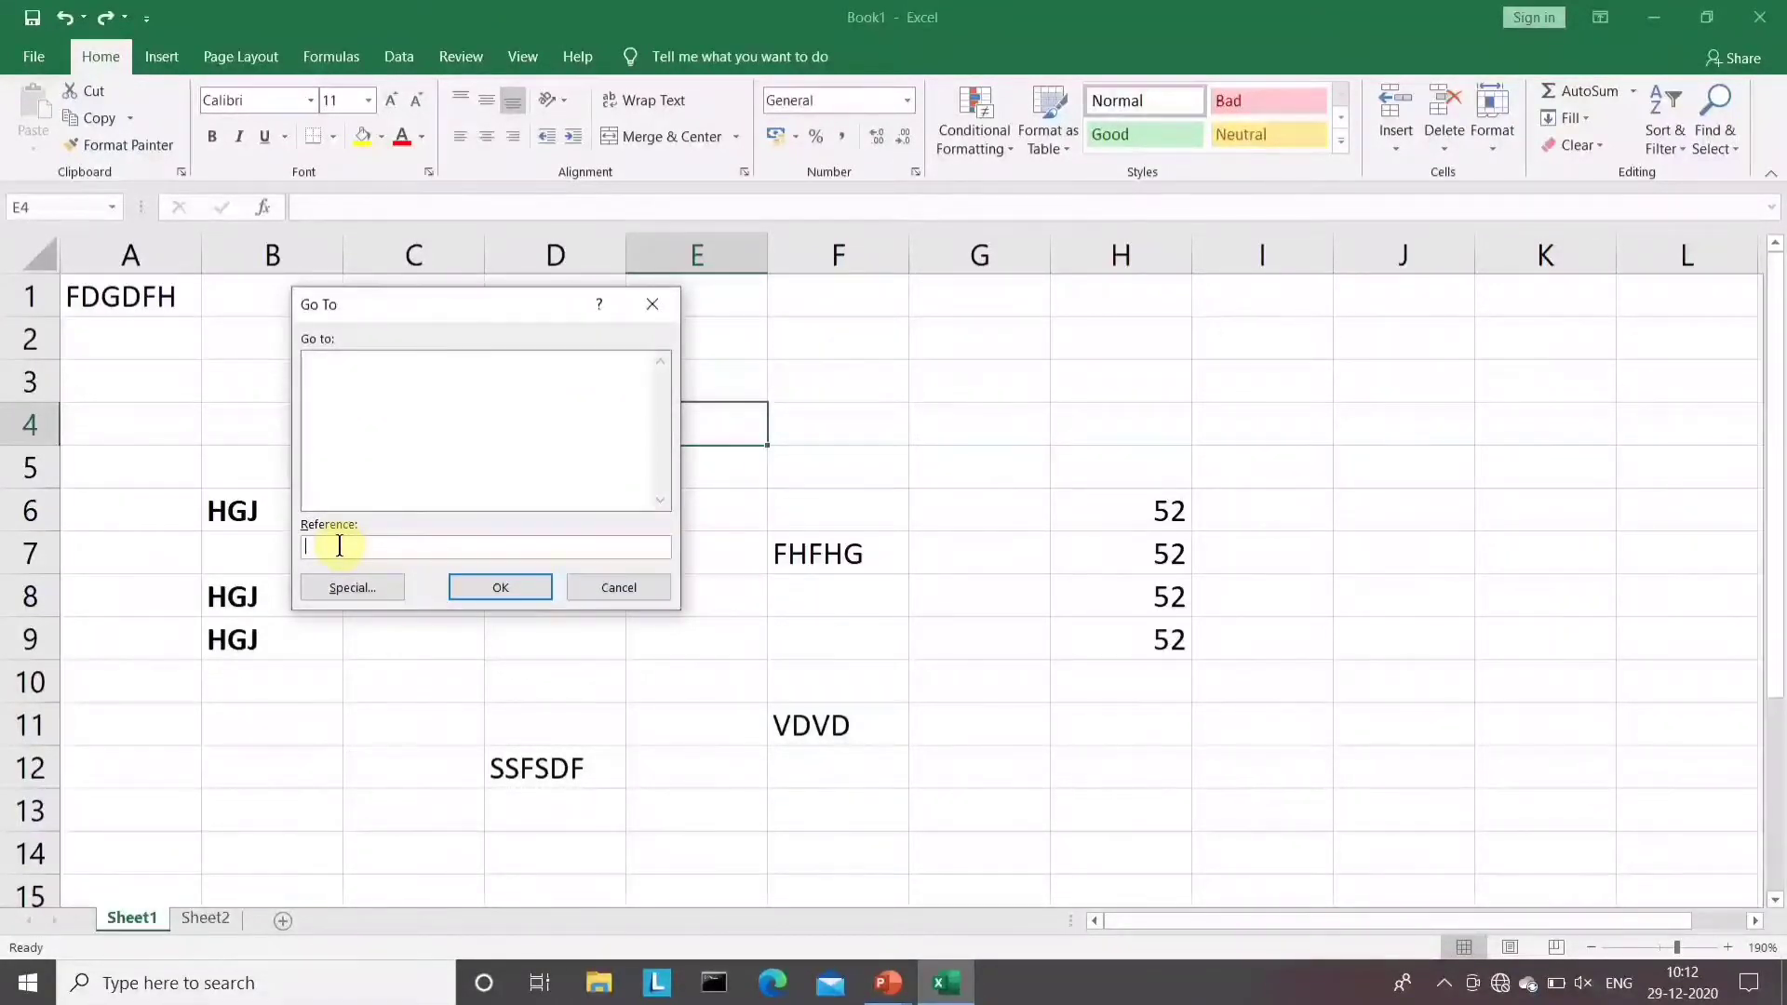
pyautogui.write('D60')
pyautogui.click(484, 584)
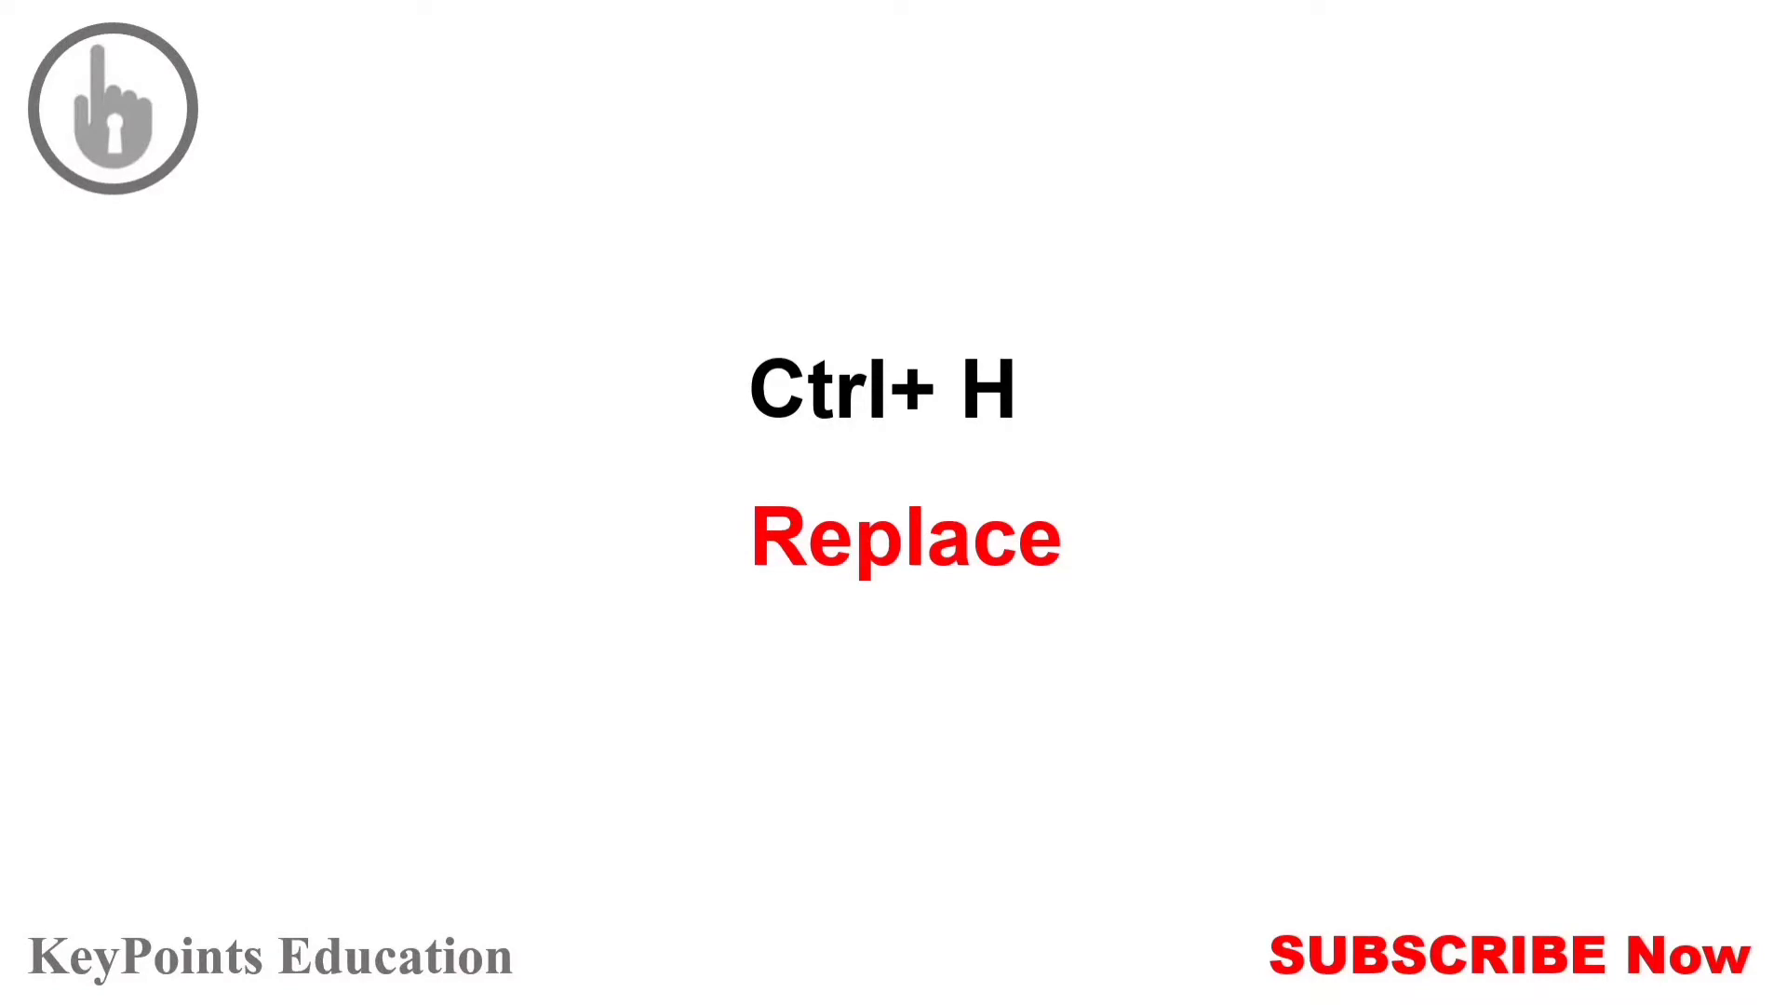
# Return from the slides to the Excel workbook and highlight the column H numbers by selecting H6:H10
pyautogui.hotkey('alt', 'Tab')
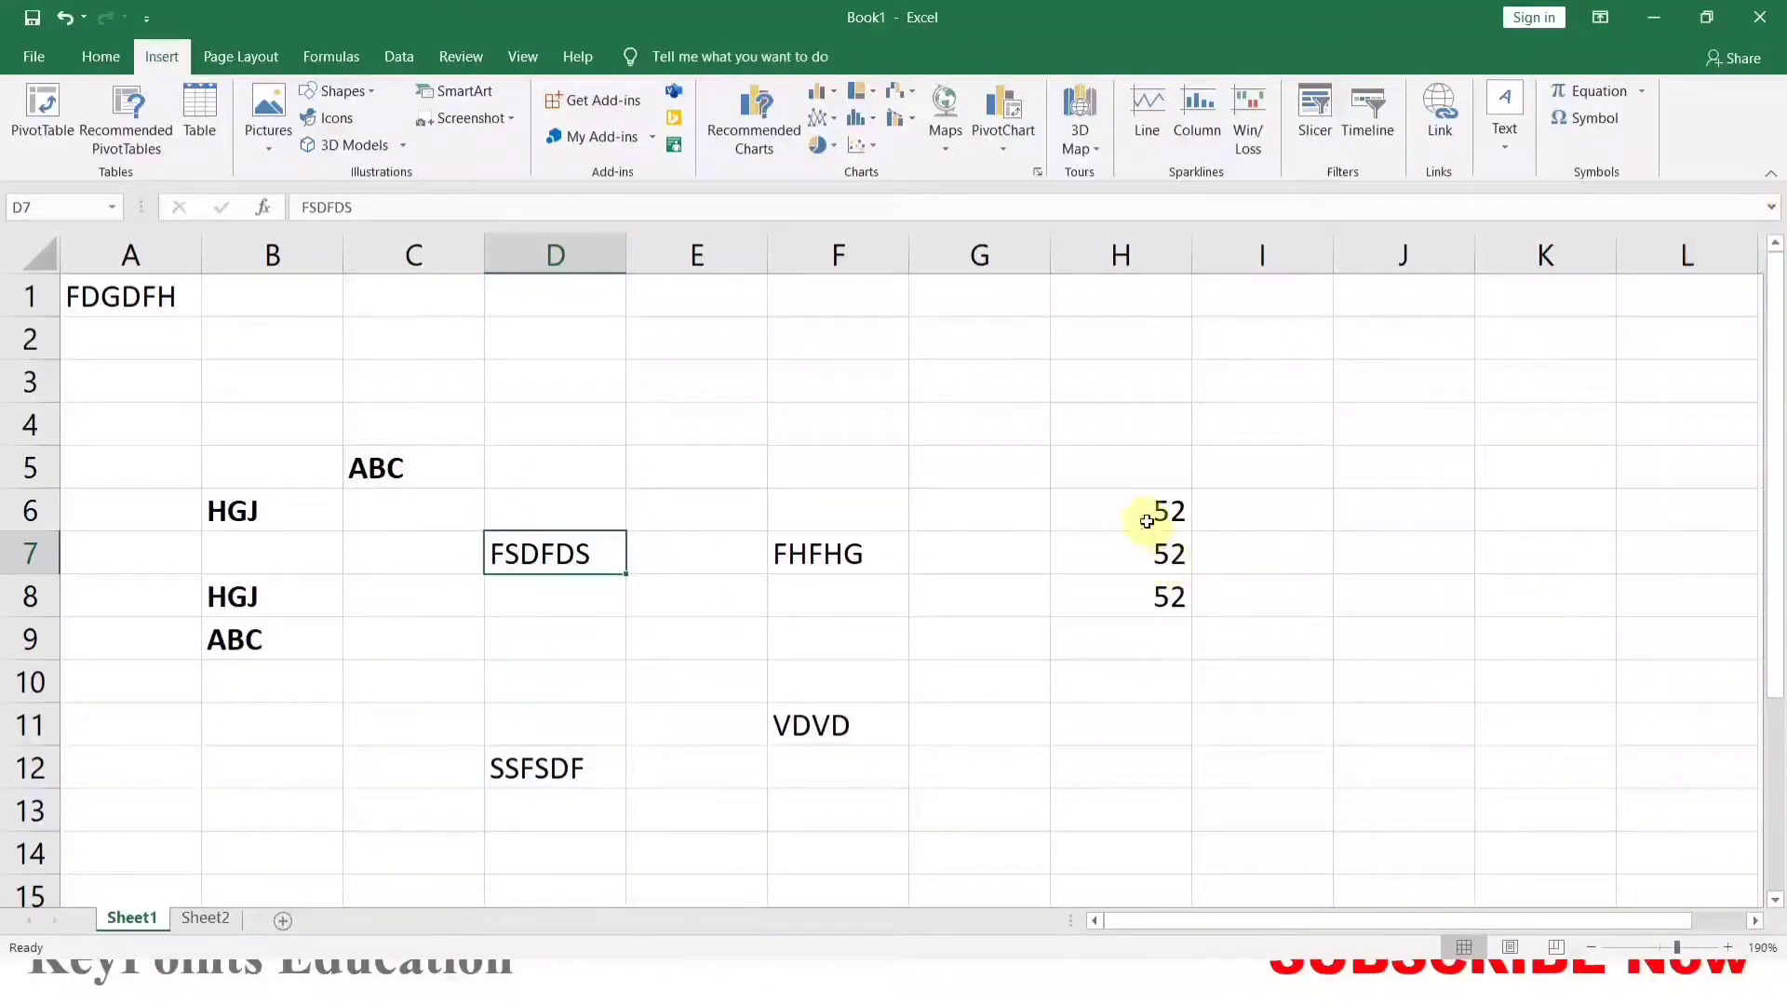
pyautogui.moveTo(1143, 502); pyautogui.dragTo(1154, 558)
pyautogui.moveTo(1159, 622); pyautogui.dragTo(1164, 680)
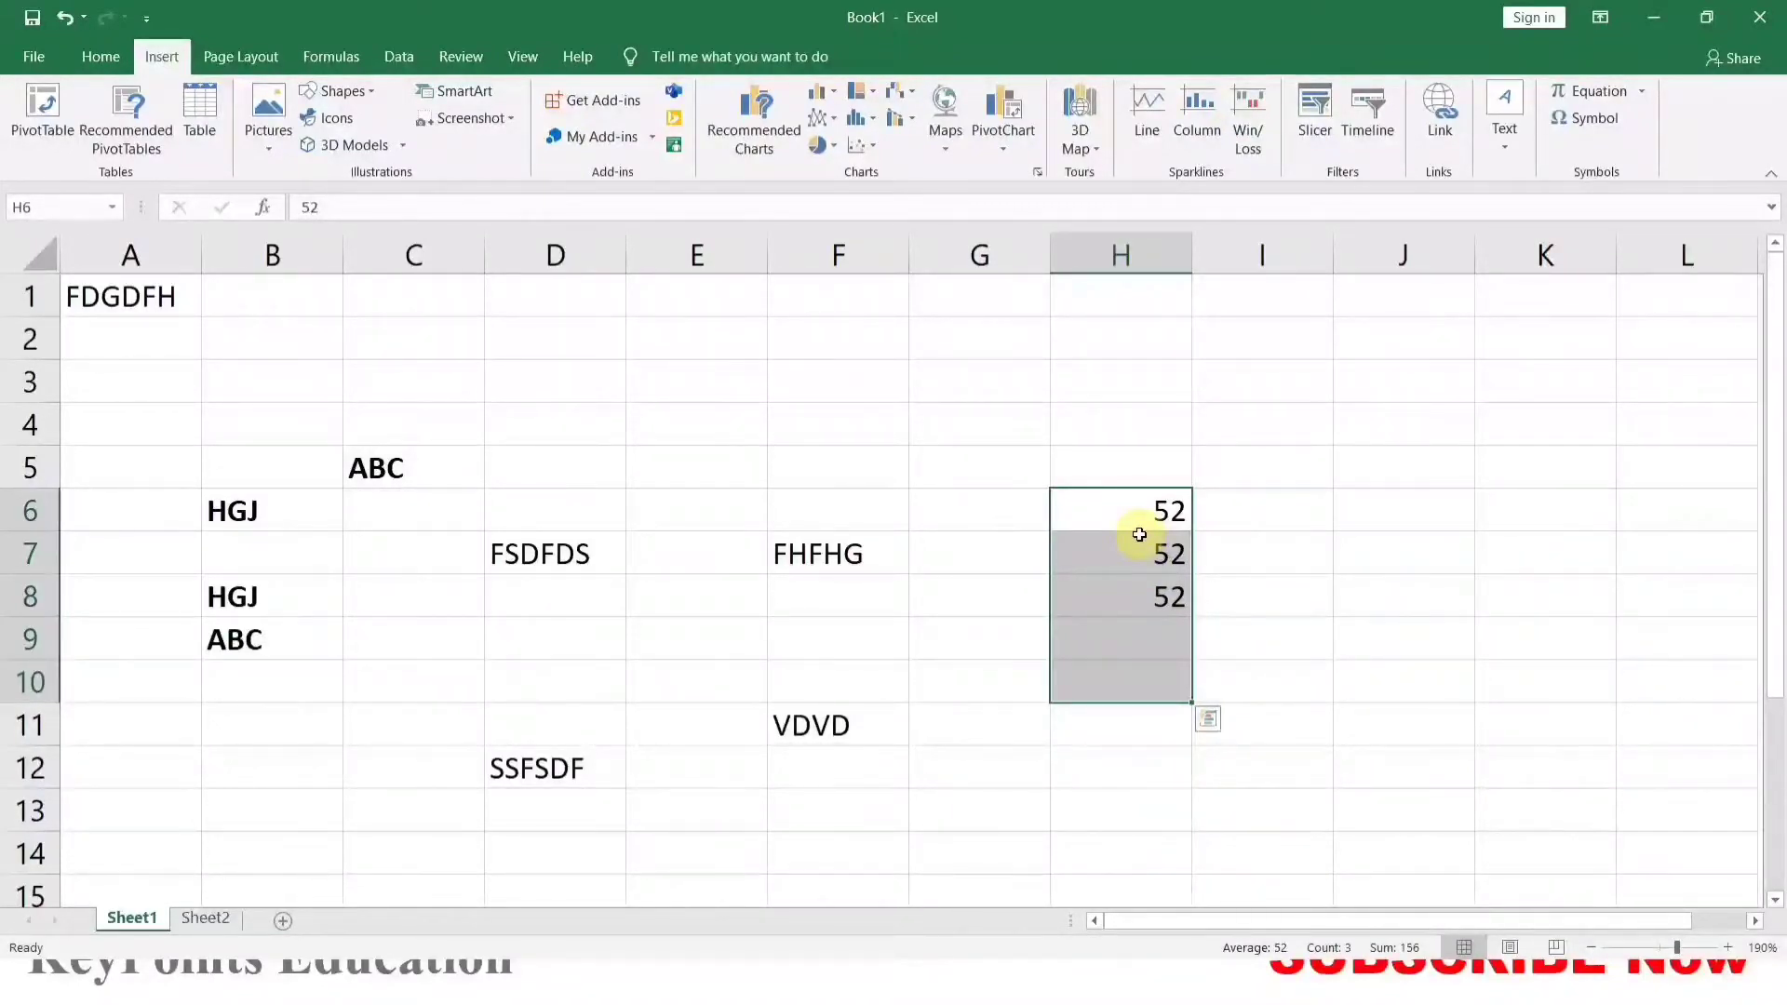
pyautogui.click(1137, 519)
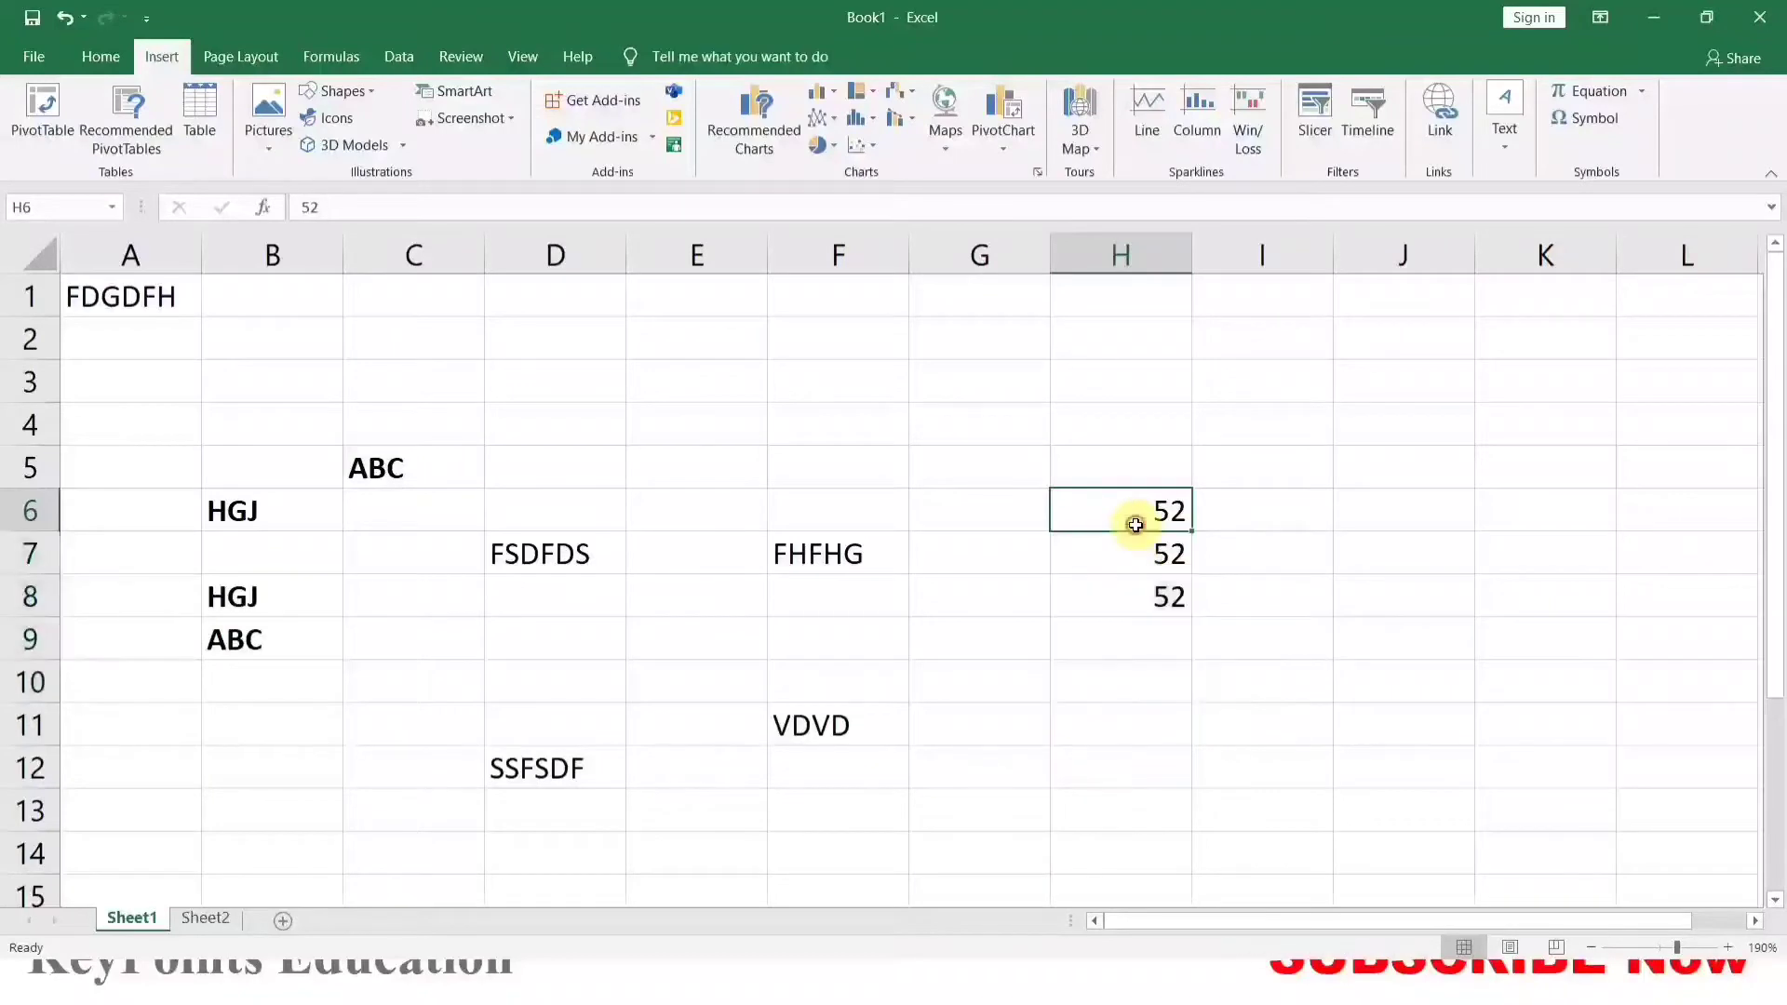
pyautogui.click(920, 522)
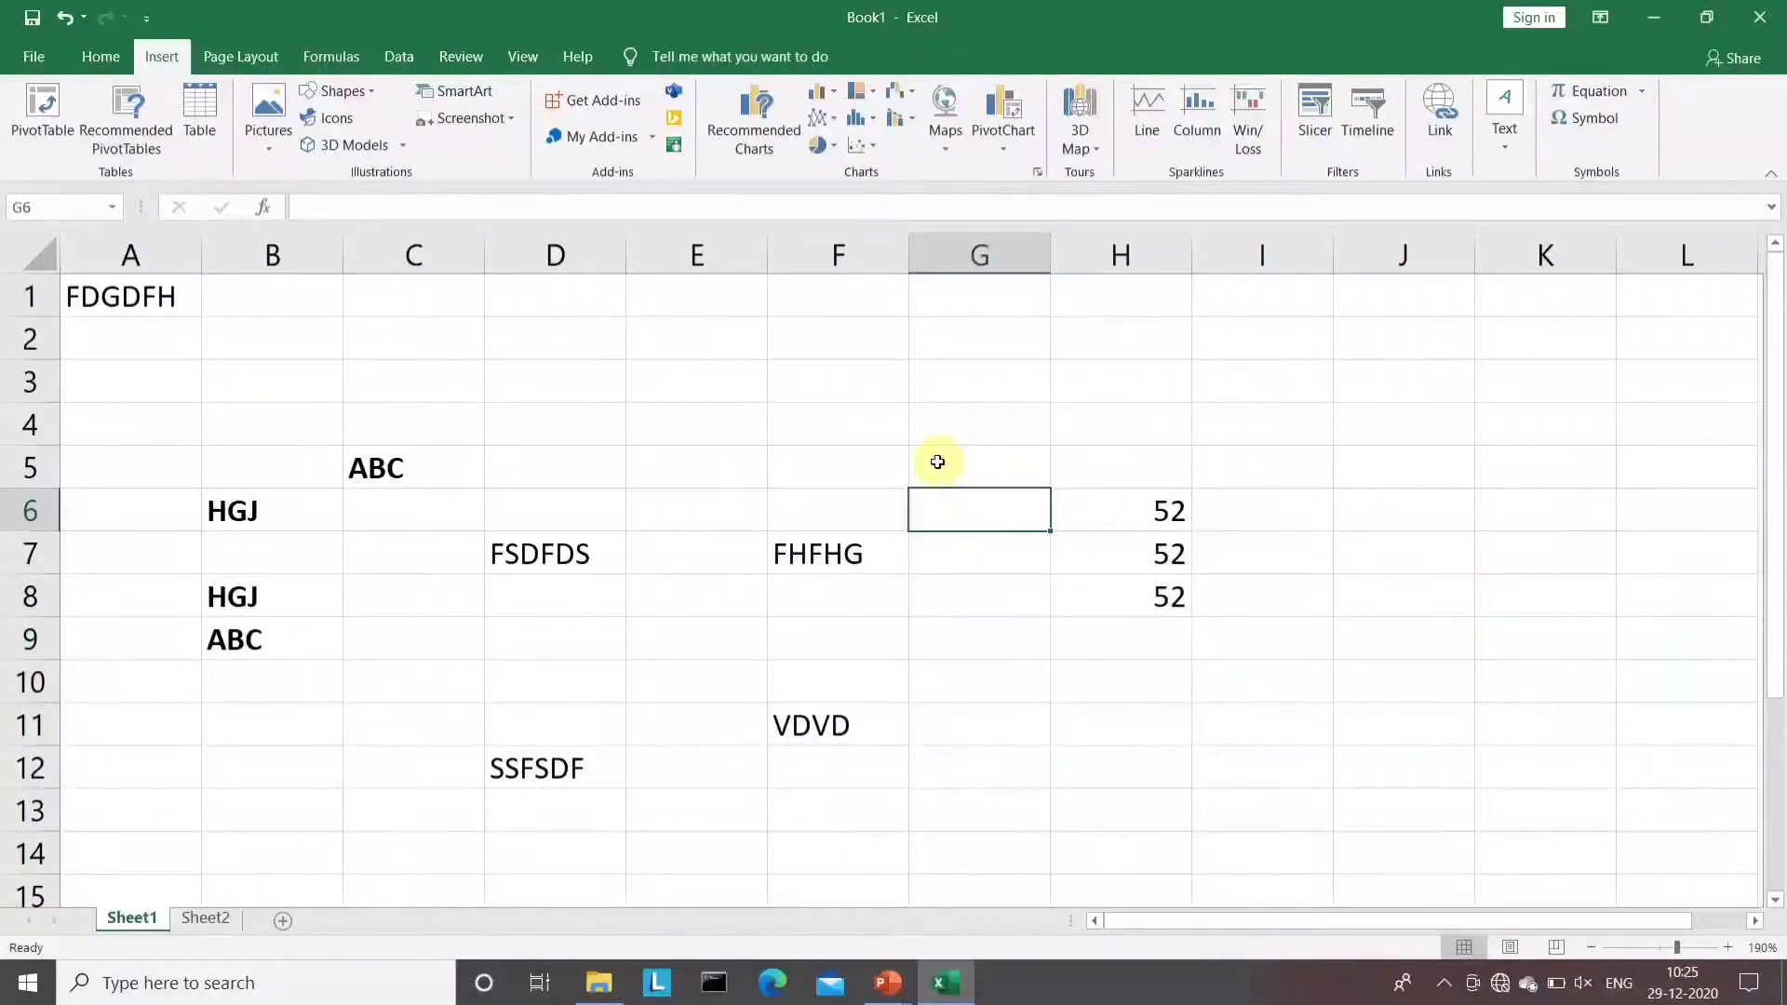
# Set up Find and Replace with 52 as the search text and 100 as the replacement, and find the first match
pyautogui.hotkey('ctrl', 'h')
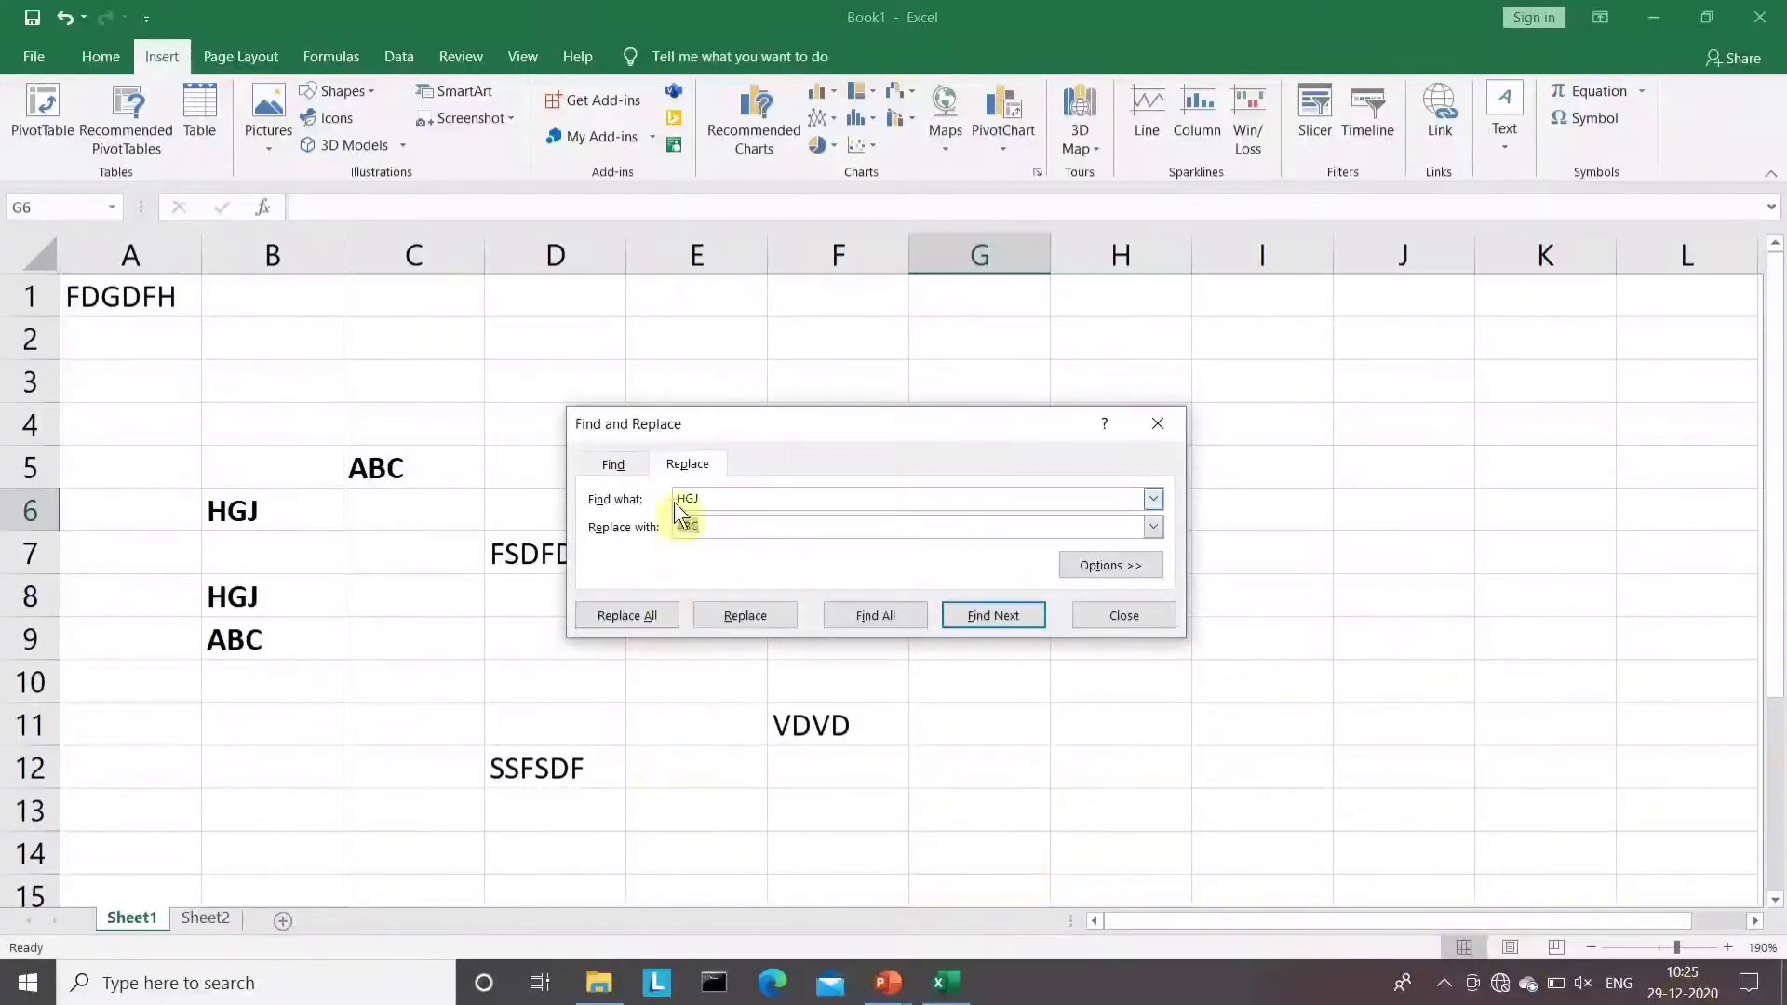
pyautogui.moveTo(701, 499); pyautogui.dragTo(670, 500)
pyautogui.write('52')
pyautogui.click(711, 522)
pyautogui.press('BackSpace')
pyautogui.press('BackSpace')
pyautogui.press('BackSpace')
pyautogui.write('0')
pyautogui.click(996, 618)
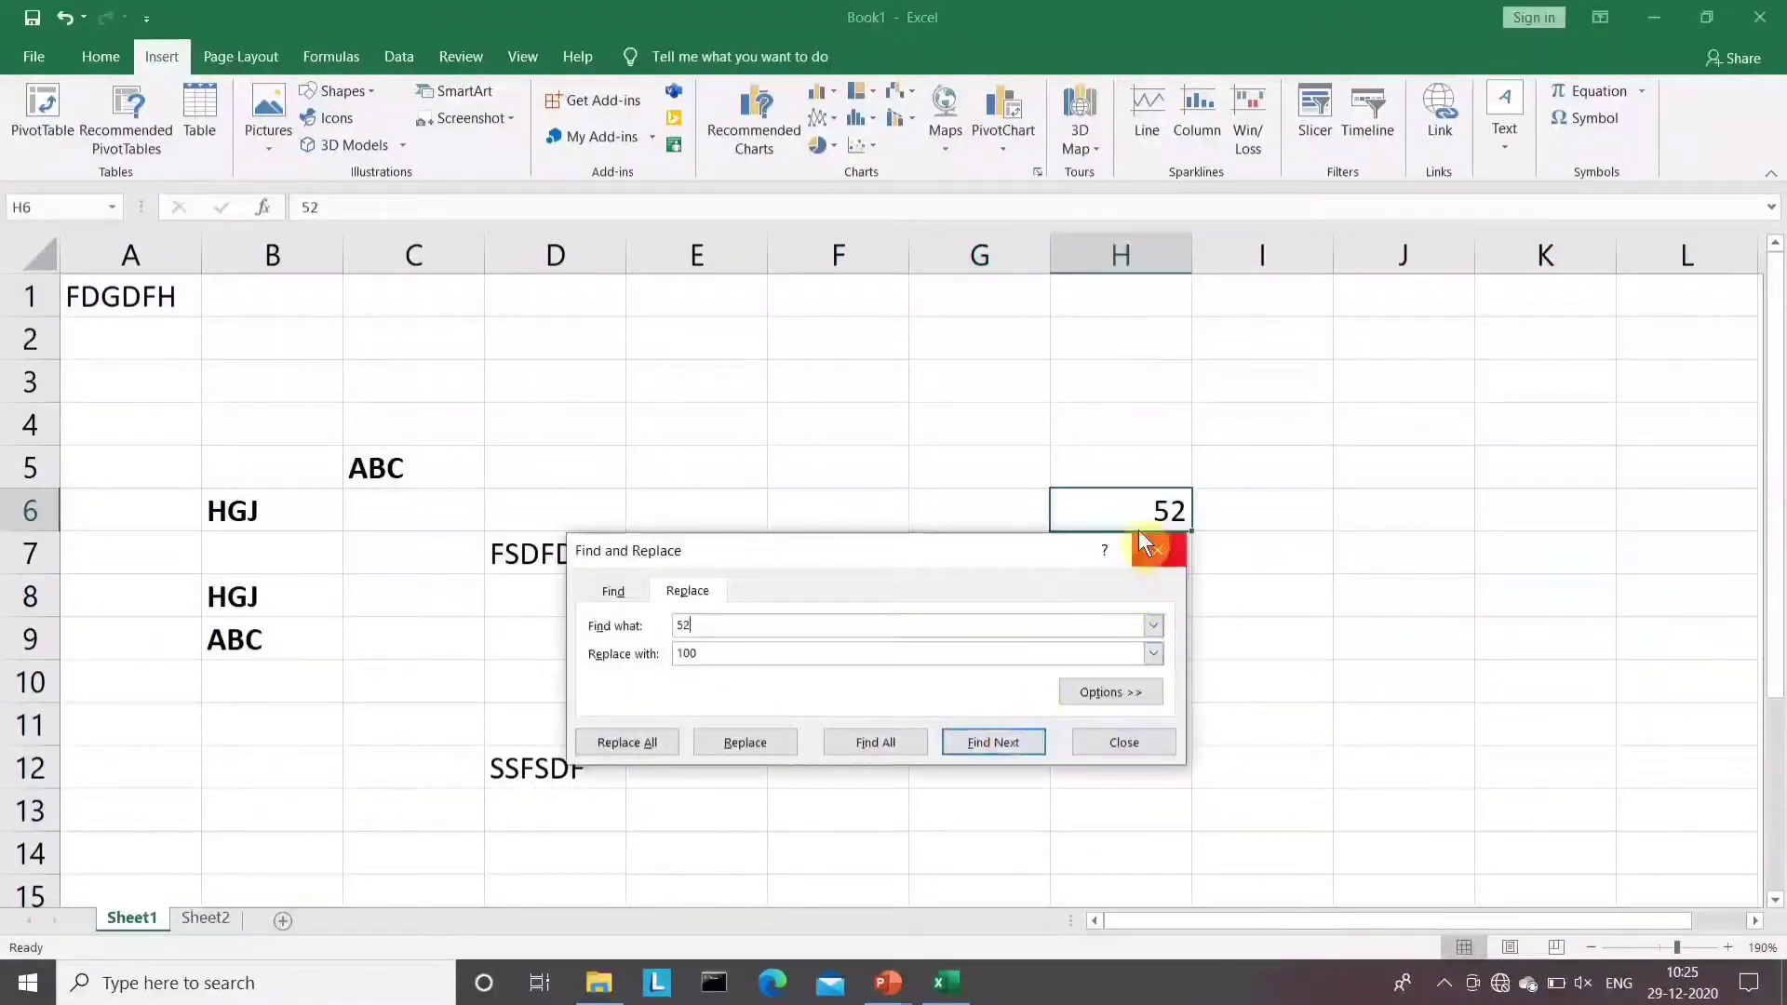
# Replace 52 with 100 one cell at a time in H6, H7 and H8, and close Find and Replace
pyautogui.moveTo(925, 557); pyautogui.dragTo(674, 458)
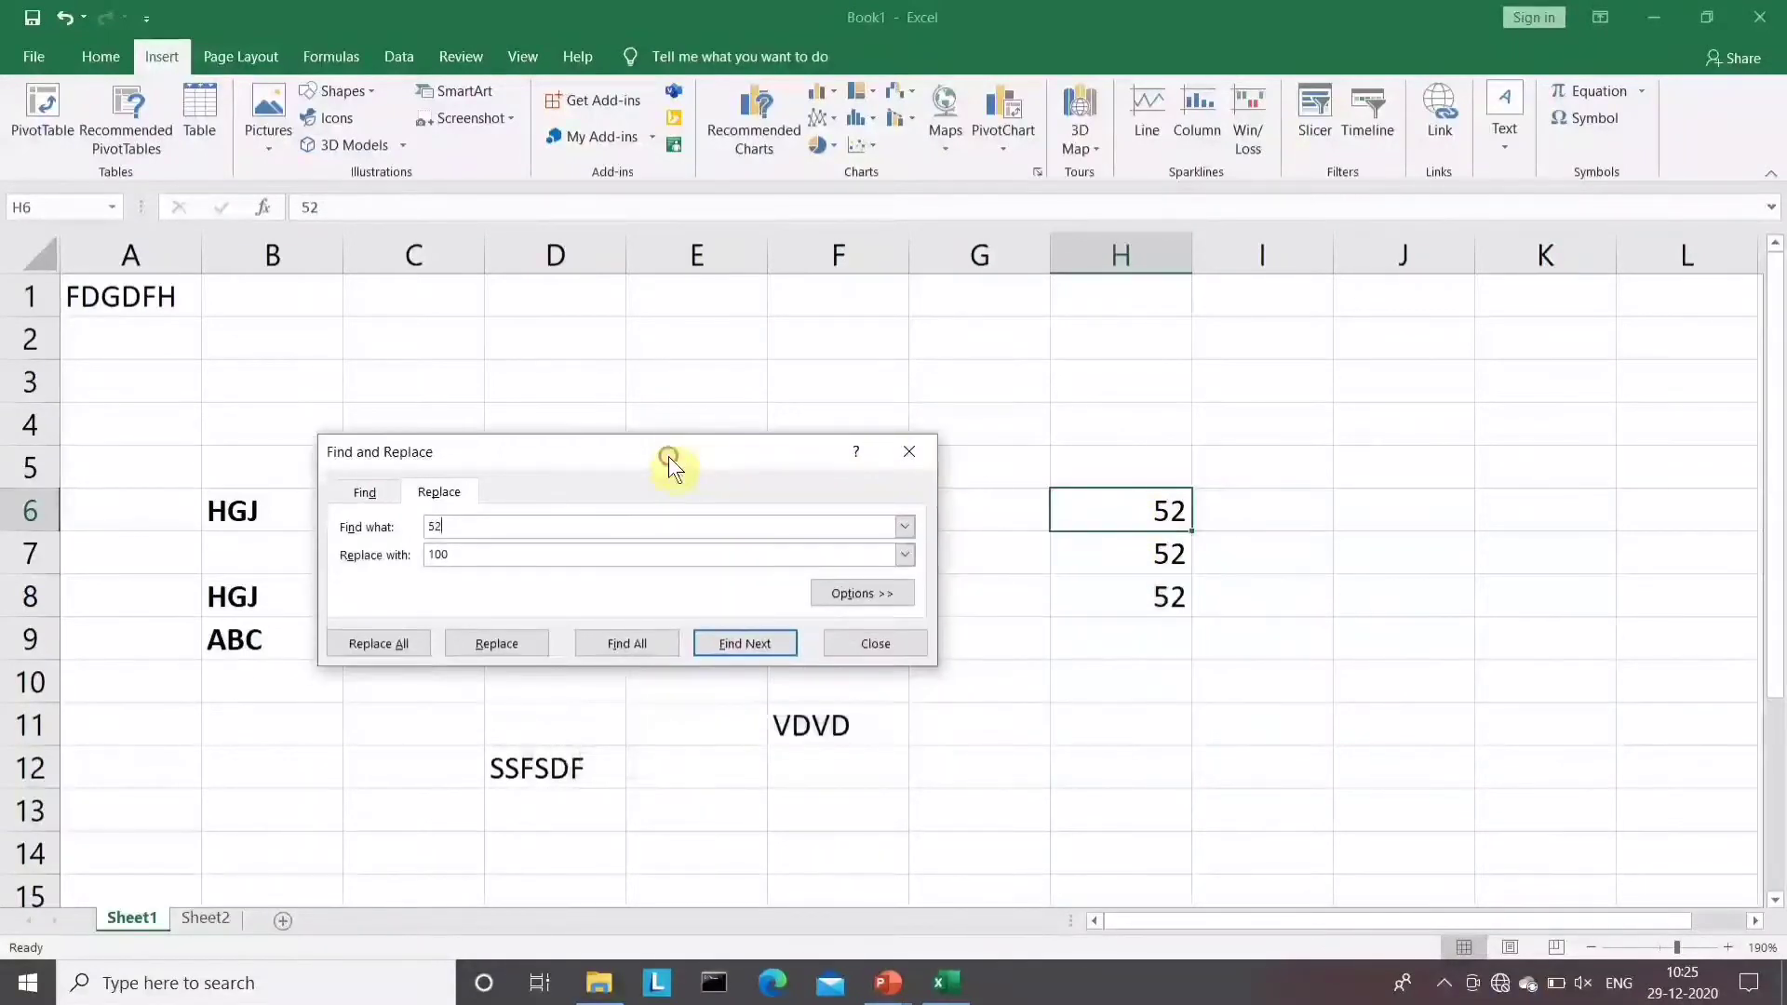
pyautogui.click(499, 643)
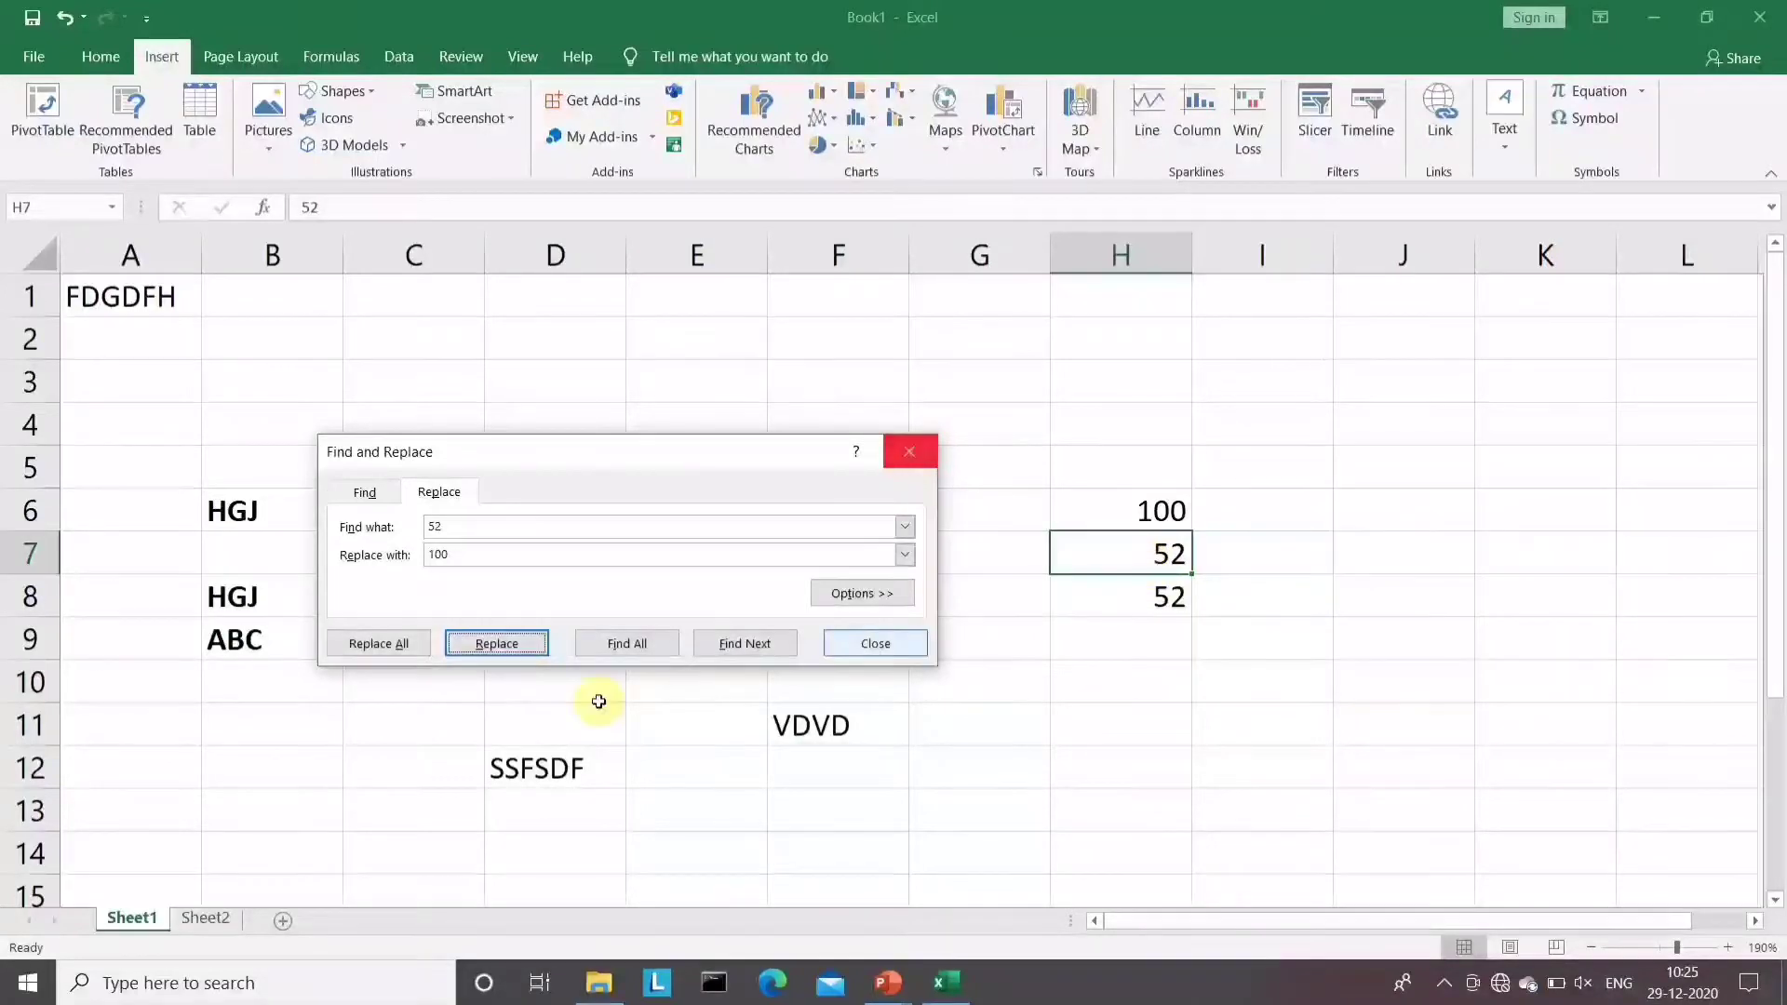
pyautogui.click(500, 640)
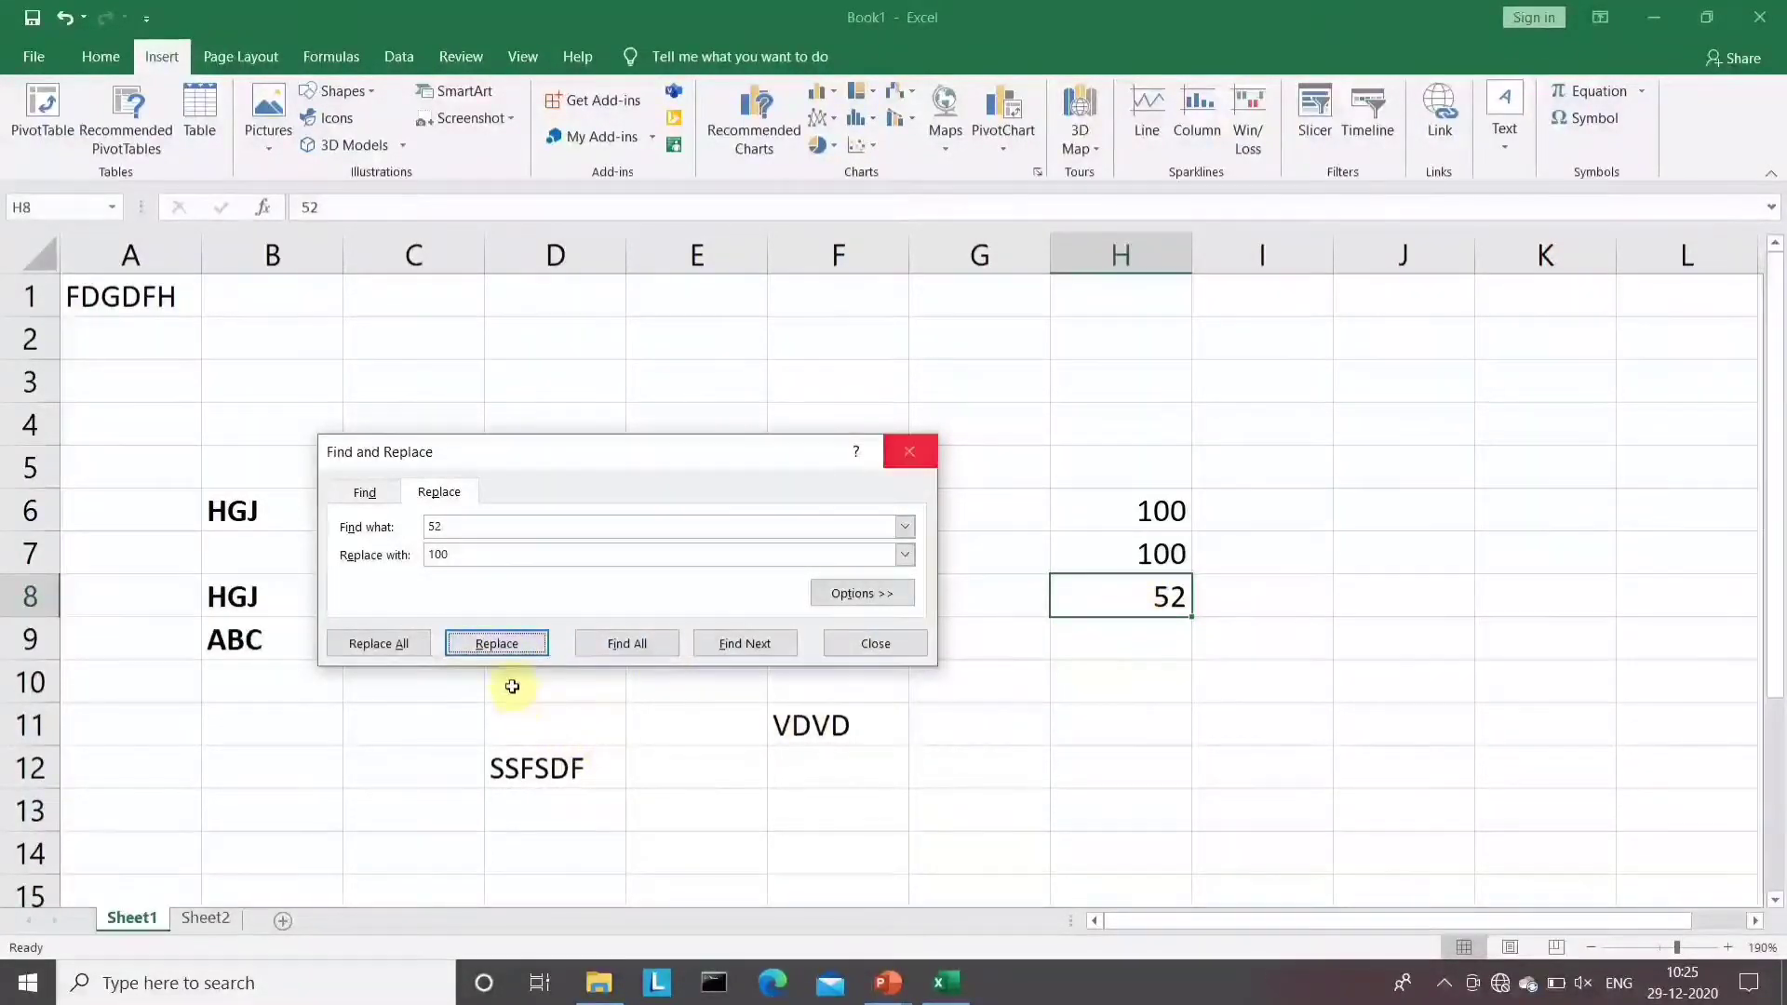
pyautogui.click(499, 652)
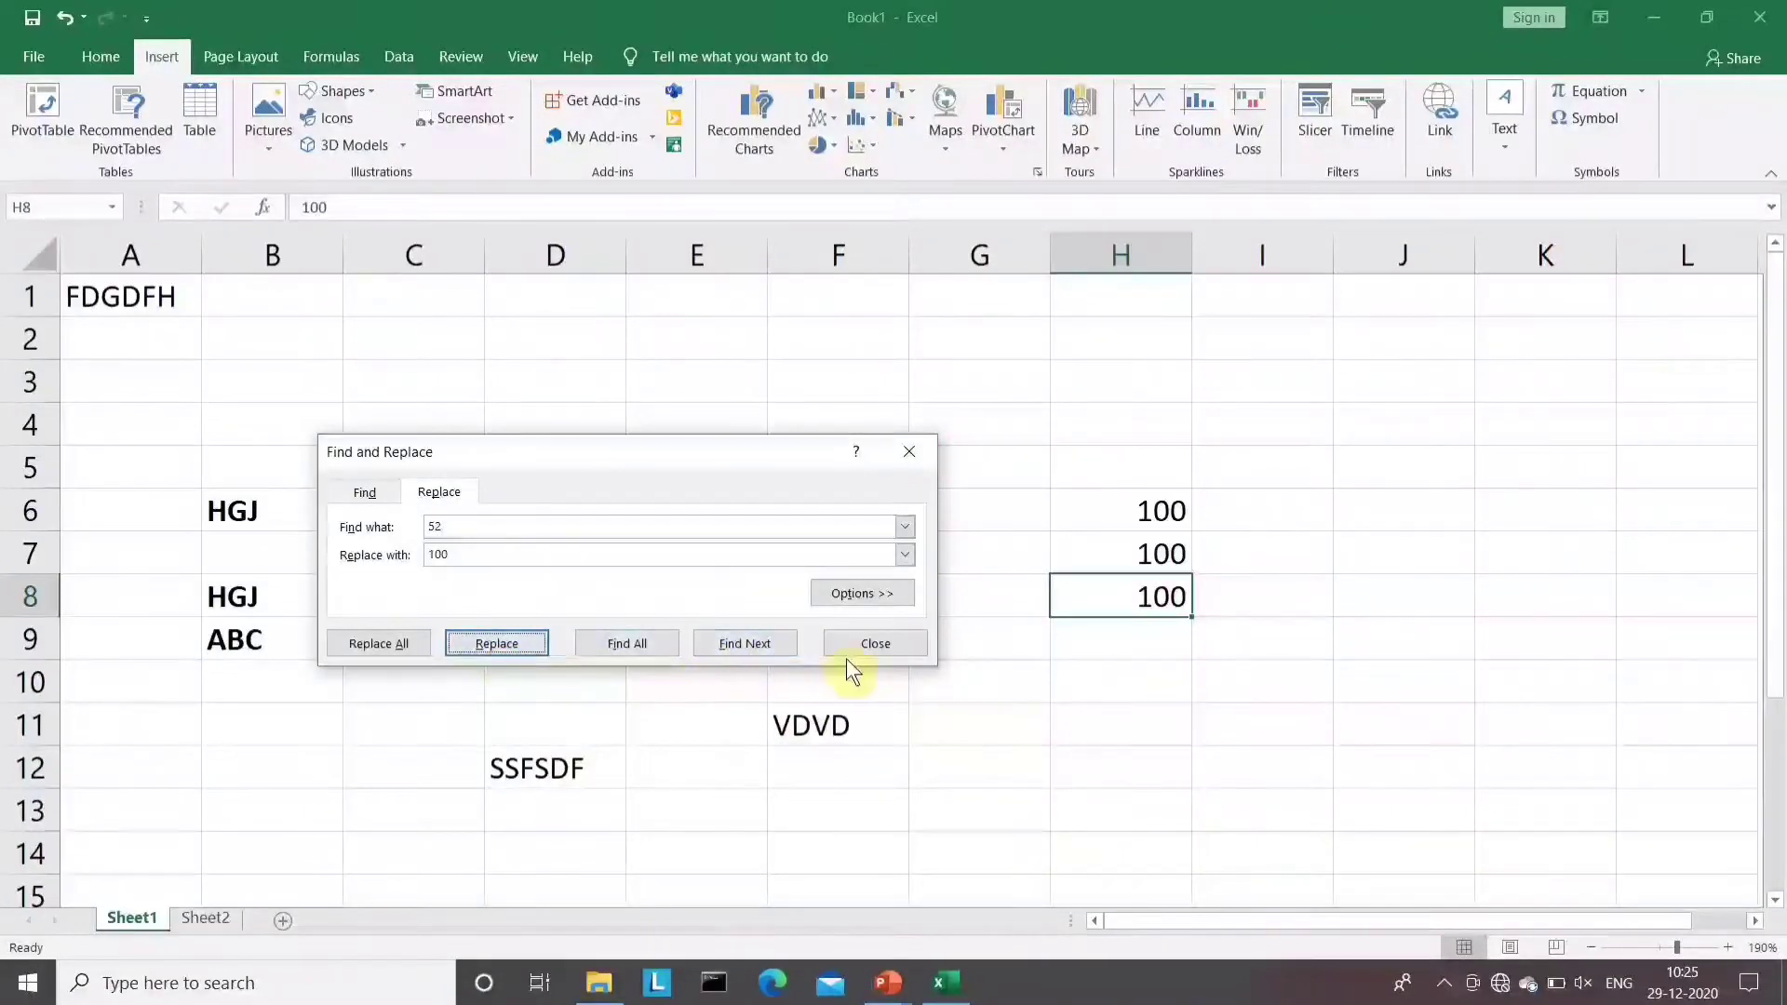
pyautogui.click(881, 644)
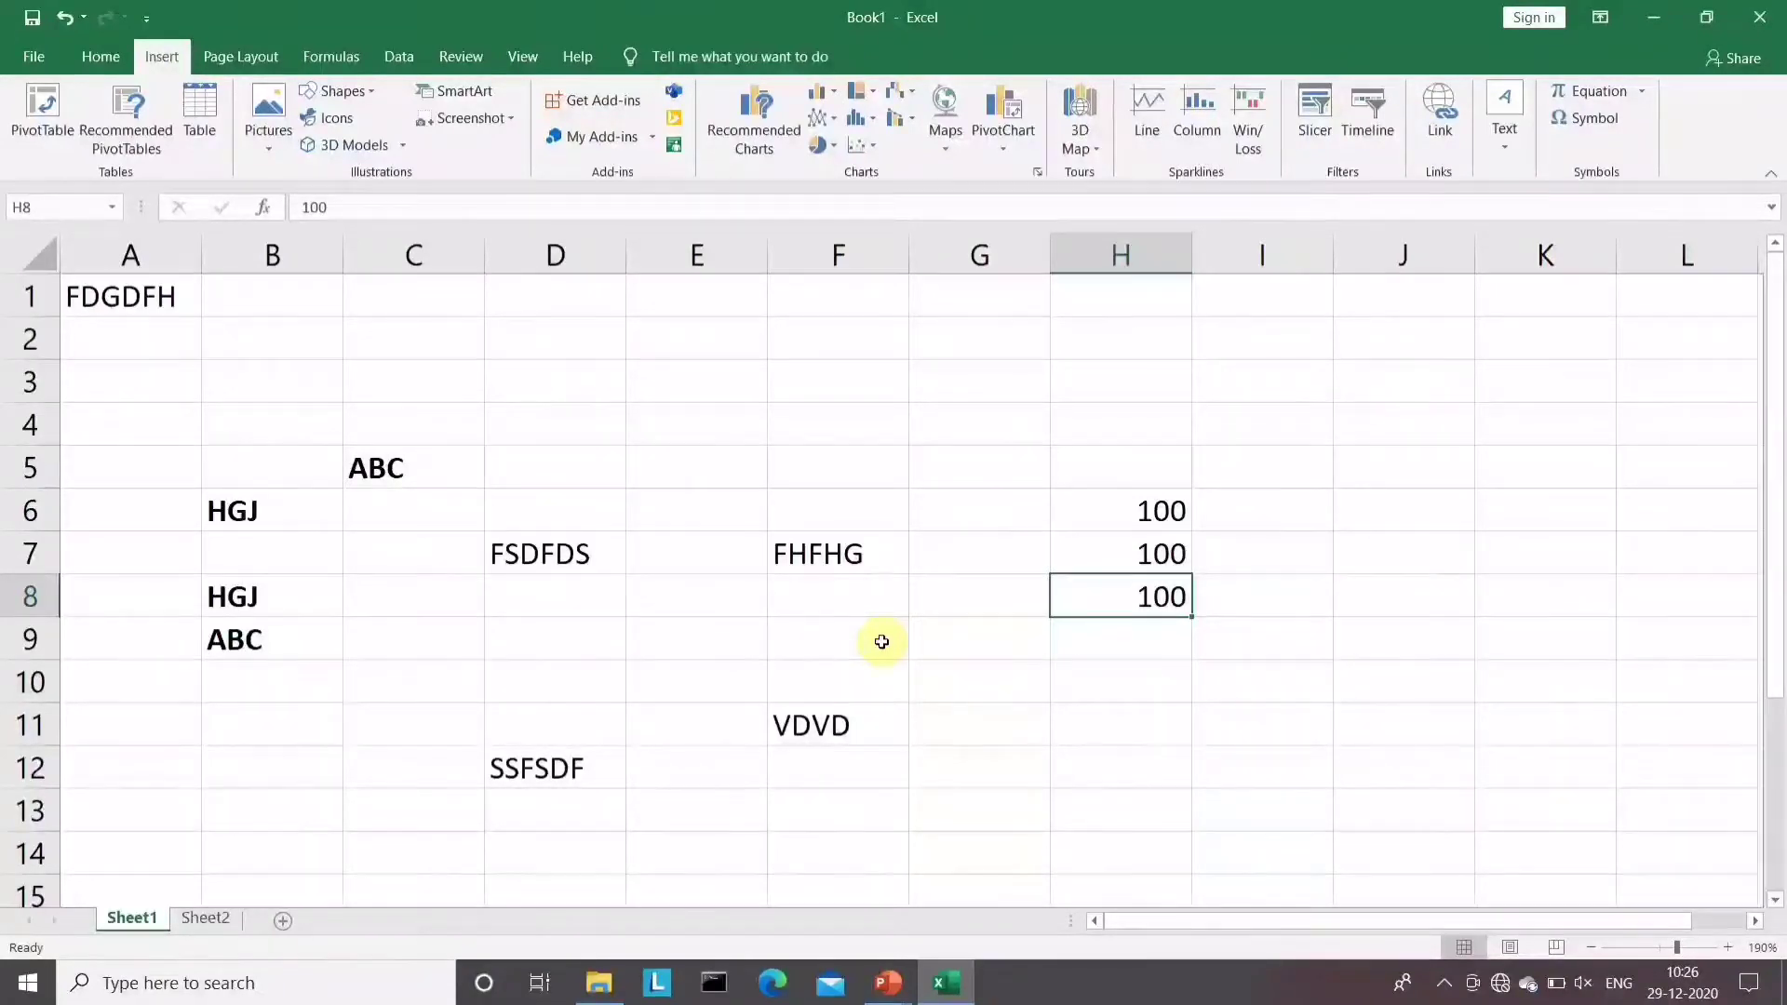
# Replace every 100 on the sheet with 52 in a single Replace All
pyautogui.hotkey('ctrl', 'h')
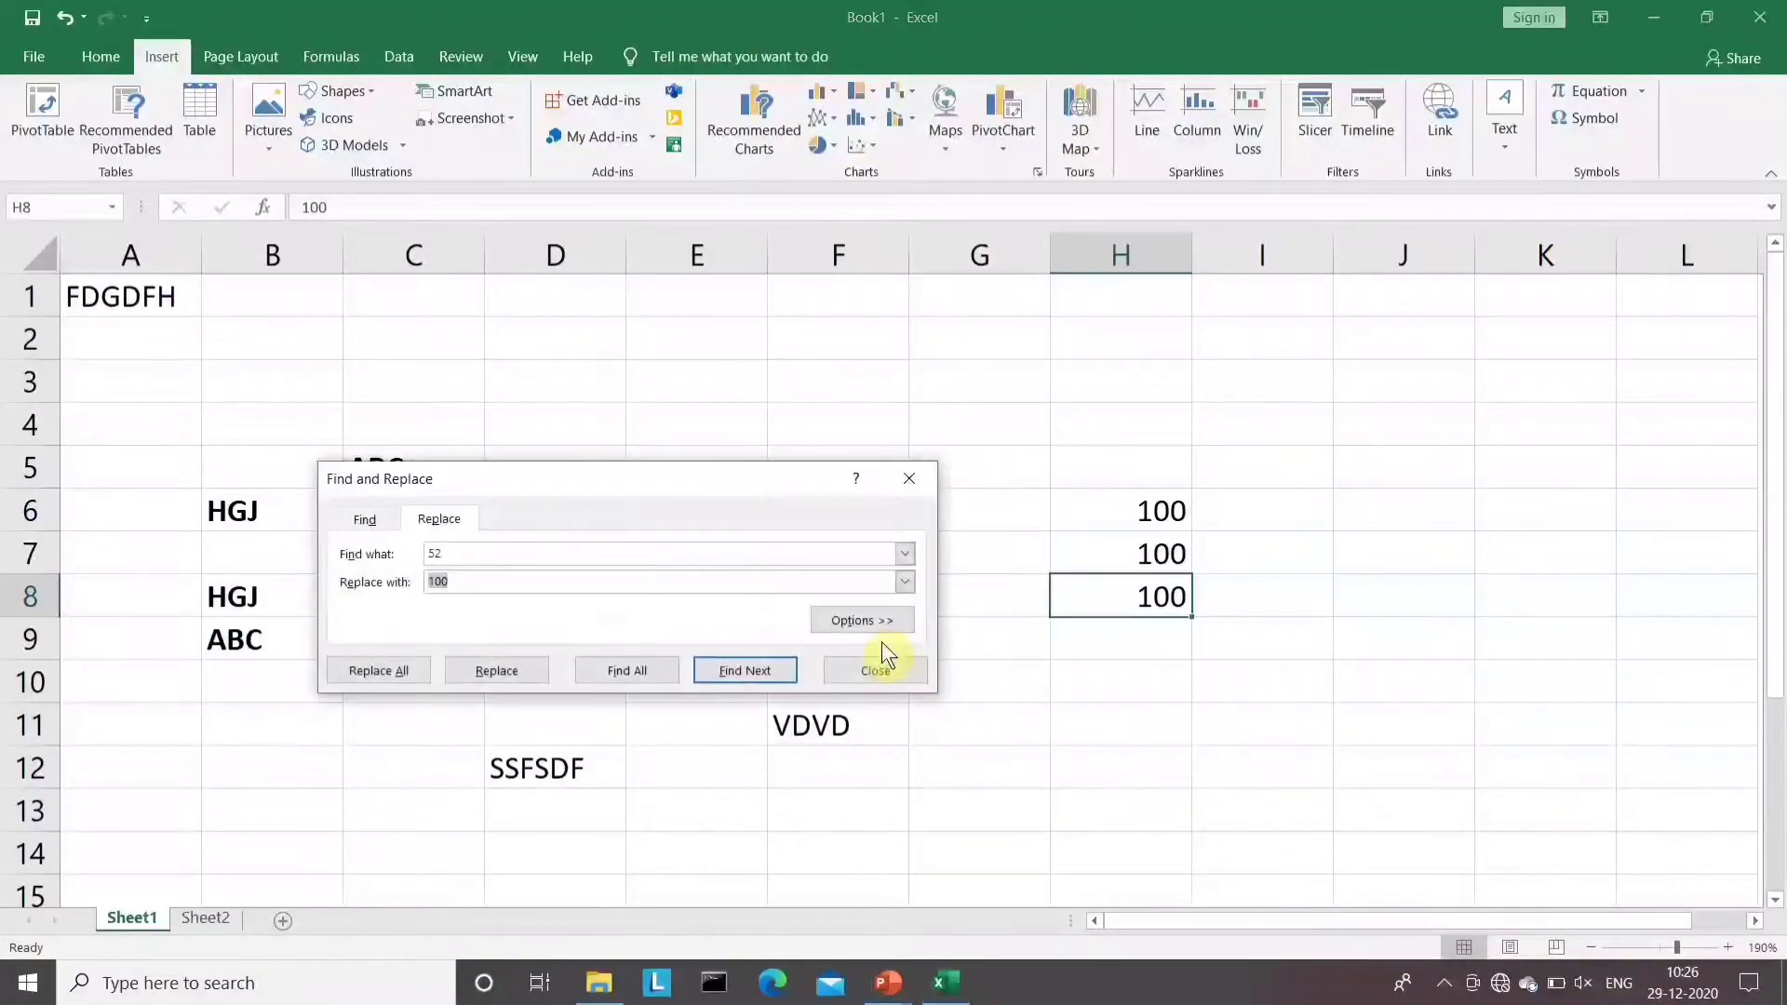
pyautogui.doubleClick(436, 555)
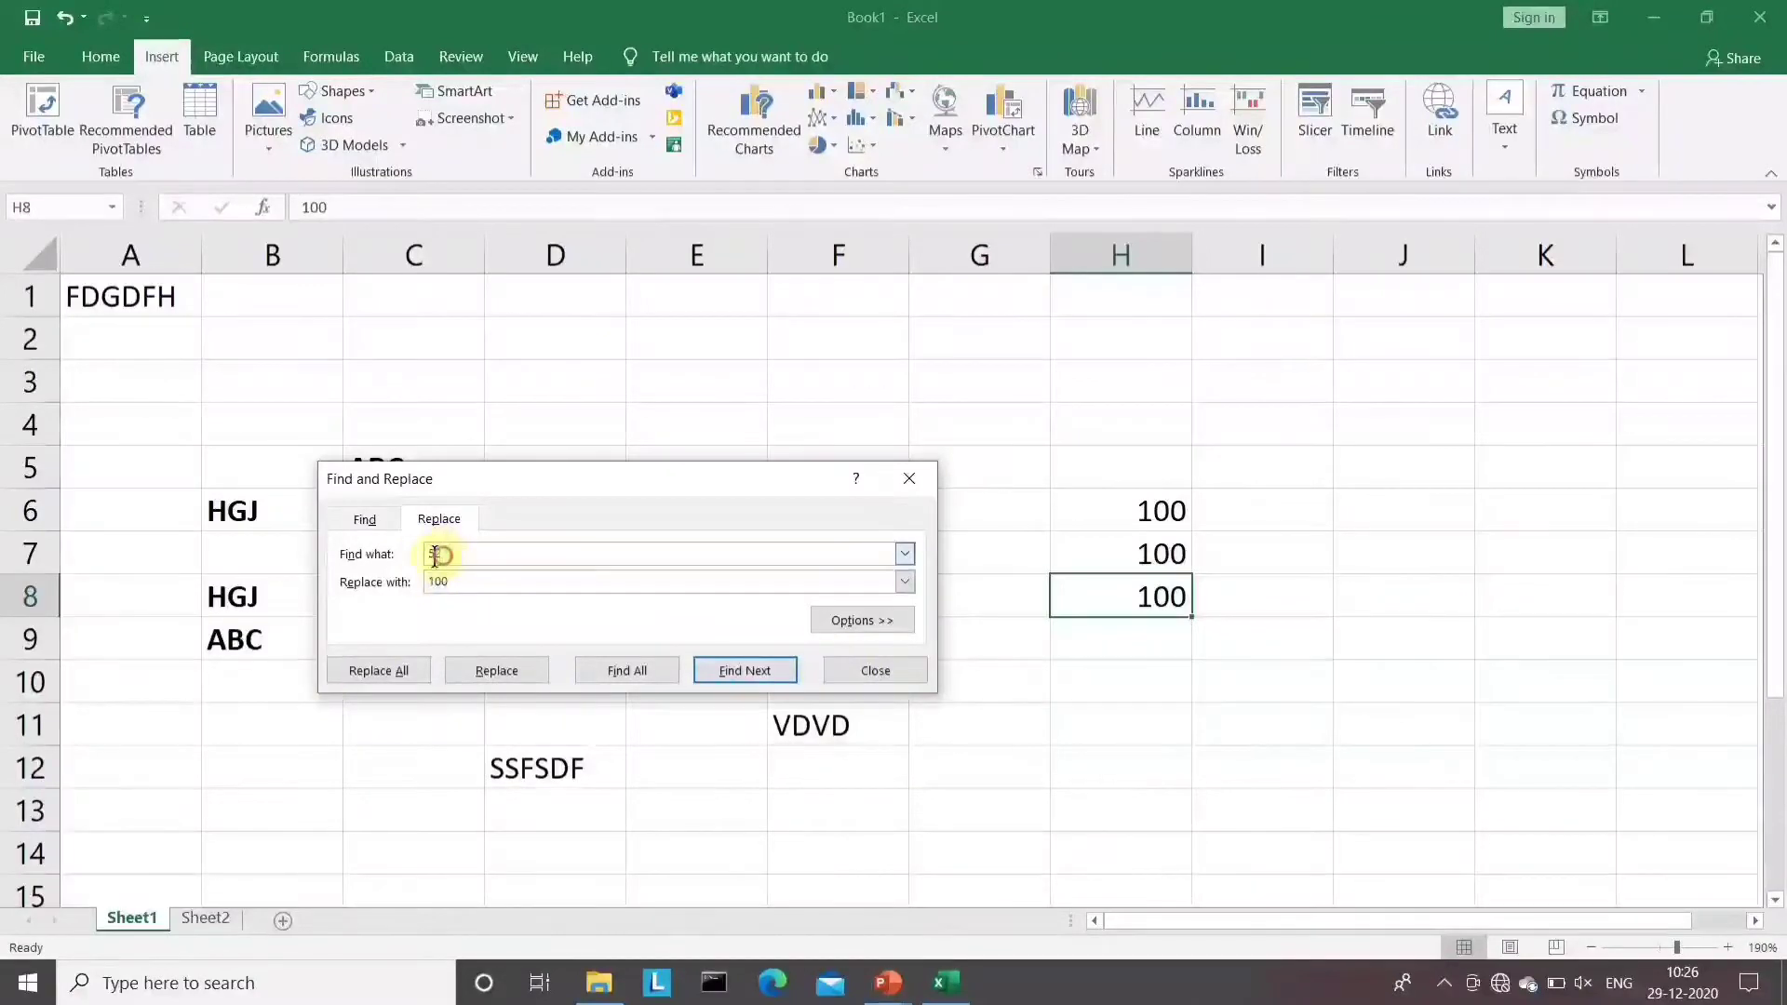
pyautogui.write('100')
pyautogui.doubleClick(452, 582)
pyautogui.write('10')
pyautogui.press('BackSpace')
pyautogui.press('BackSpace')
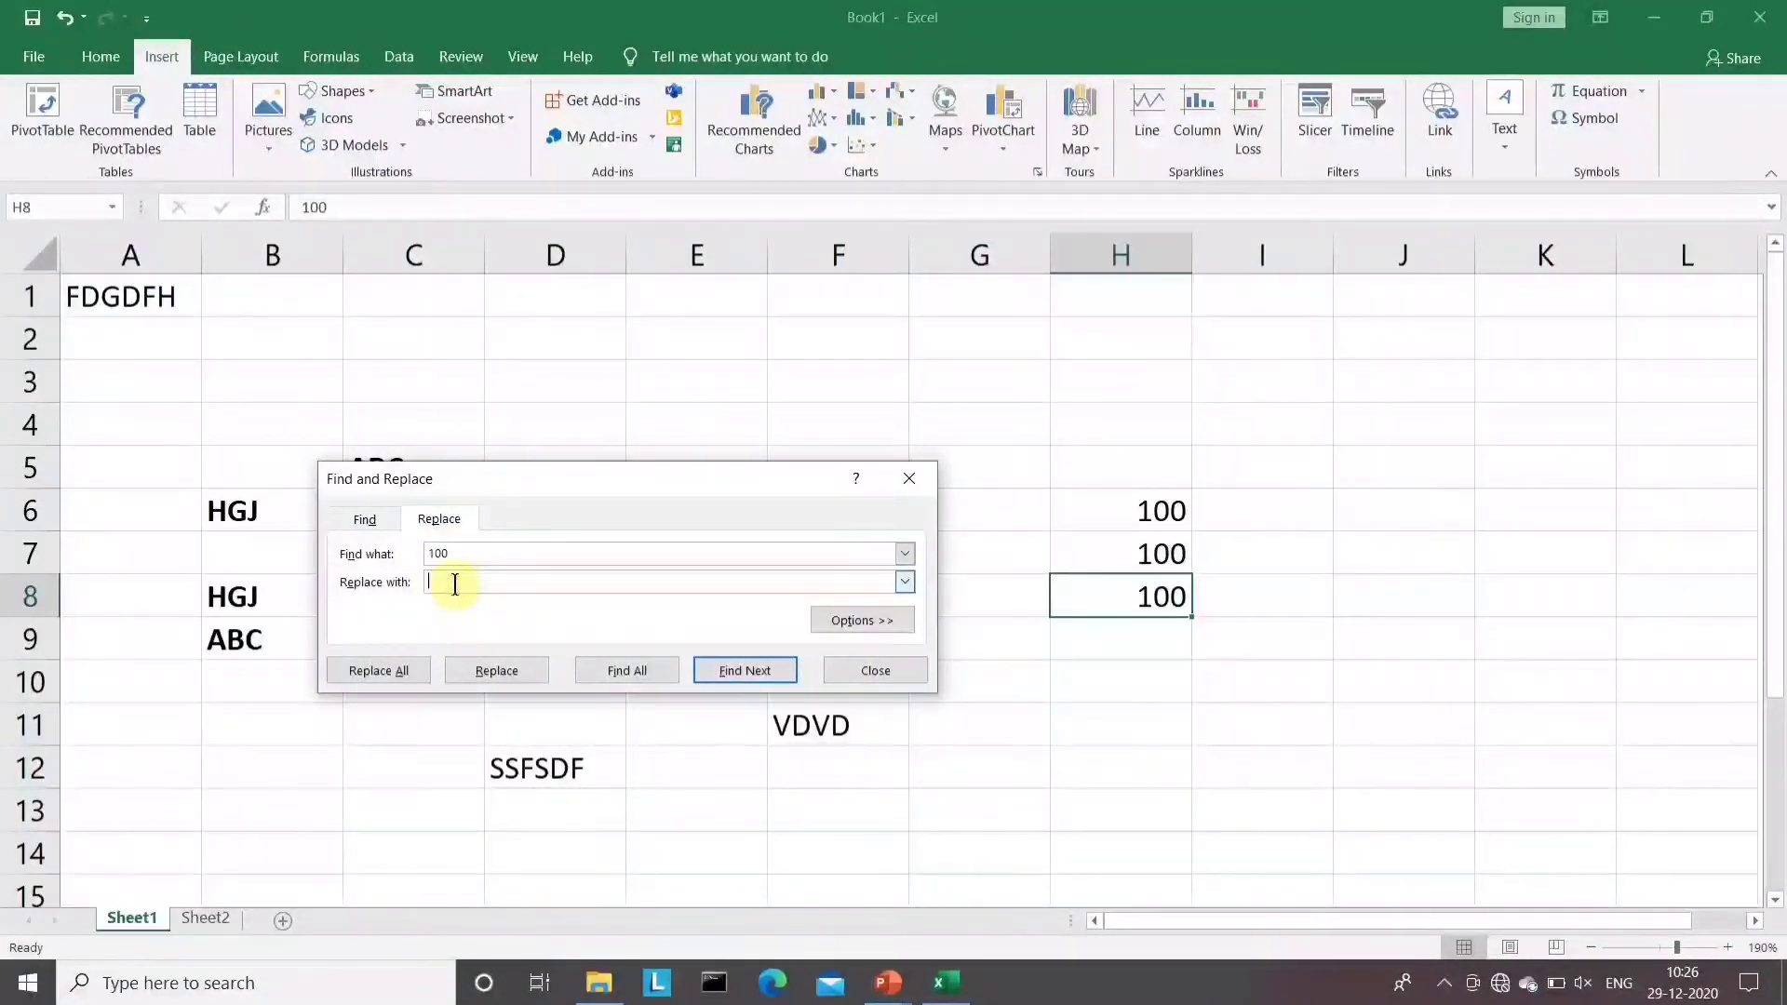
pyautogui.write('52')
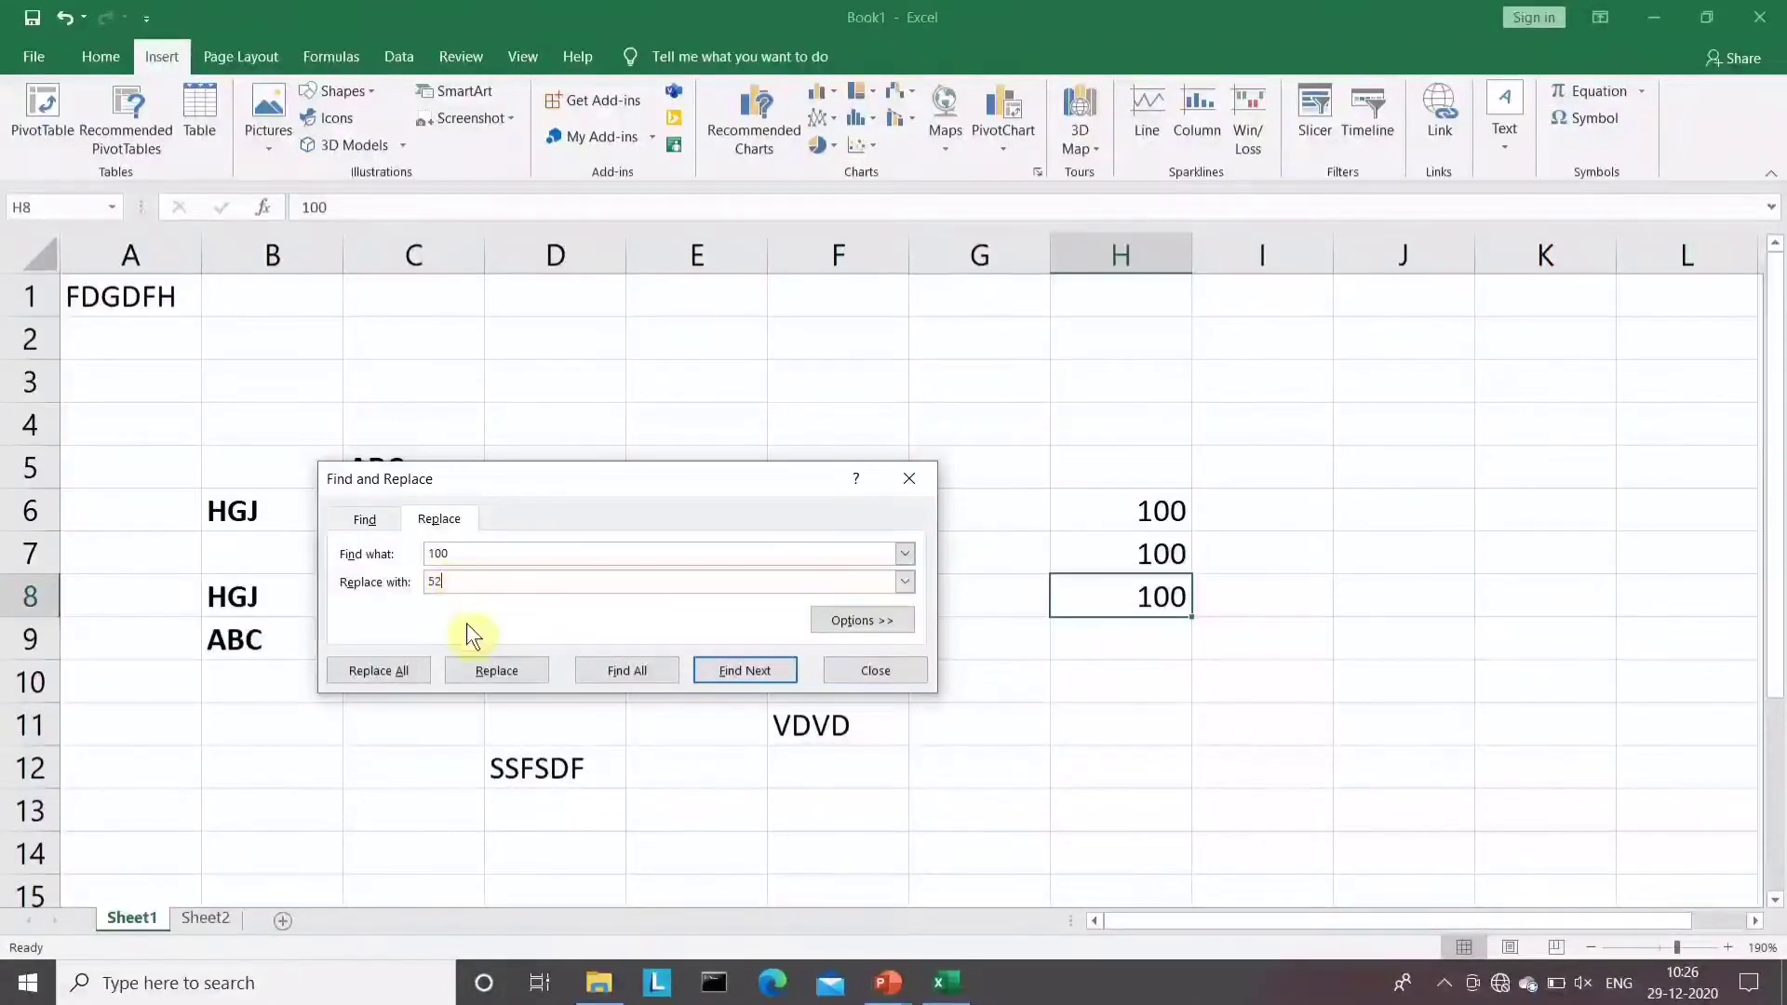
pyautogui.click(388, 674)
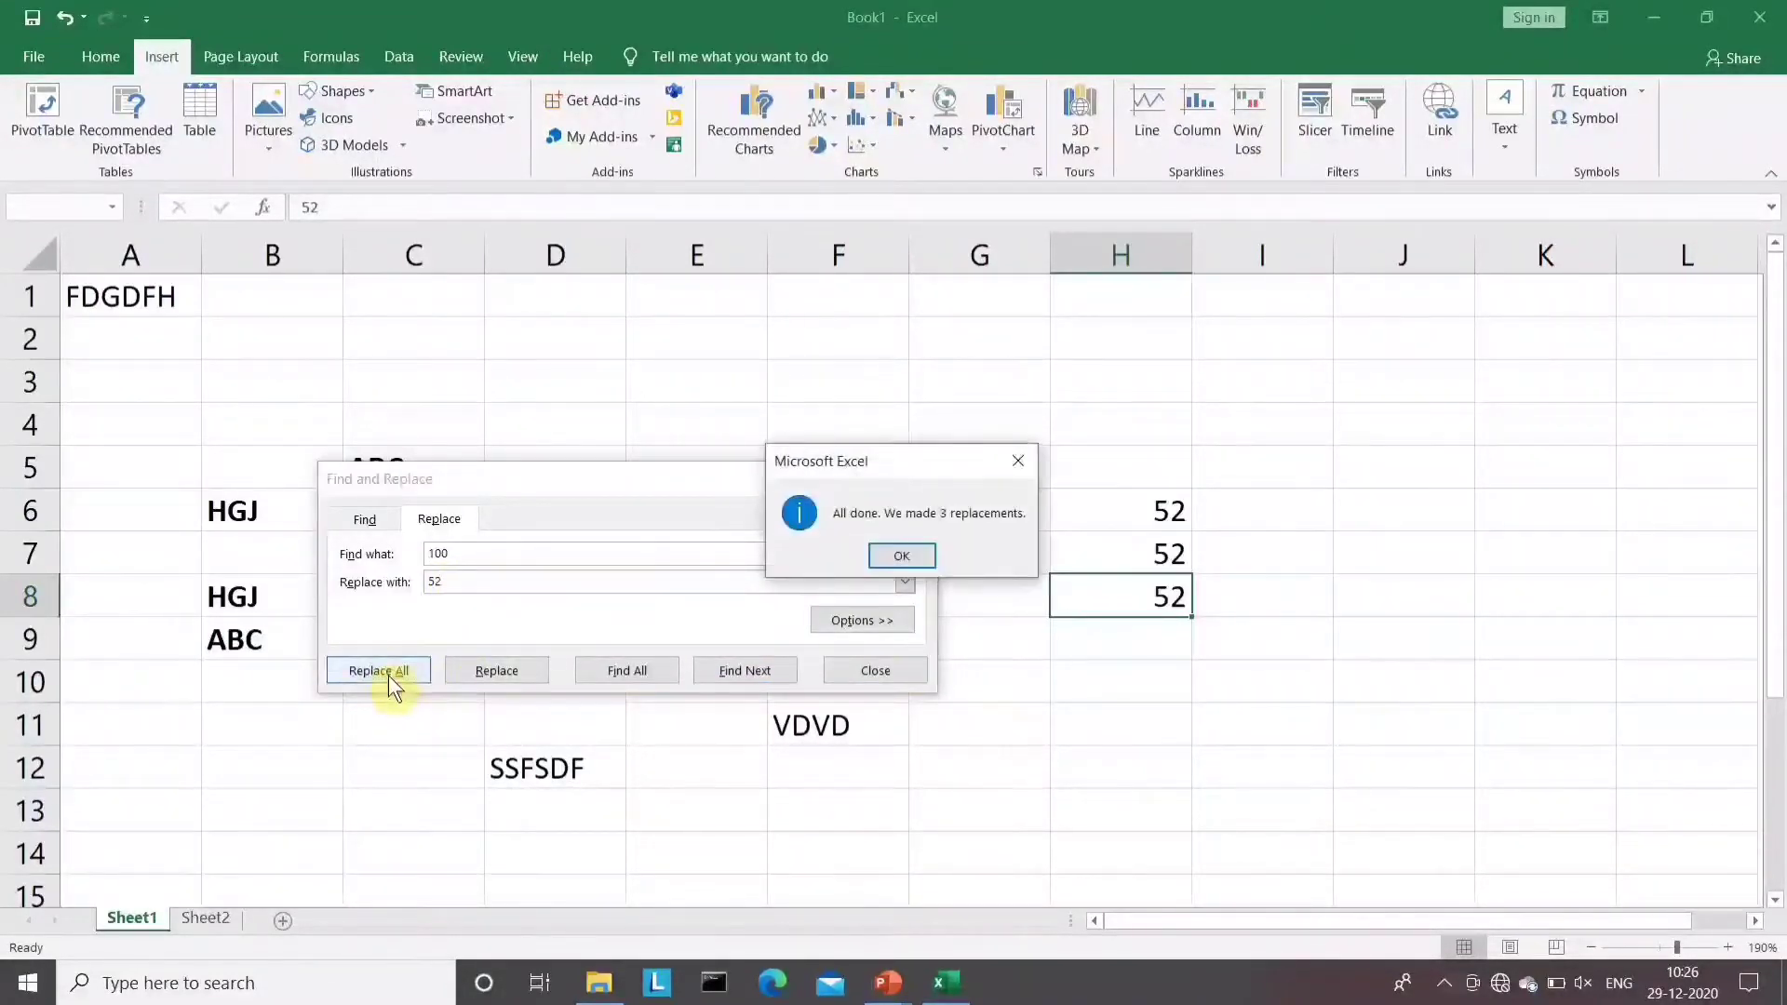
pyautogui.click(900, 555)
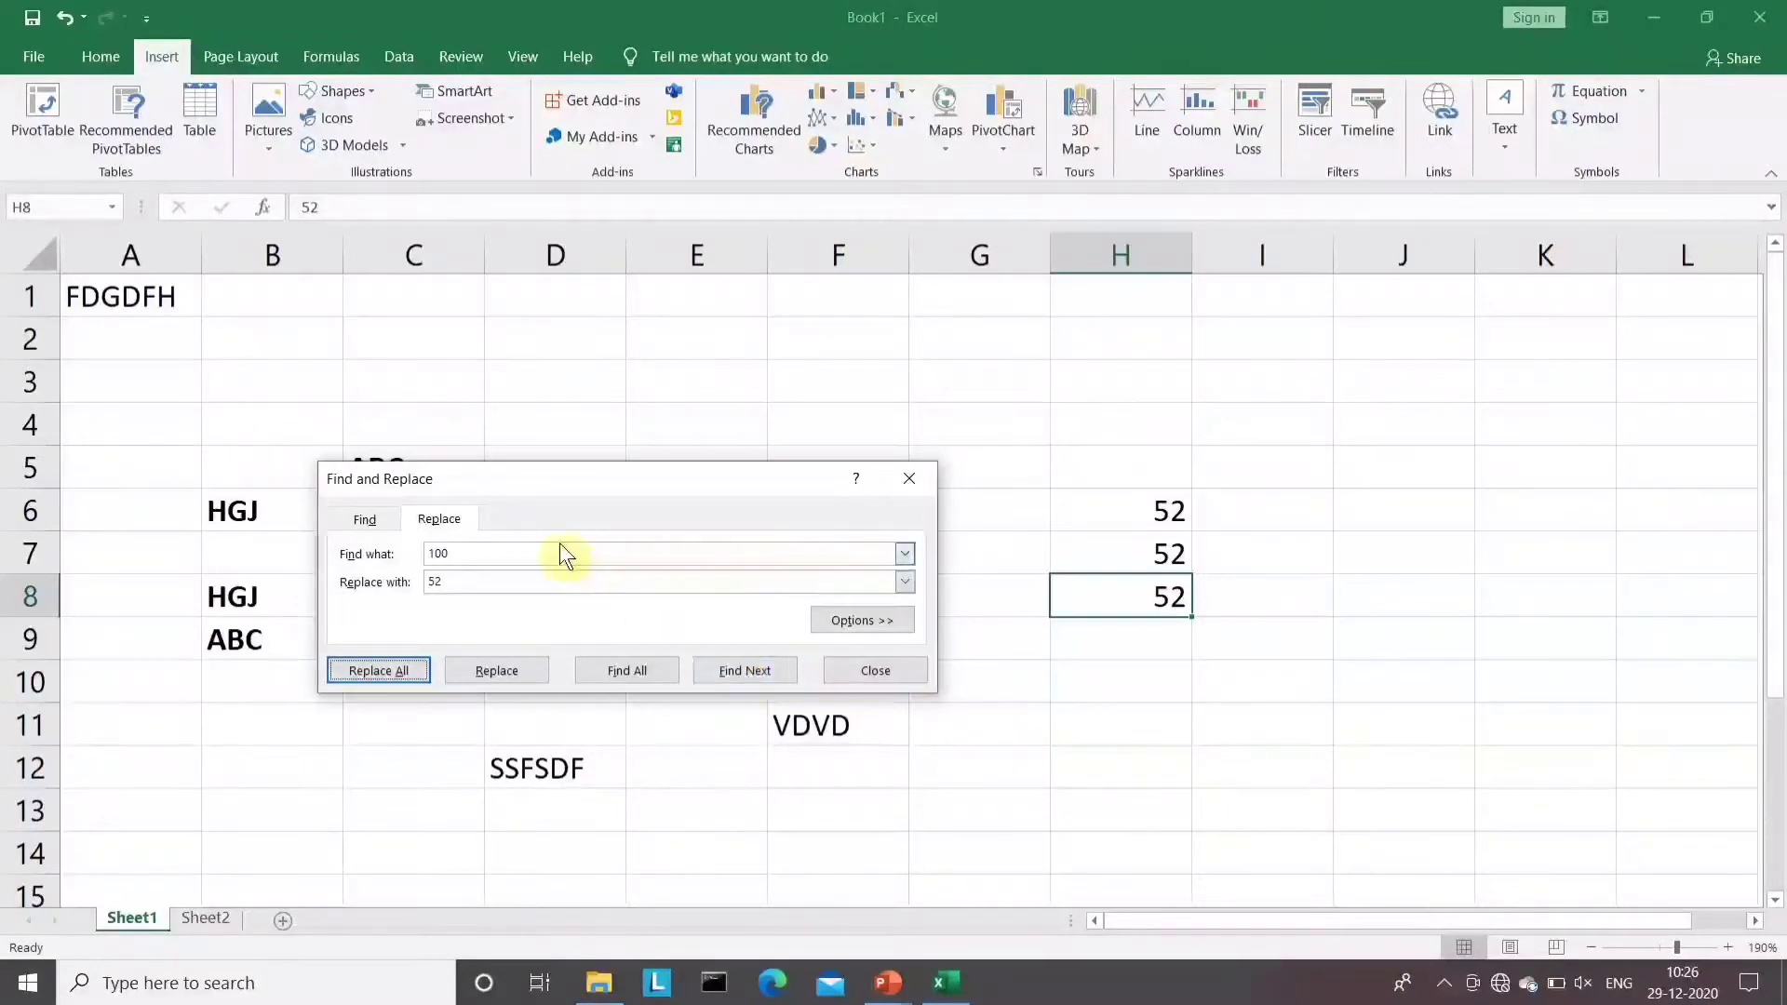
# Set the search text to 52 and the replacement text to 100 in Find and Replace
pyautogui.click(460, 550)
pyautogui.press('BackSpace')
pyautogui.press('BackSpace')
pyautogui.press('BackSpace')
pyautogui.write('52')
pyautogui.click(468, 576)
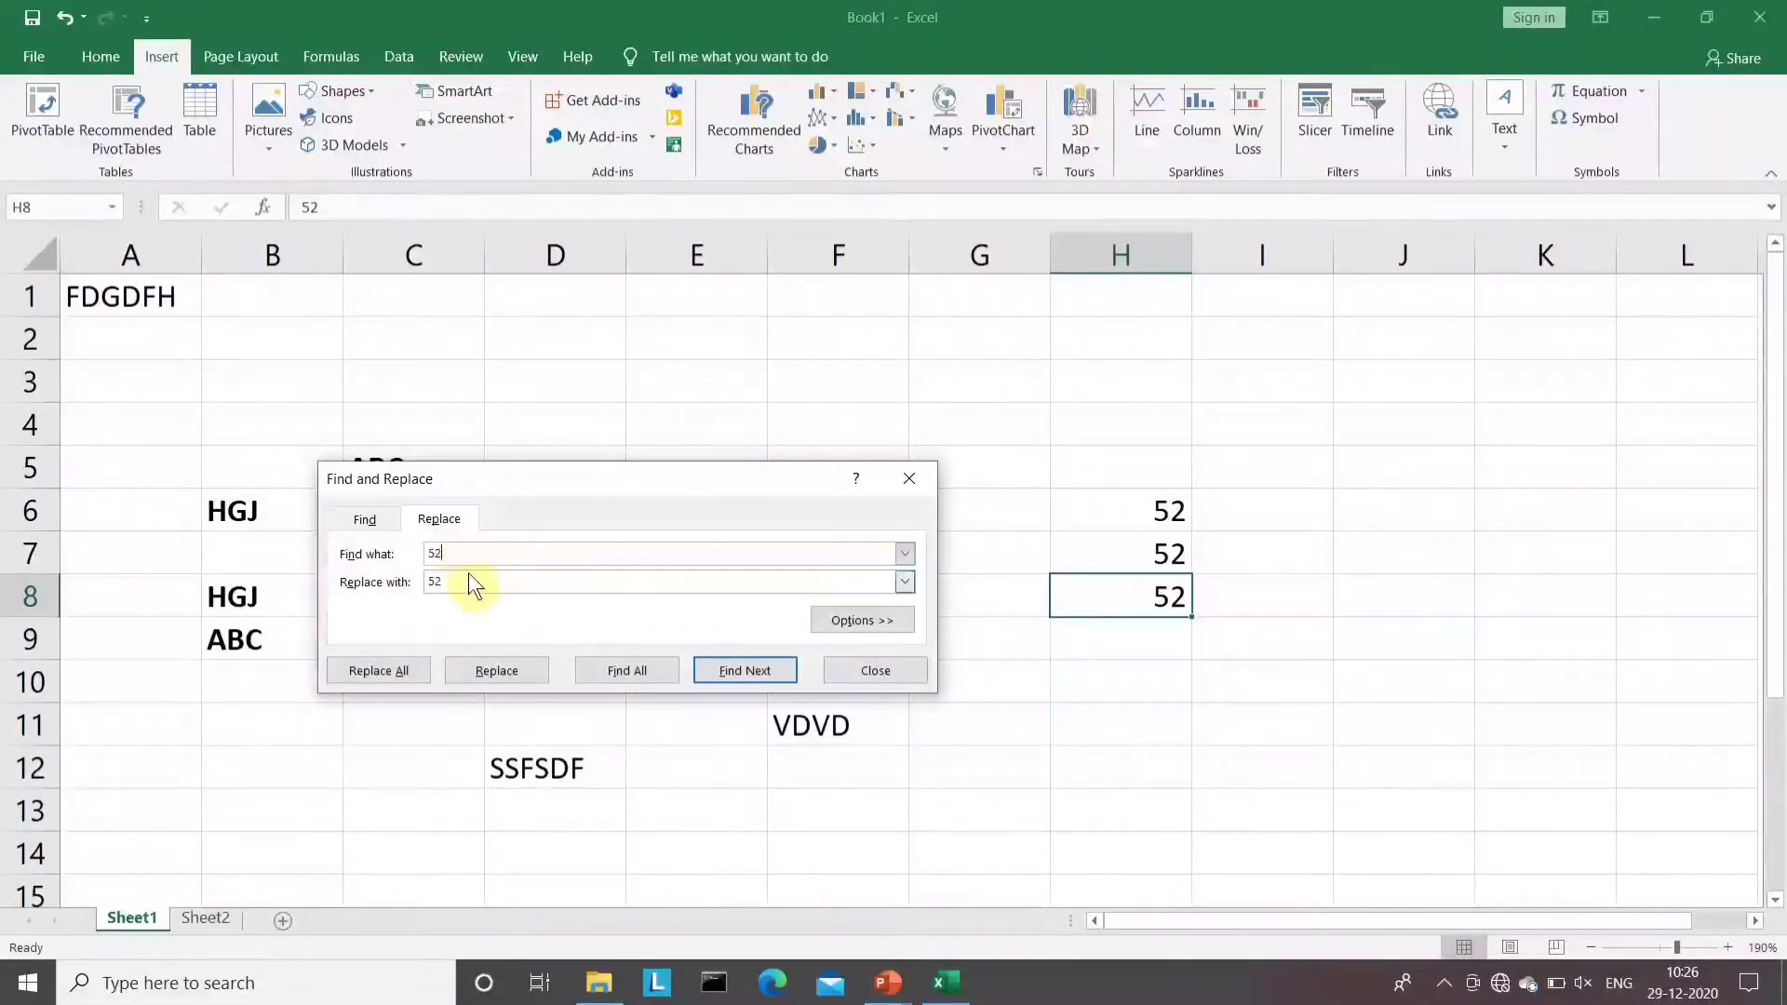
pyautogui.press('BackSpace')
pyautogui.press('BackSpace')
pyautogui.write('100')
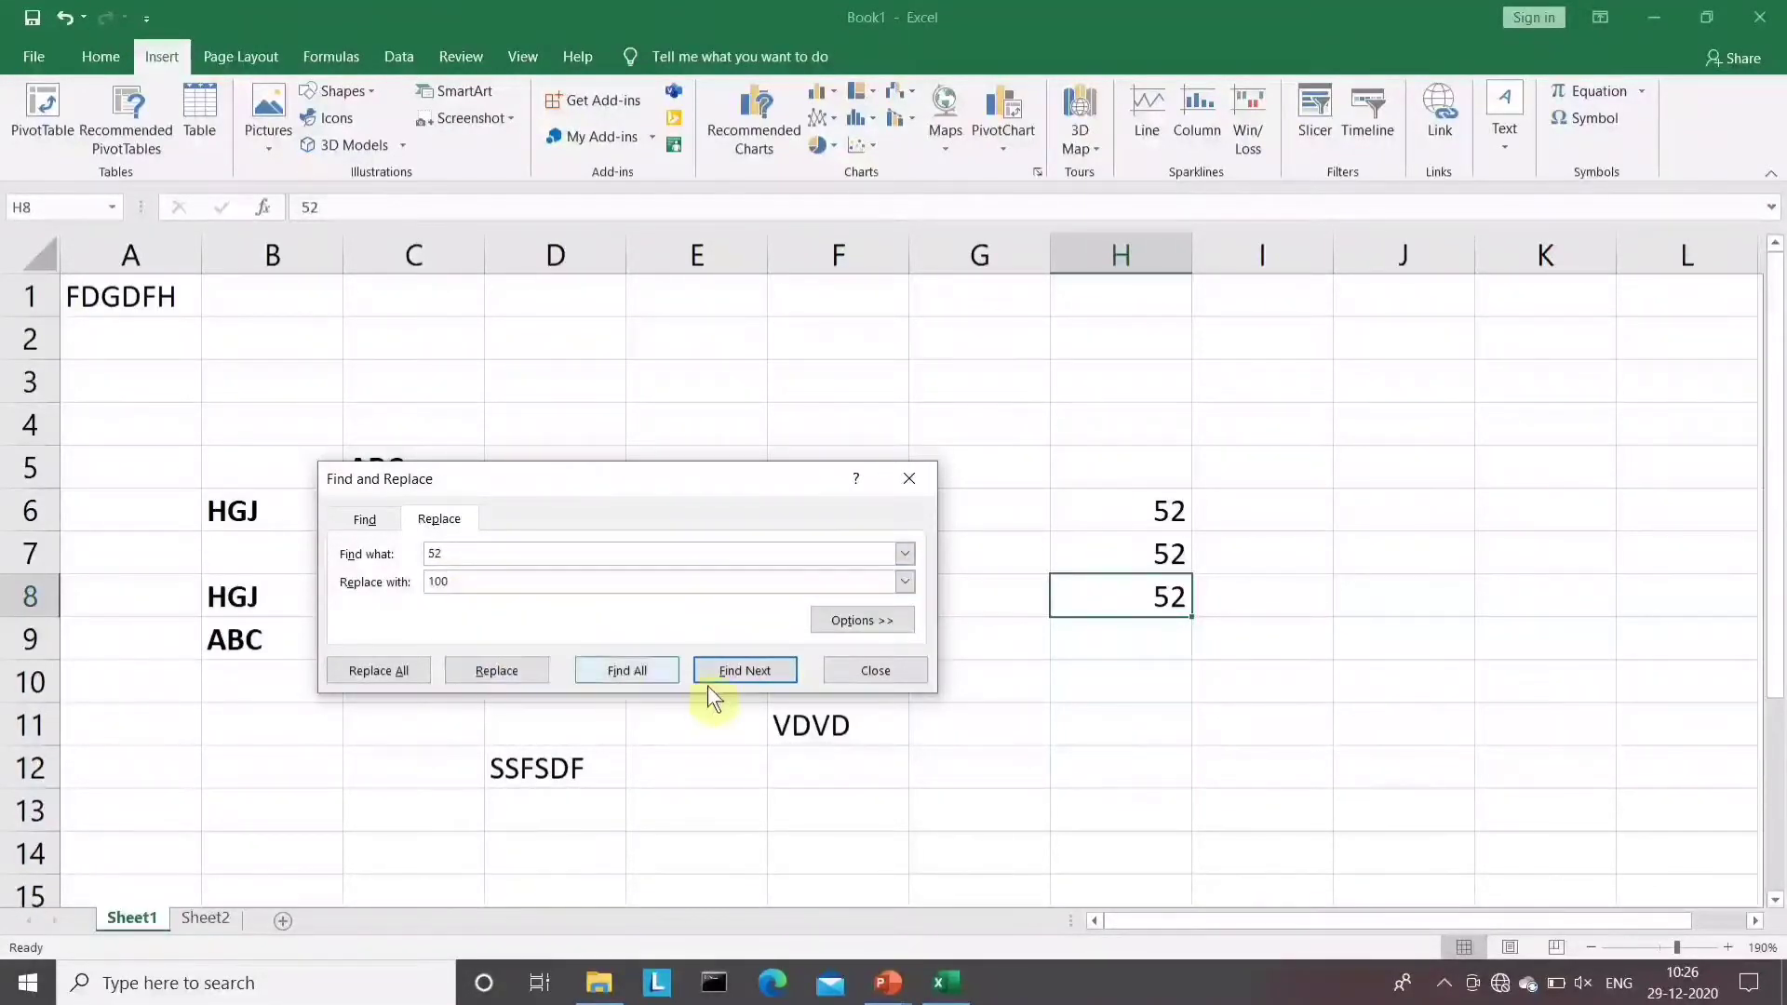
# Replace 52 with 100 in H6 and H8 only, skipping H7, and close Find and Replace
pyautogui.click(738, 670)
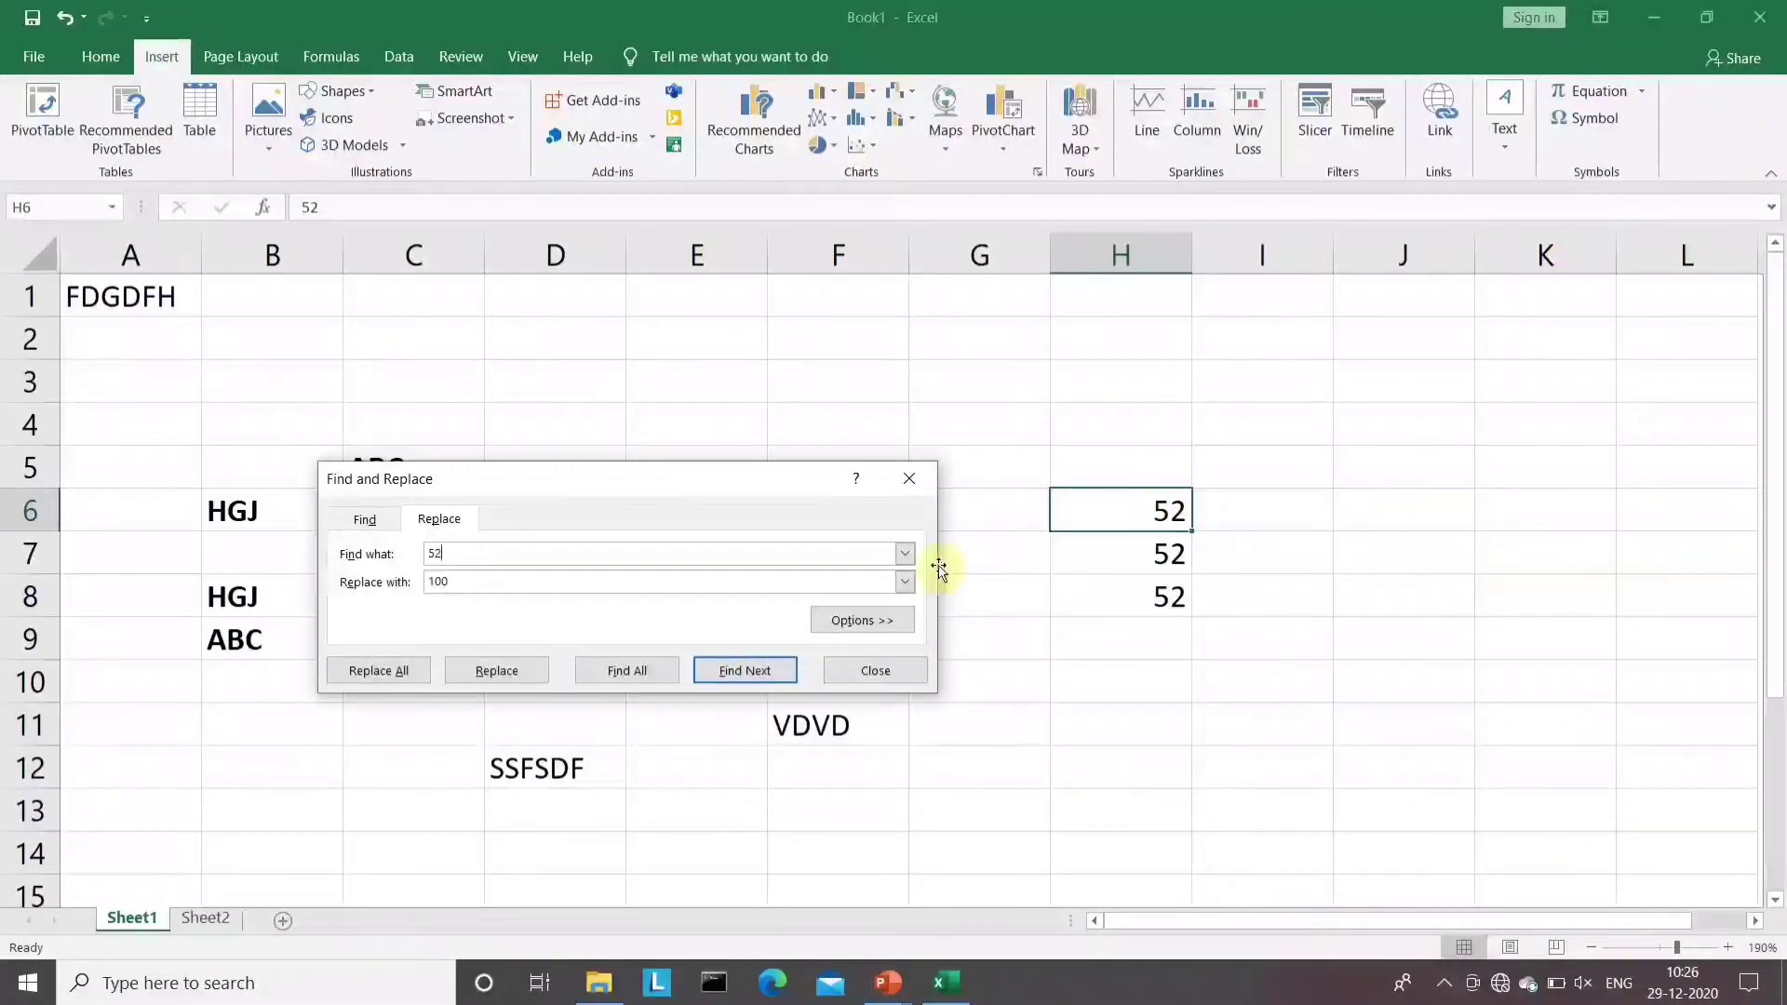
pyautogui.click(510, 670)
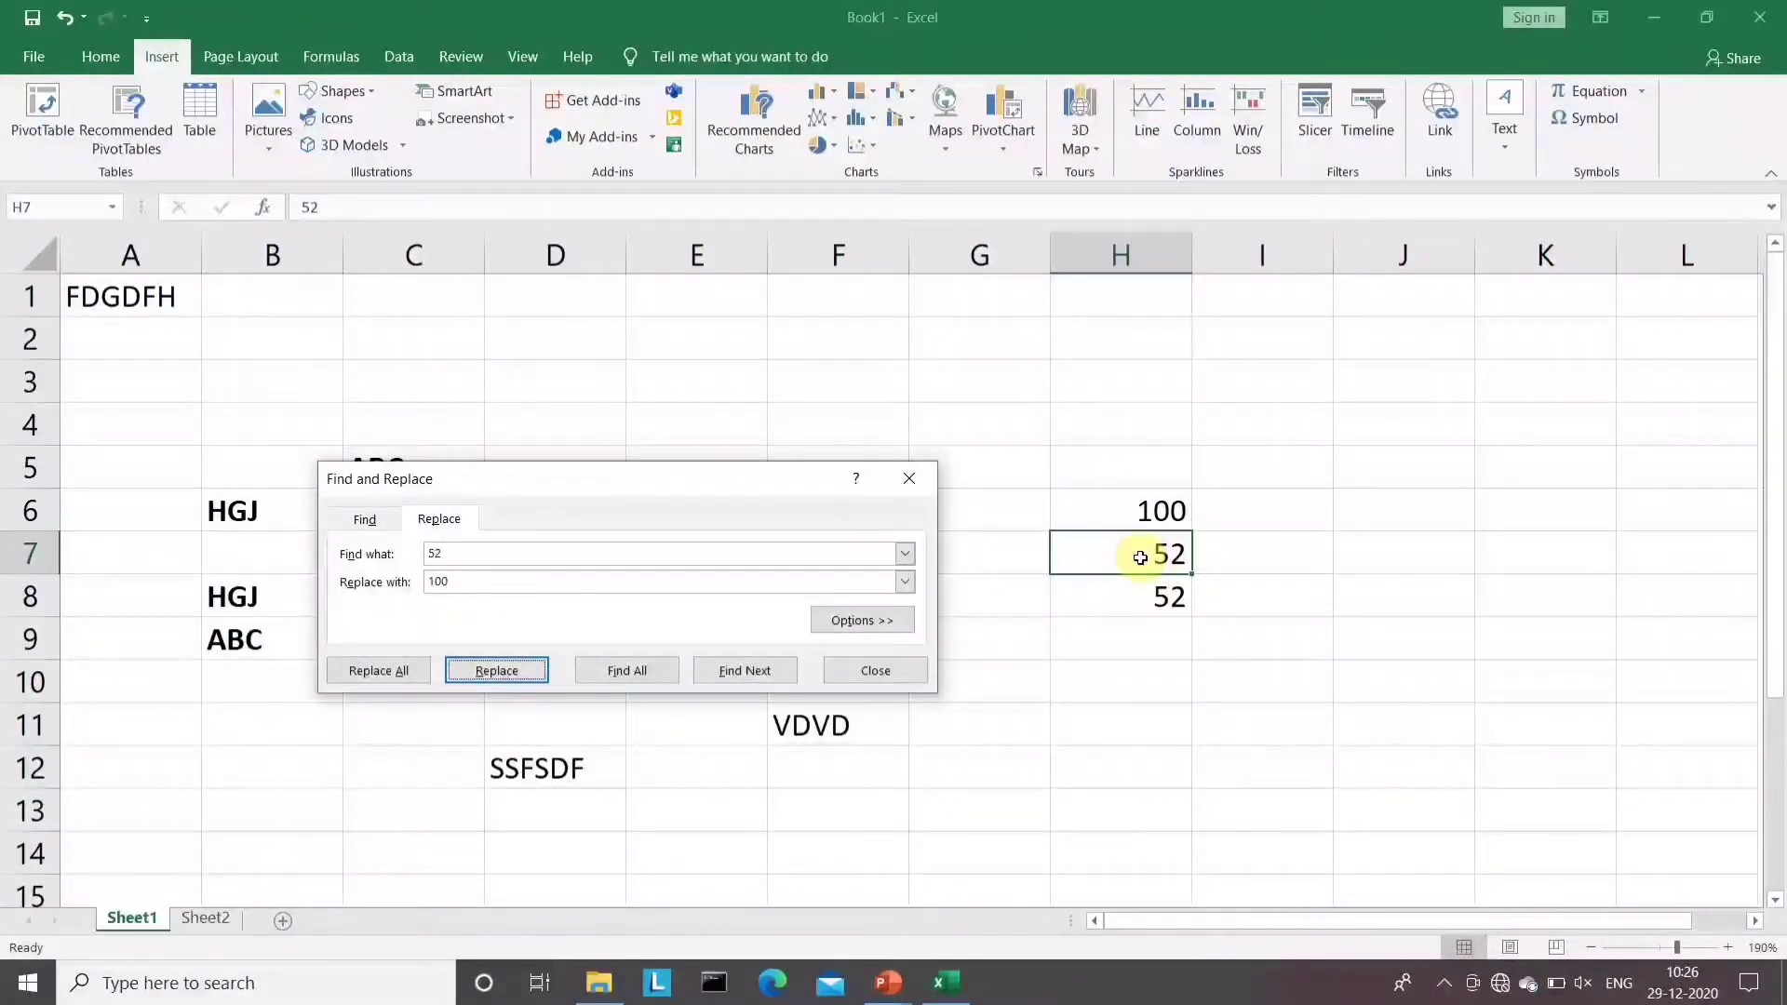
pyautogui.click(763, 672)
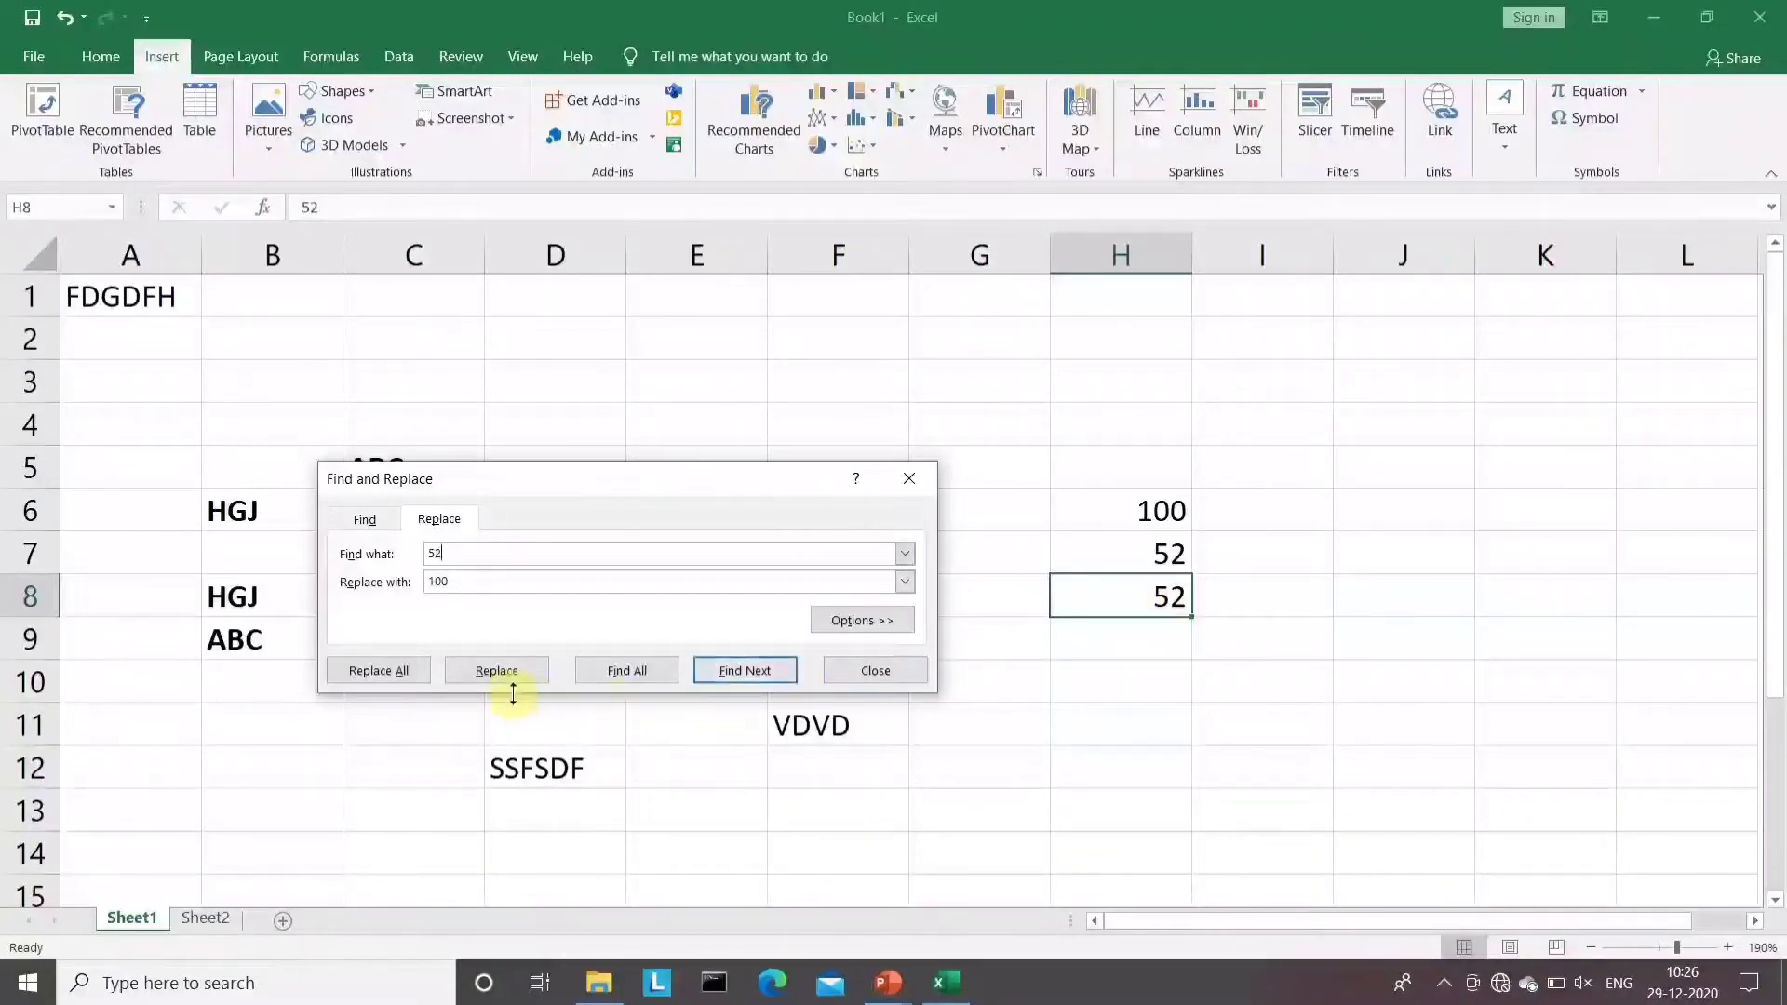
pyautogui.click(485, 674)
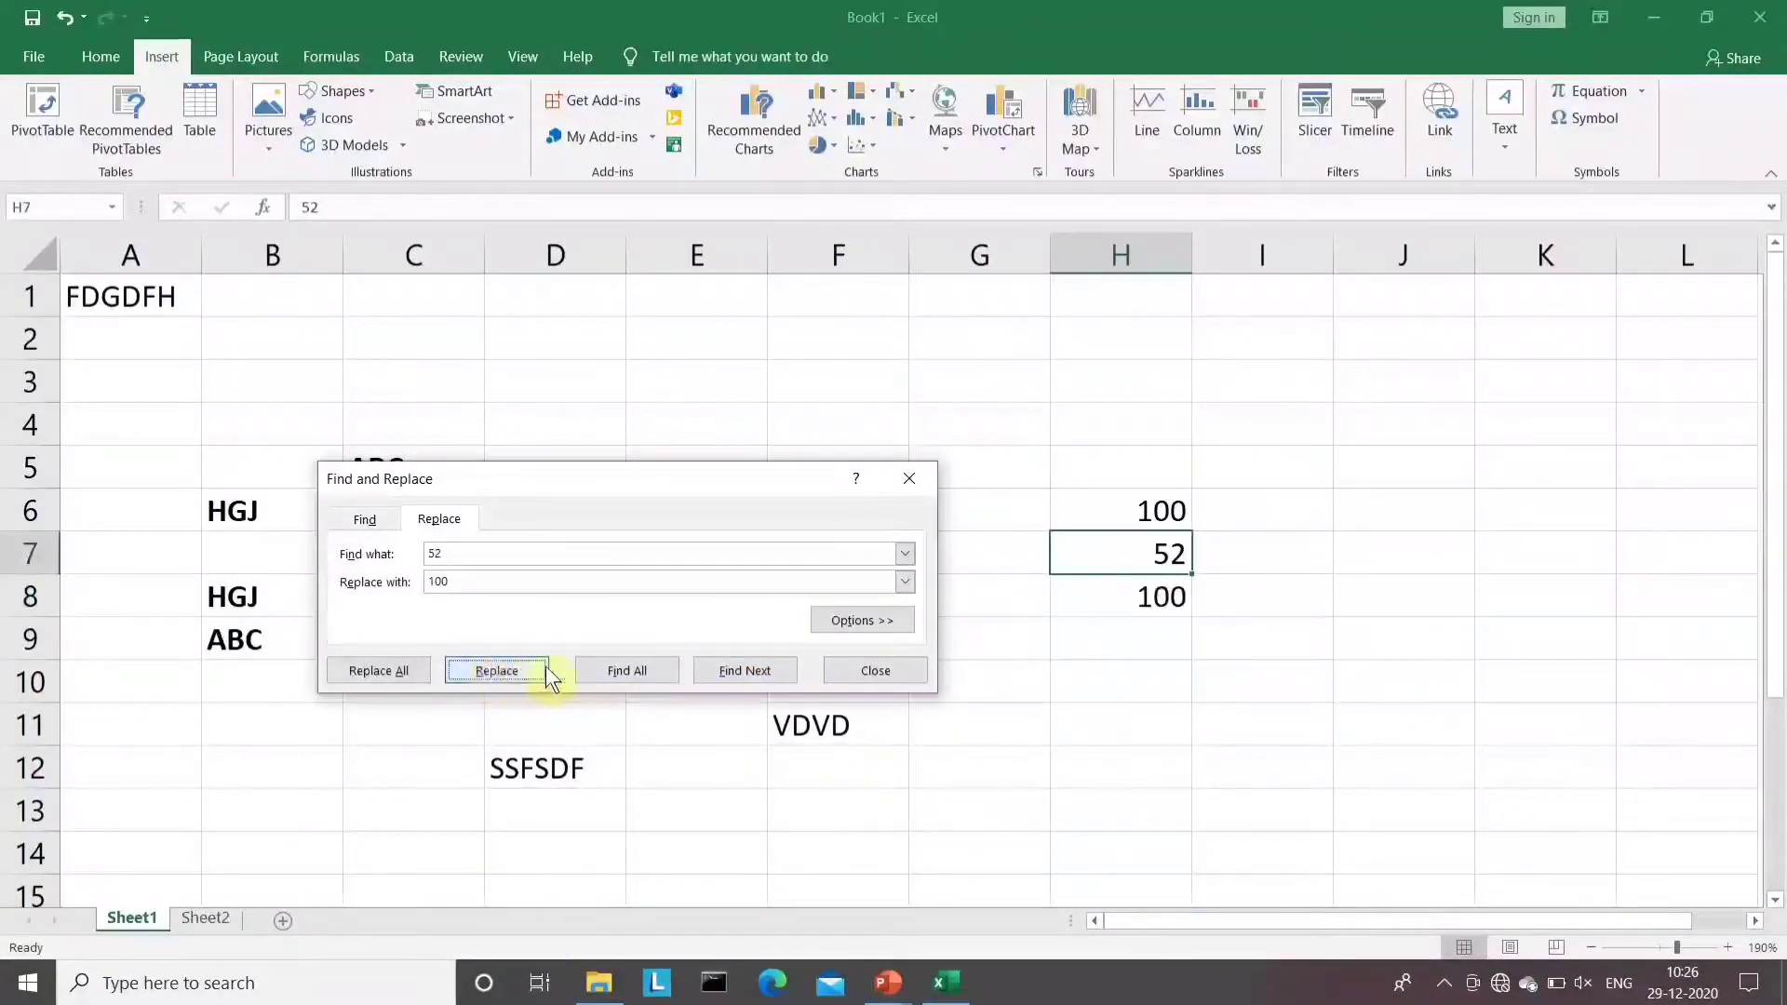
pyautogui.click(894, 671)
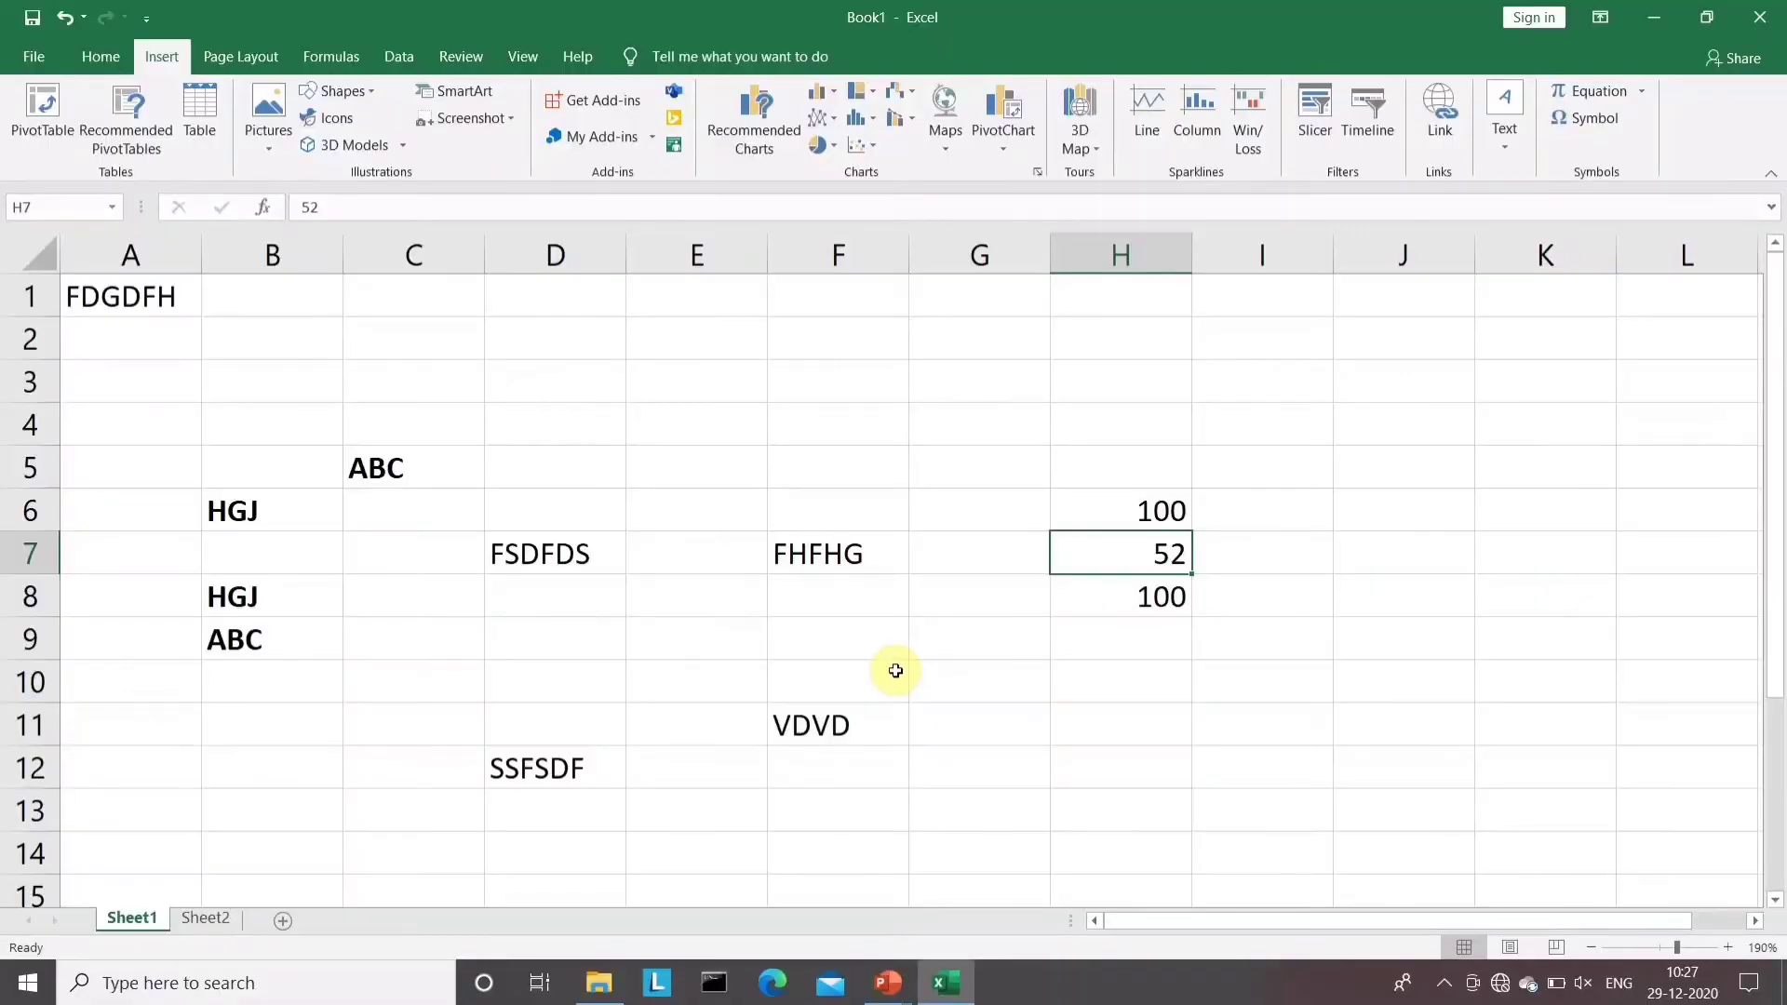
# Italicize the text in F7 and the numbers in H6:H8
pyautogui.click(806, 555)
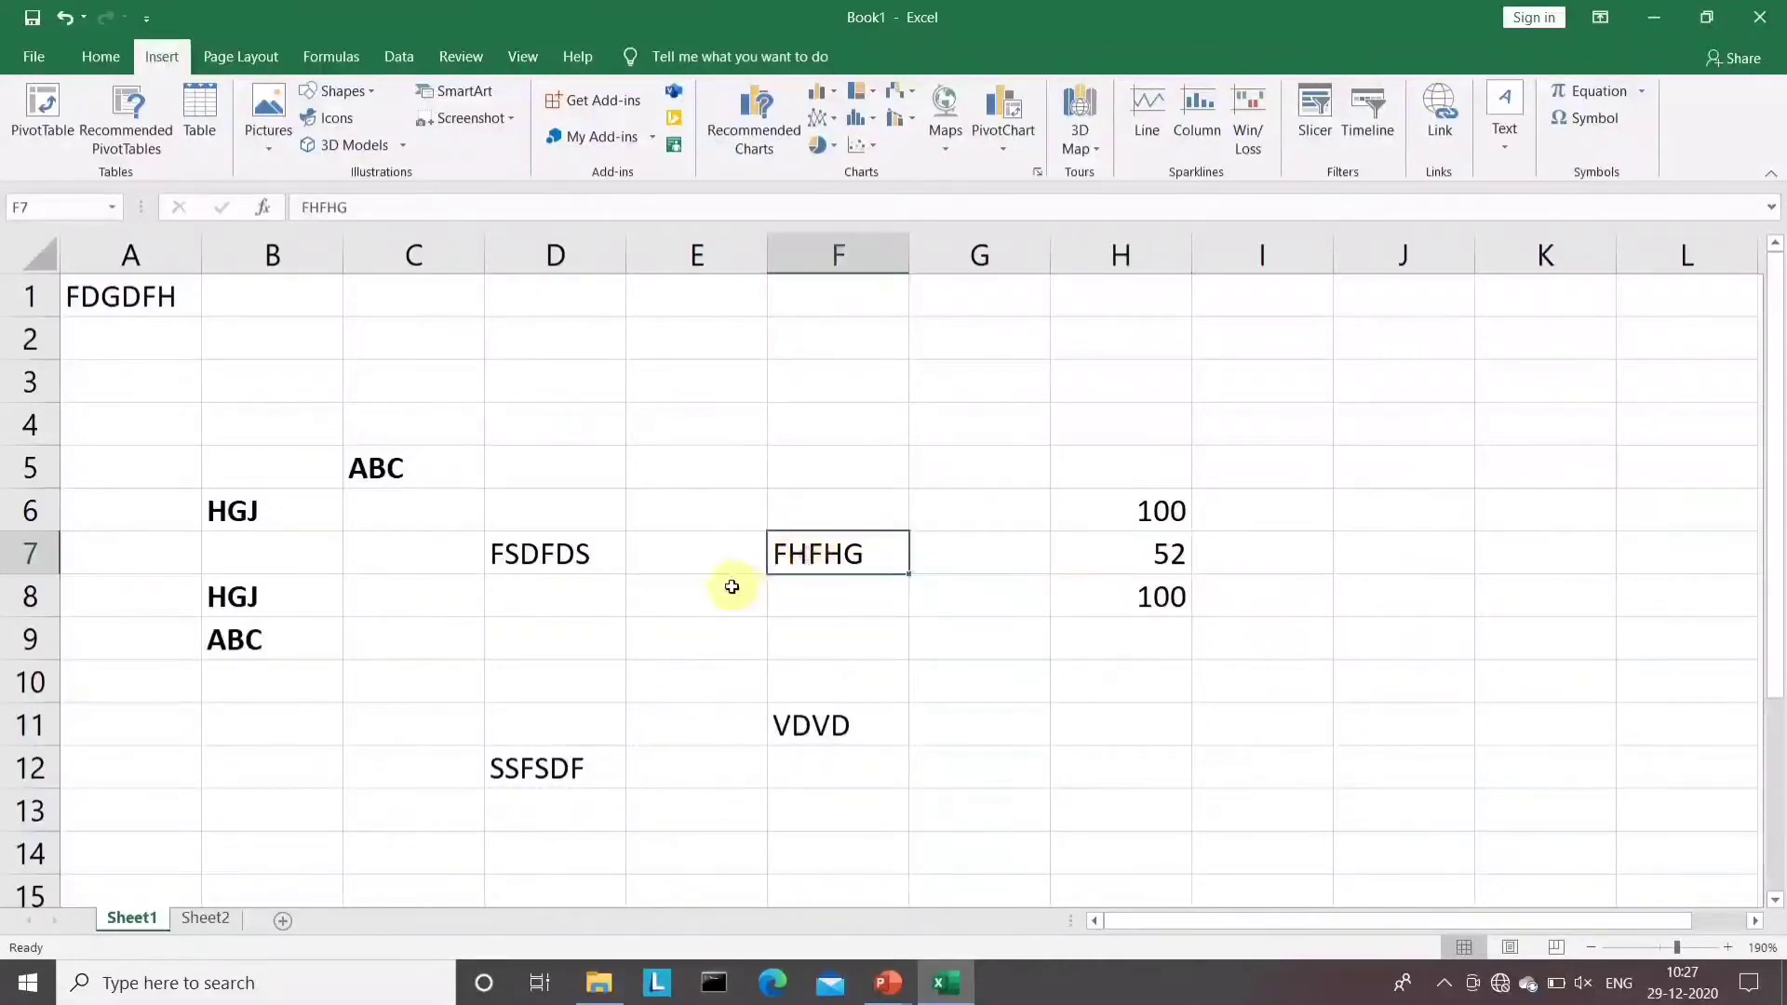
pyautogui.hotkey('ctrl', 'i')
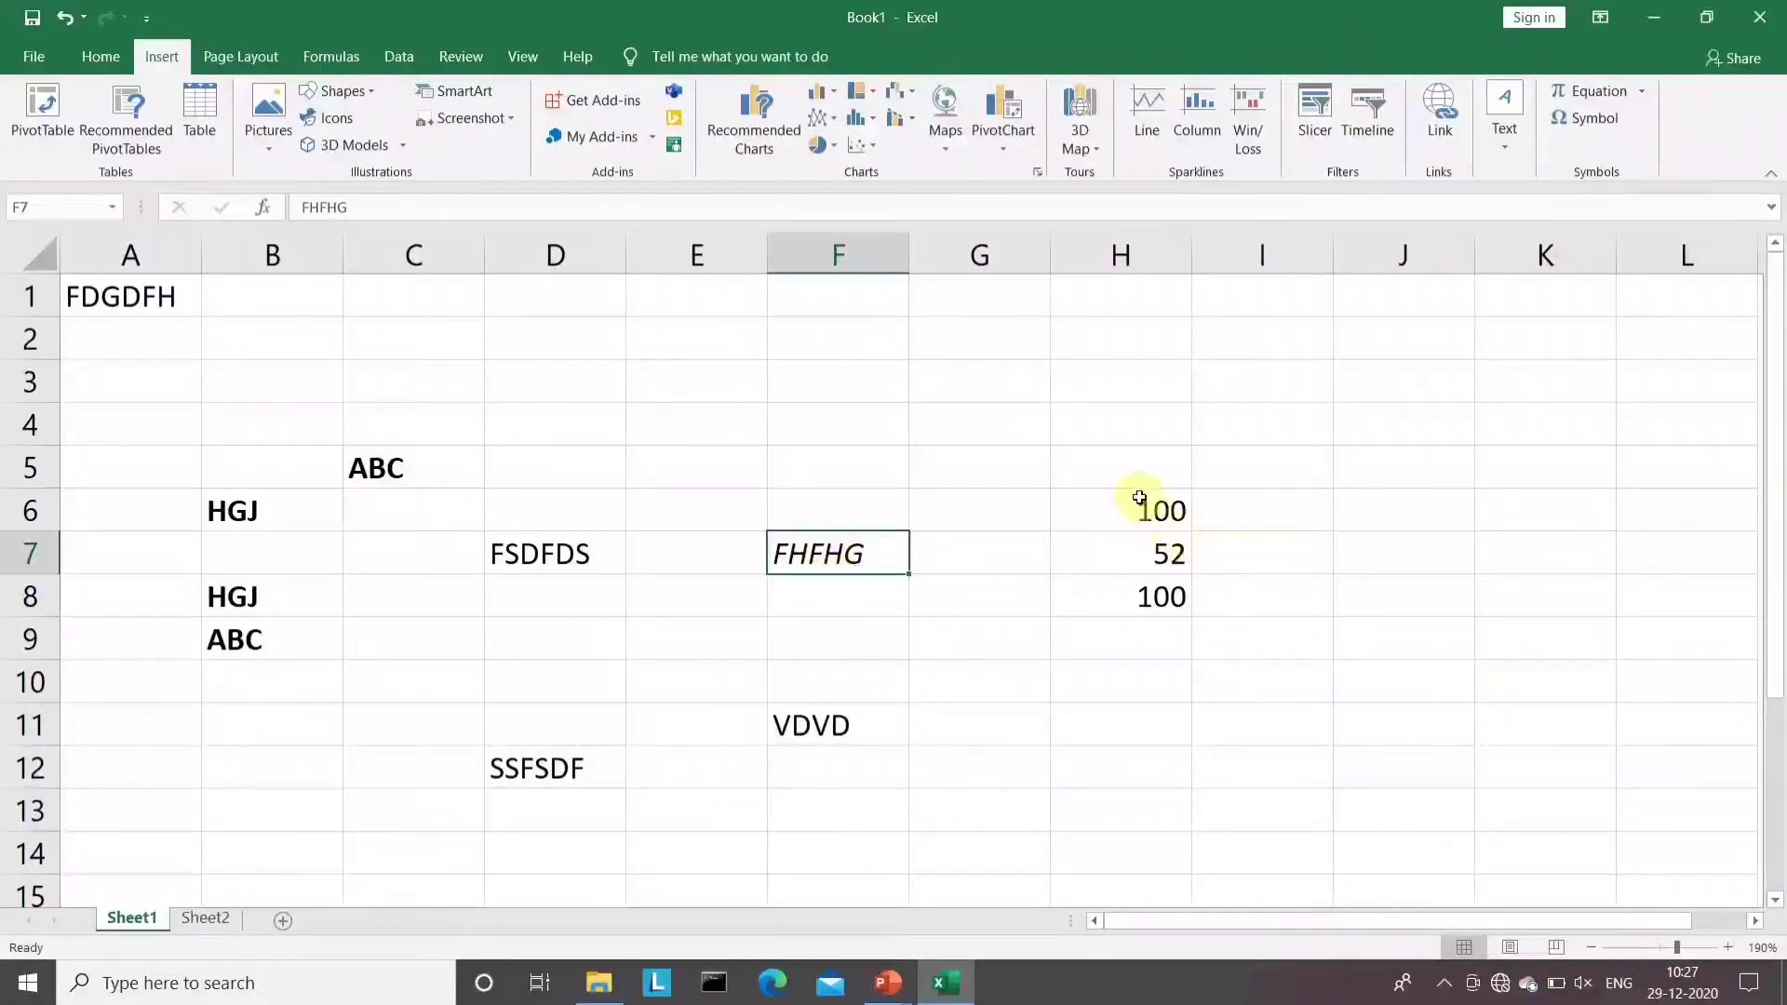
pyautogui.moveTo(1138, 500); pyautogui.dragTo(1178, 607)
pyautogui.hotkey('ctrl', 'i')
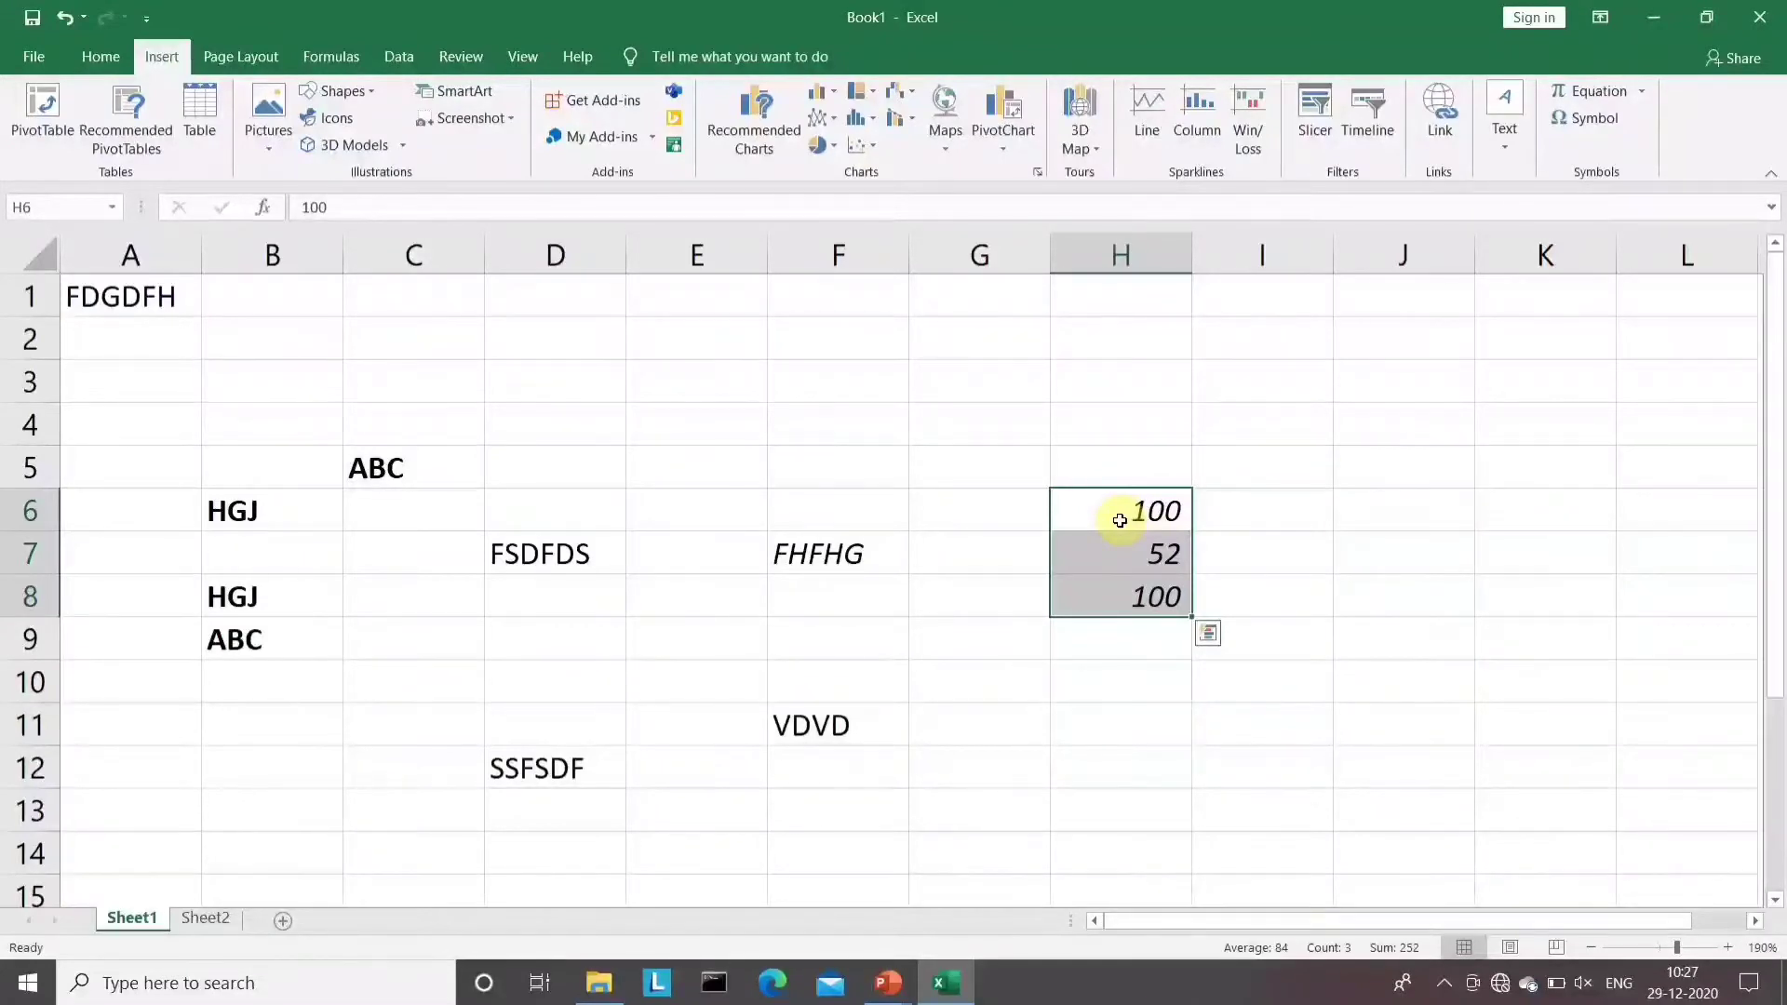
# Remove the italic formatting from H6:H8 and F7
pyautogui.hotkey('ctrl', 'i')
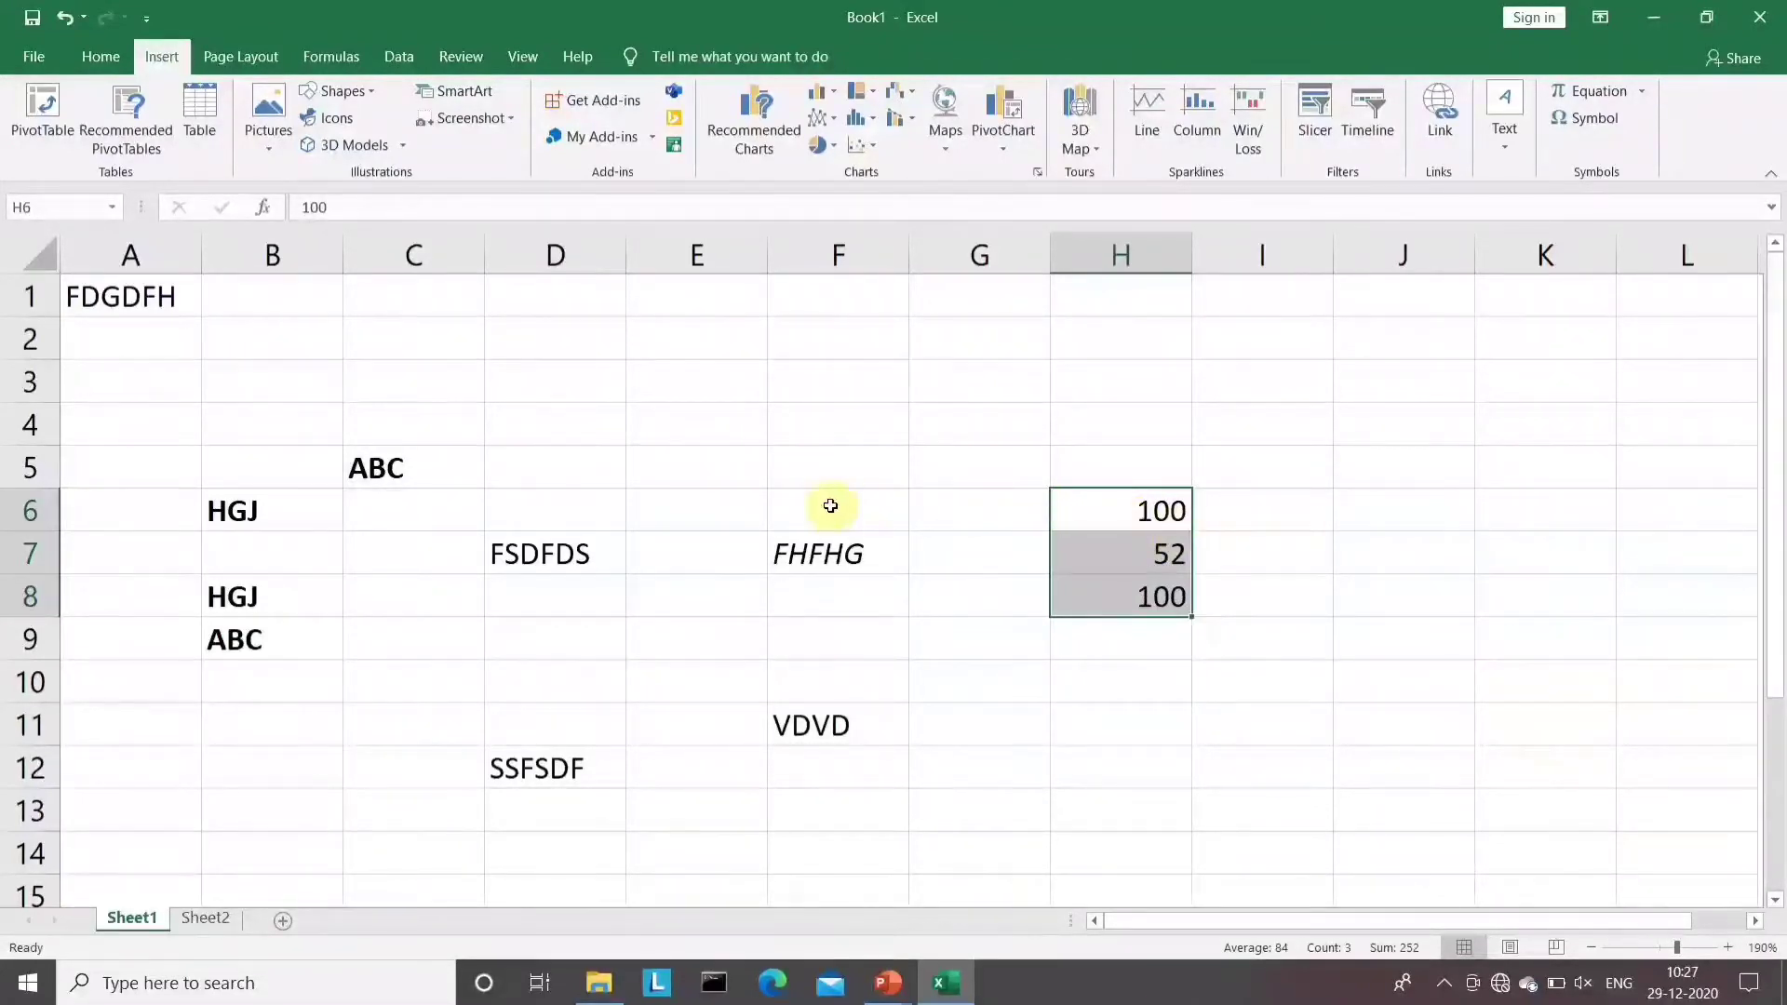
pyautogui.click(828, 552)
pyautogui.hotkey('ctrl', 'i')
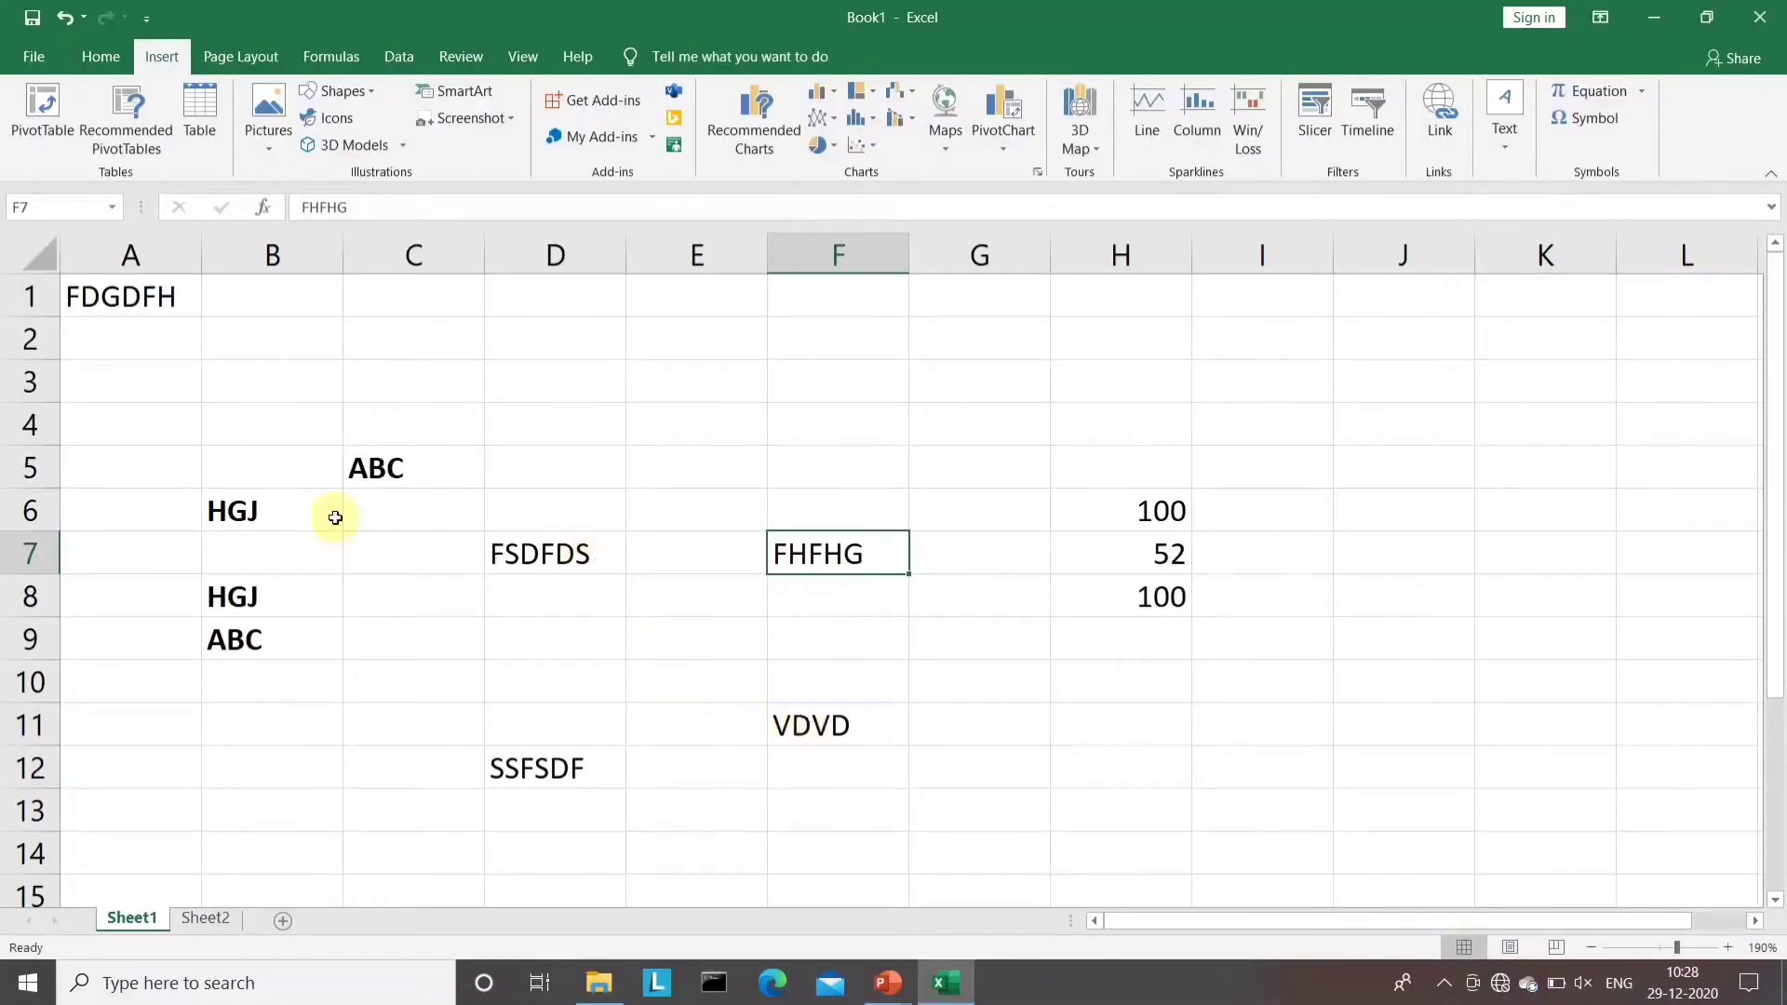
# Insert a hyperlink on ABC in C5 that points to the Assignment -3 workbook in the Documents folder
pyautogui.click(410, 473)
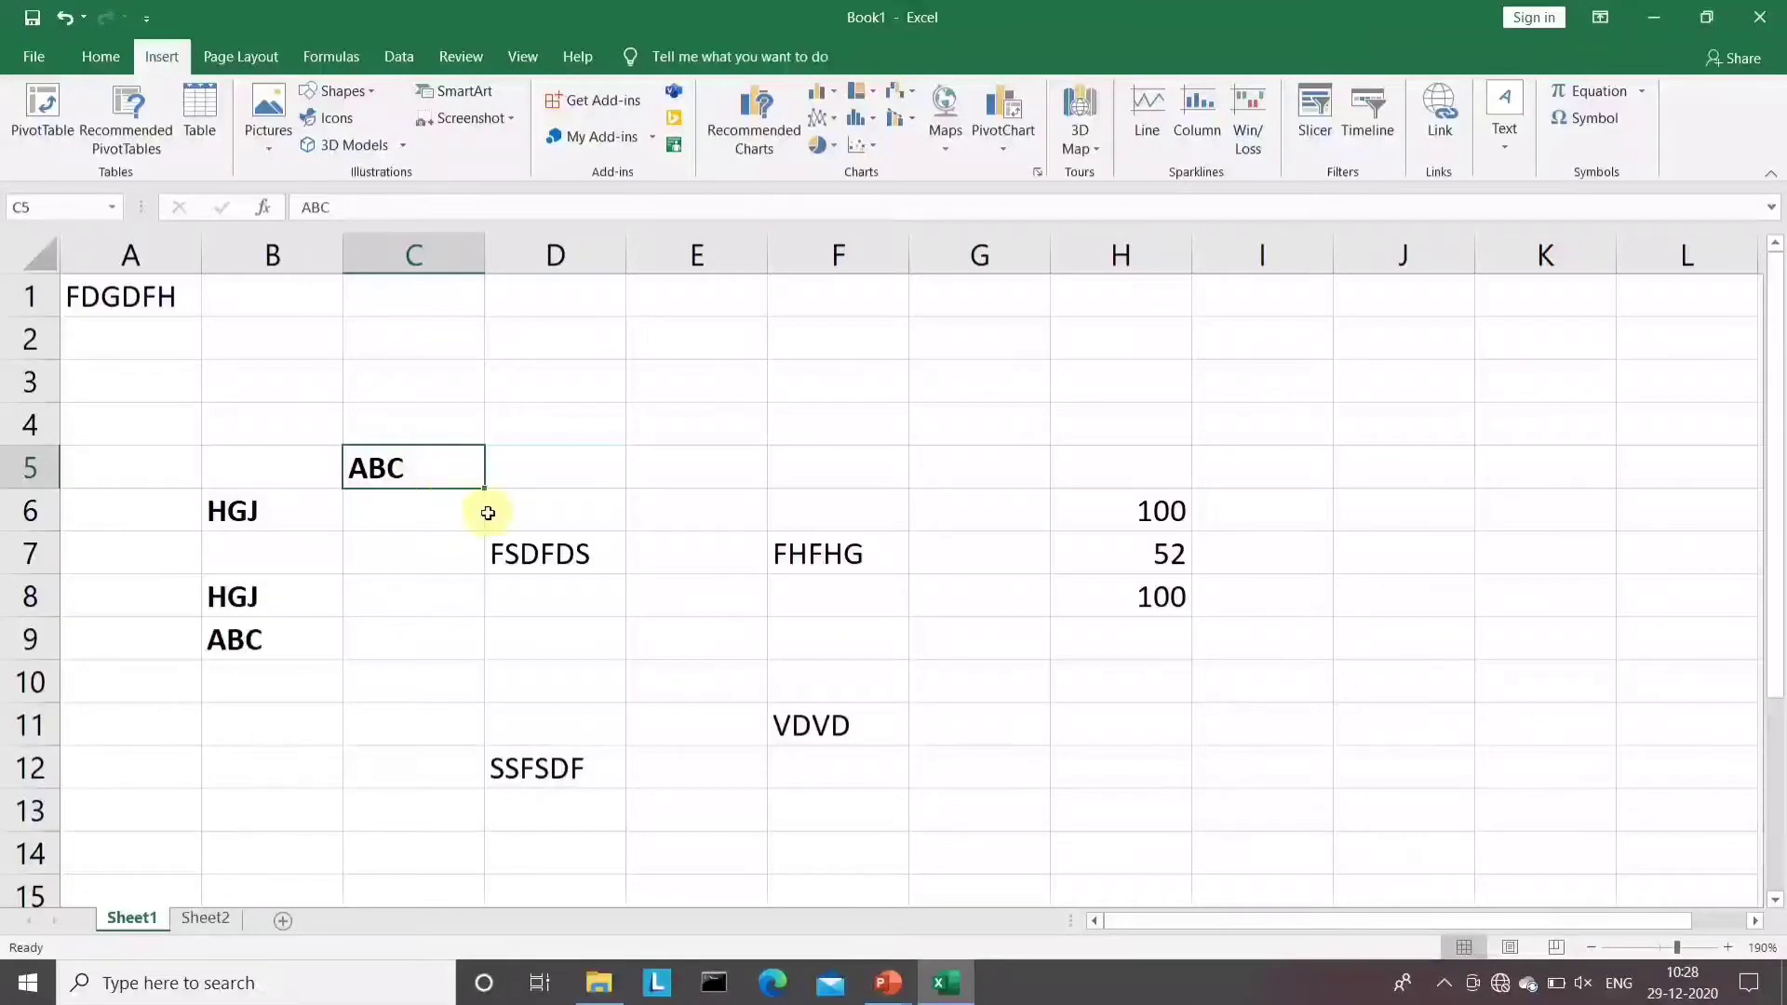
pyautogui.click(582, 558)
pyautogui.click(381, 472)
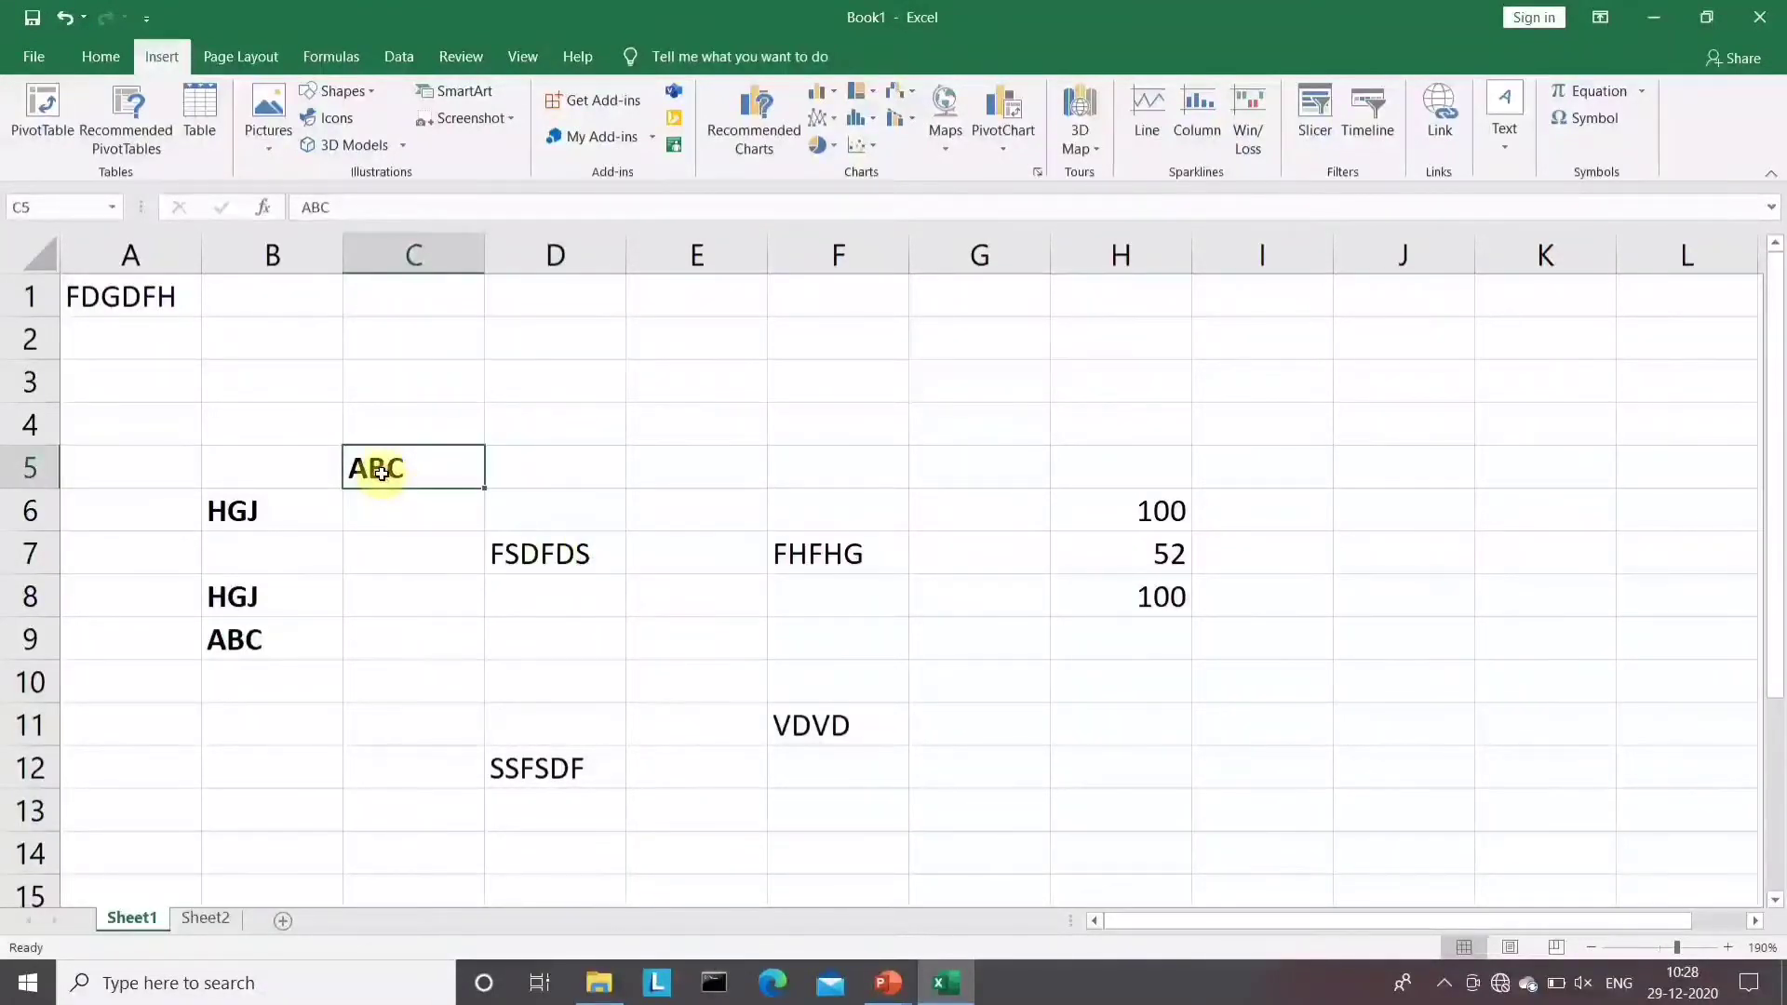
pyautogui.hotkey('ctrl', 'k')
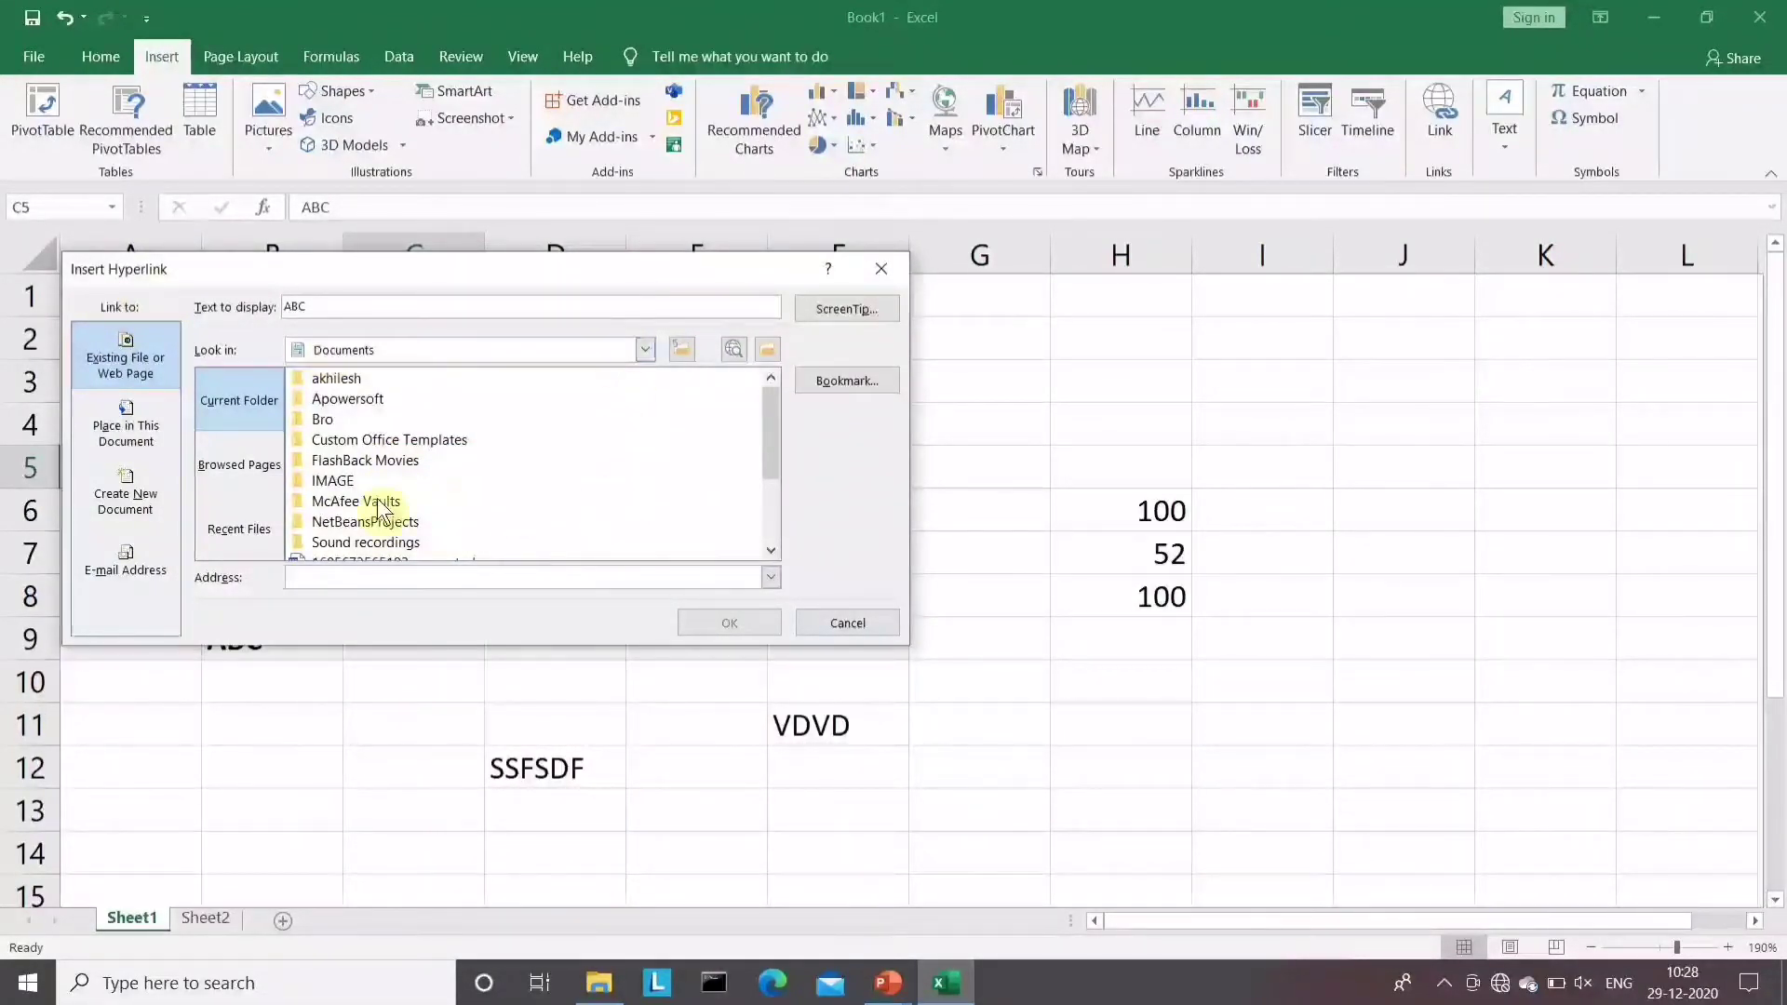
pyautogui.scroll(-2, 447, 503)
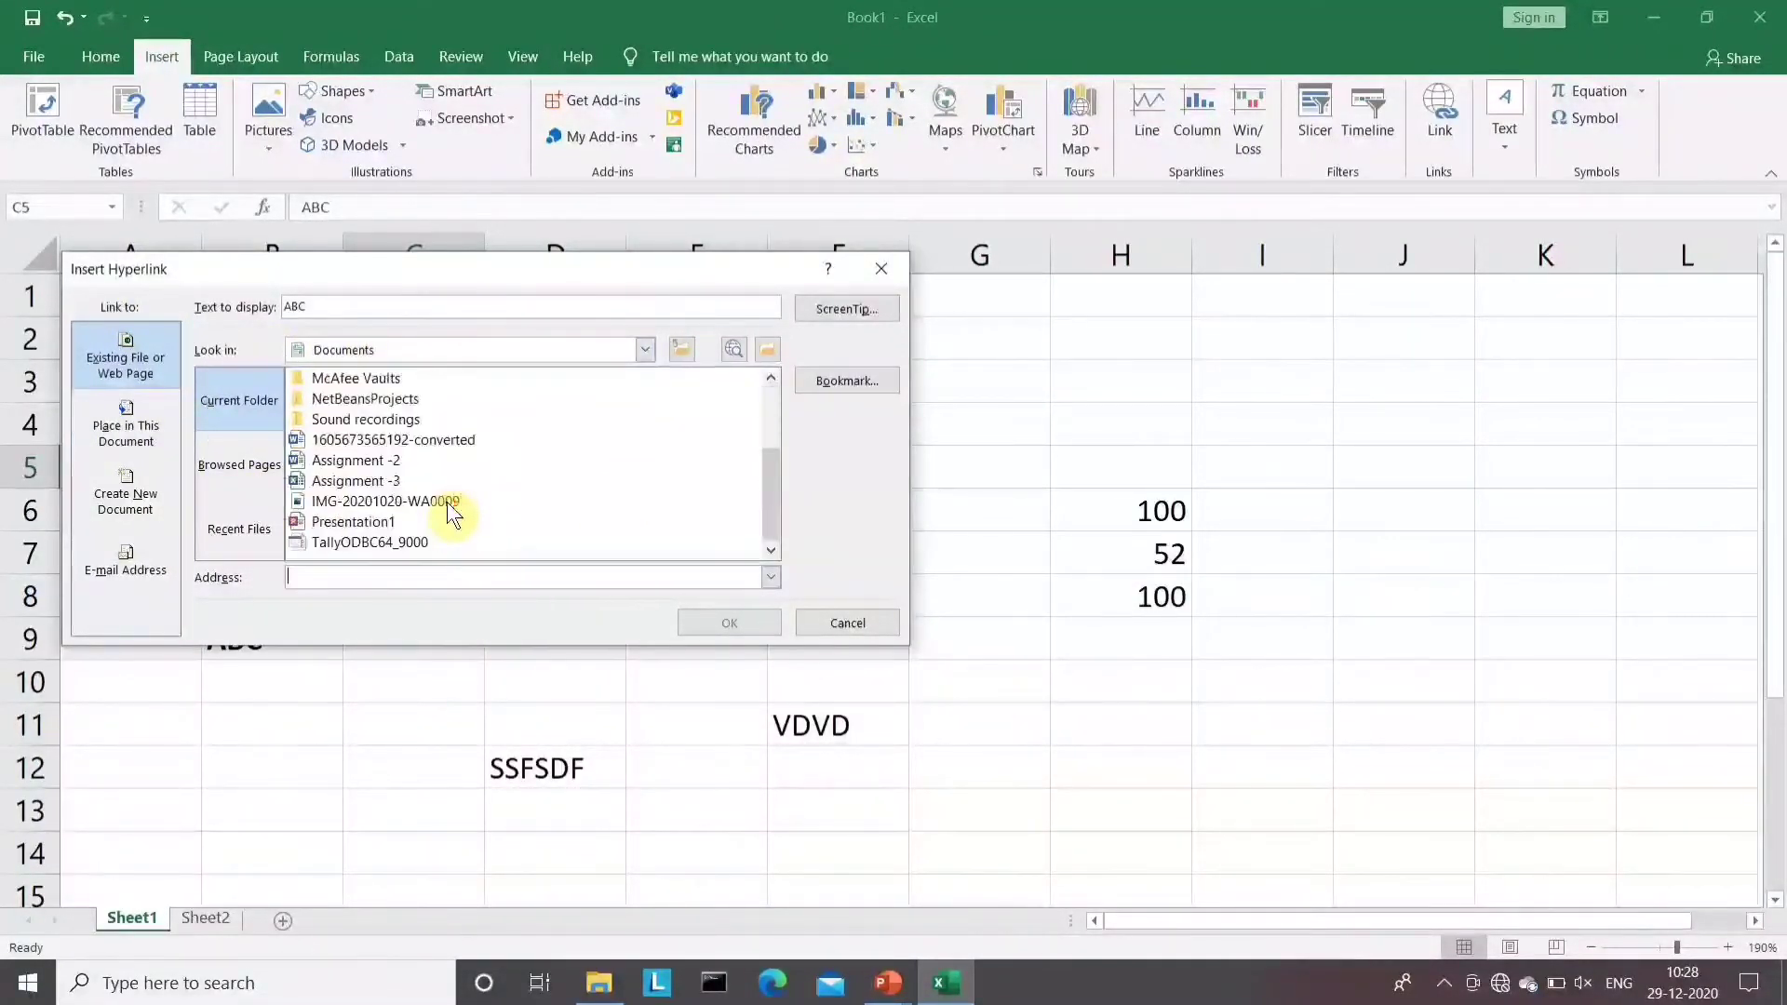
pyautogui.click(370, 484)
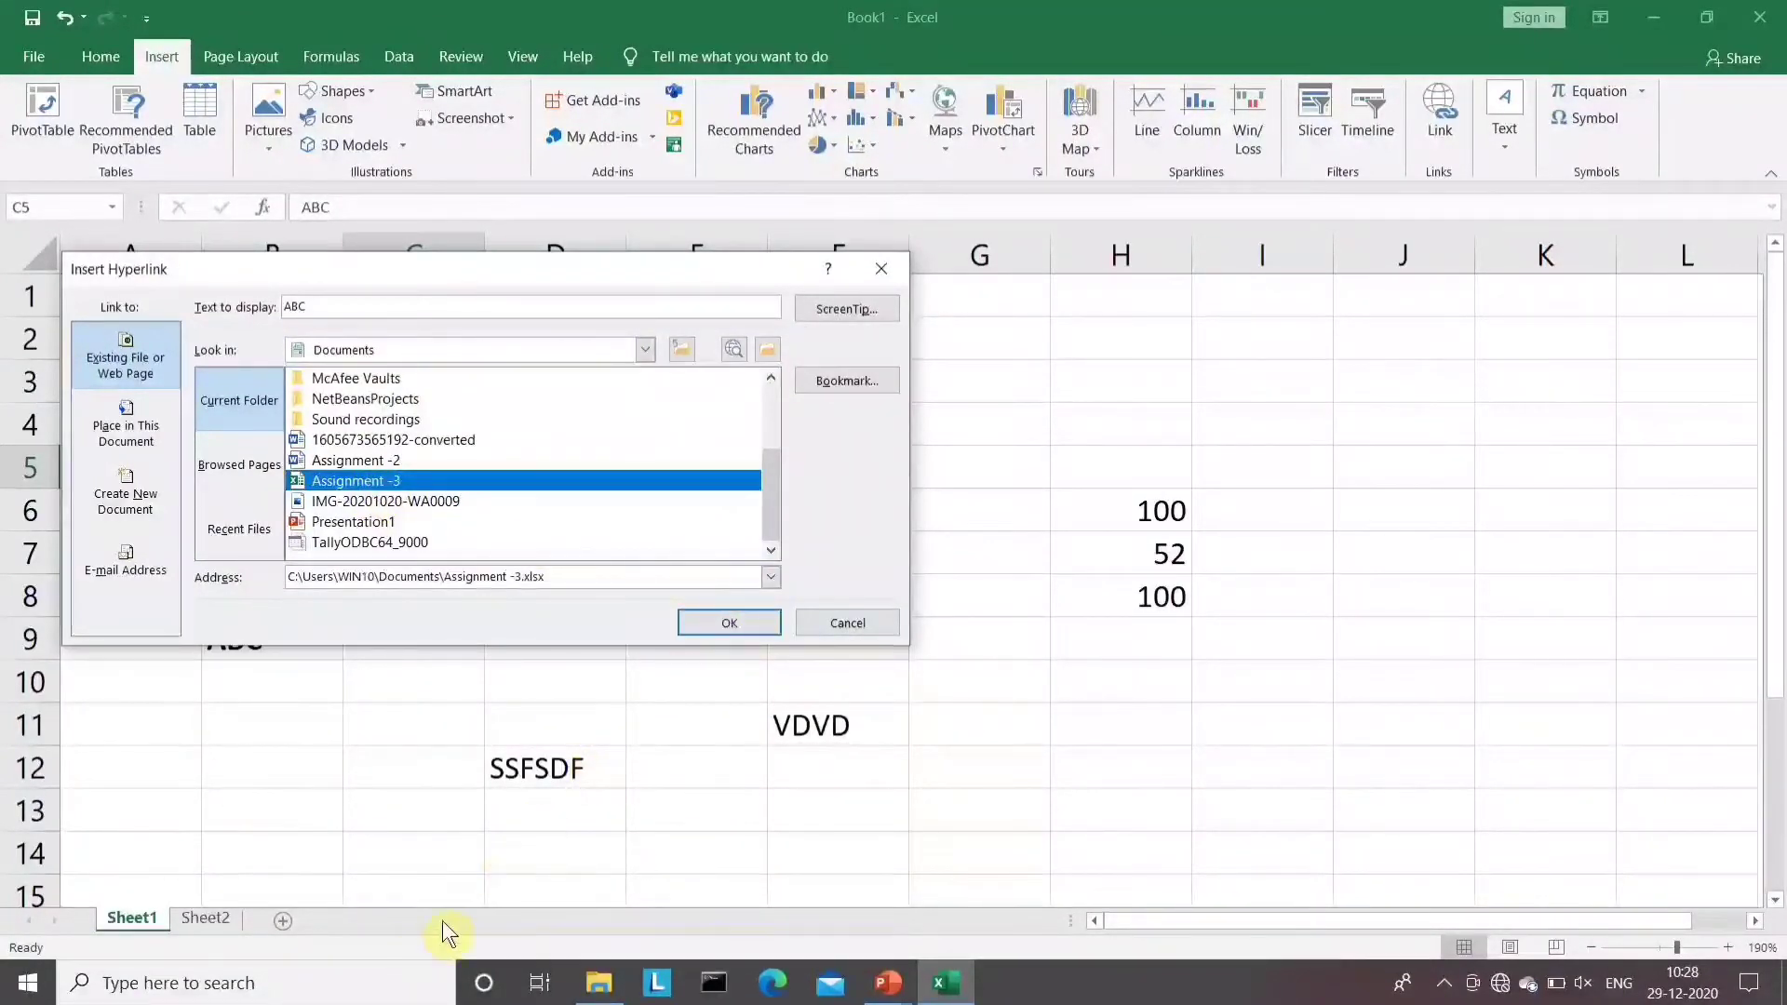
pyautogui.click(722, 622)
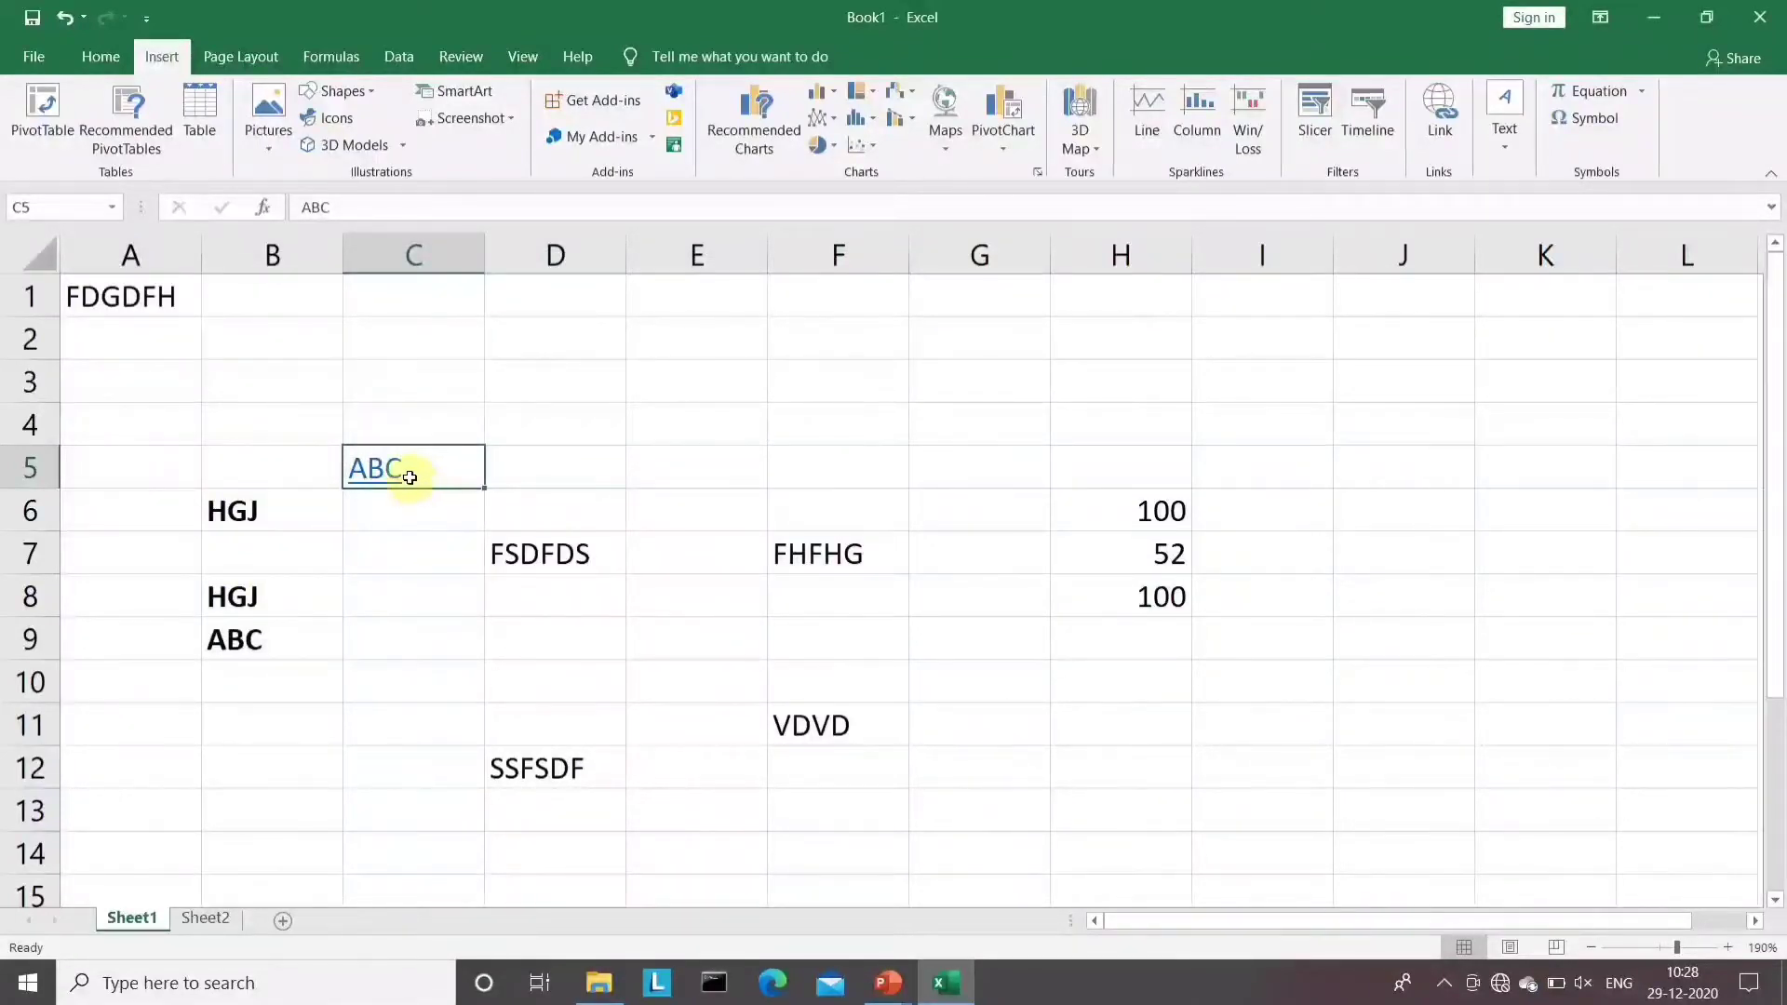
pyautogui.click(380, 549)
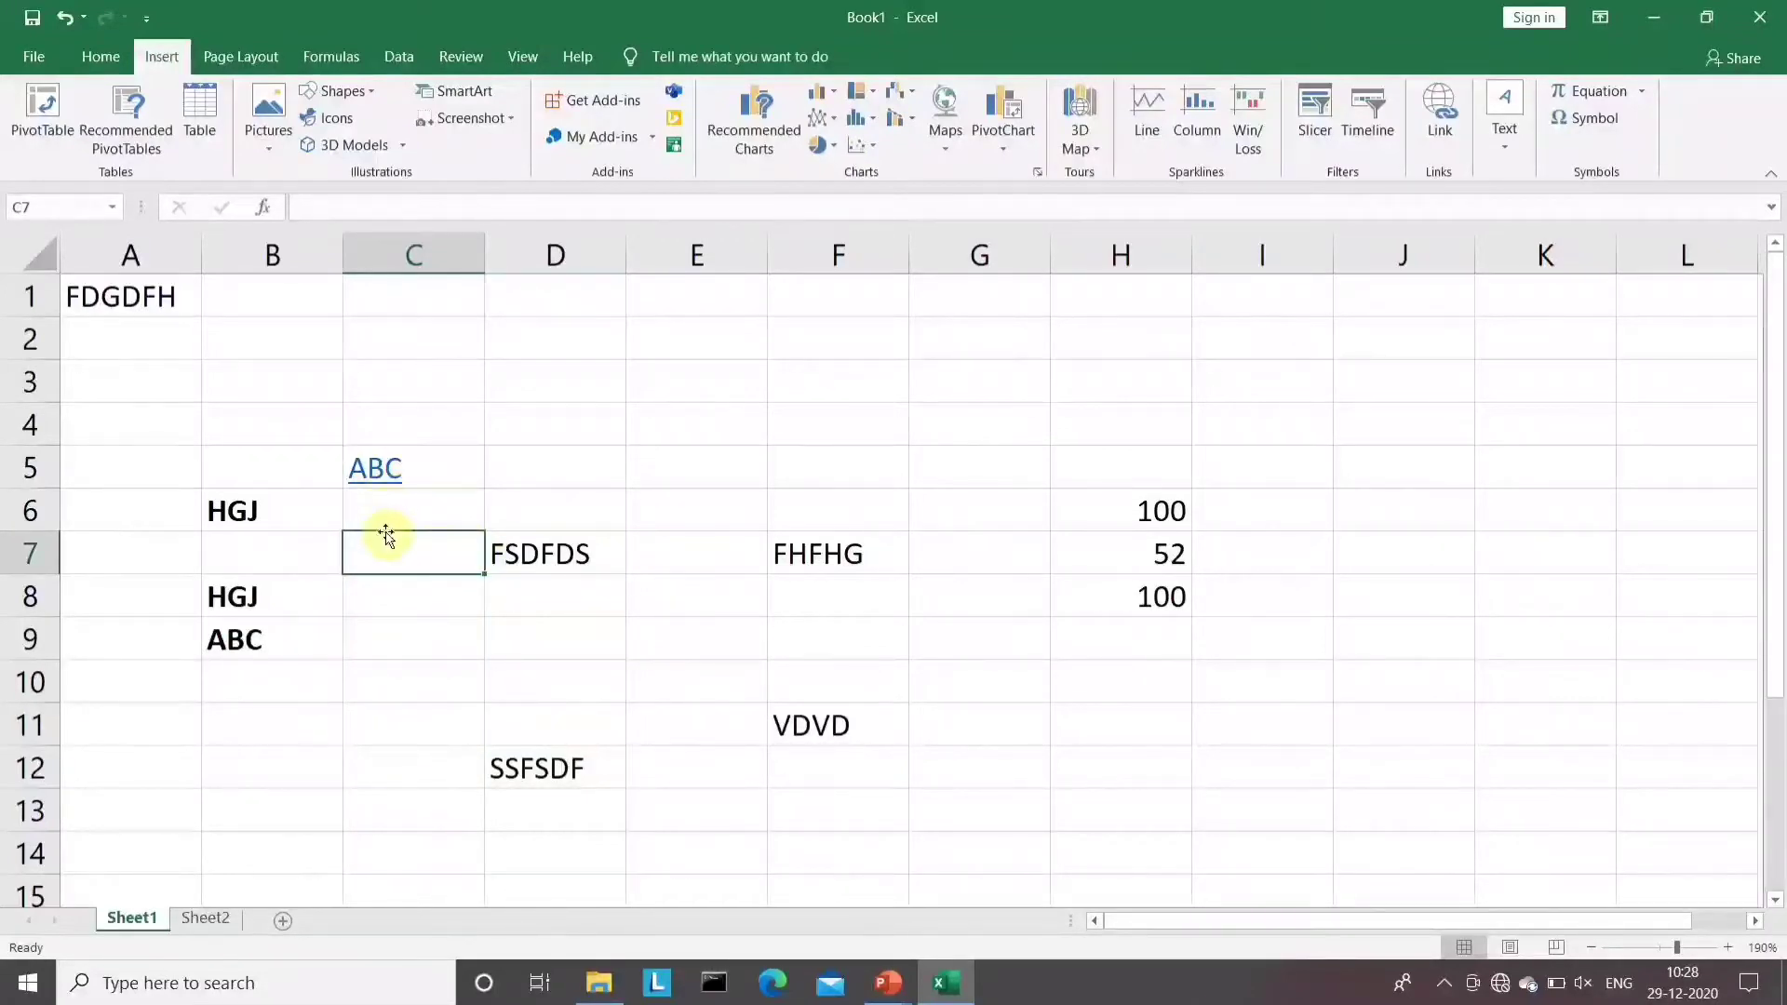
pyautogui.click(382, 473)
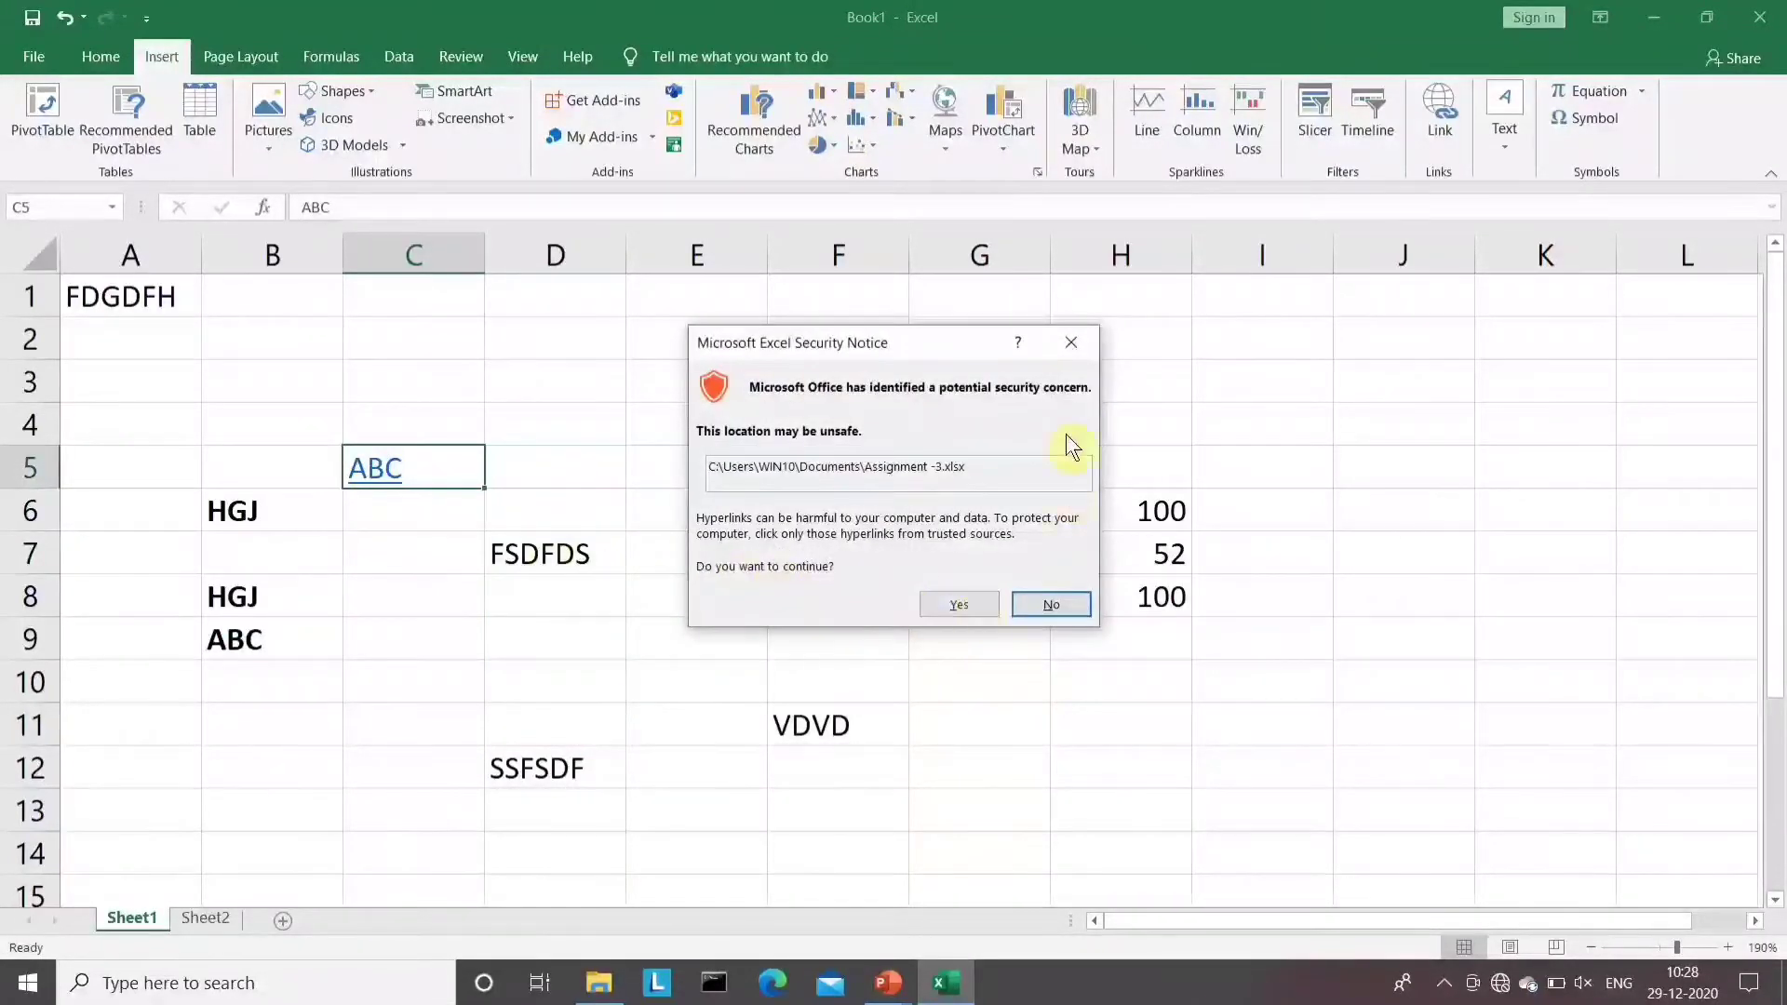
pyautogui.click(1071, 343)
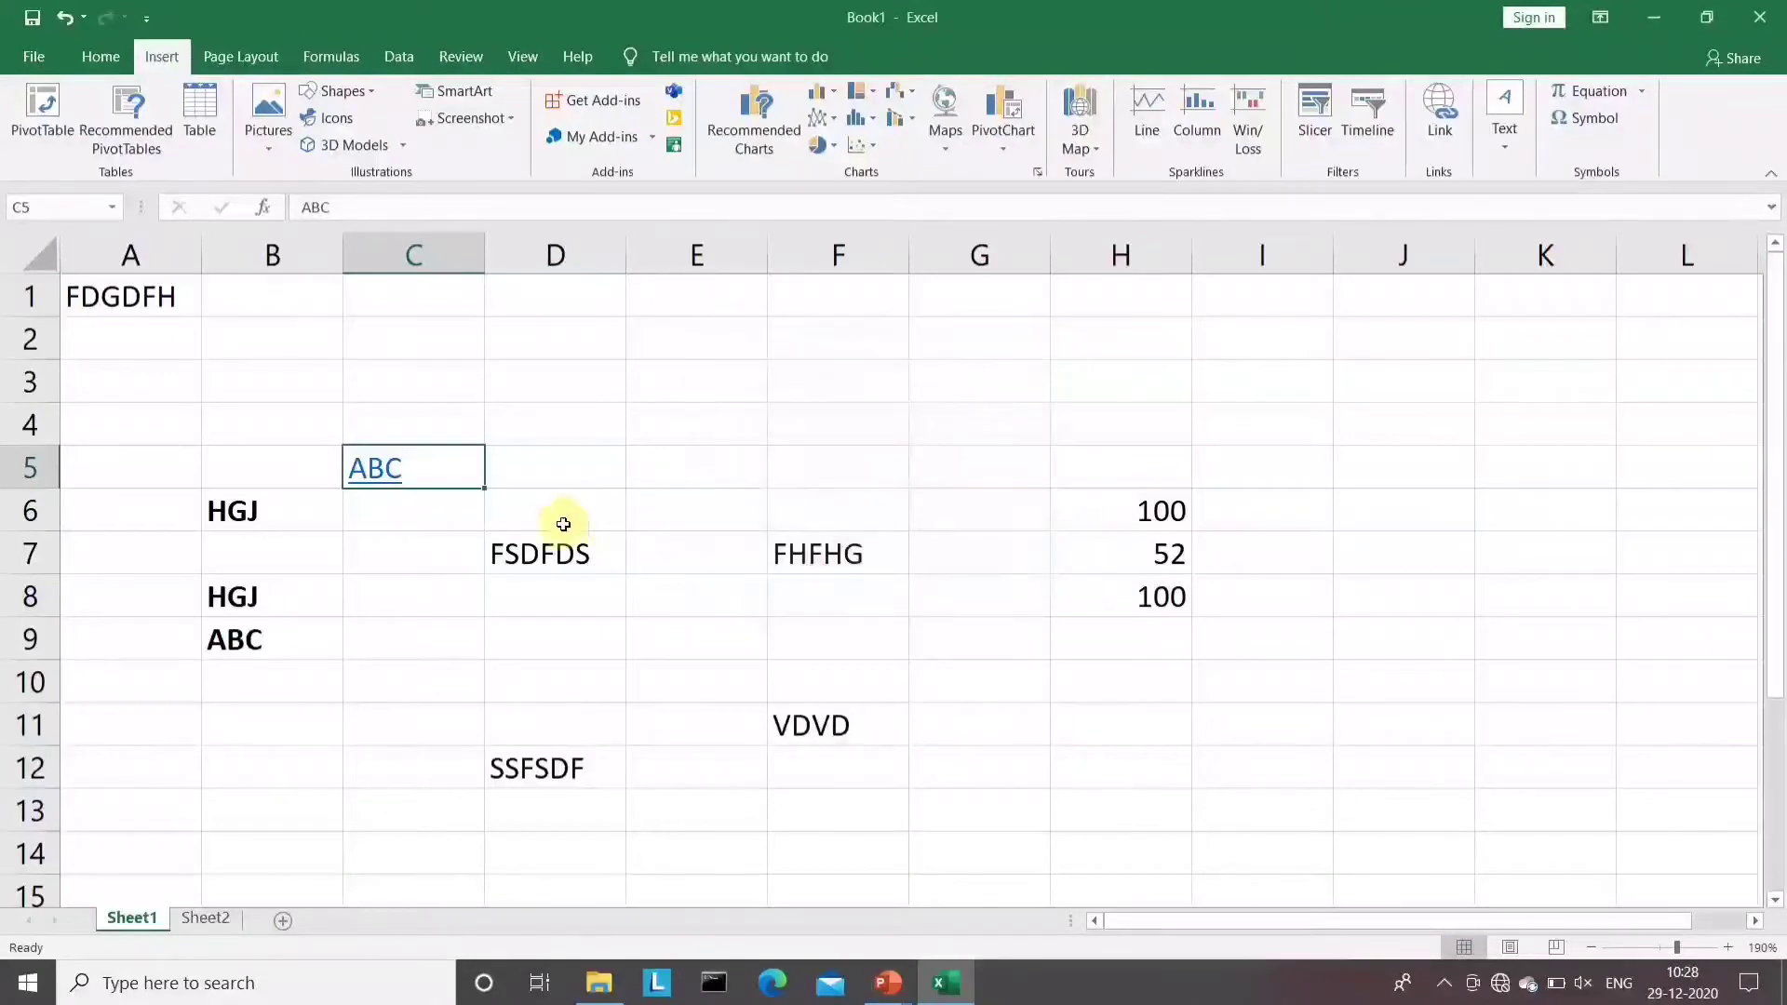
# Follow the hyperlink in C5 and agree to open the linked Assignment -3 workbook
pyautogui.click(387, 488)
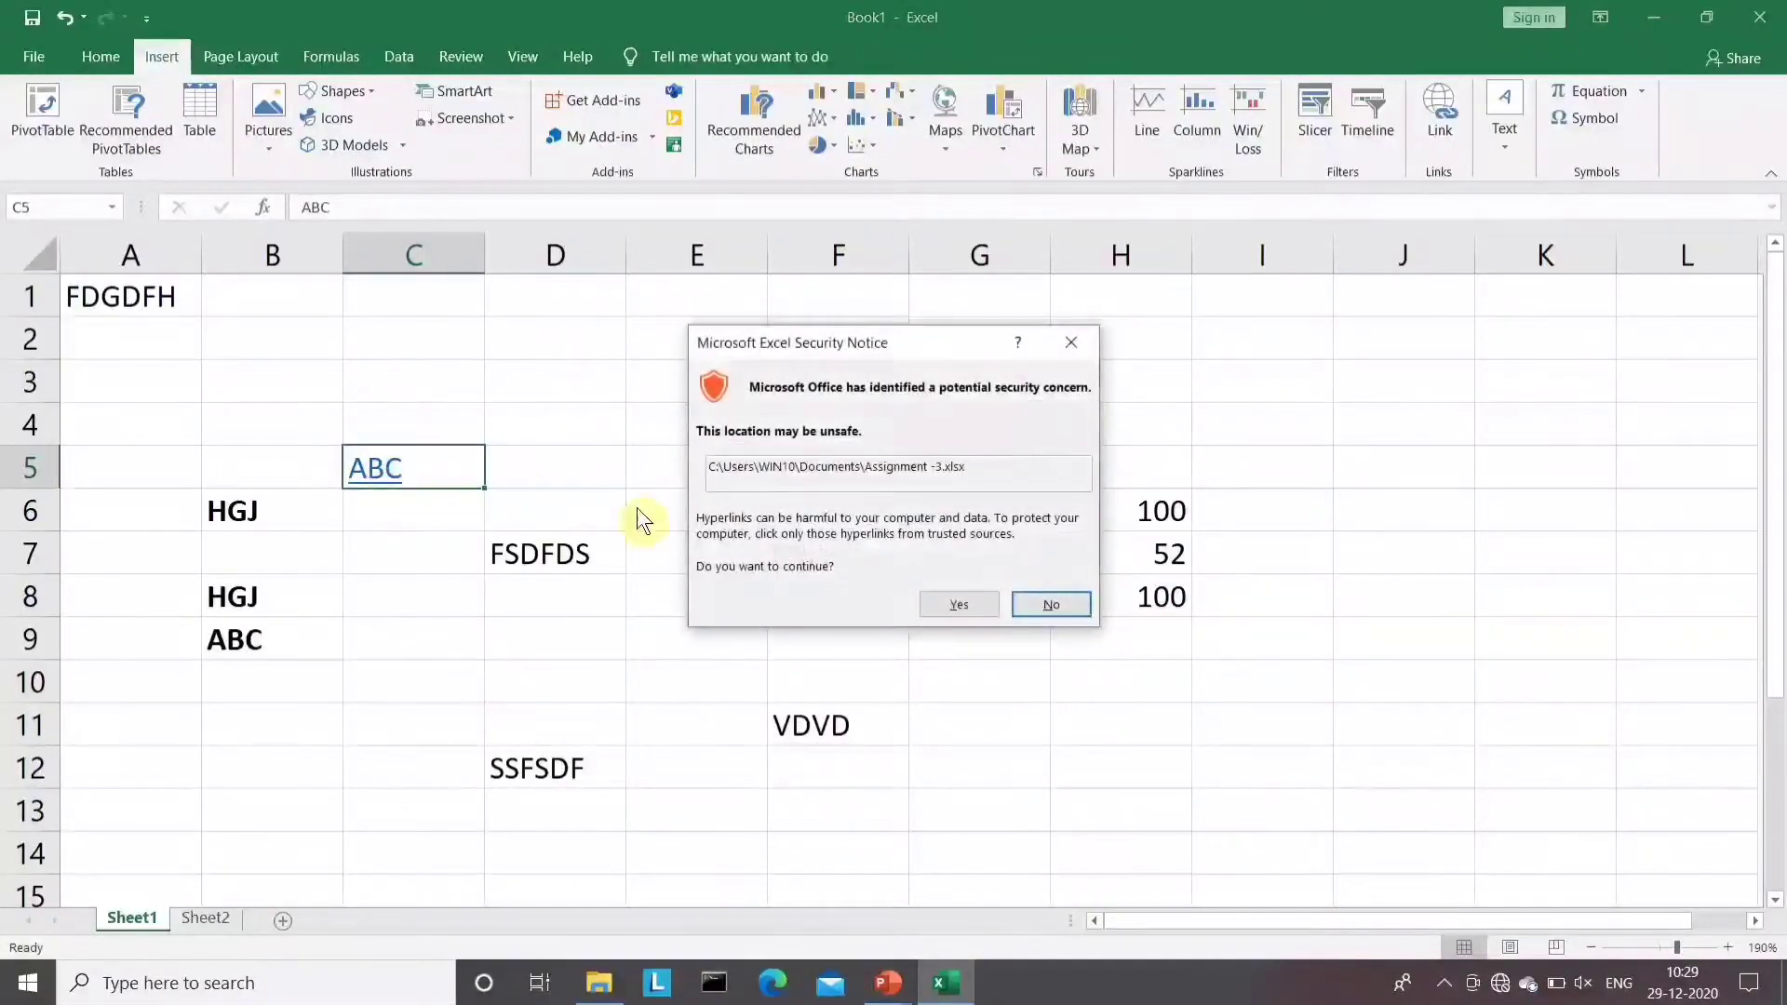
pyautogui.click(956, 603)
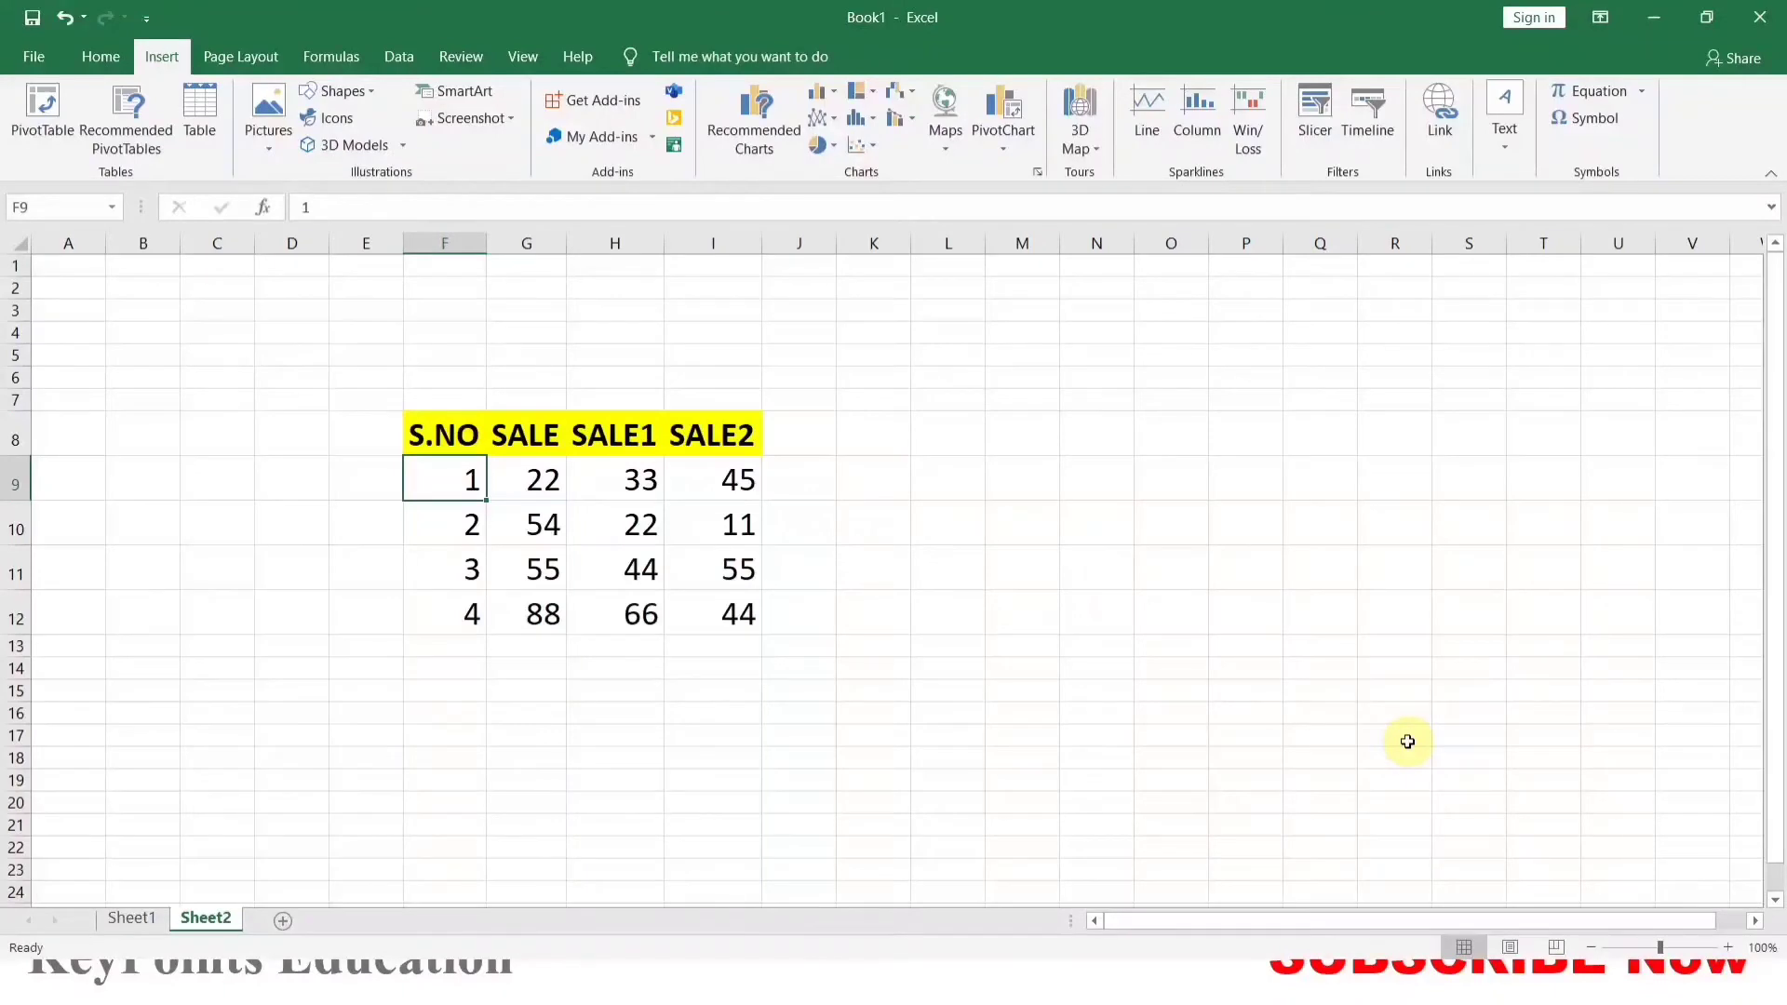
# Convert the sales data in F8:I12 on Sheet2 into a table with headers
pyautogui.click(391, 667)
pyautogui.moveTo(443, 435); pyautogui.dragTo(727, 617)
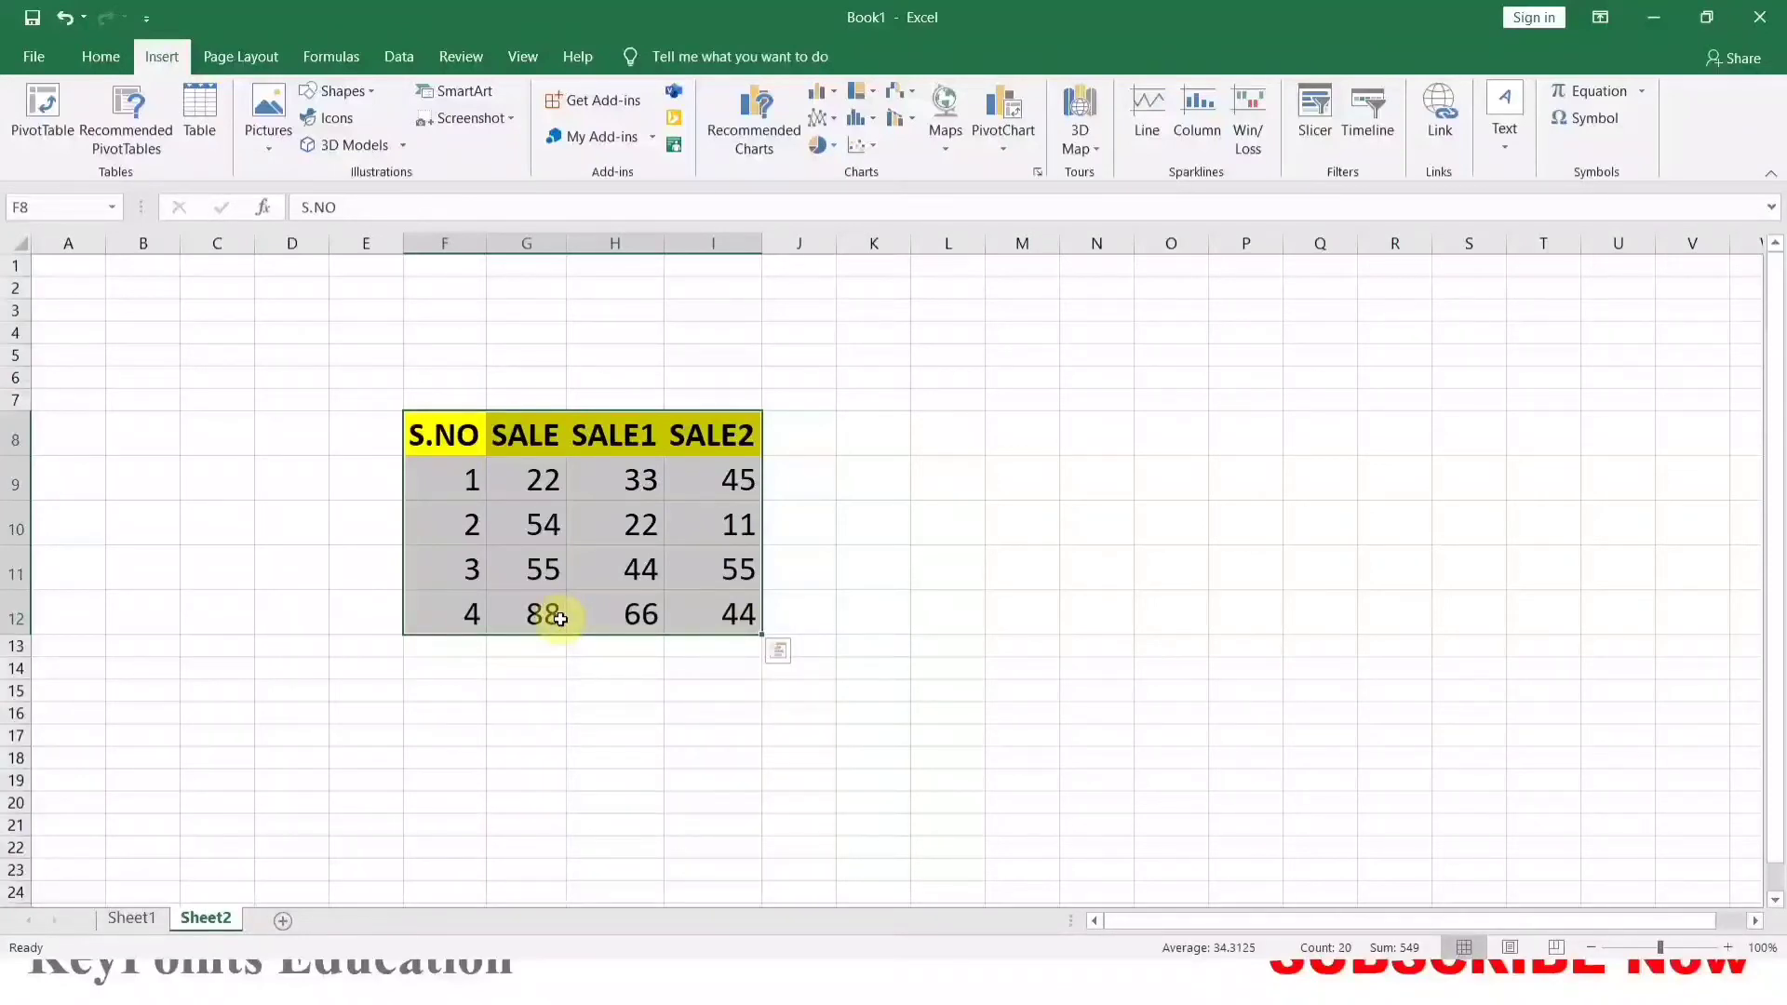
pyautogui.hotkey('ctrl', 't')
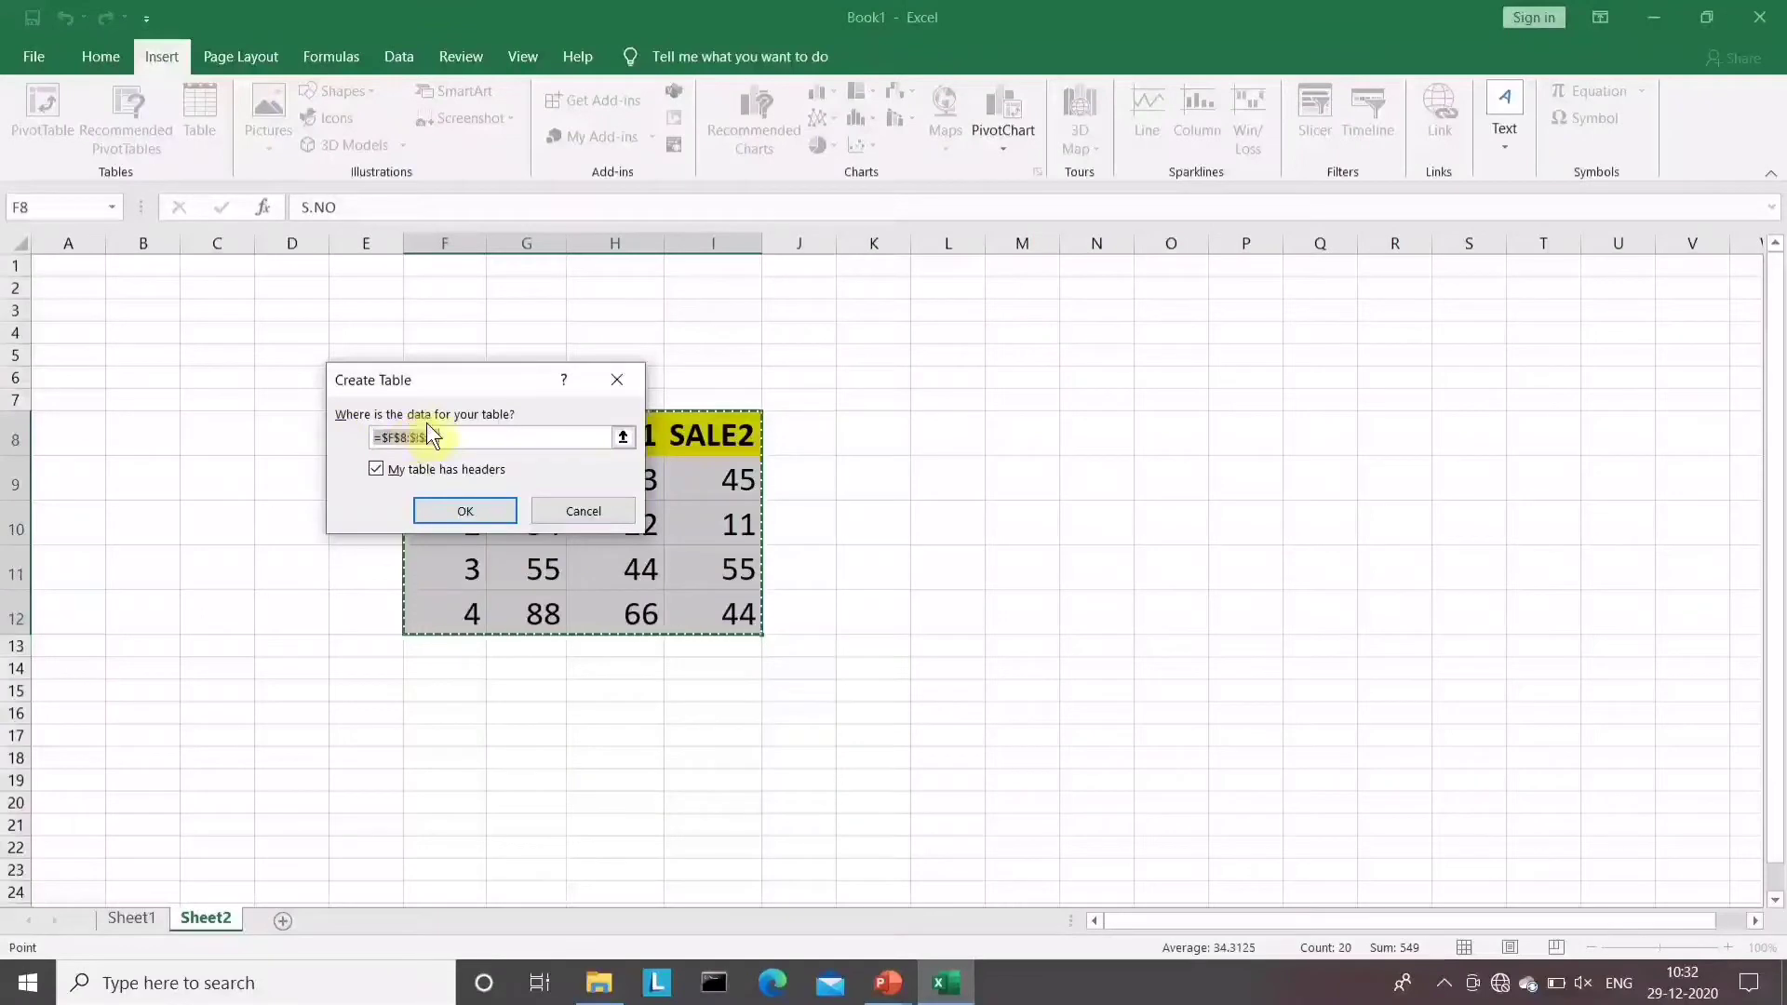
pyautogui.click(467, 512)
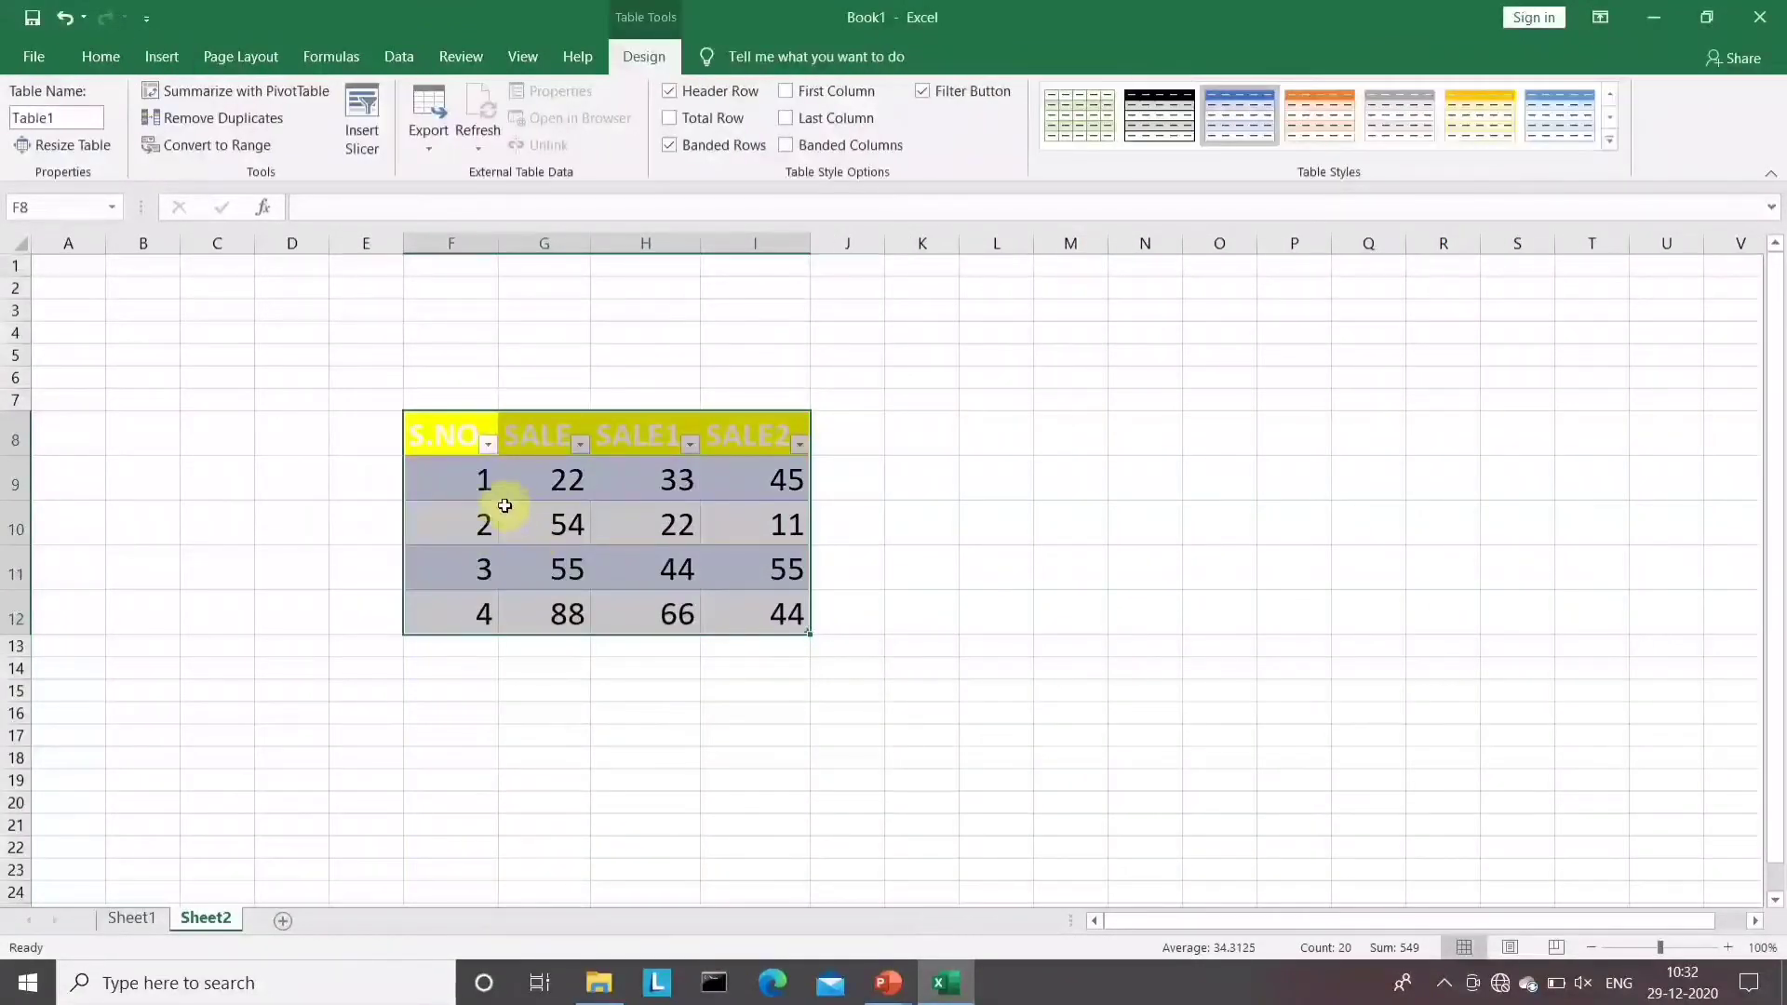
# Try the gray table style on the sales table and apply the gold banded style
pyautogui.click(434, 480)
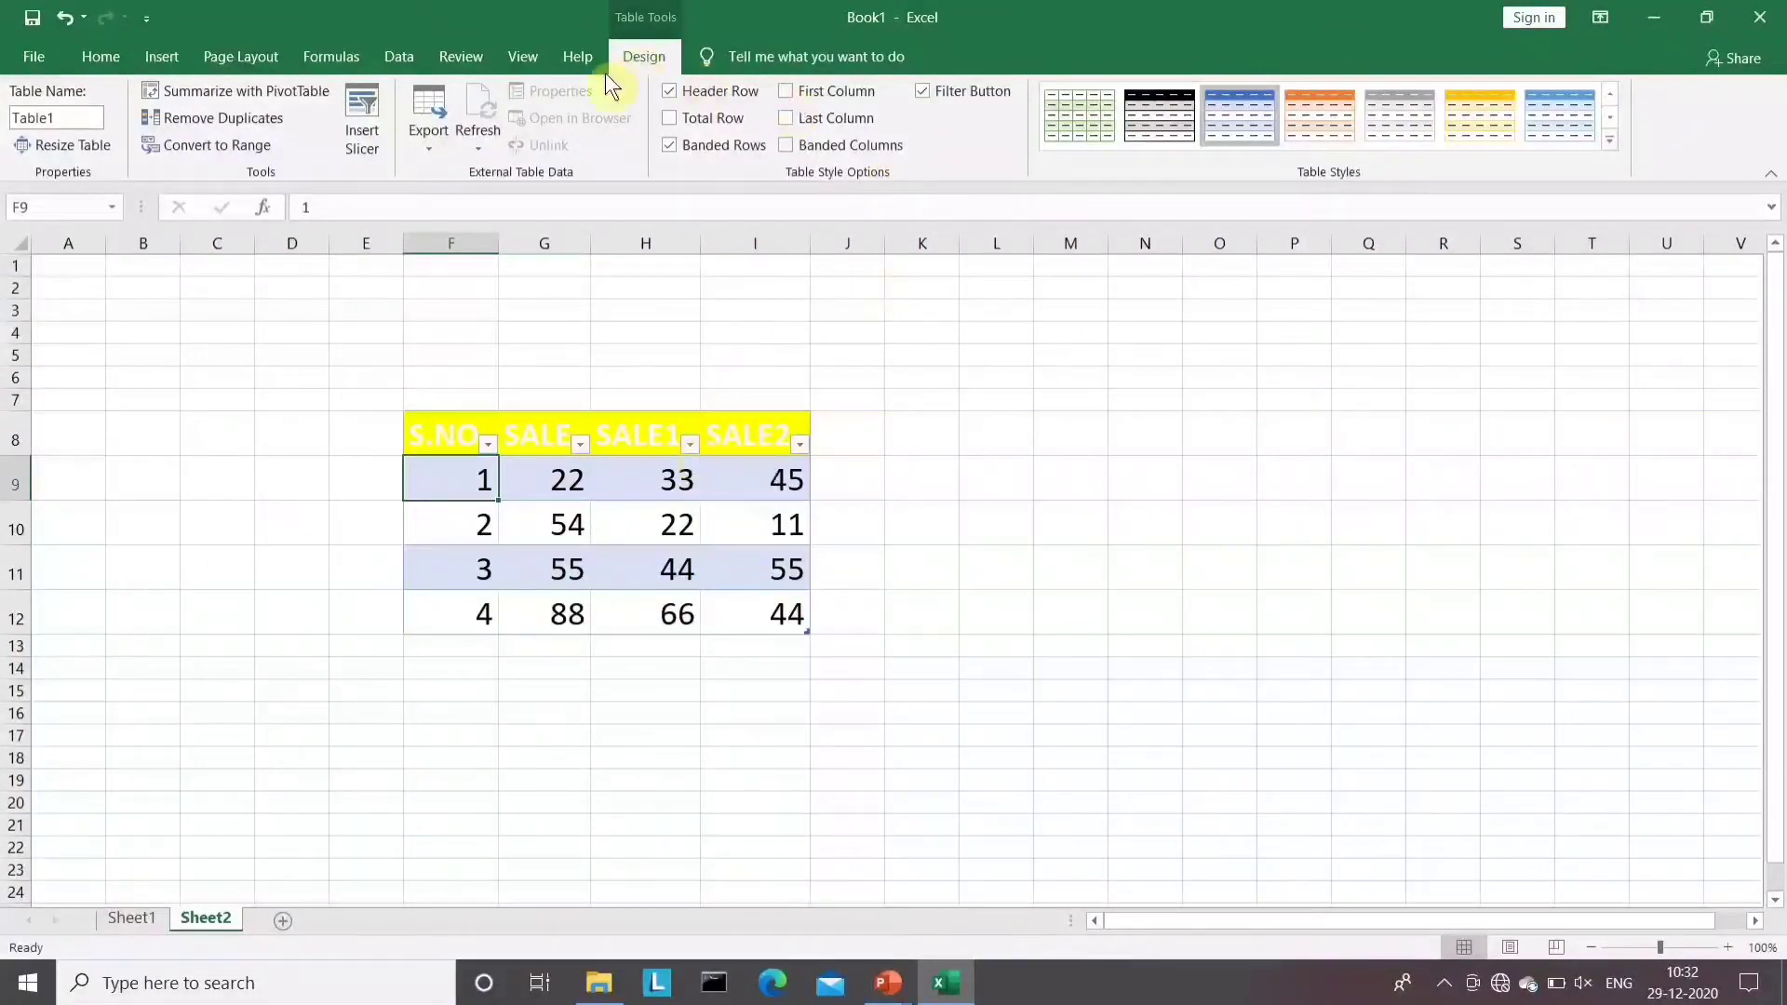
pyautogui.click(1410, 112)
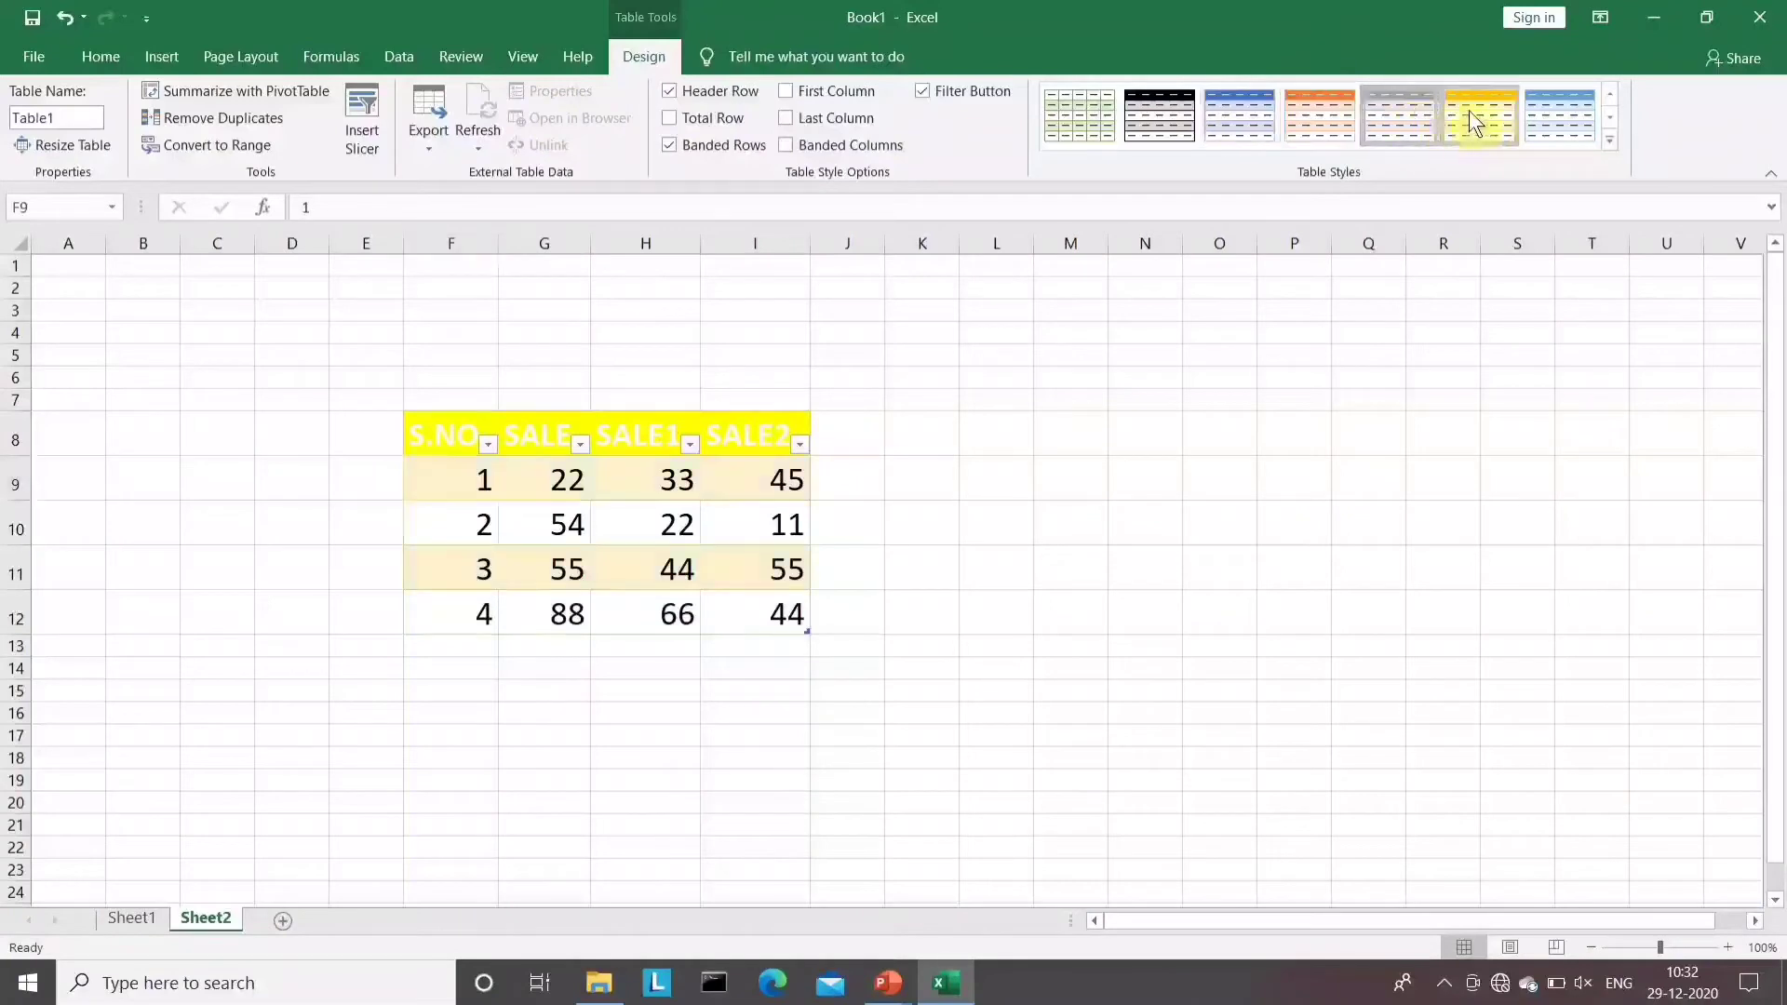
pyautogui.click(1471, 110)
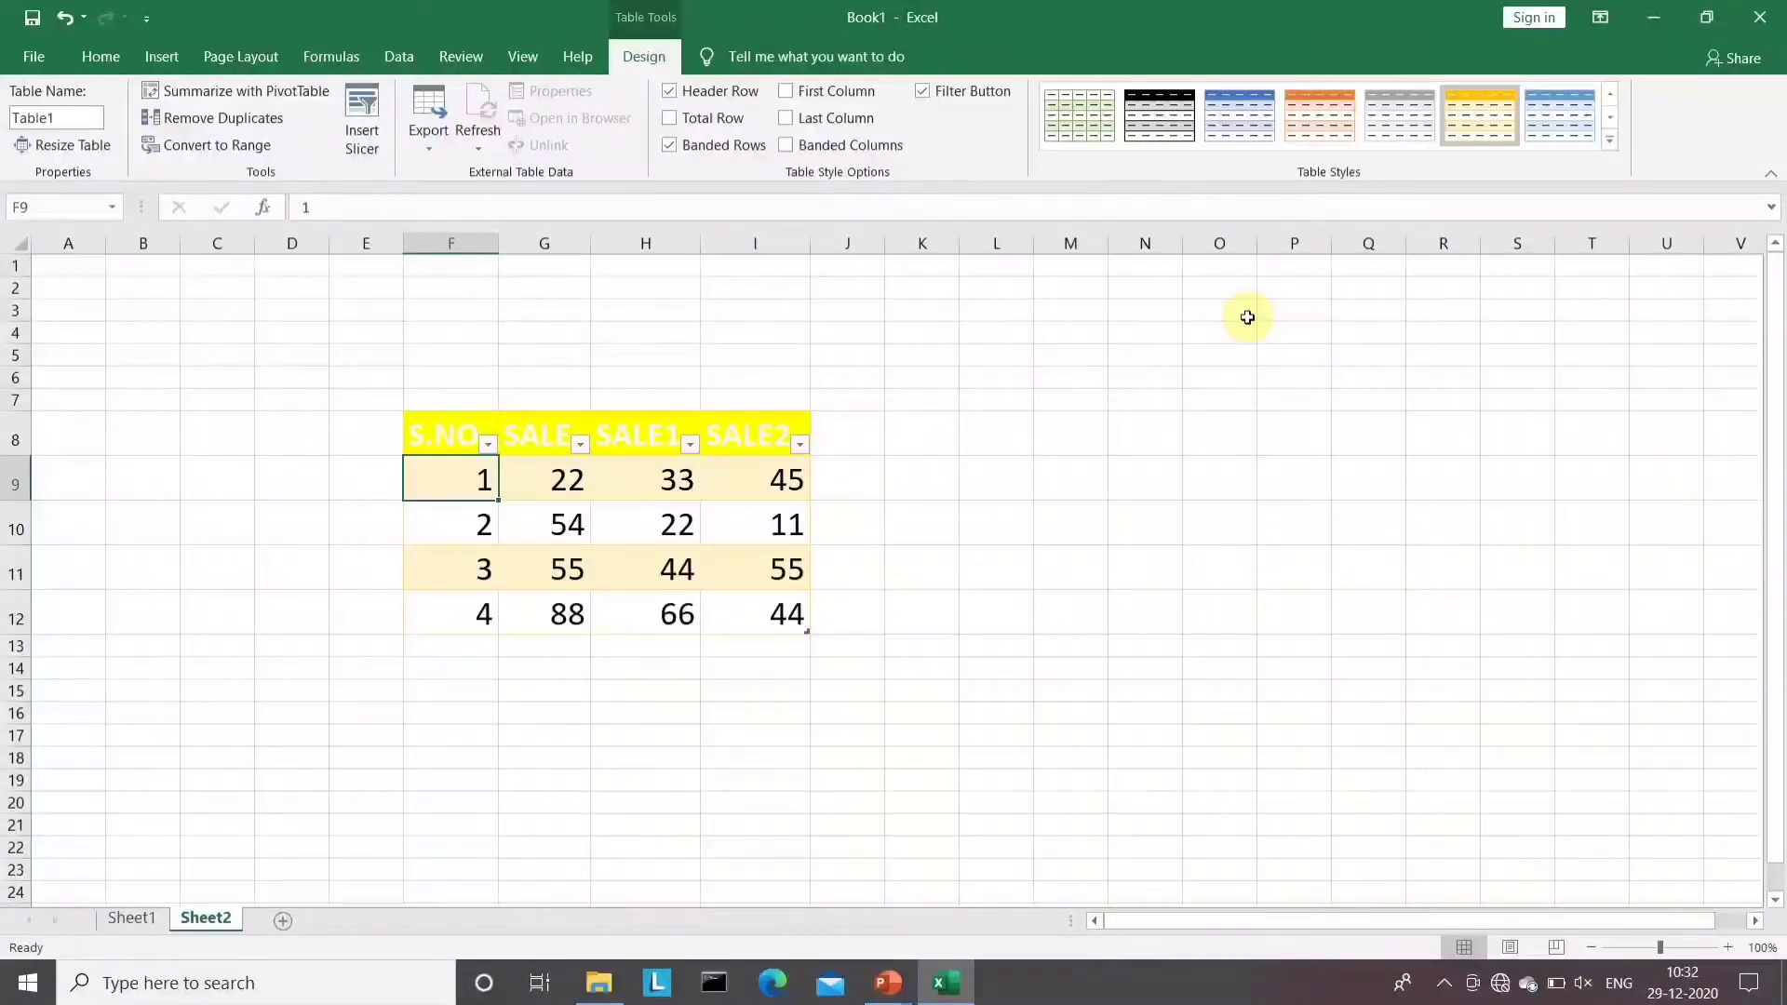
# Undo the table style changes and the conversion of F8:I12 into a table
pyautogui.hotkey('ctrl', 'z')
pyautogui.hotkey('ctrl', 'z')
pyautogui.hotkey('ctrl', 'z')
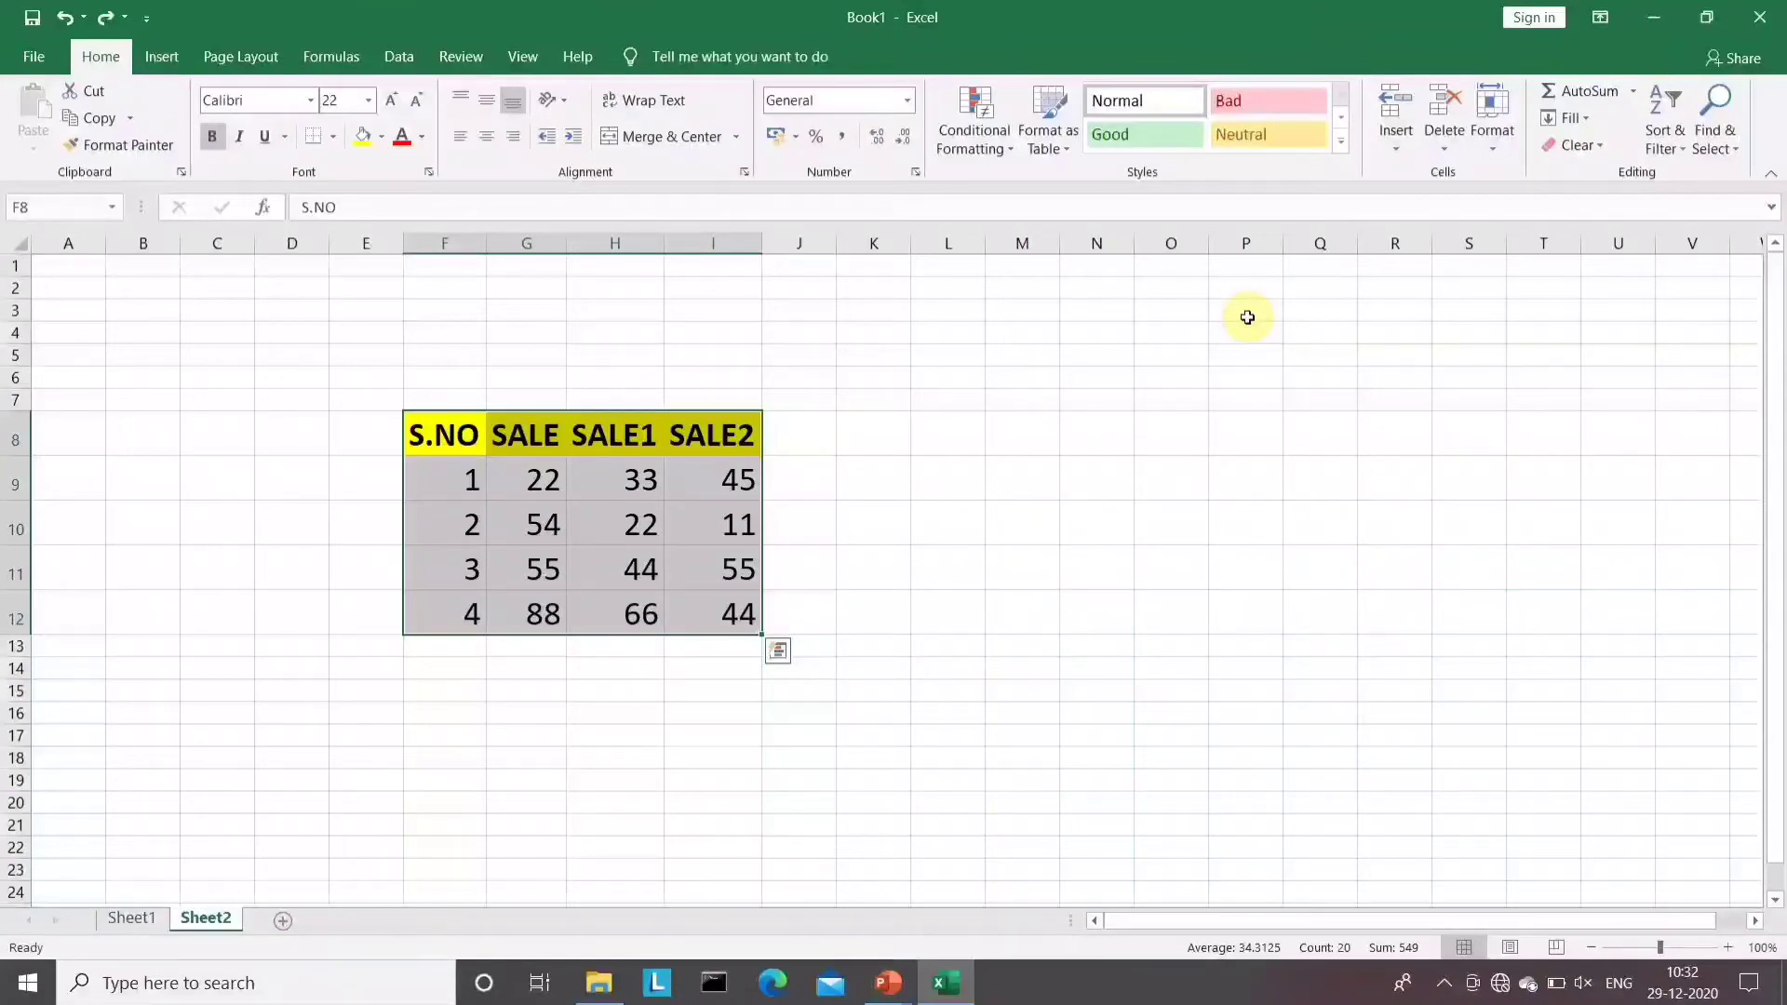
# Create a table with headers again from the selected range F8:I12
pyautogui.hotkey('ctrl', 't')
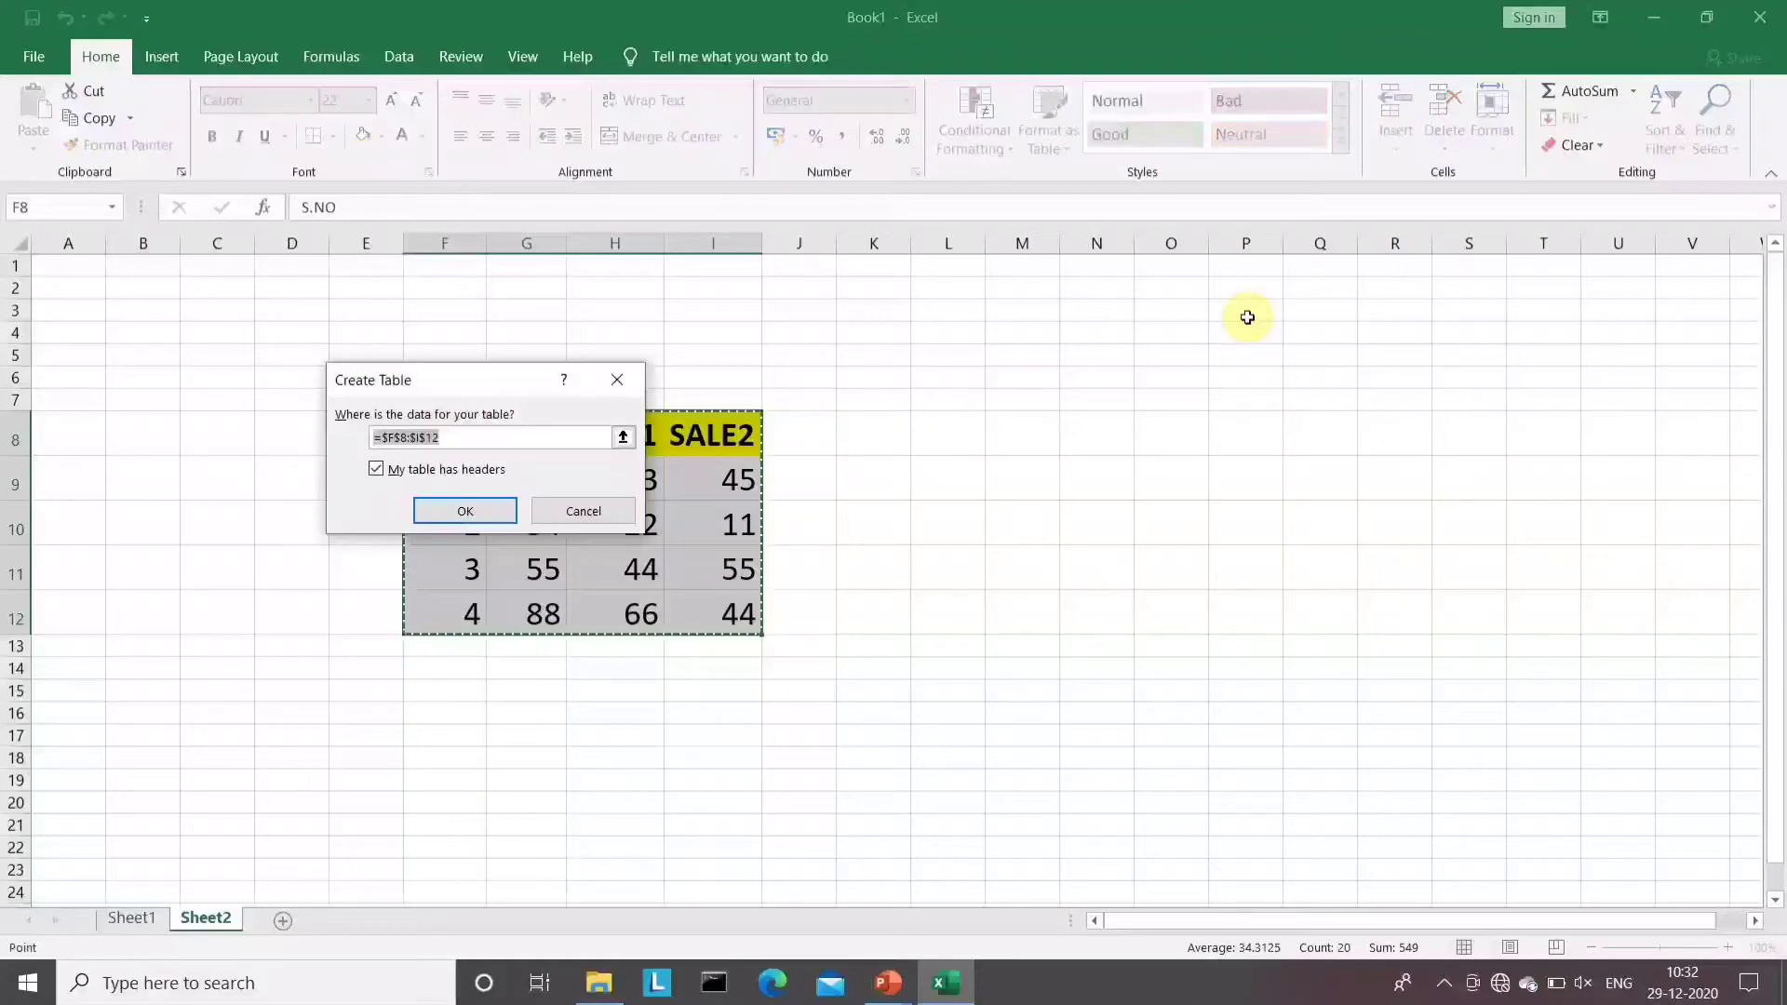
pyautogui.click(450, 512)
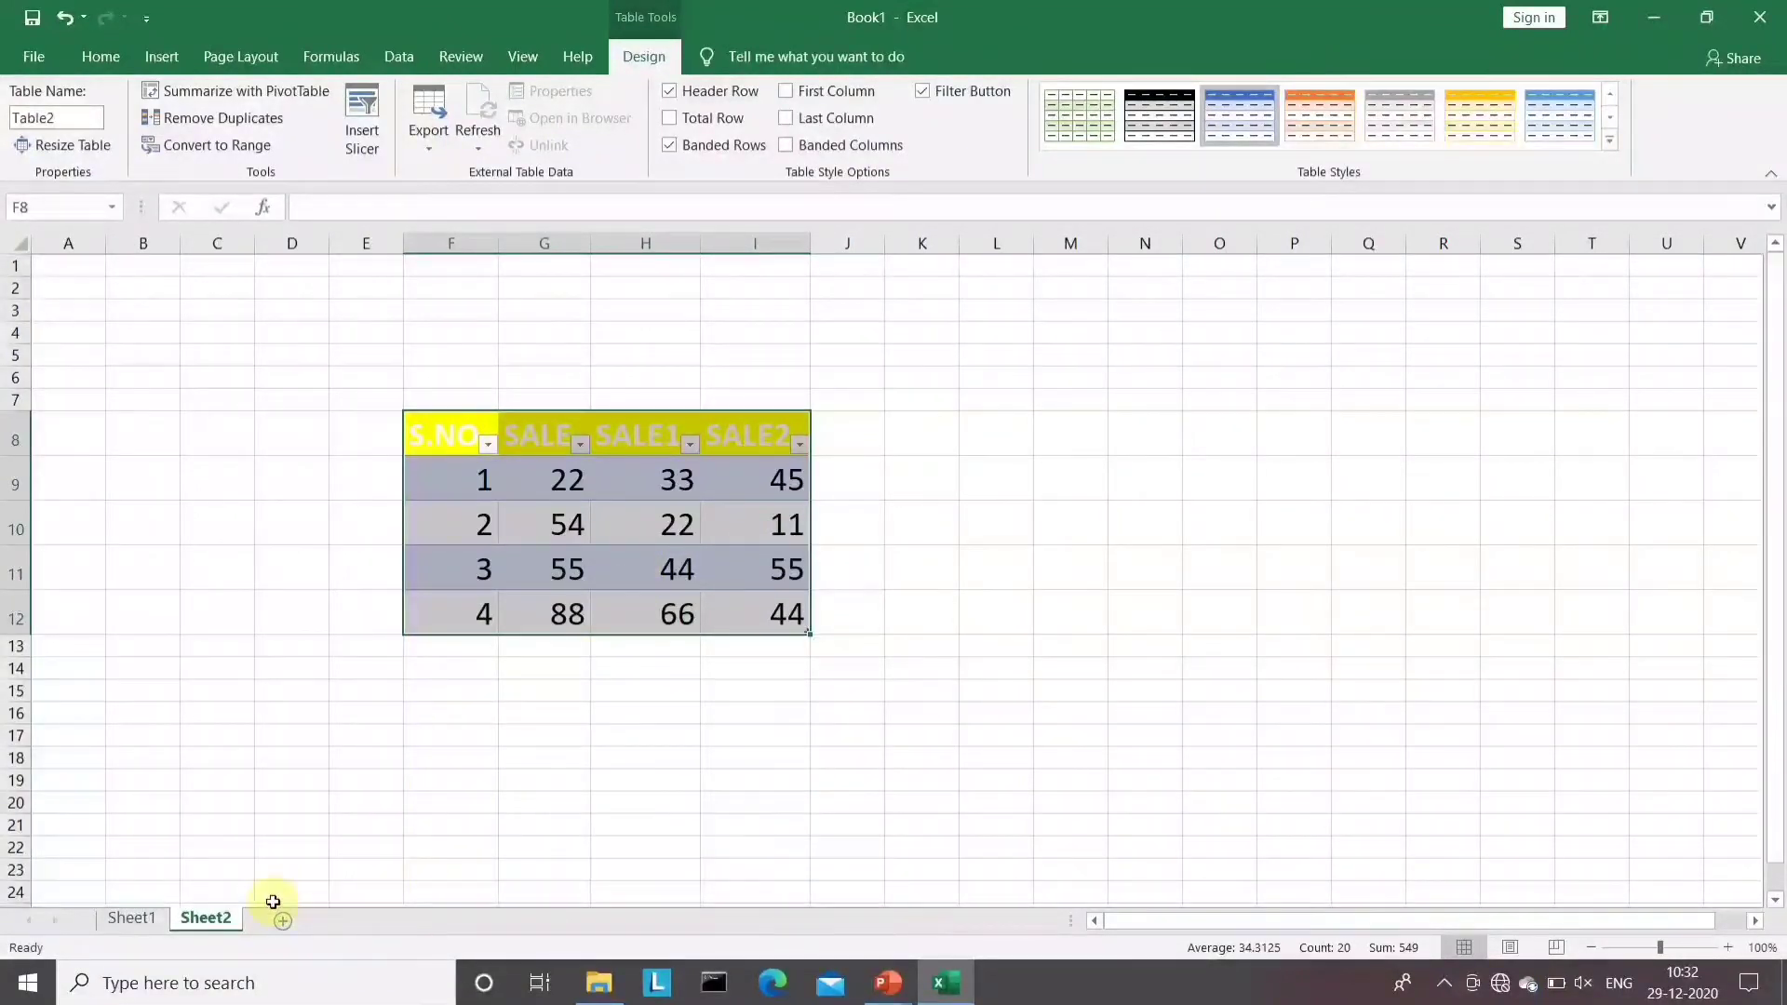
# Return to Sheet1, create a new blank workbook and close it
pyautogui.click(132, 922)
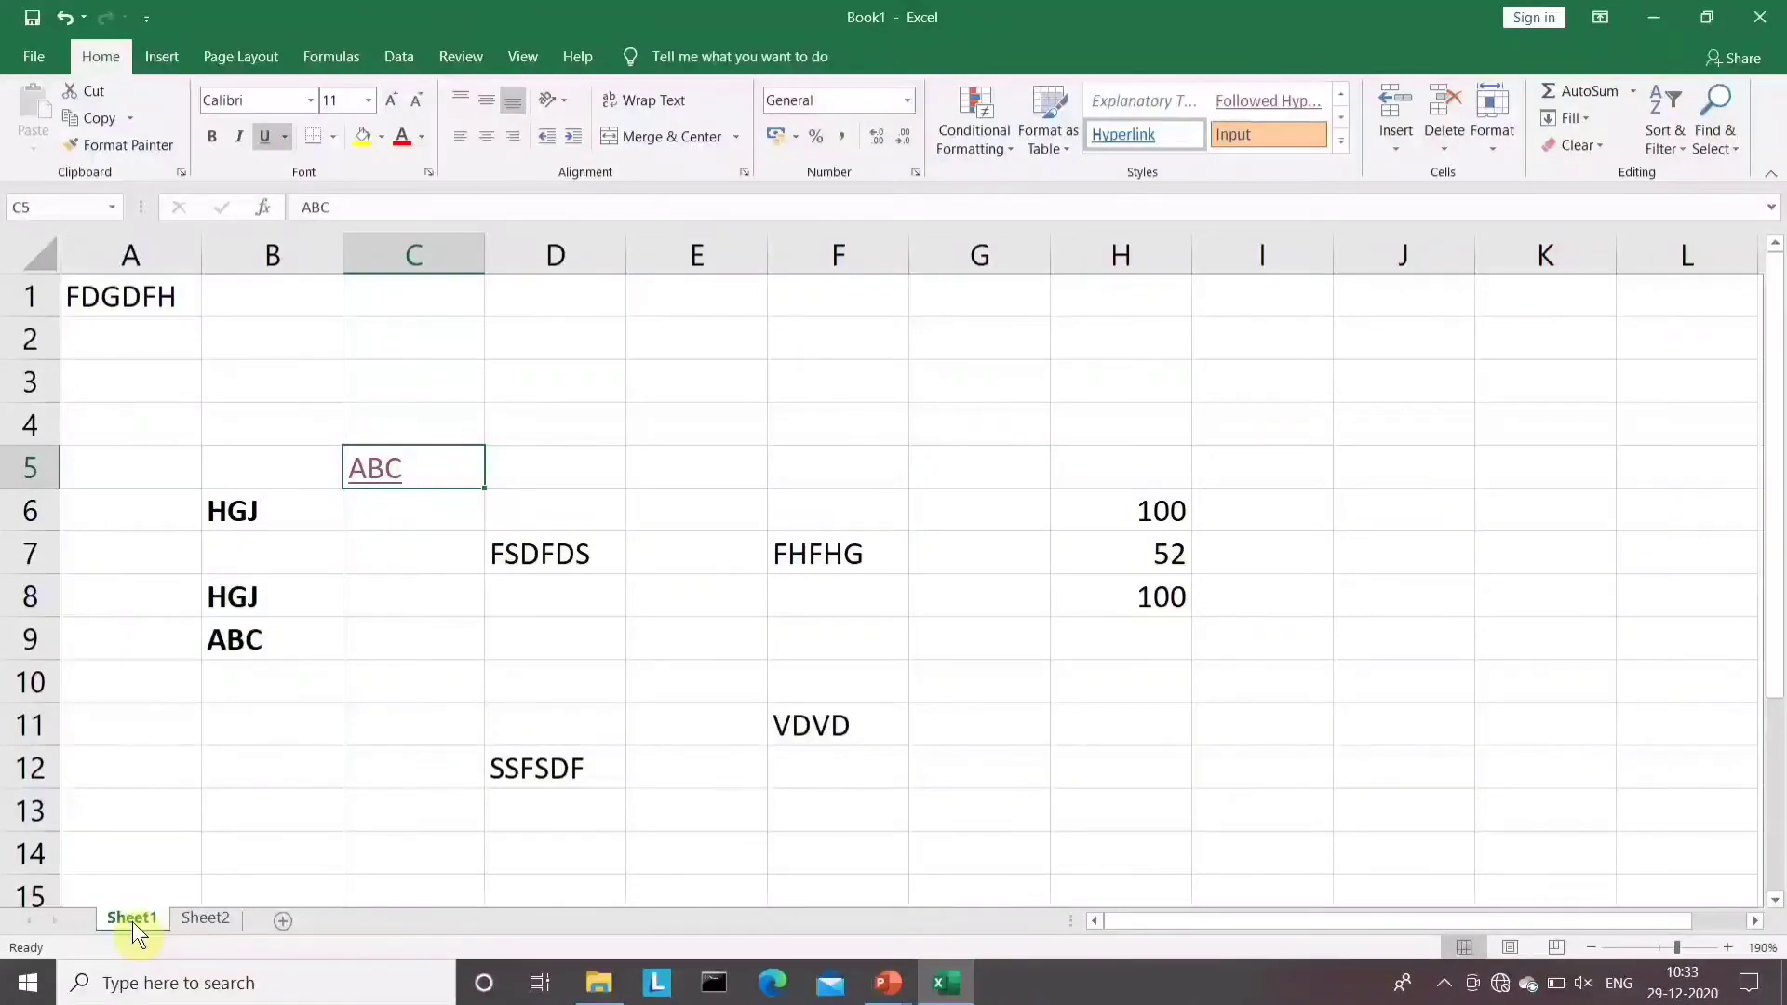
pyautogui.hotkey('ctrl', 'n')
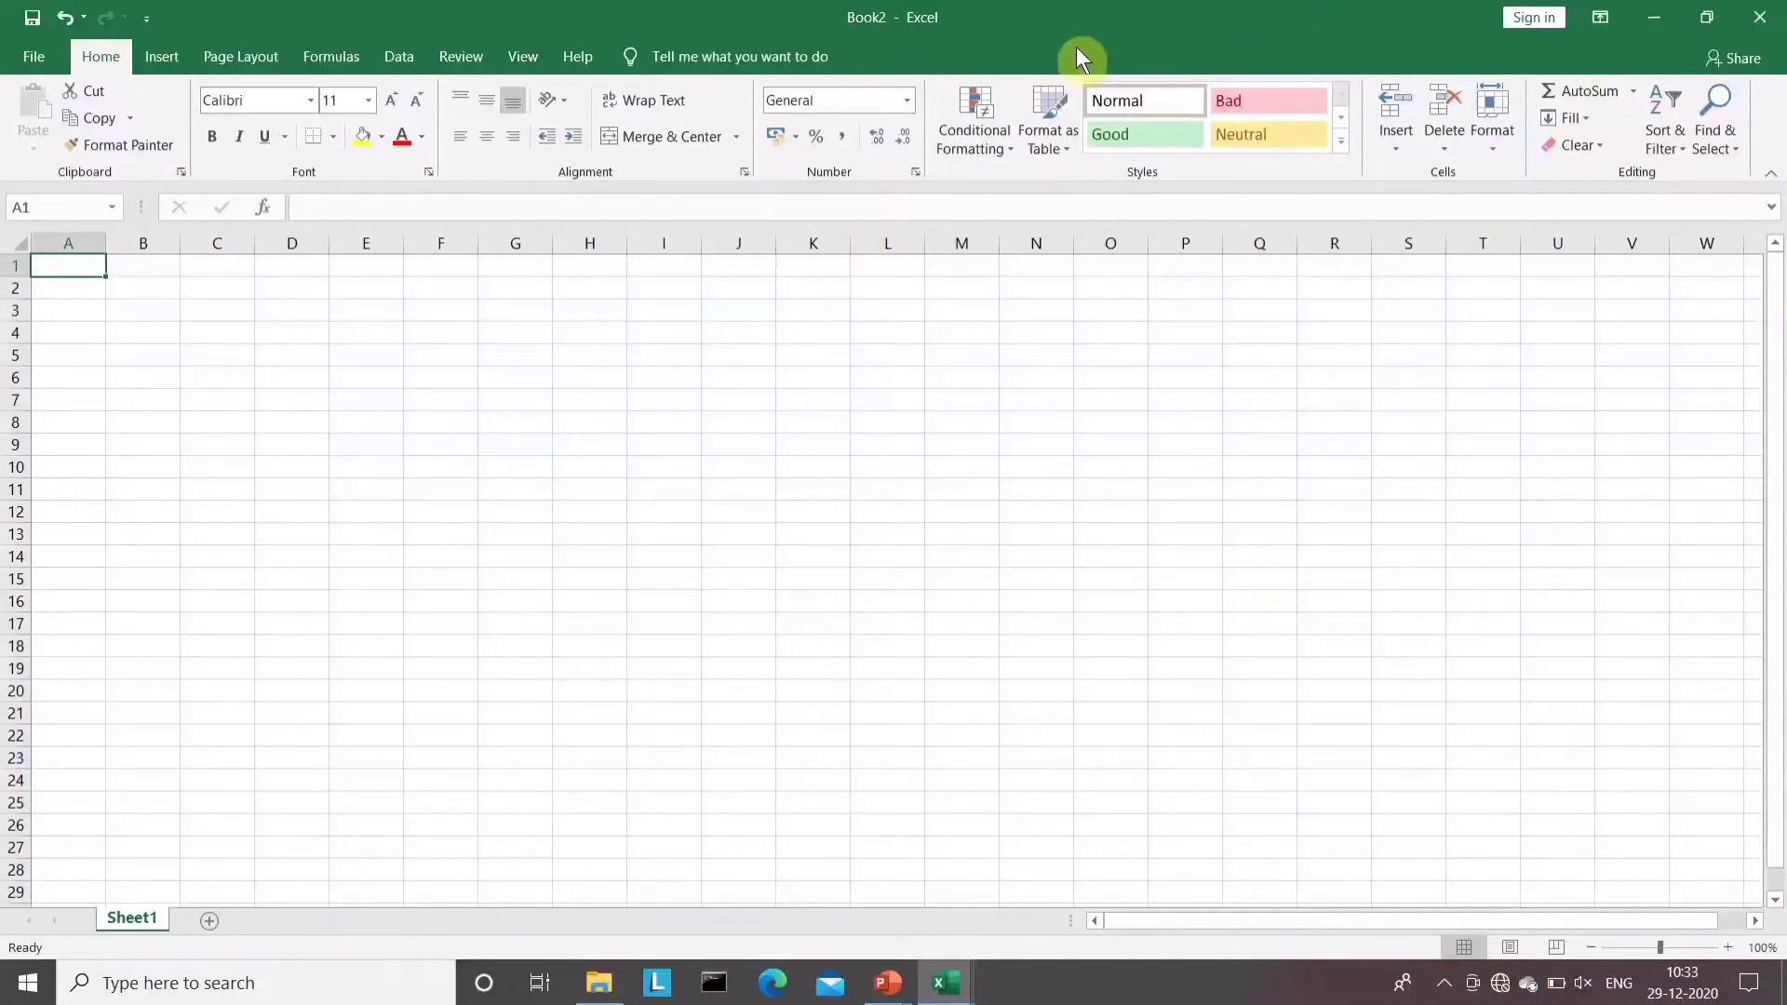
pyautogui.click(1760, 17)
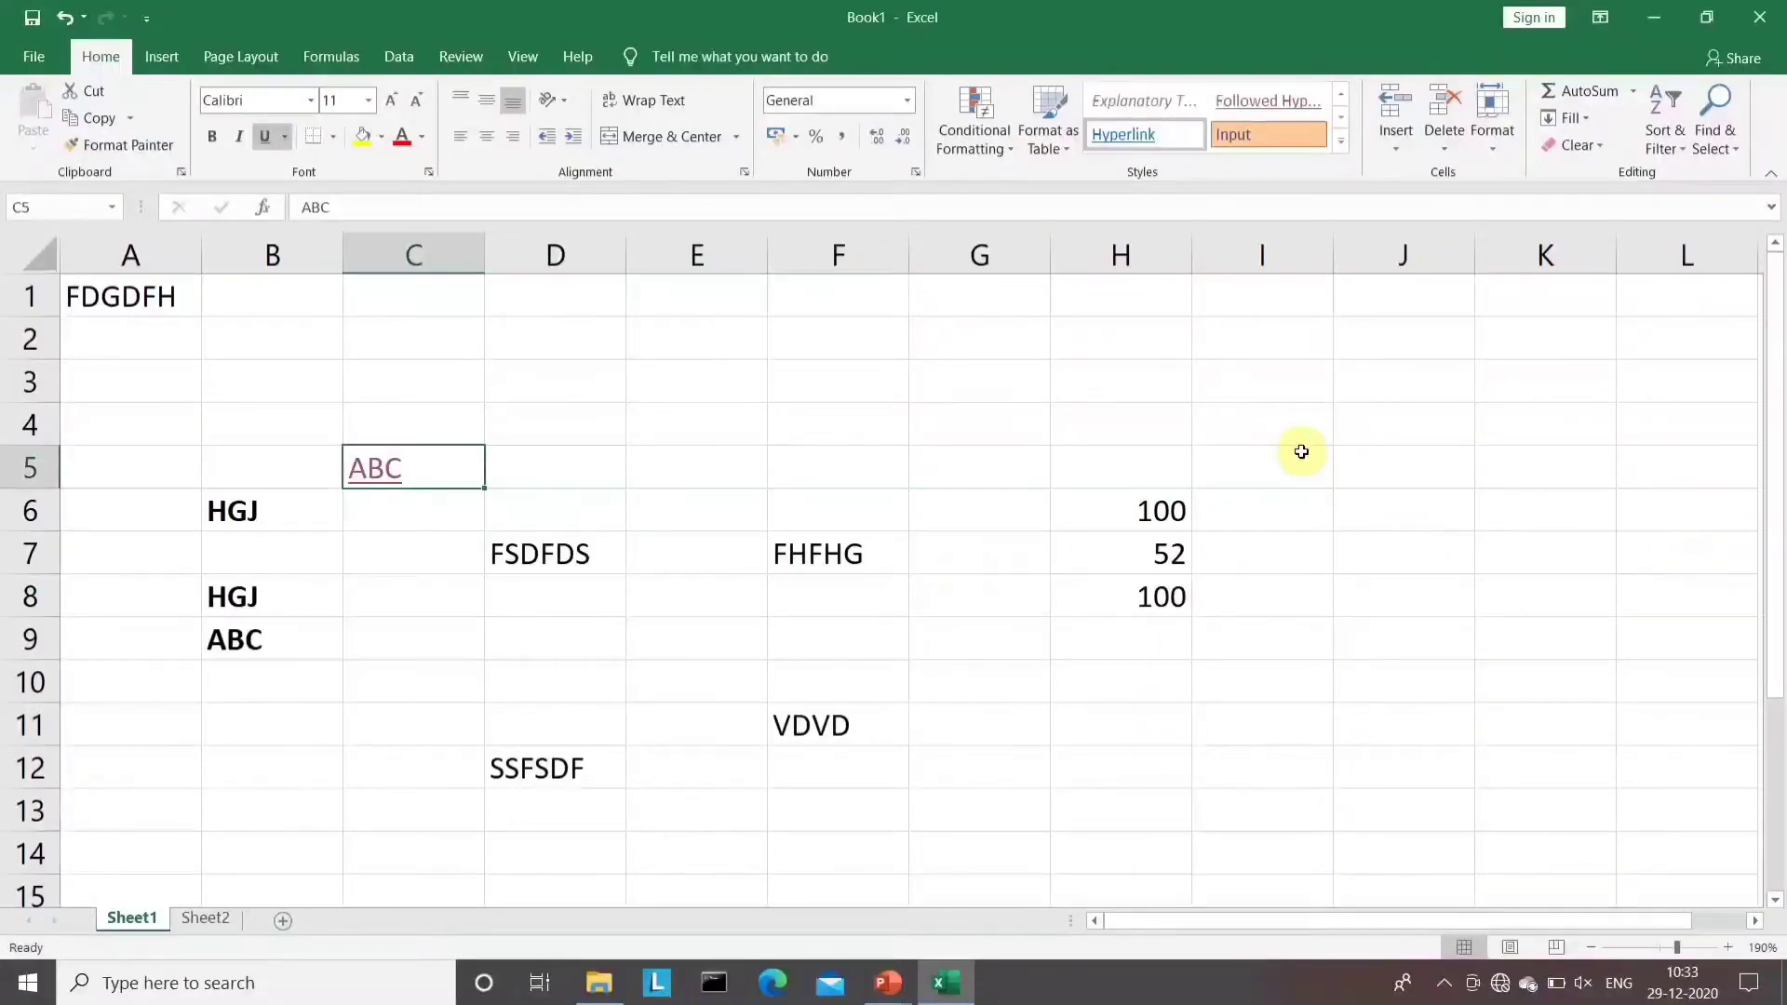
# Try to open the recent Assigment workbook located on the Desktop
pyautogui.hotkey('ctrl', 'o')
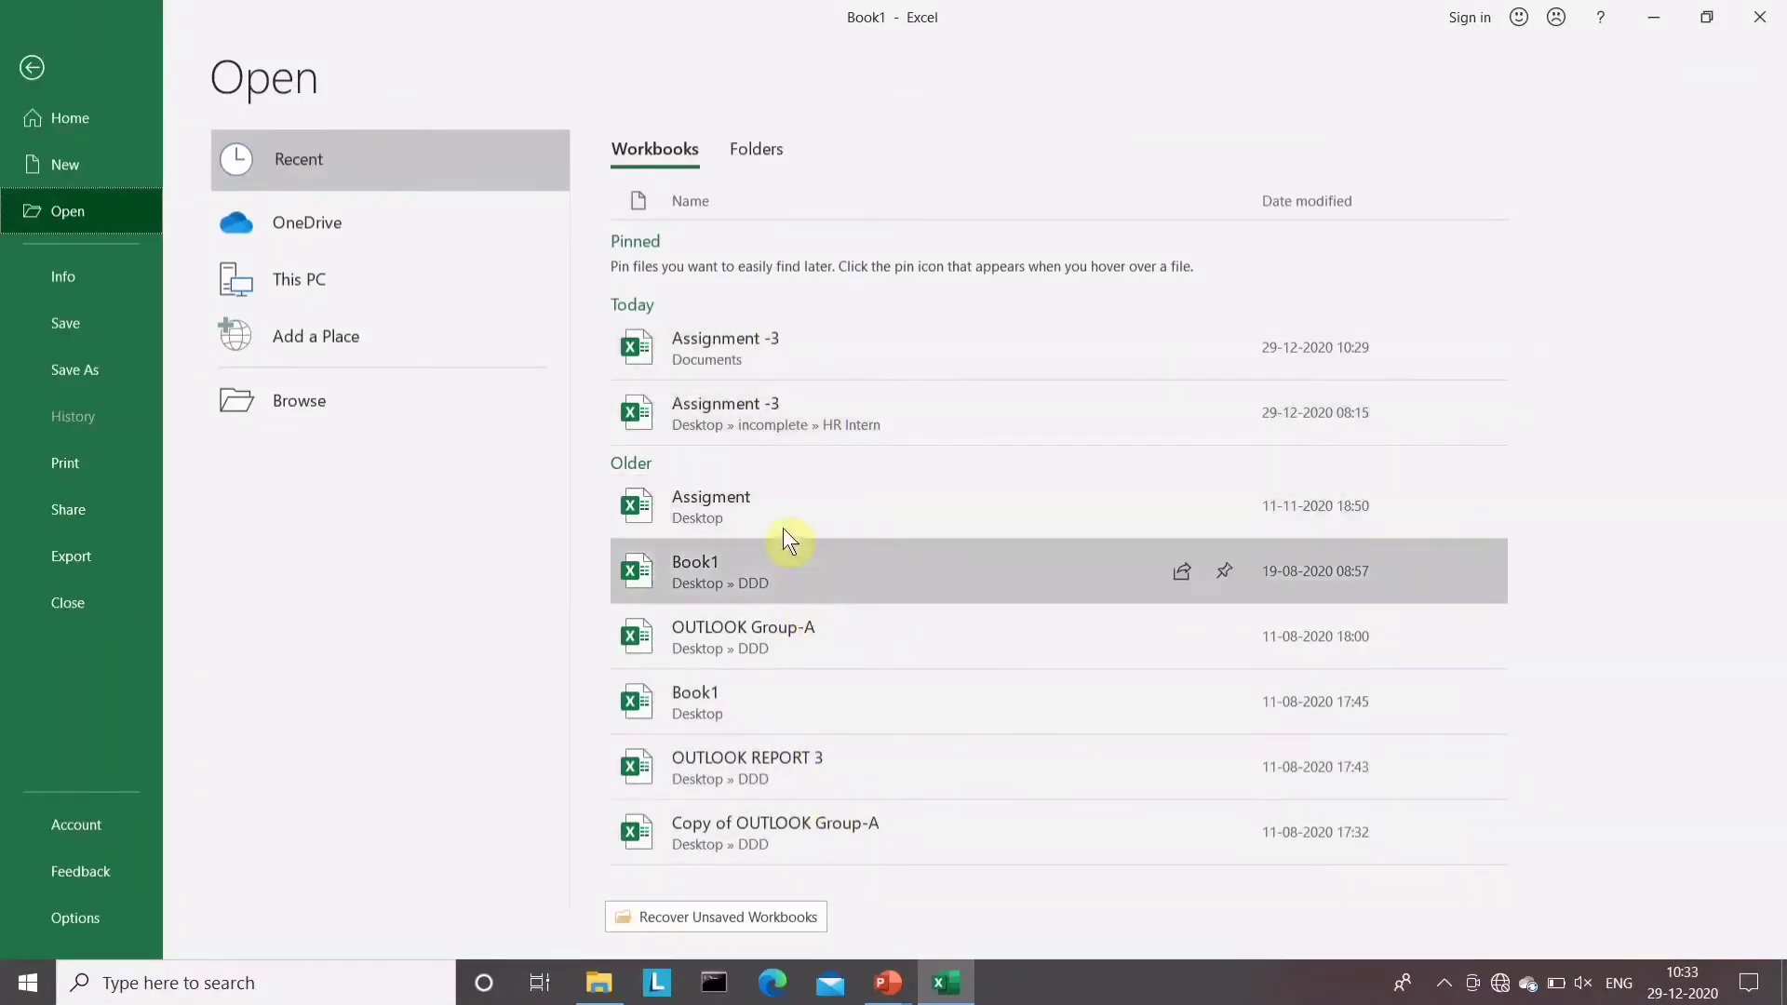
pyautogui.click(765, 497)
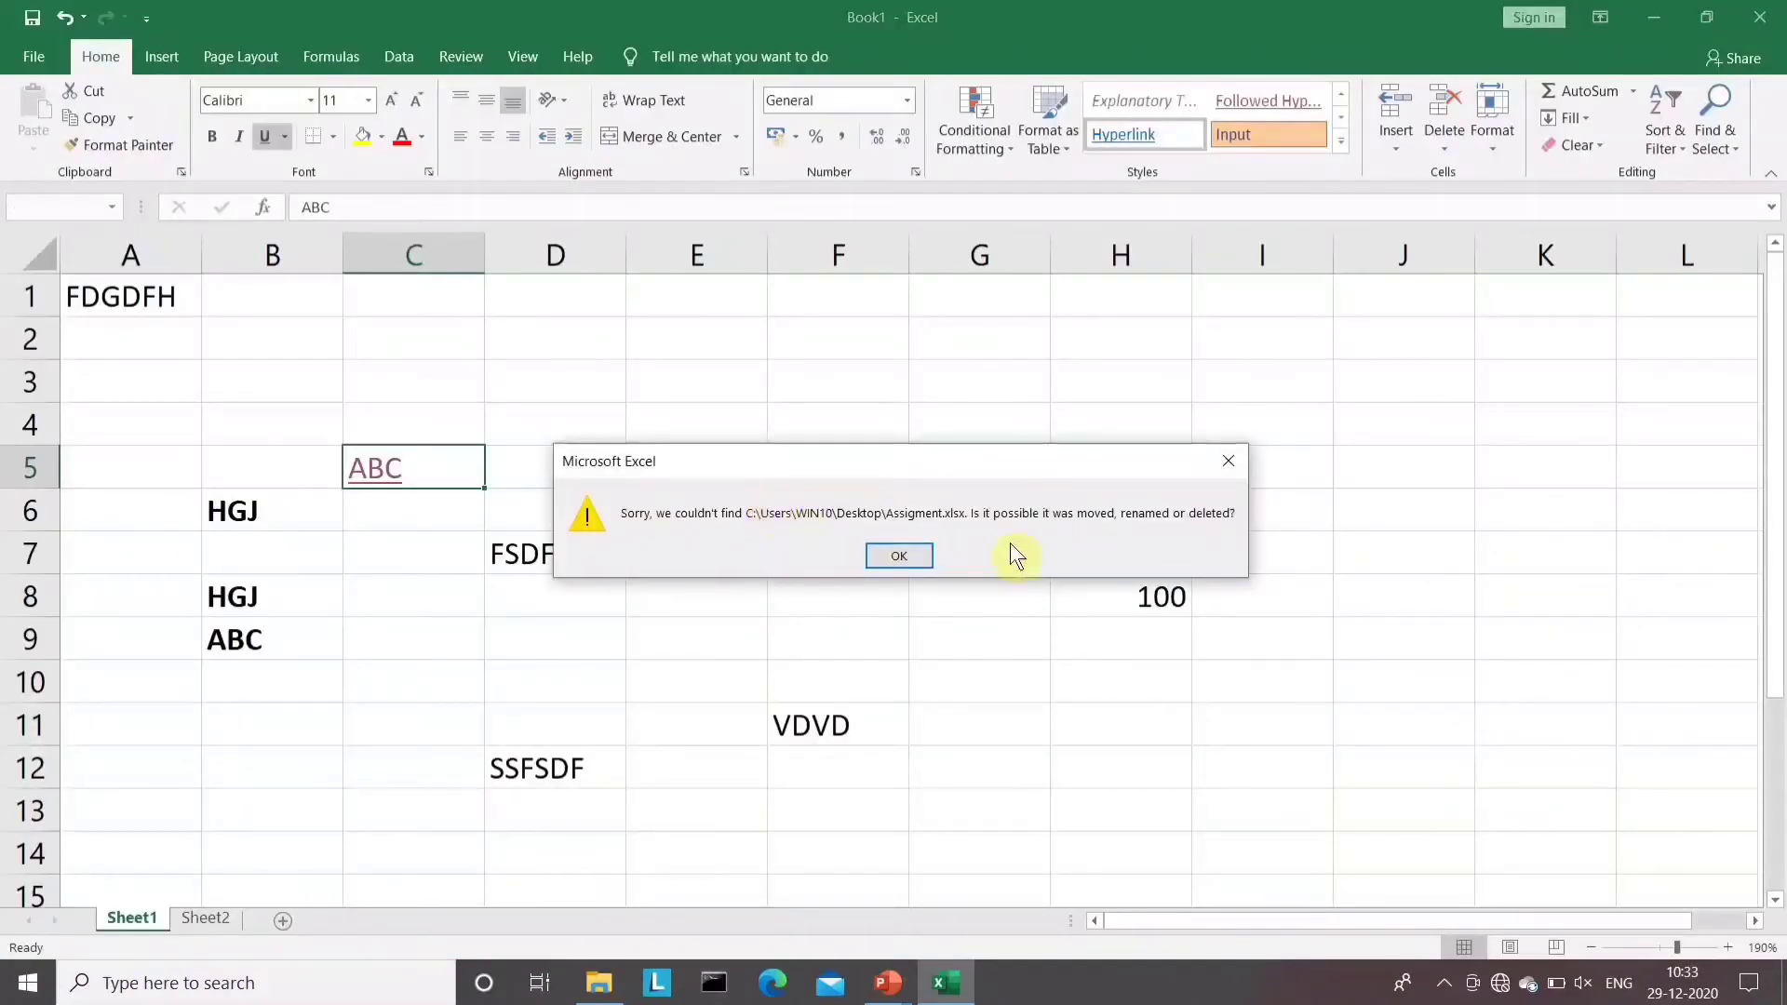
pyautogui.click(926, 551)
# Open the Assignment -3 workbook from the recent workbooks and close it
pyautogui.hotkey('ctrl', 'o')
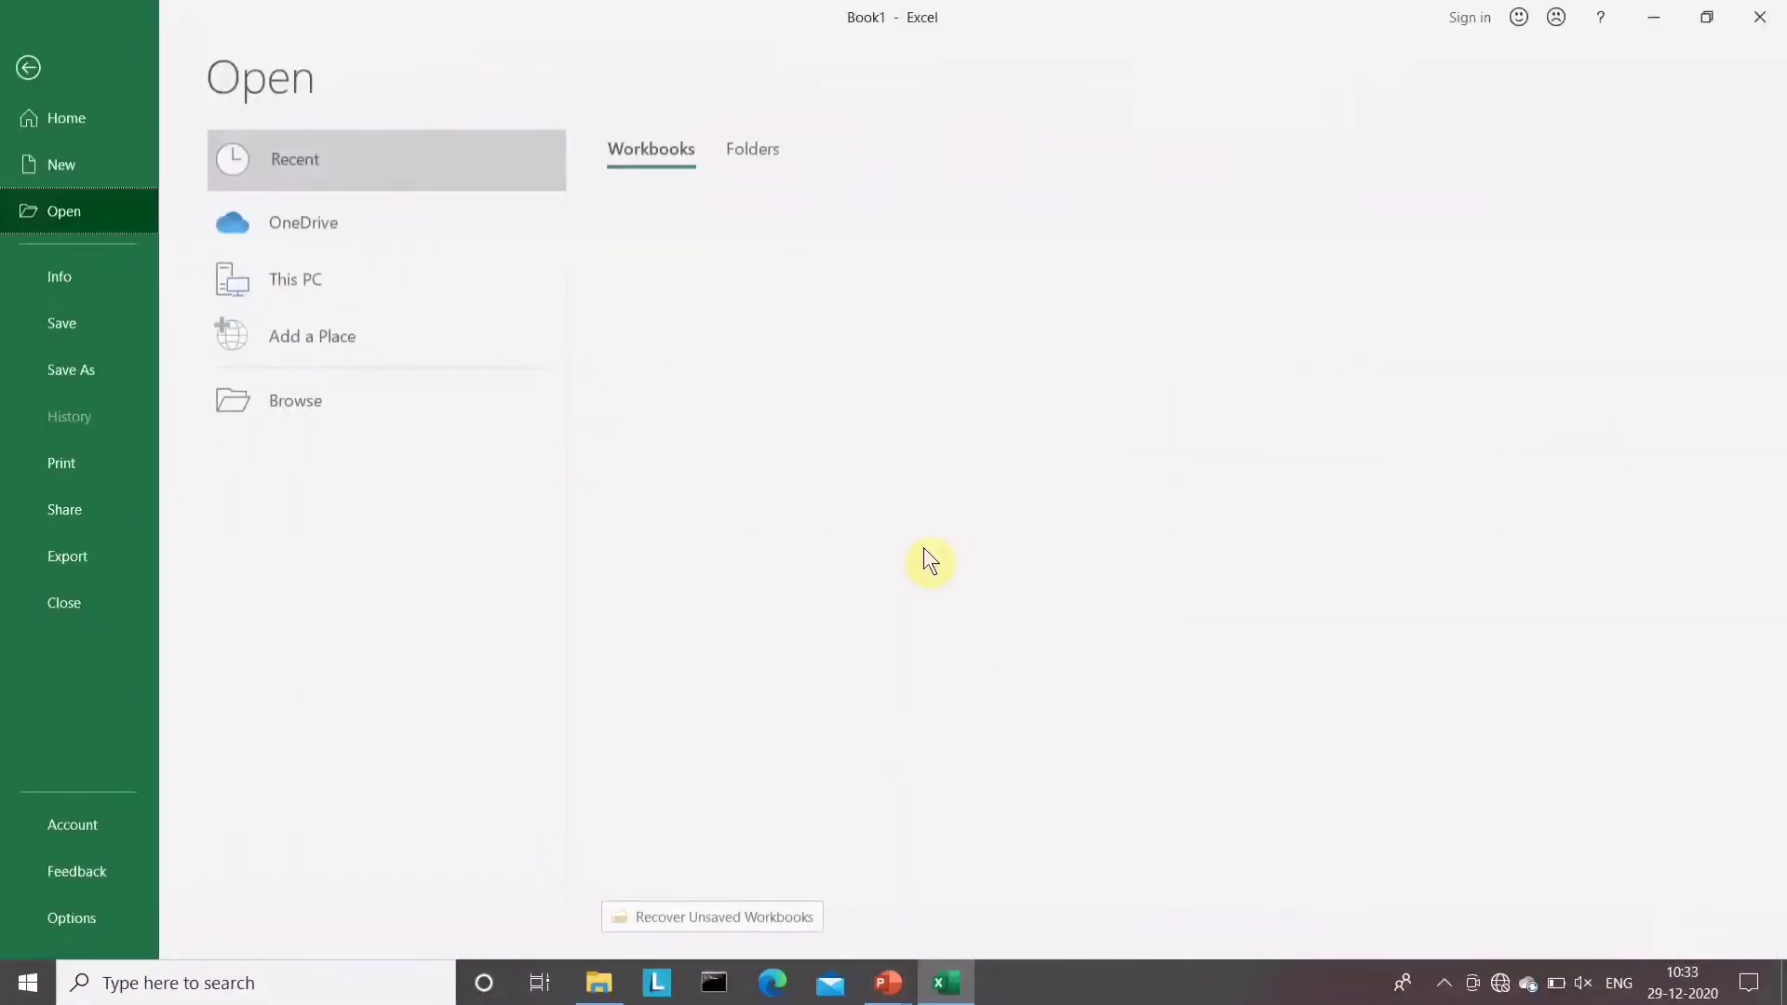
pyautogui.click(697, 385)
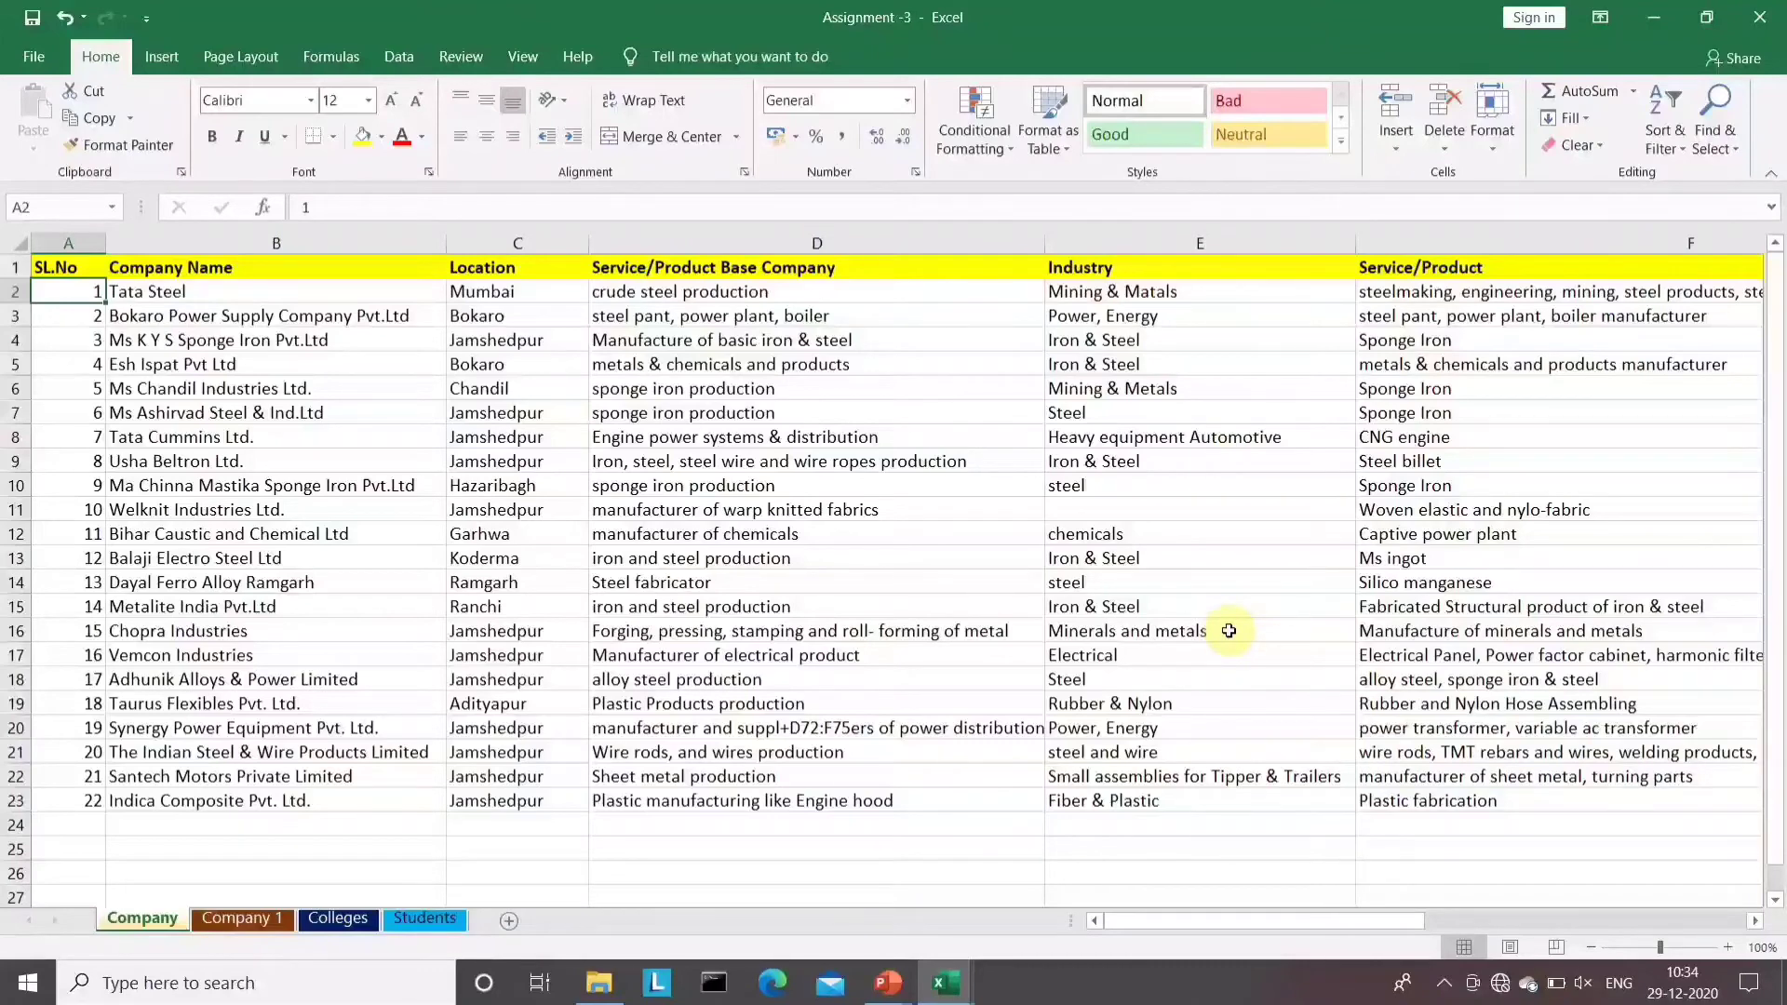
pyautogui.hotkey('ctrl', 'w')
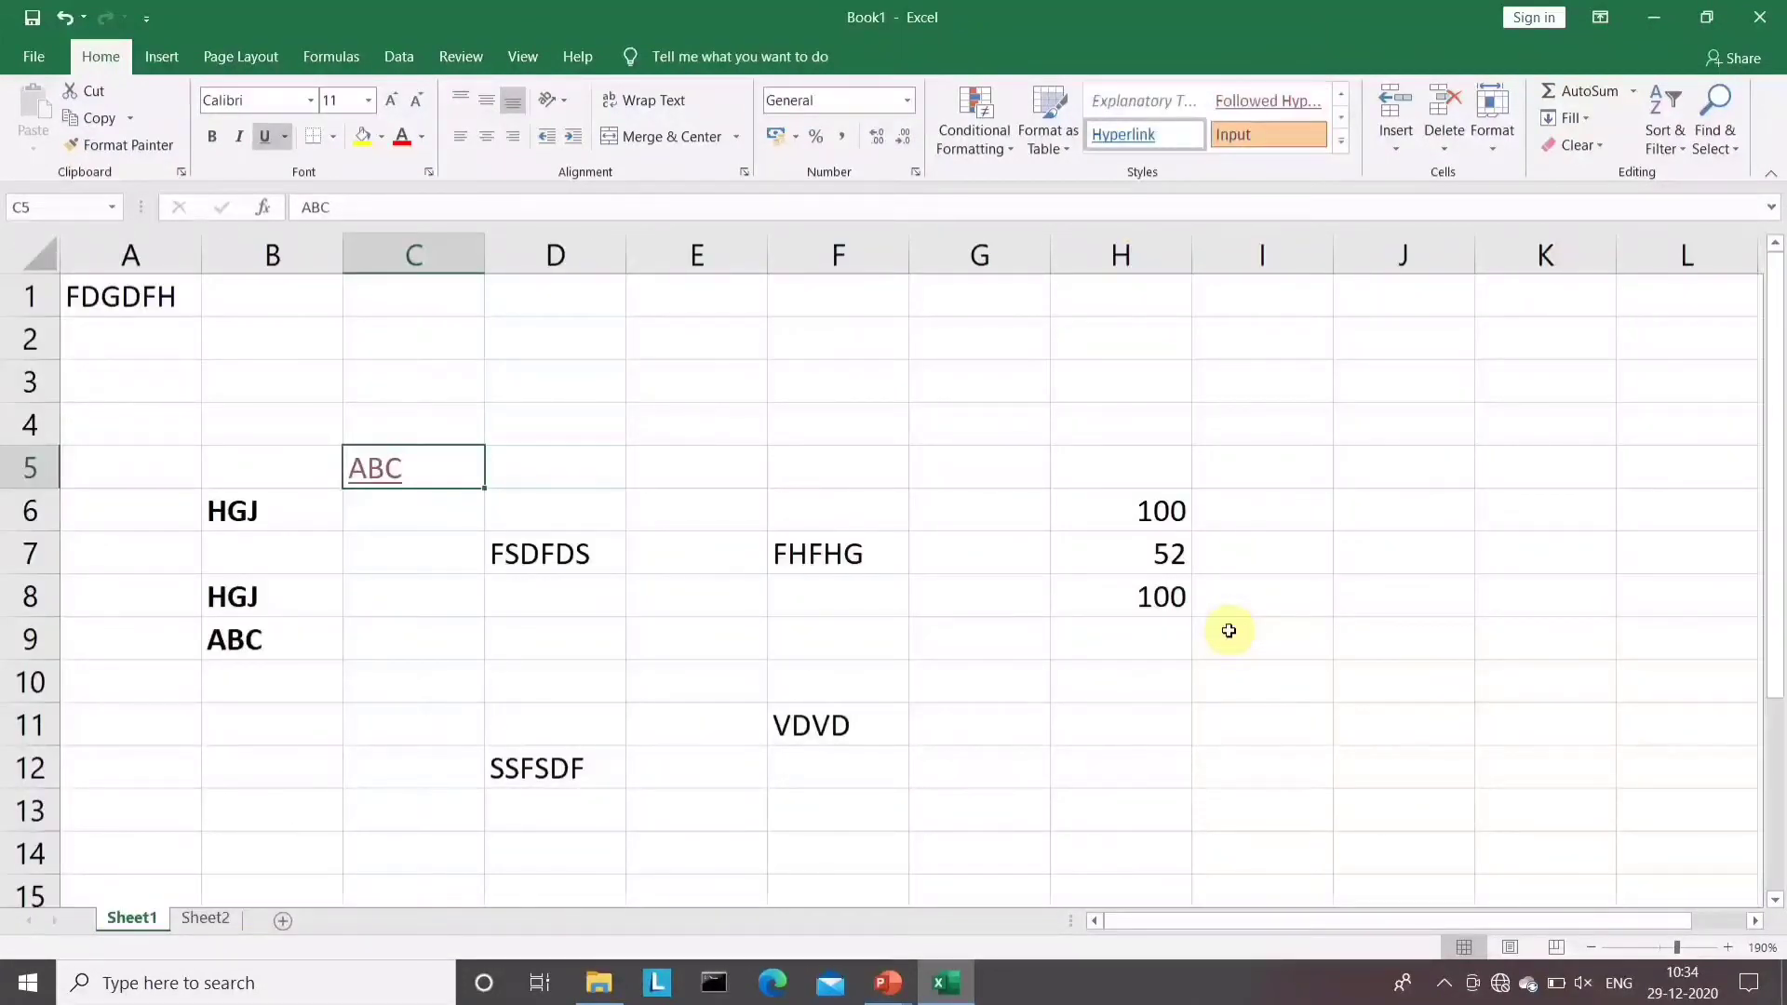
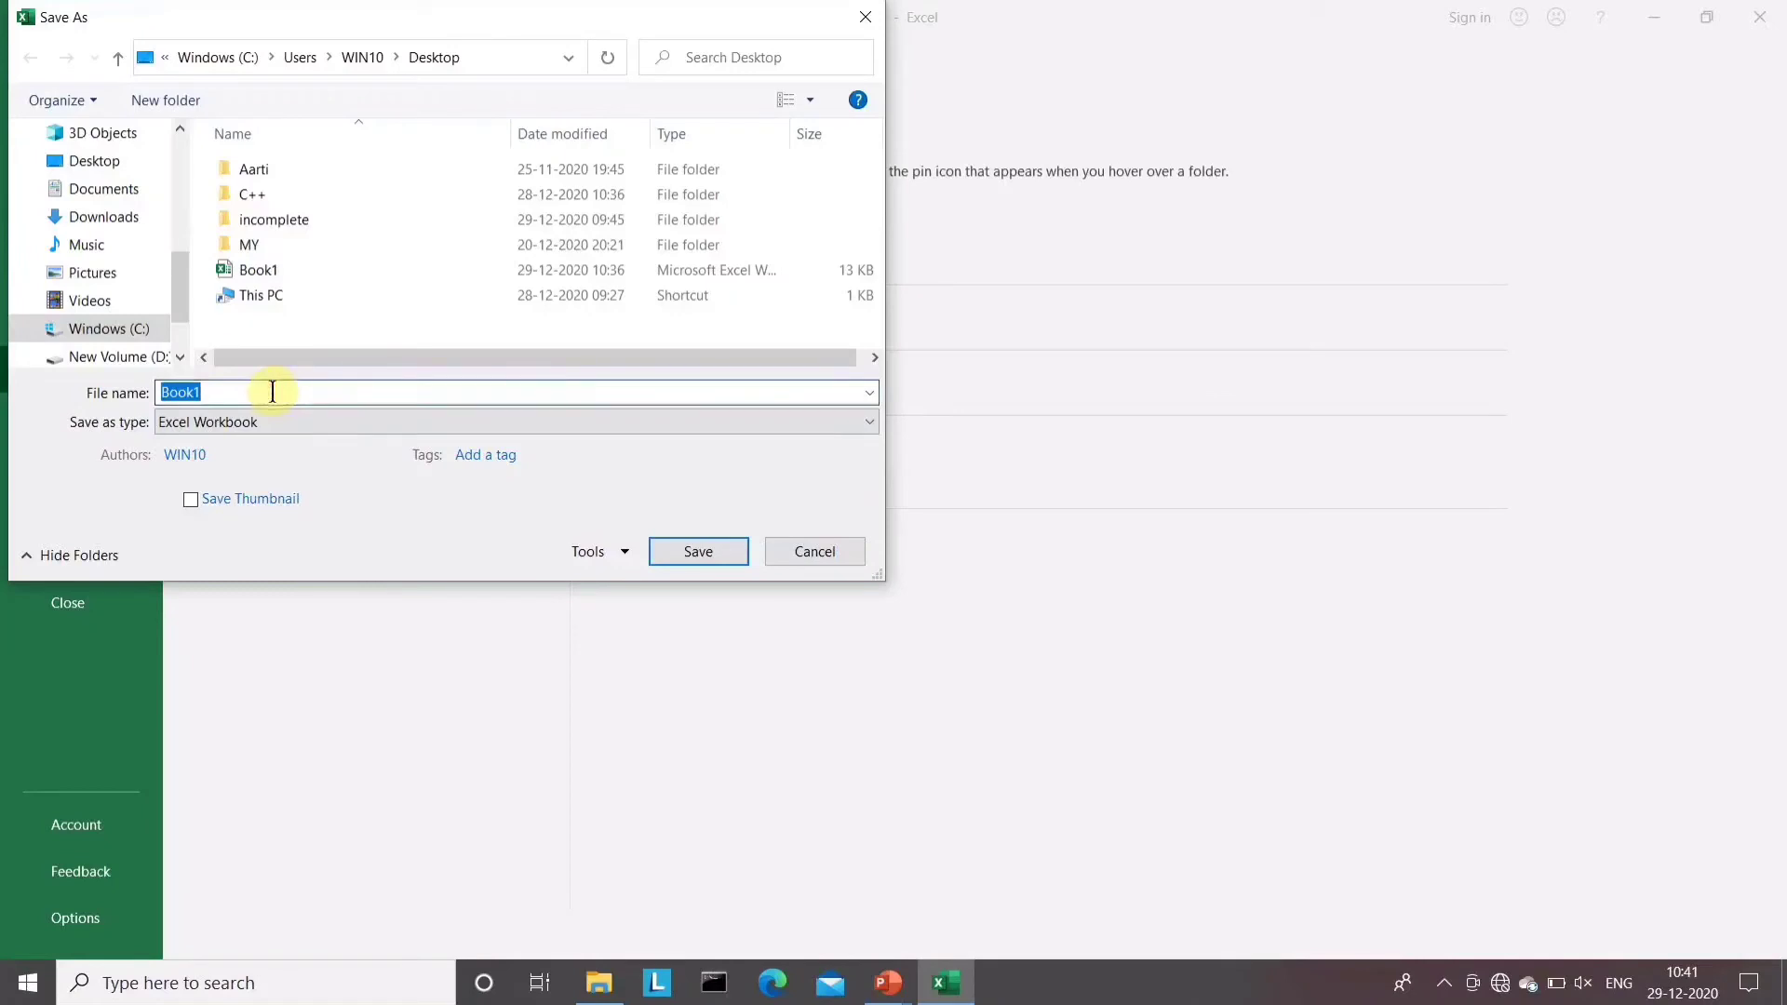
# Save the workbook to the Desktop under the file name Book2
pyautogui.click(261, 392)
pyautogui.press('BackSpace')
pyautogui.write('2')
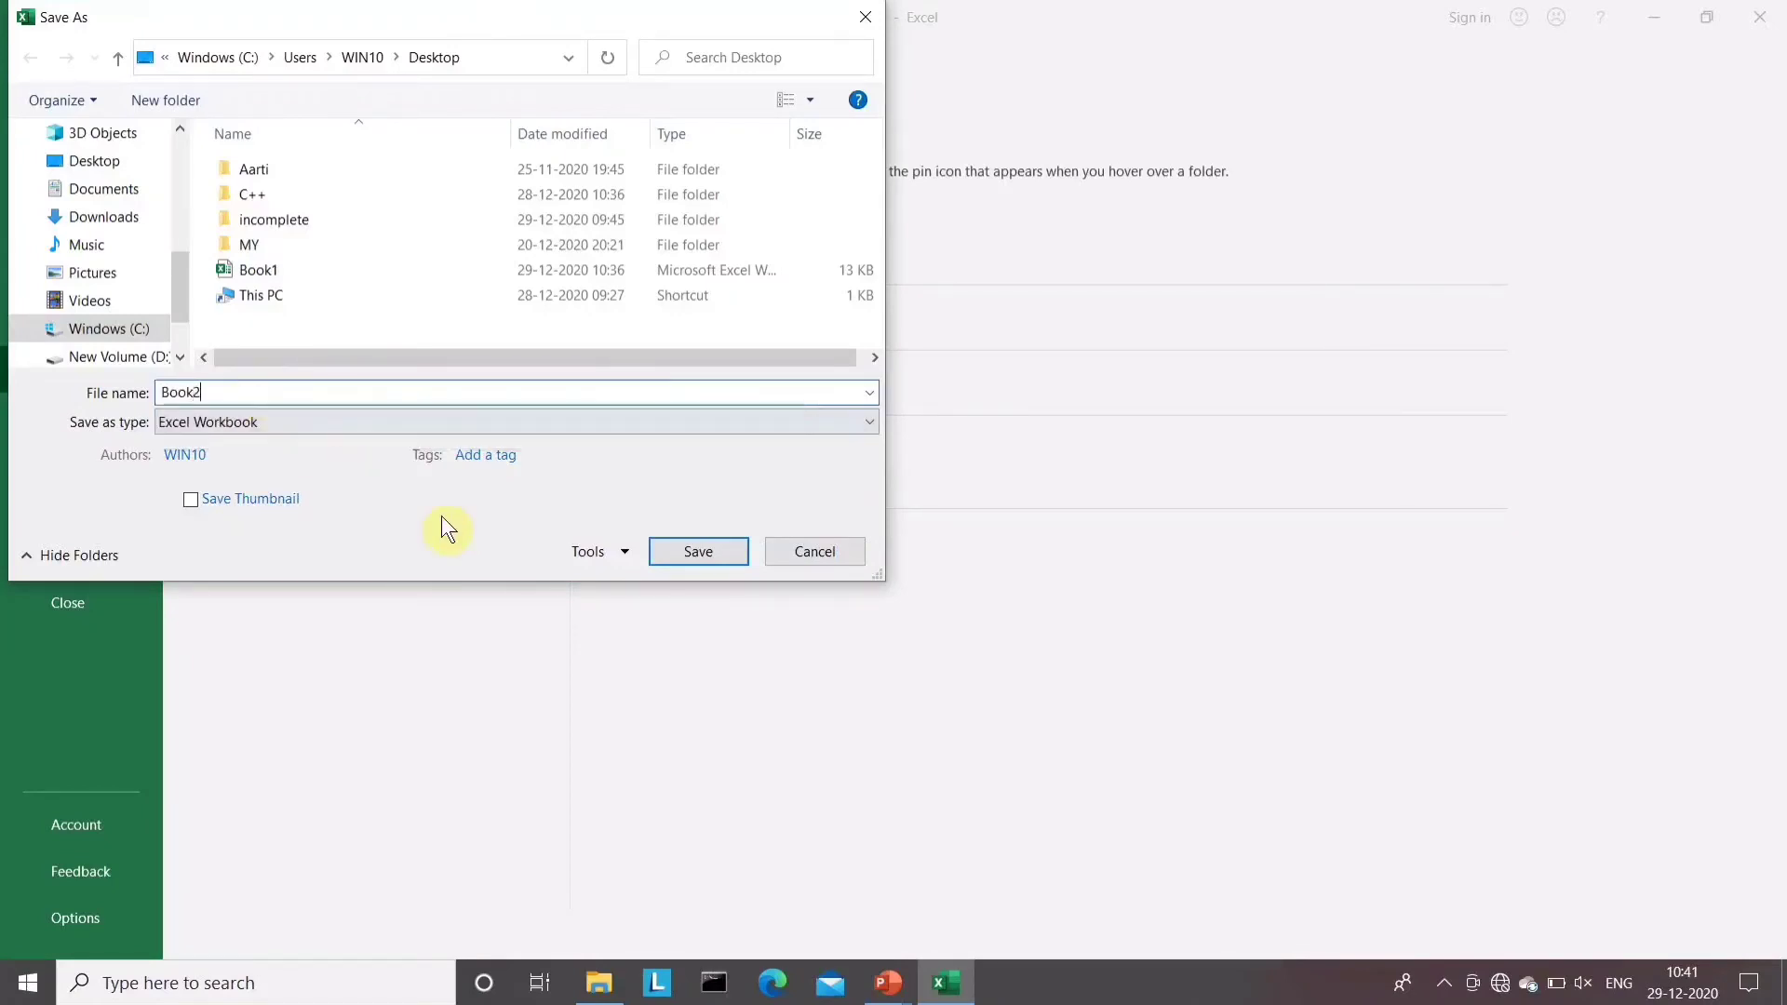
pyautogui.click(707, 558)
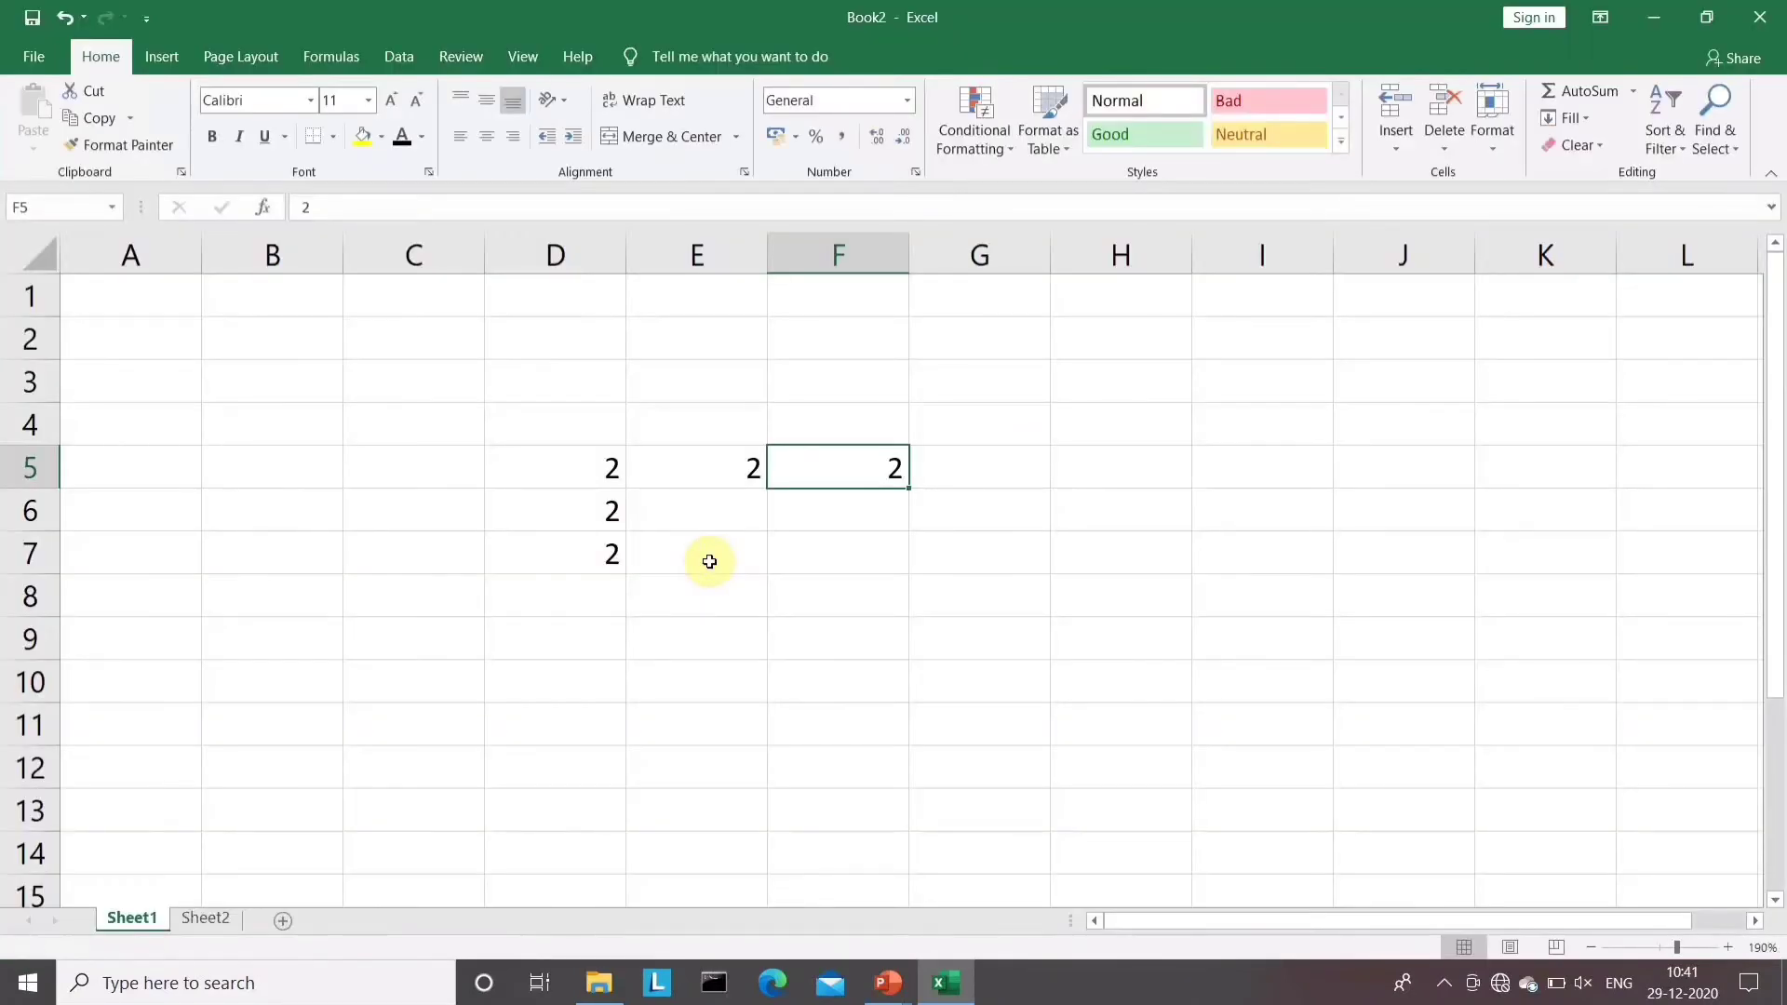
# Enter 2 in cell E8 and 5 in cells D7 and C6
pyautogui.click(761, 609)
pyautogui.write('2')
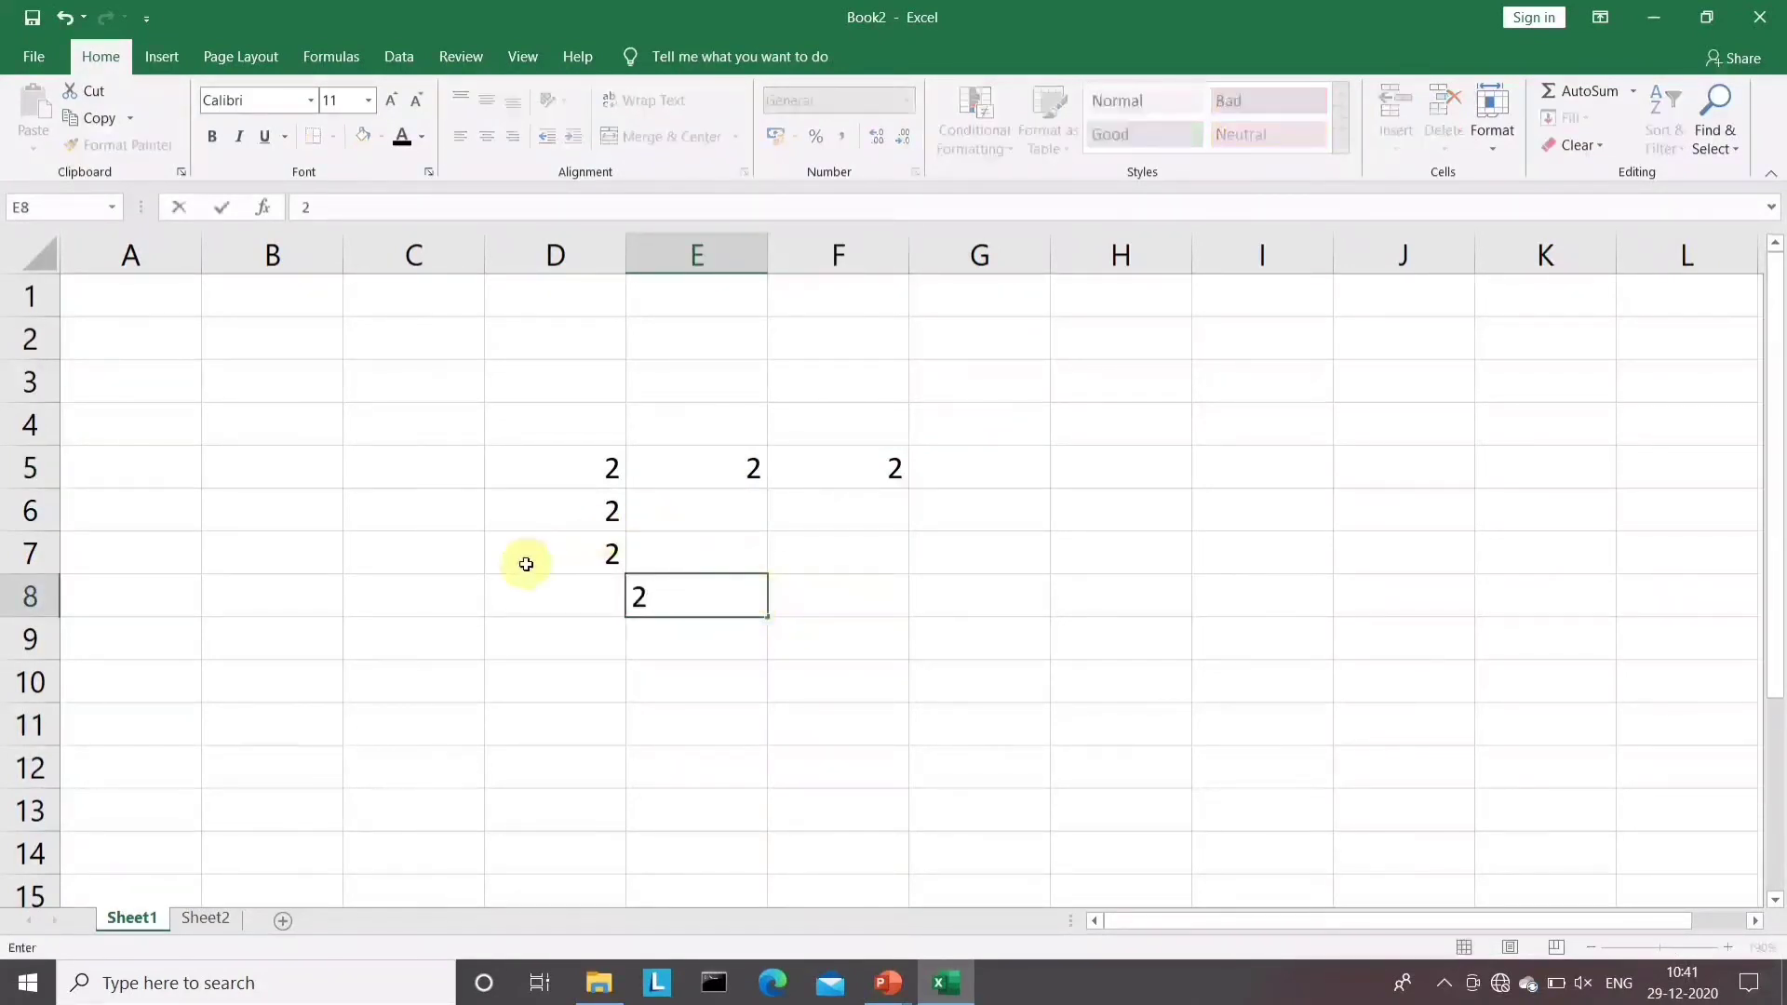
pyautogui.click(523, 561)
pyautogui.write('5')
pyautogui.click(386, 523)
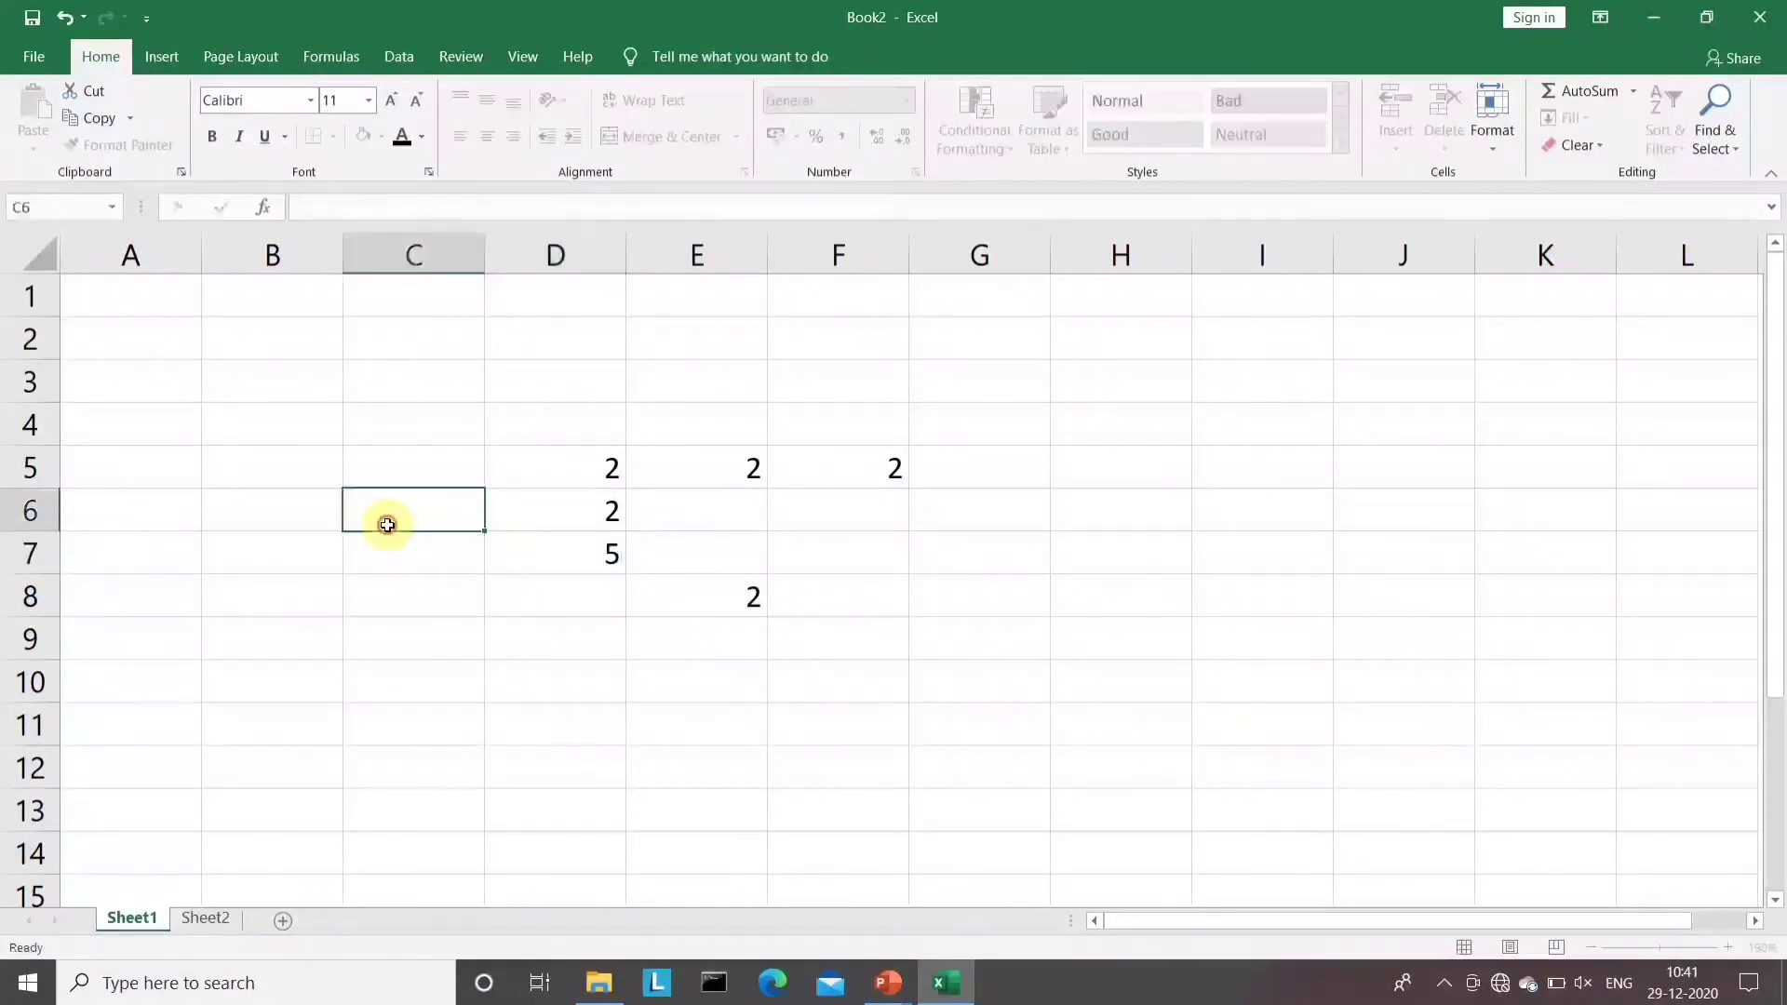
pyautogui.write('5')
pyautogui.click(398, 565)
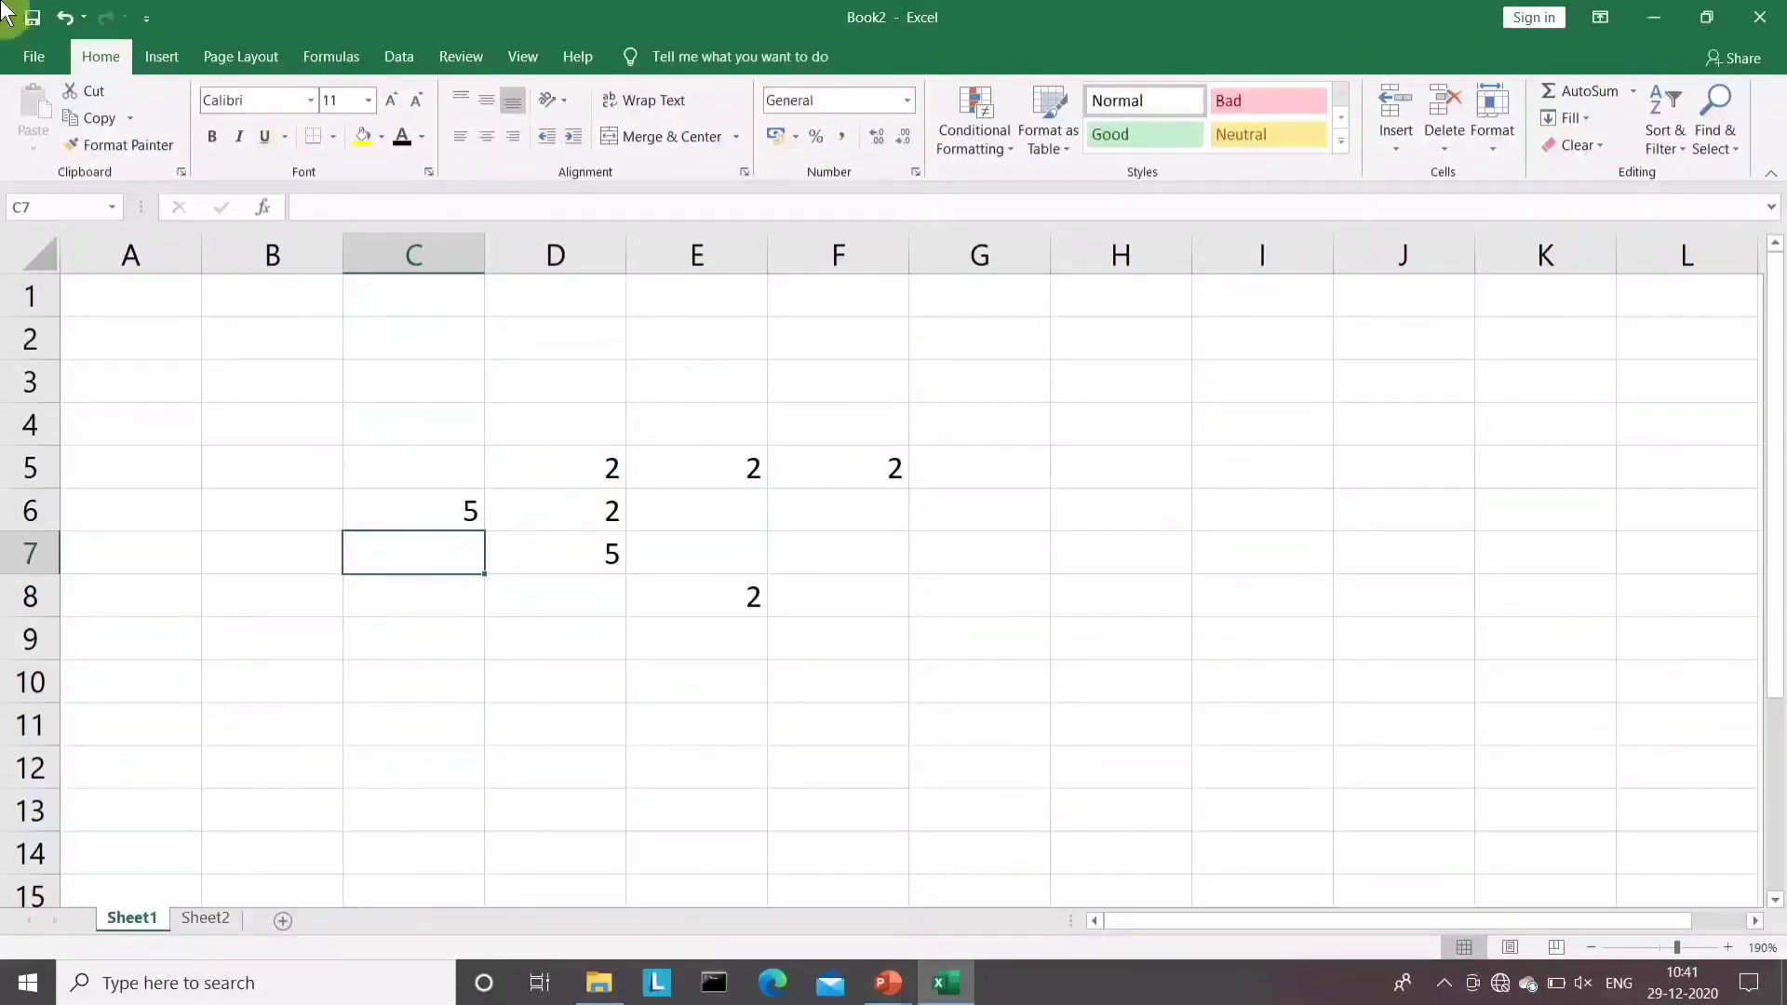
pyautogui.click(27, 53)
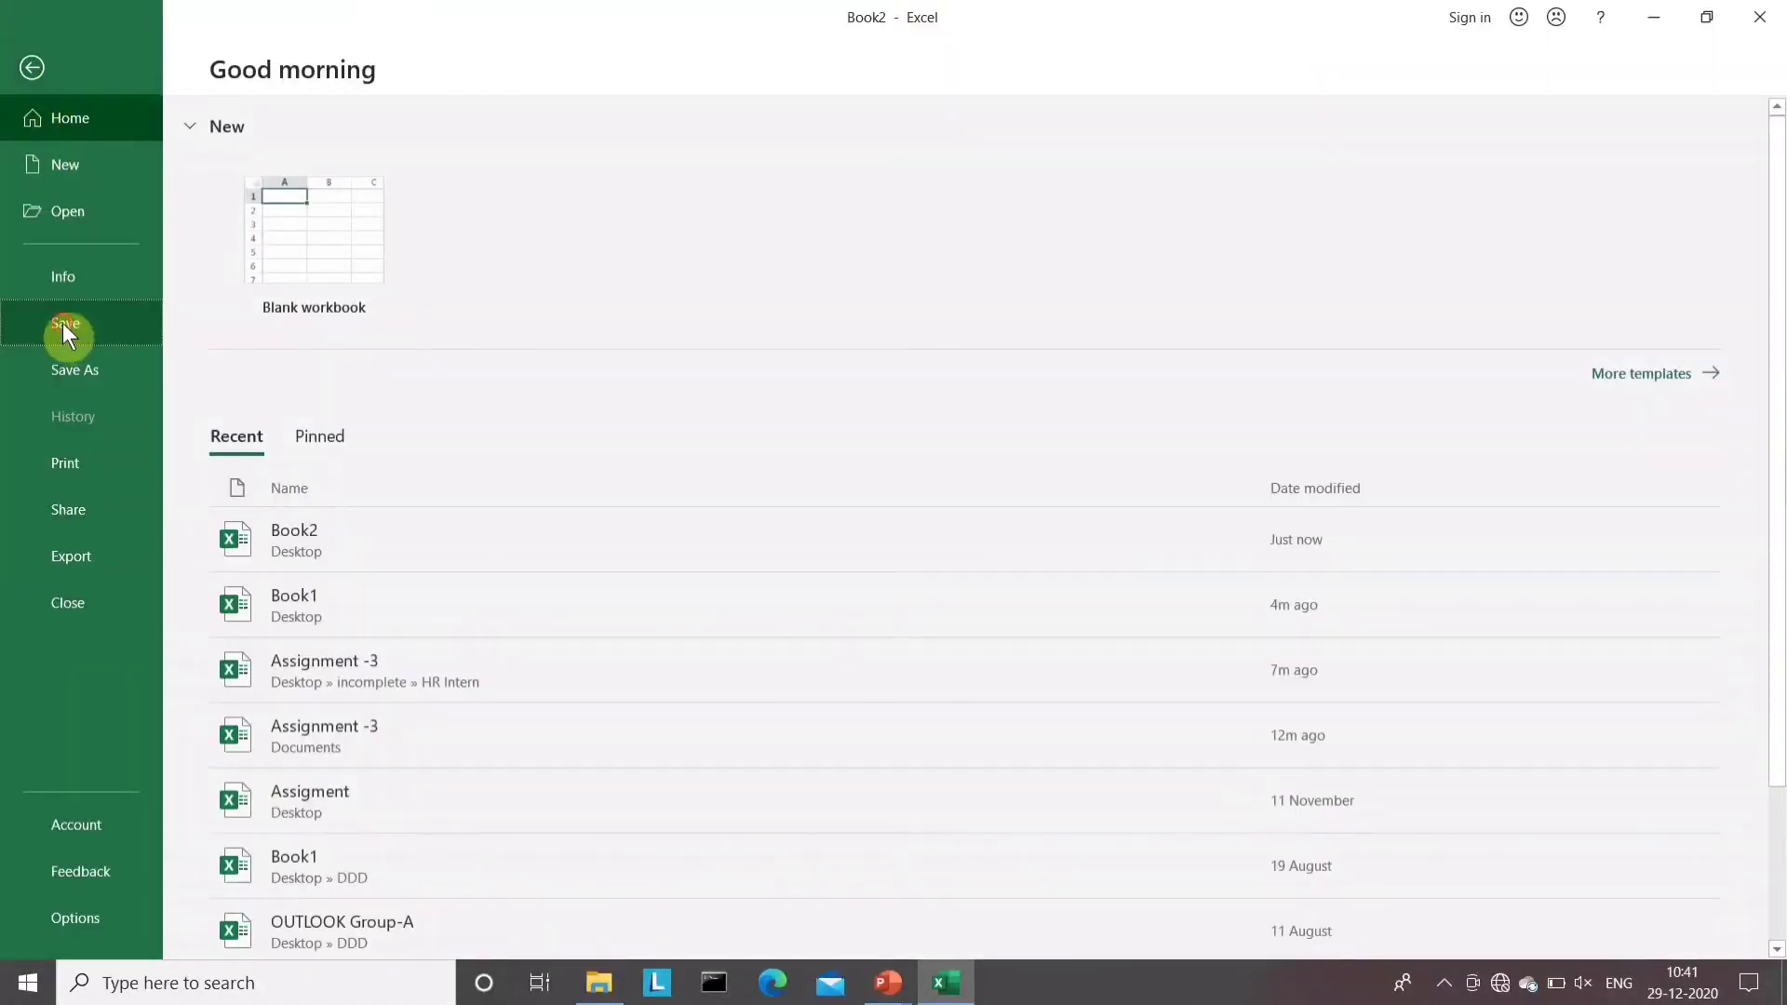
pyautogui.press('Escape')
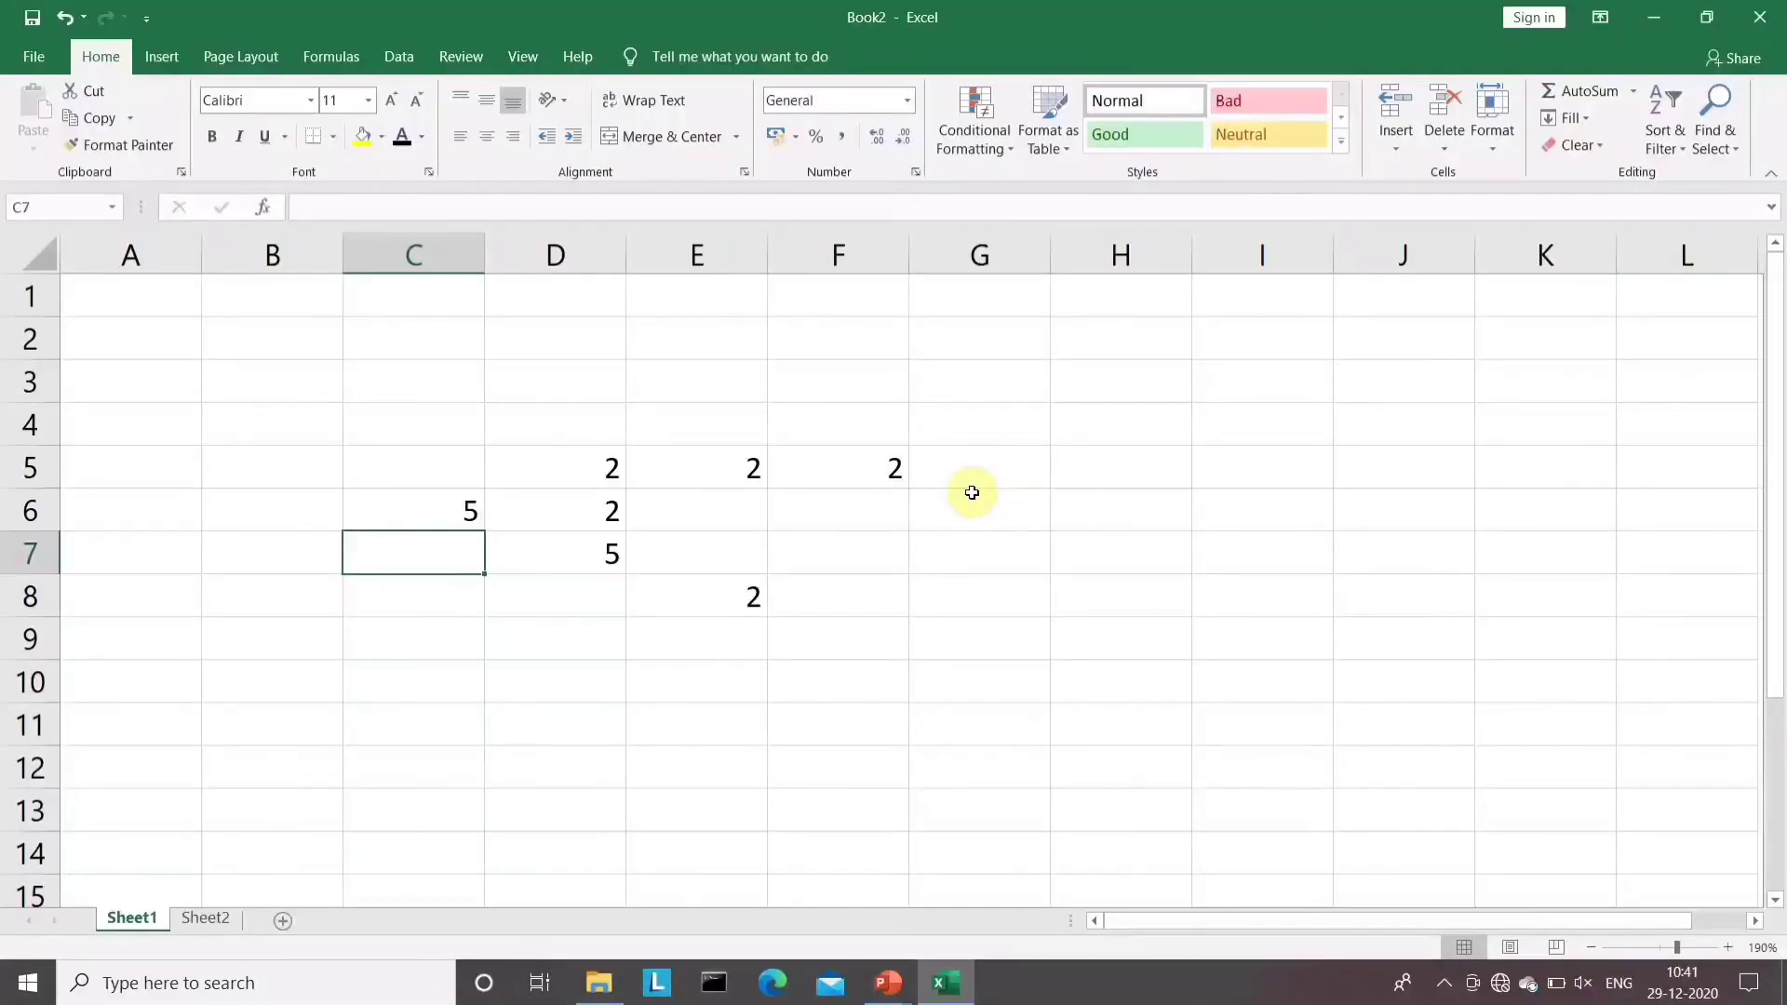
# Enter the text FHFGH in cell B4 and FHFH in cell B5
pyautogui.click(251, 420)
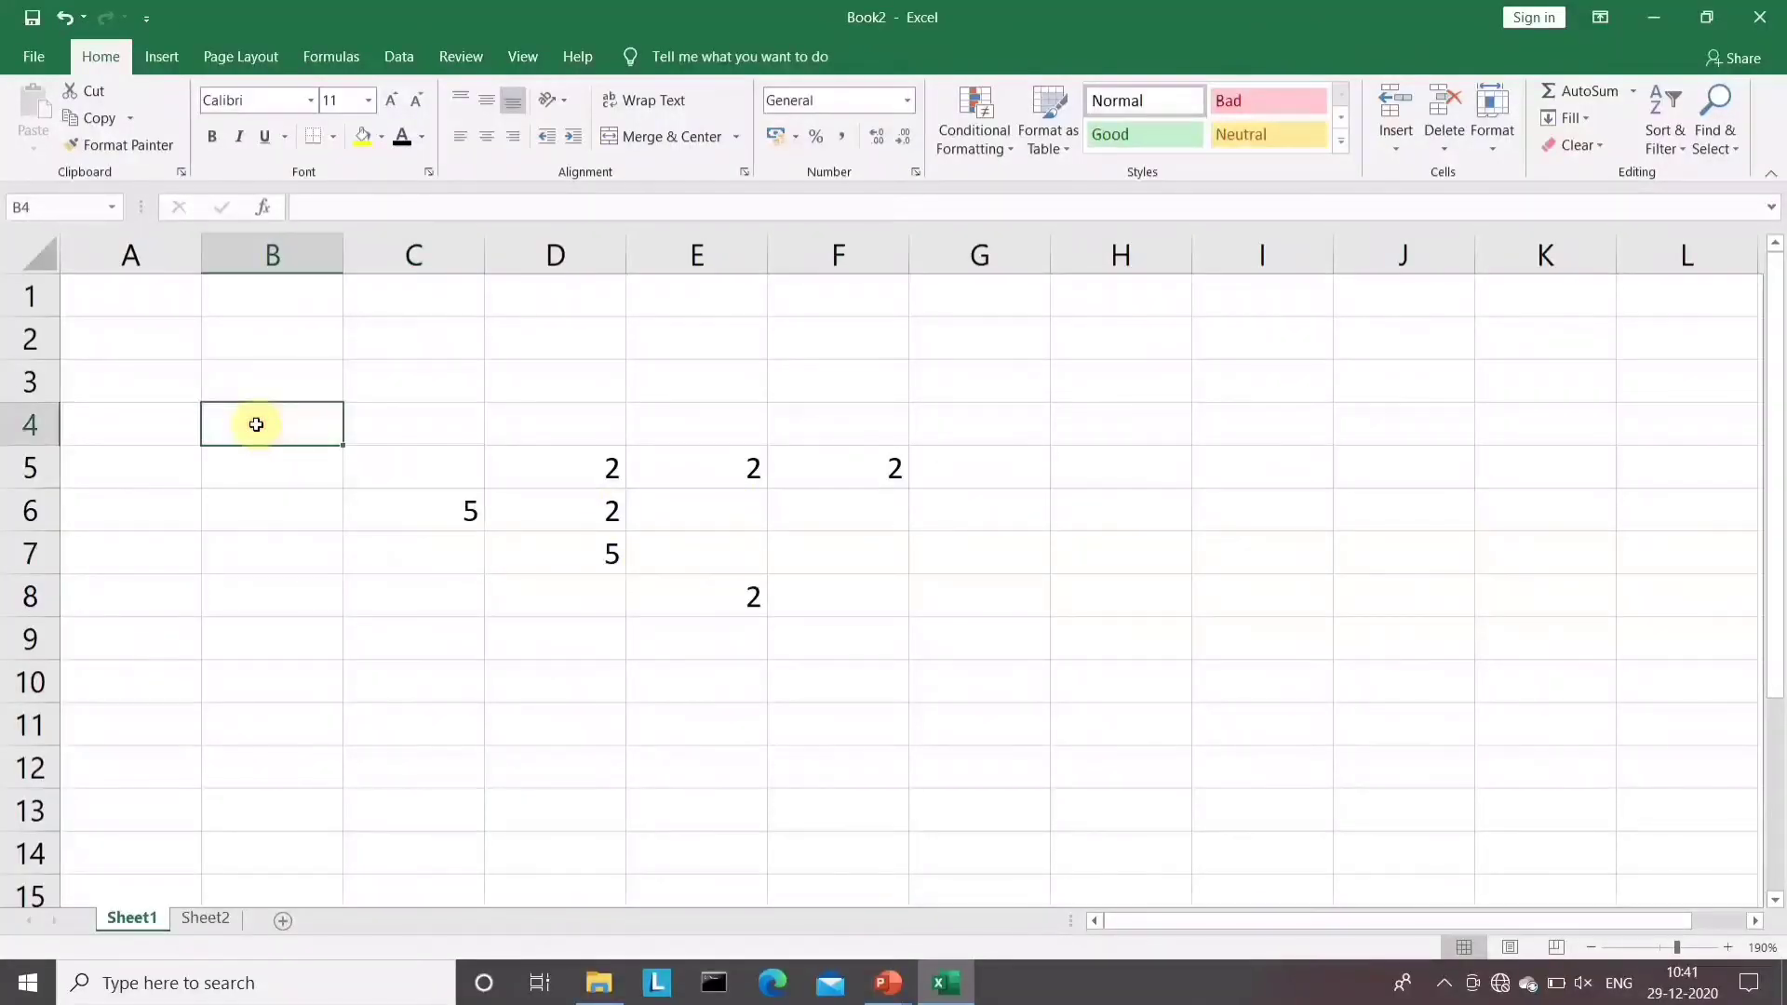
pyautogui.write('FHFGH')
pyautogui.click(297, 479)
pyautogui.write('FHFH')
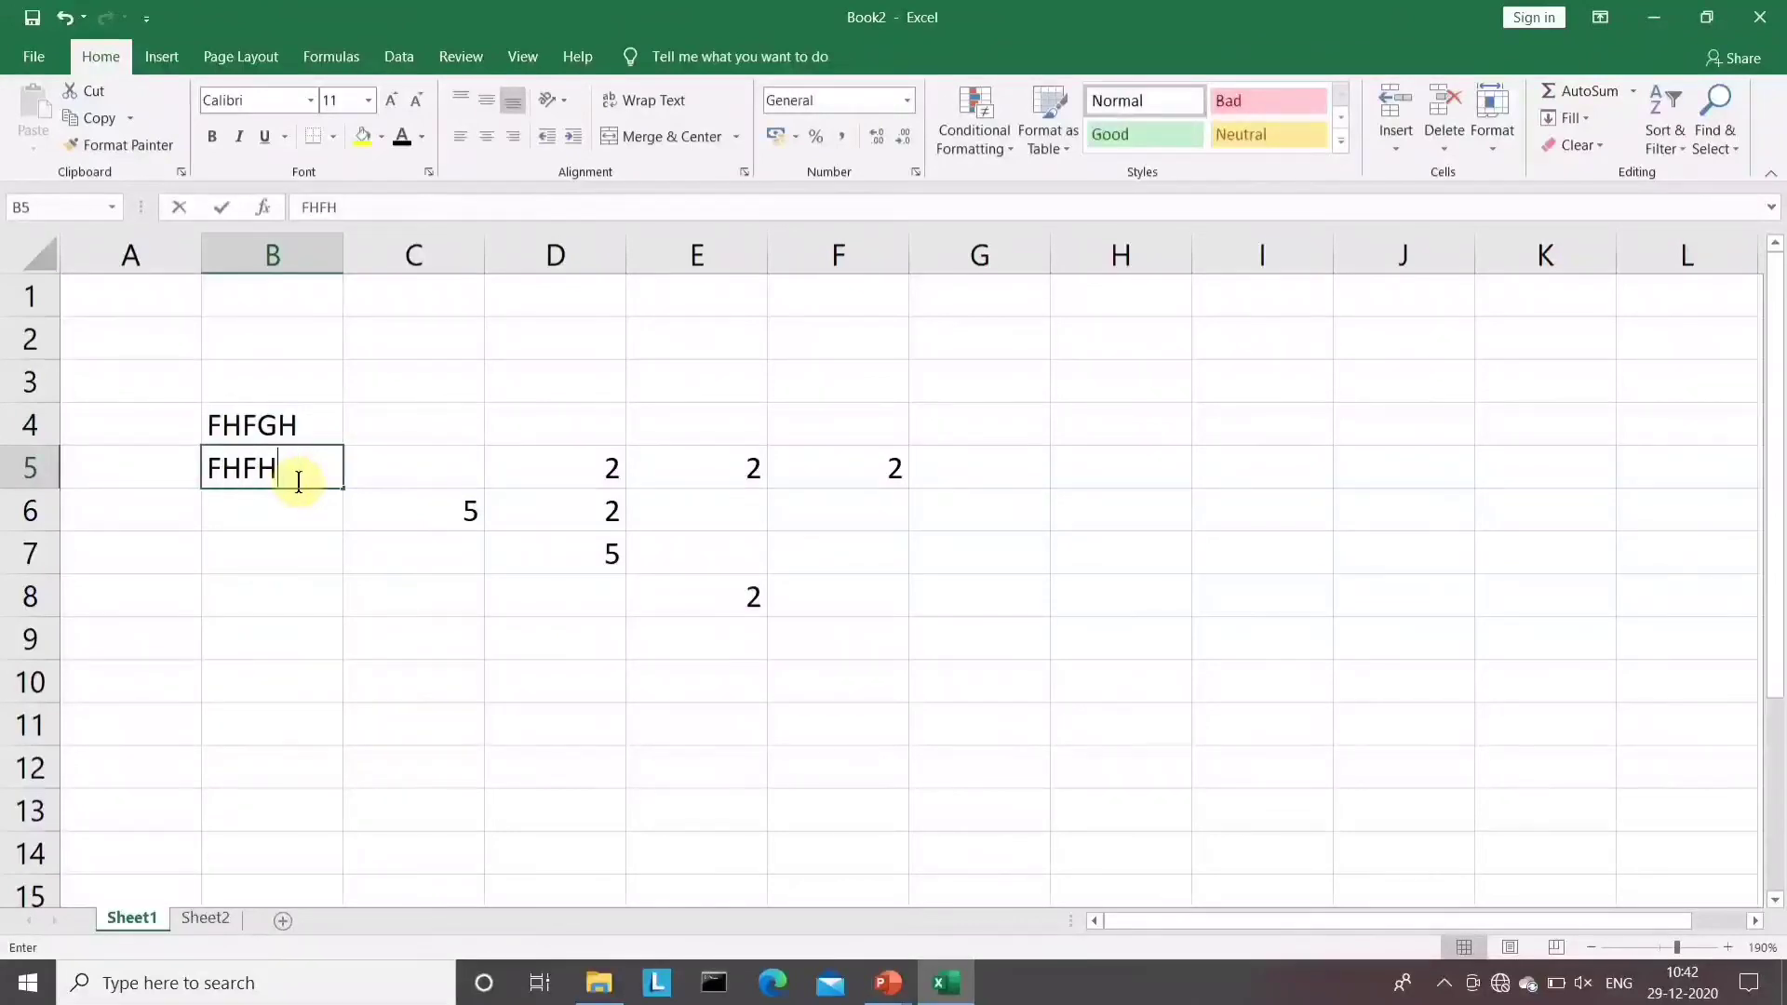
pyautogui.click(300, 508)
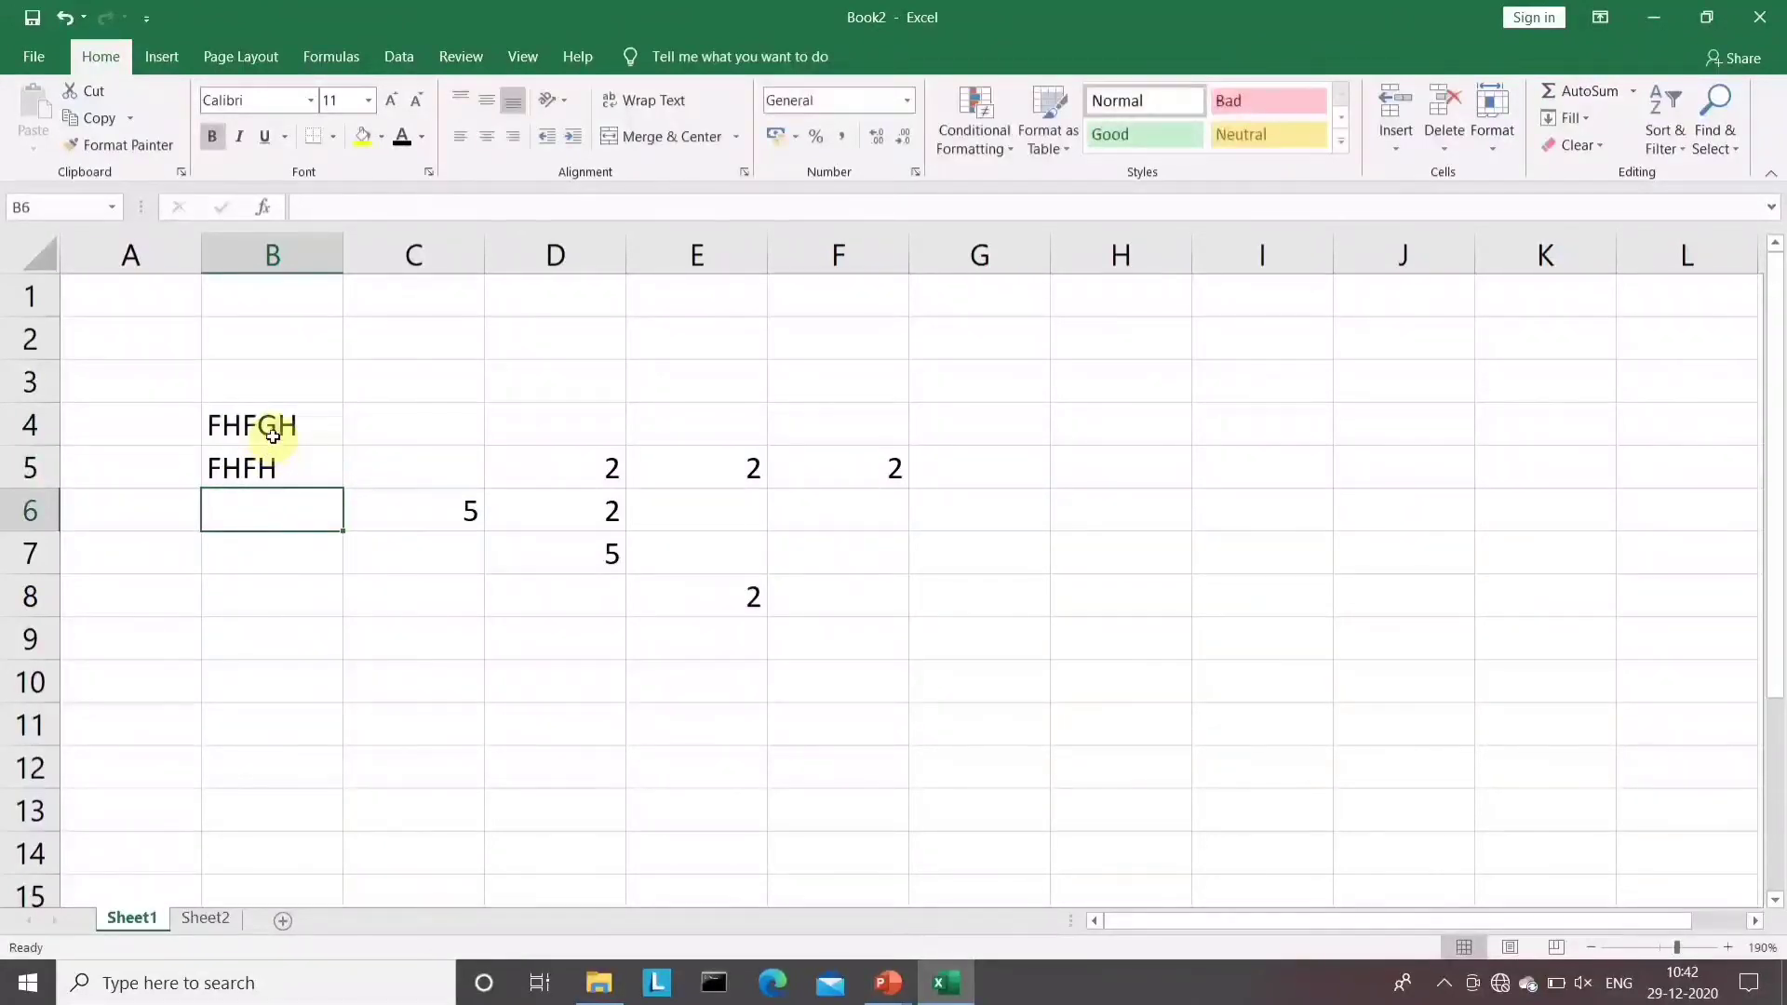
# Underline the contents of cells B4, B5 and C6 one after another
pyautogui.click(271, 424)
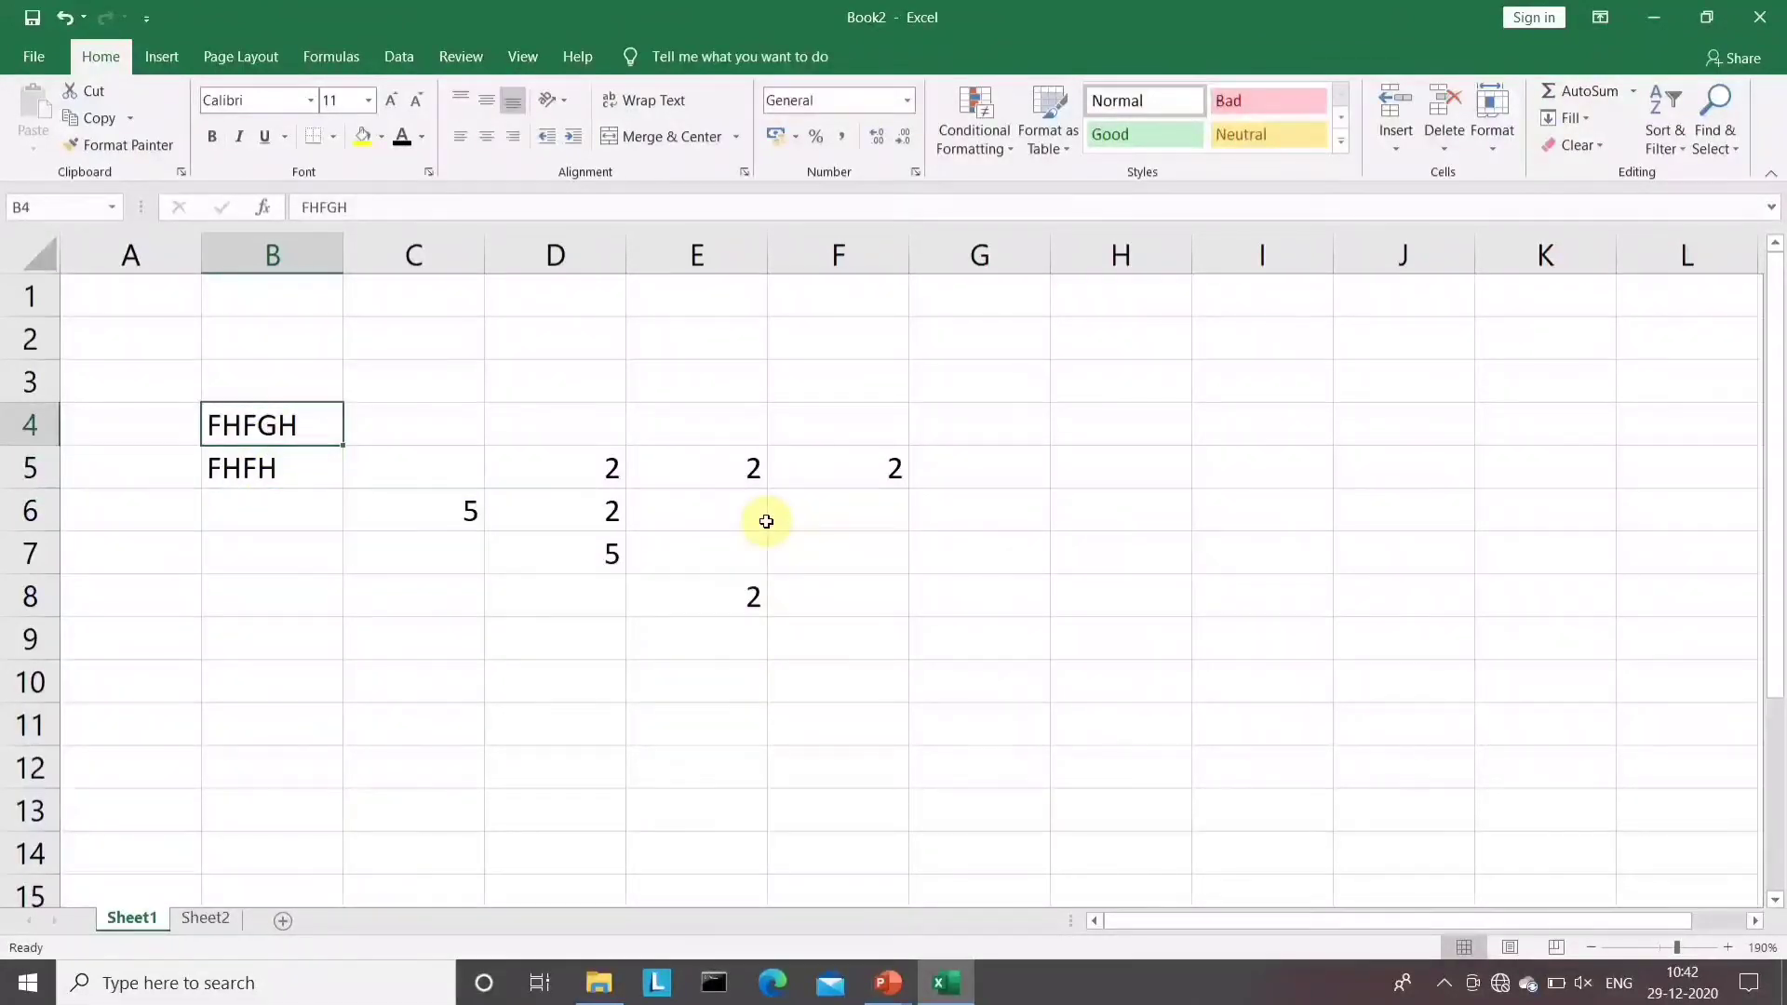
pyautogui.hotkey('ctrl', 'u')
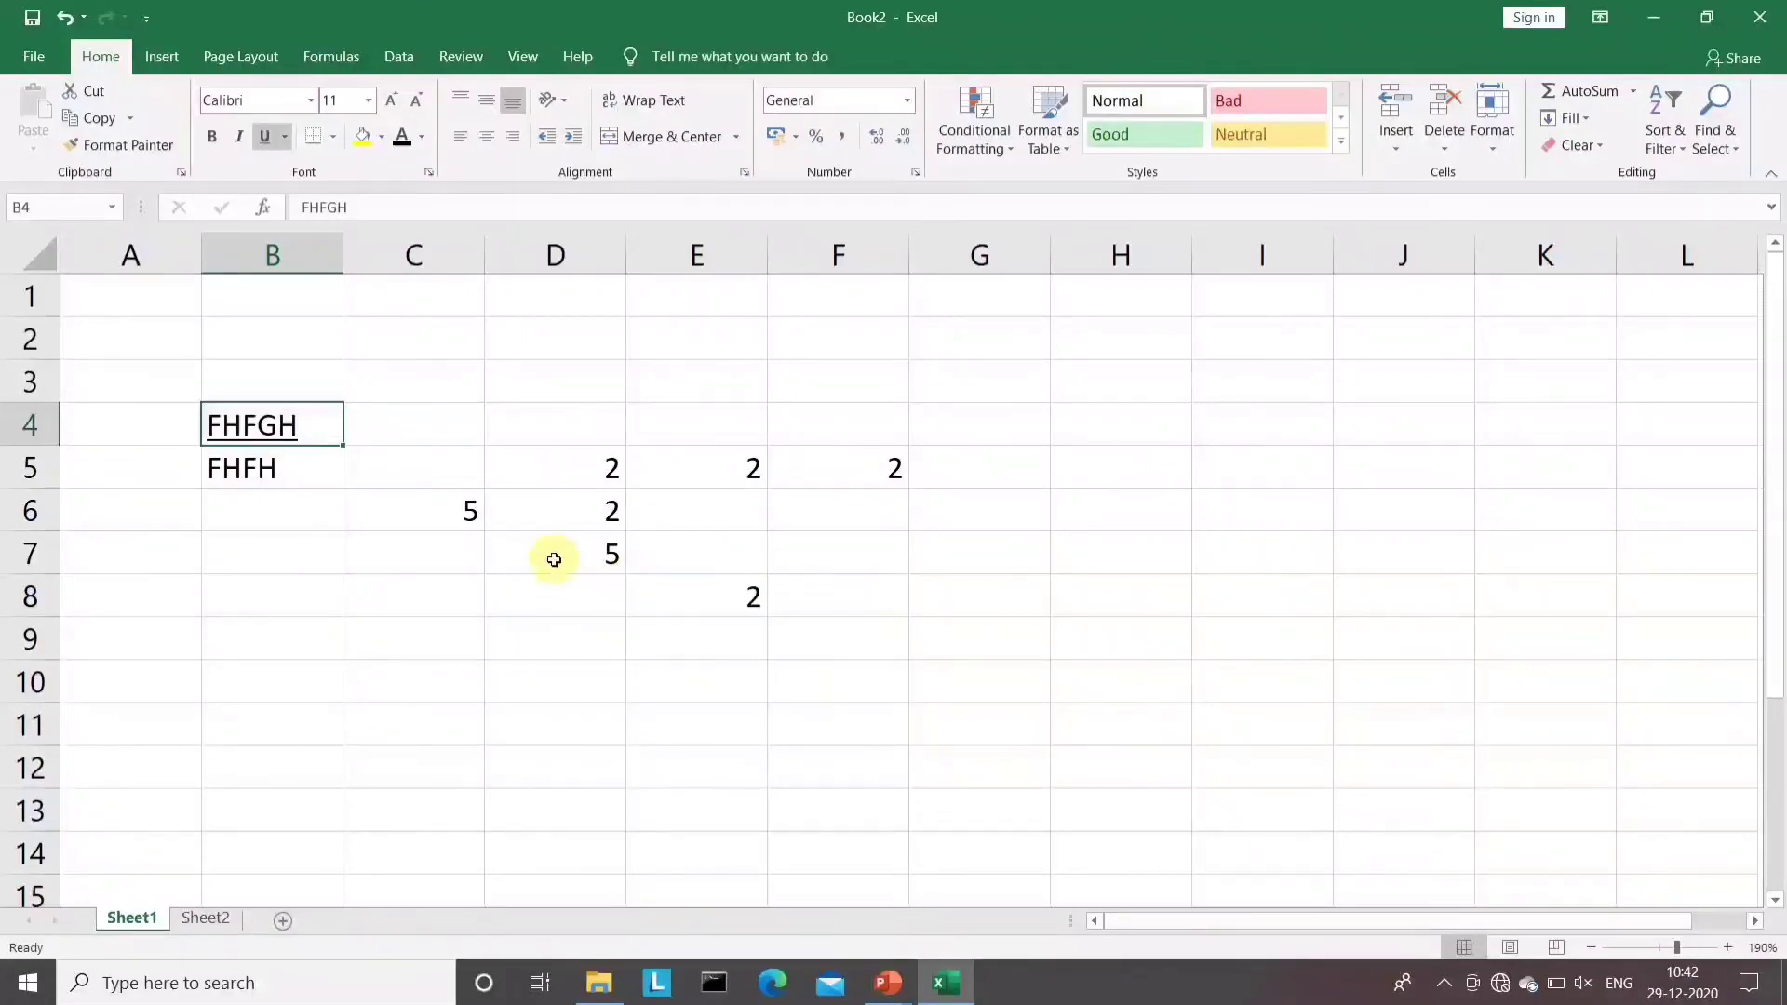
pyautogui.click(288, 481)
pyautogui.hotkey('ctrl', 'u')
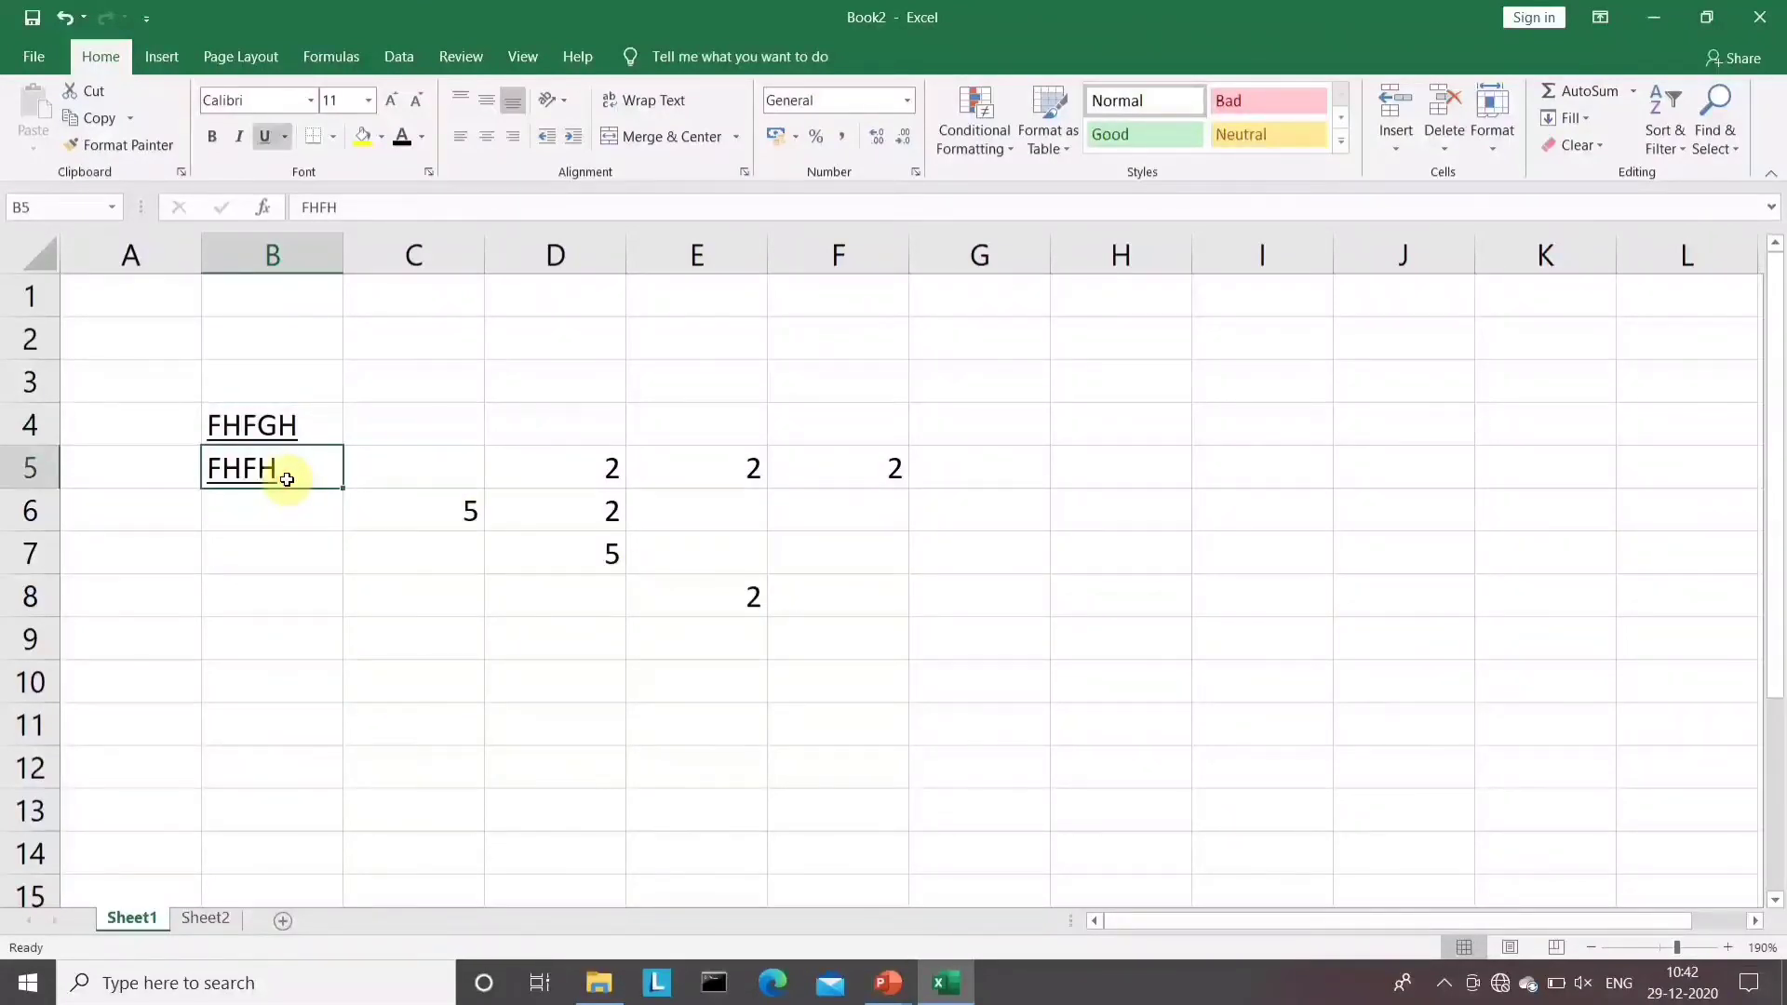
pyautogui.click(461, 504)
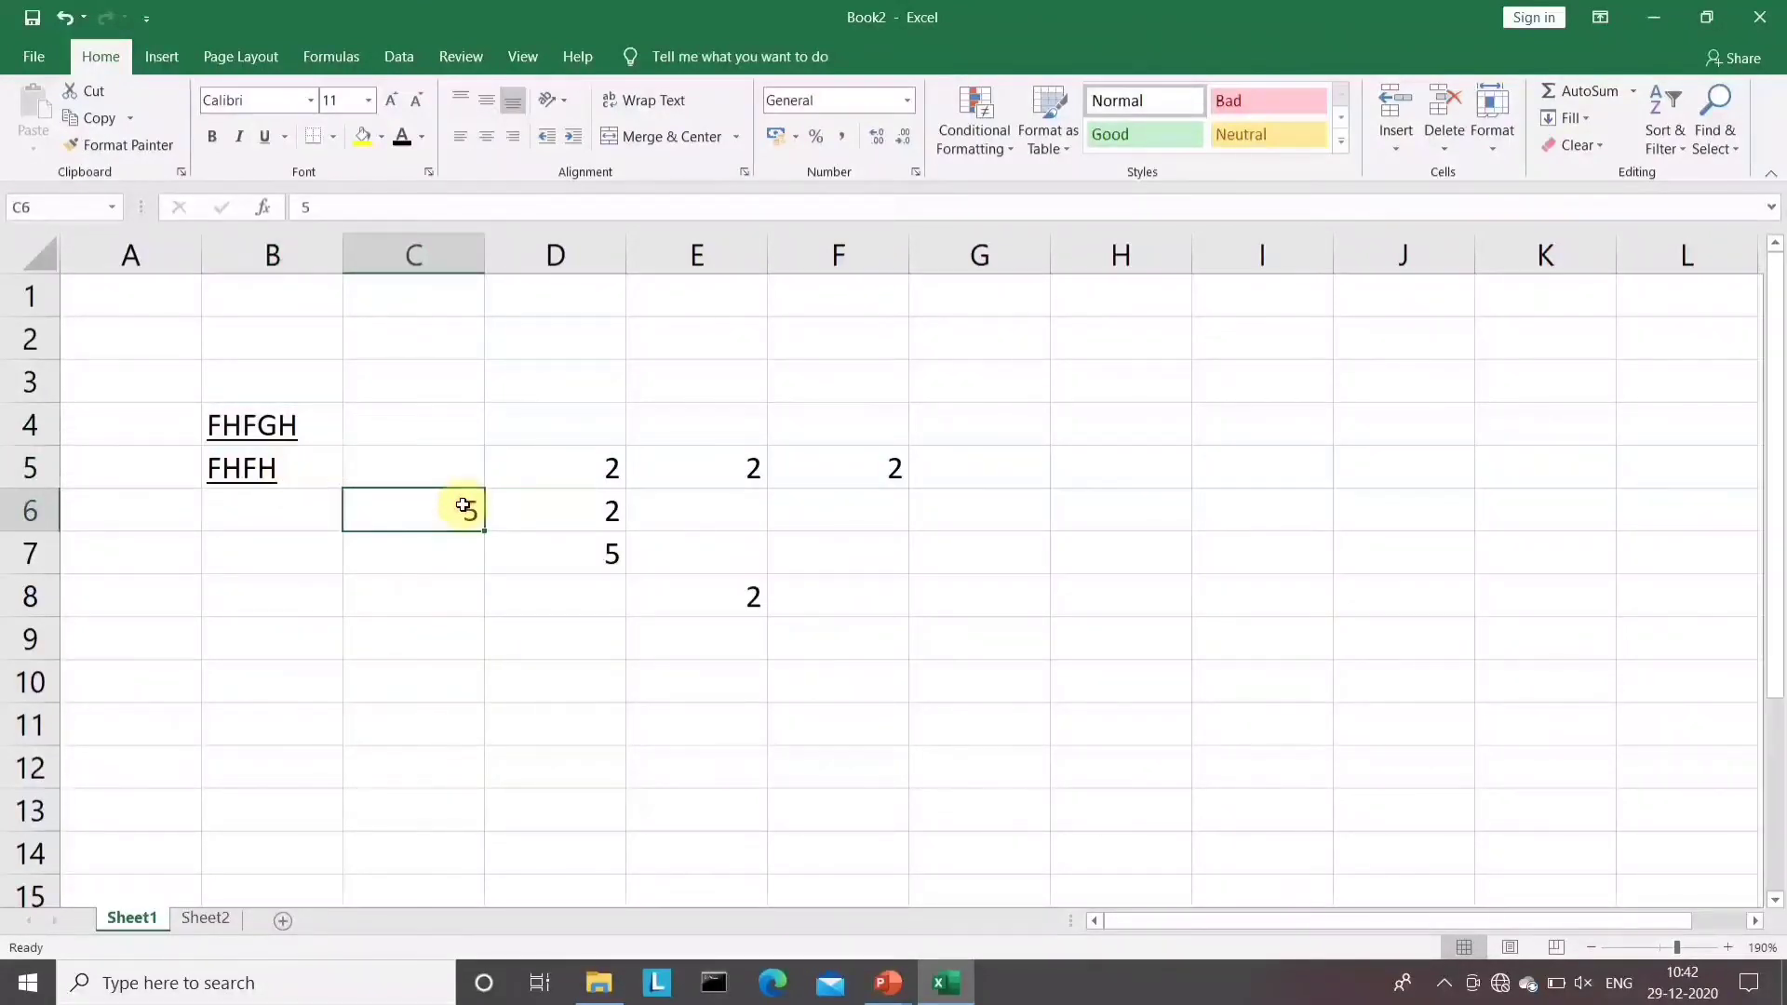
pyautogui.hotkey('ctrl', 'u')
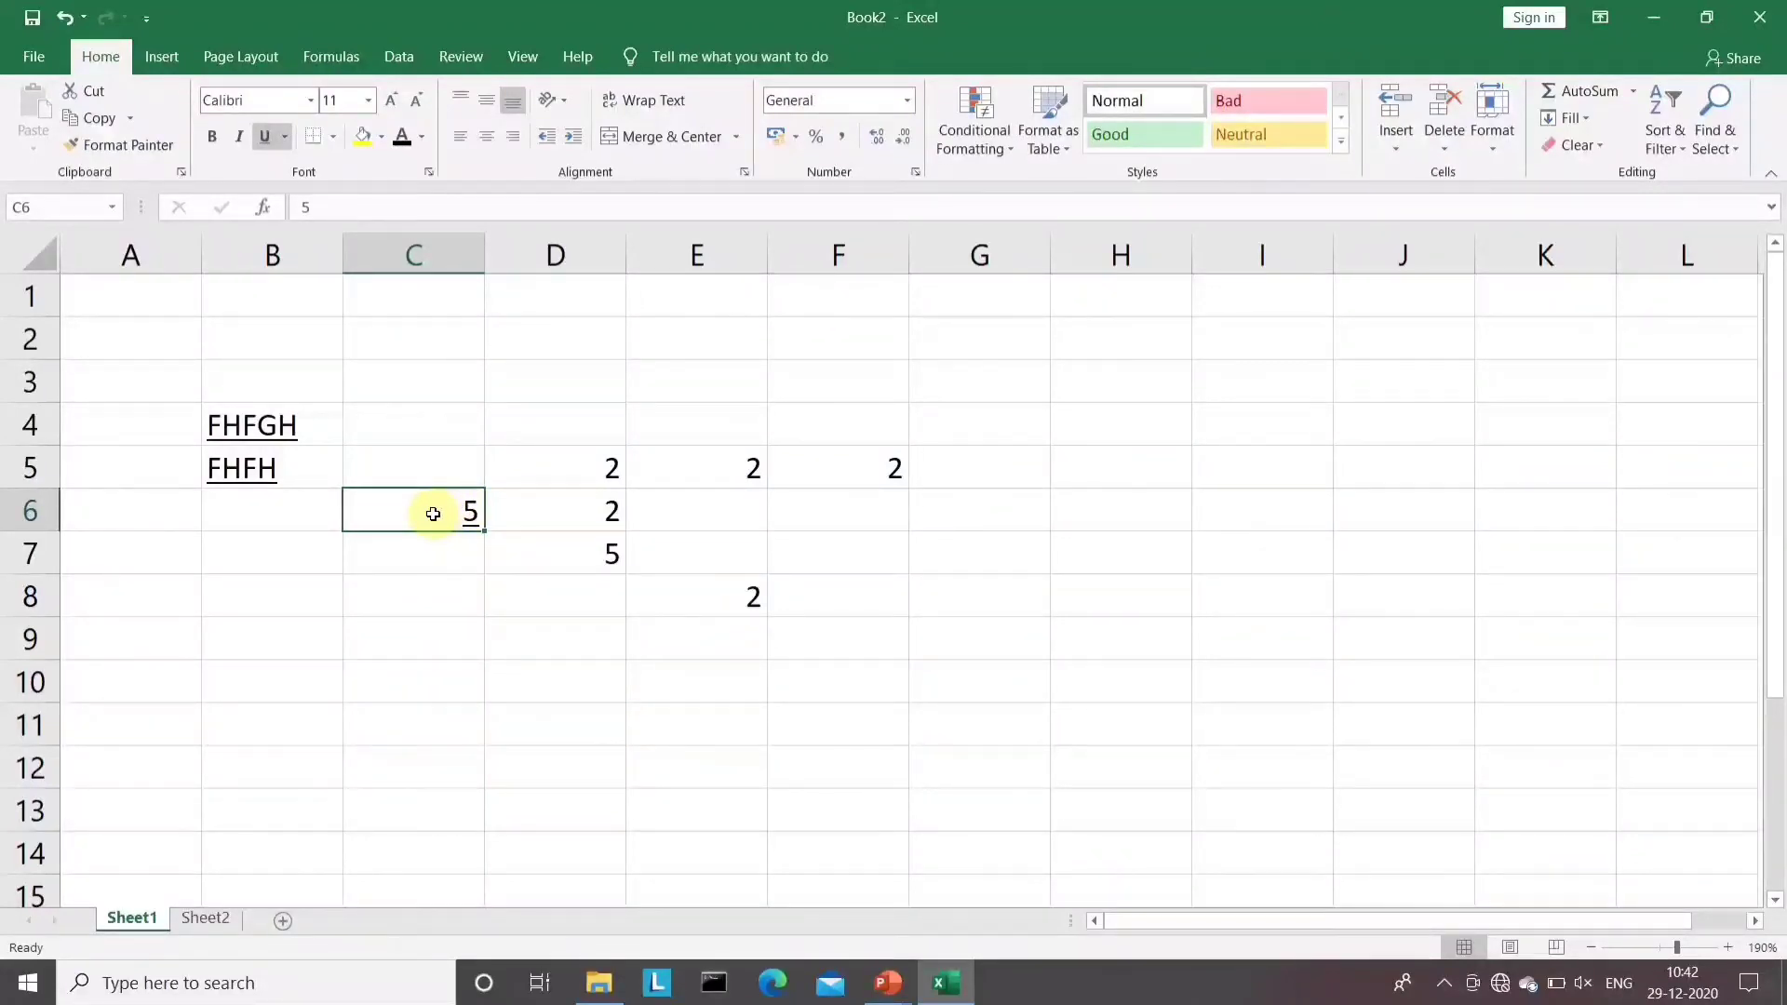
# Remove the underline from cells C6, B5 and B4
pyautogui.hotkey('ctrl', 'u')
pyautogui.click(285, 470)
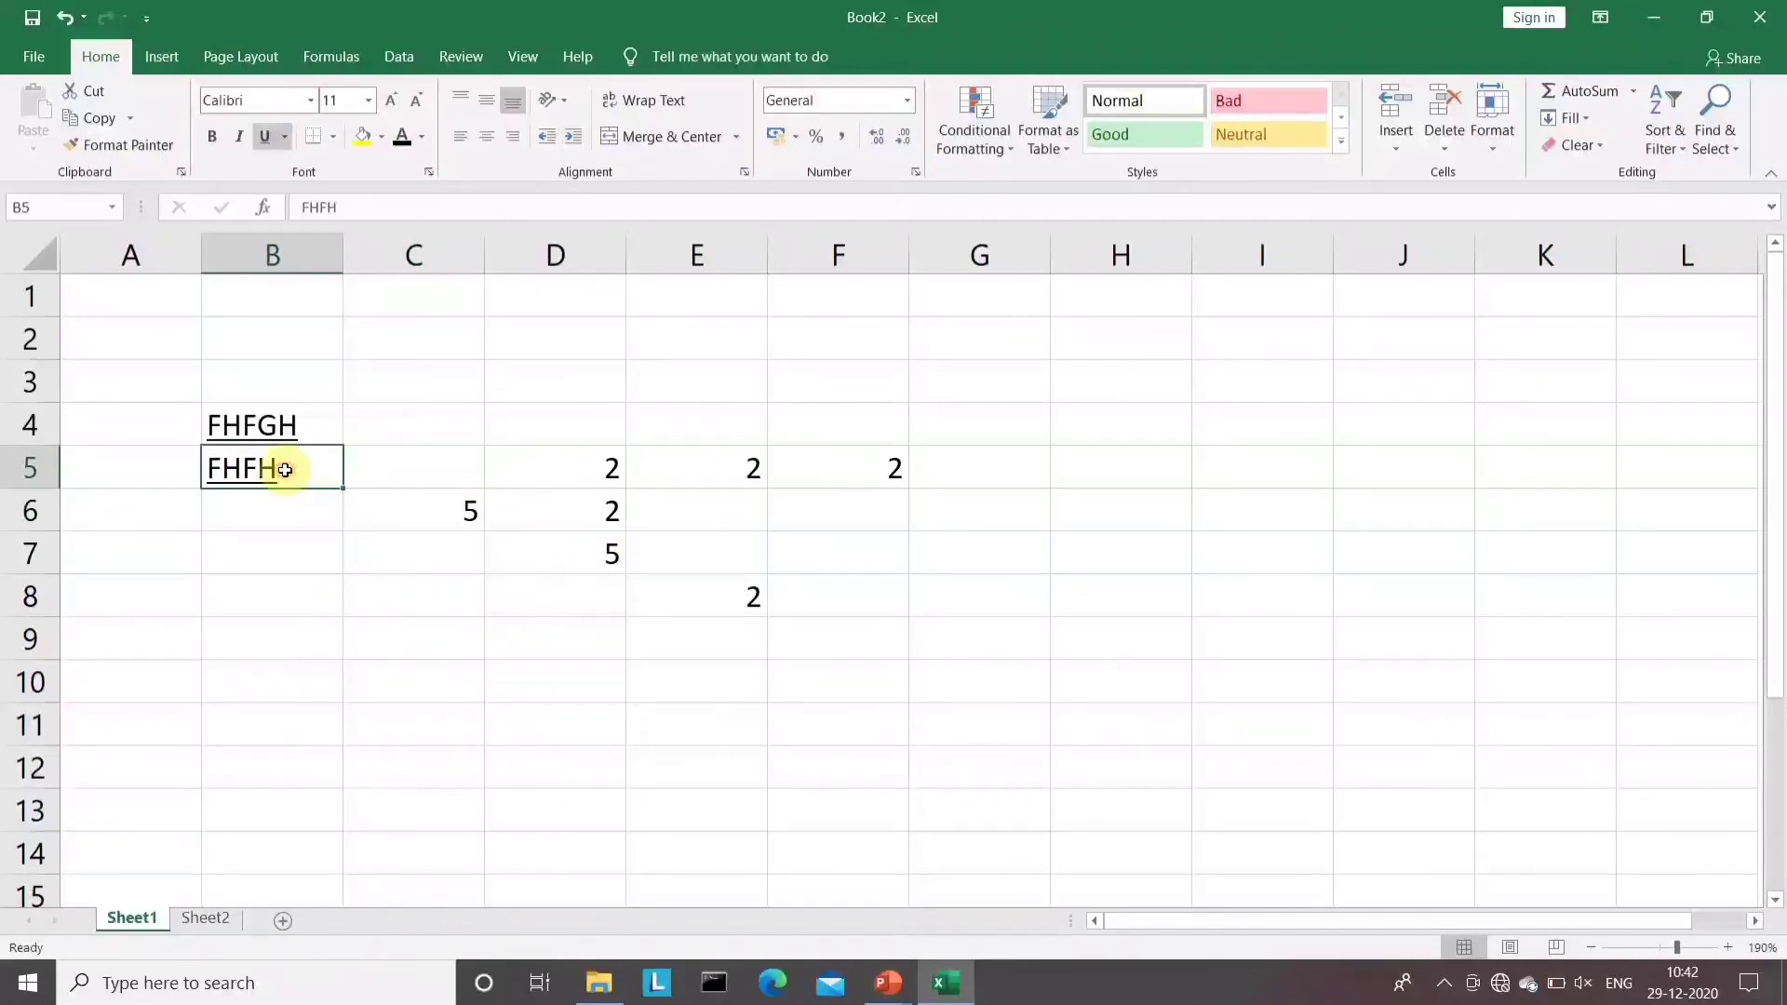
pyautogui.hotkey('ctrl', 'u')
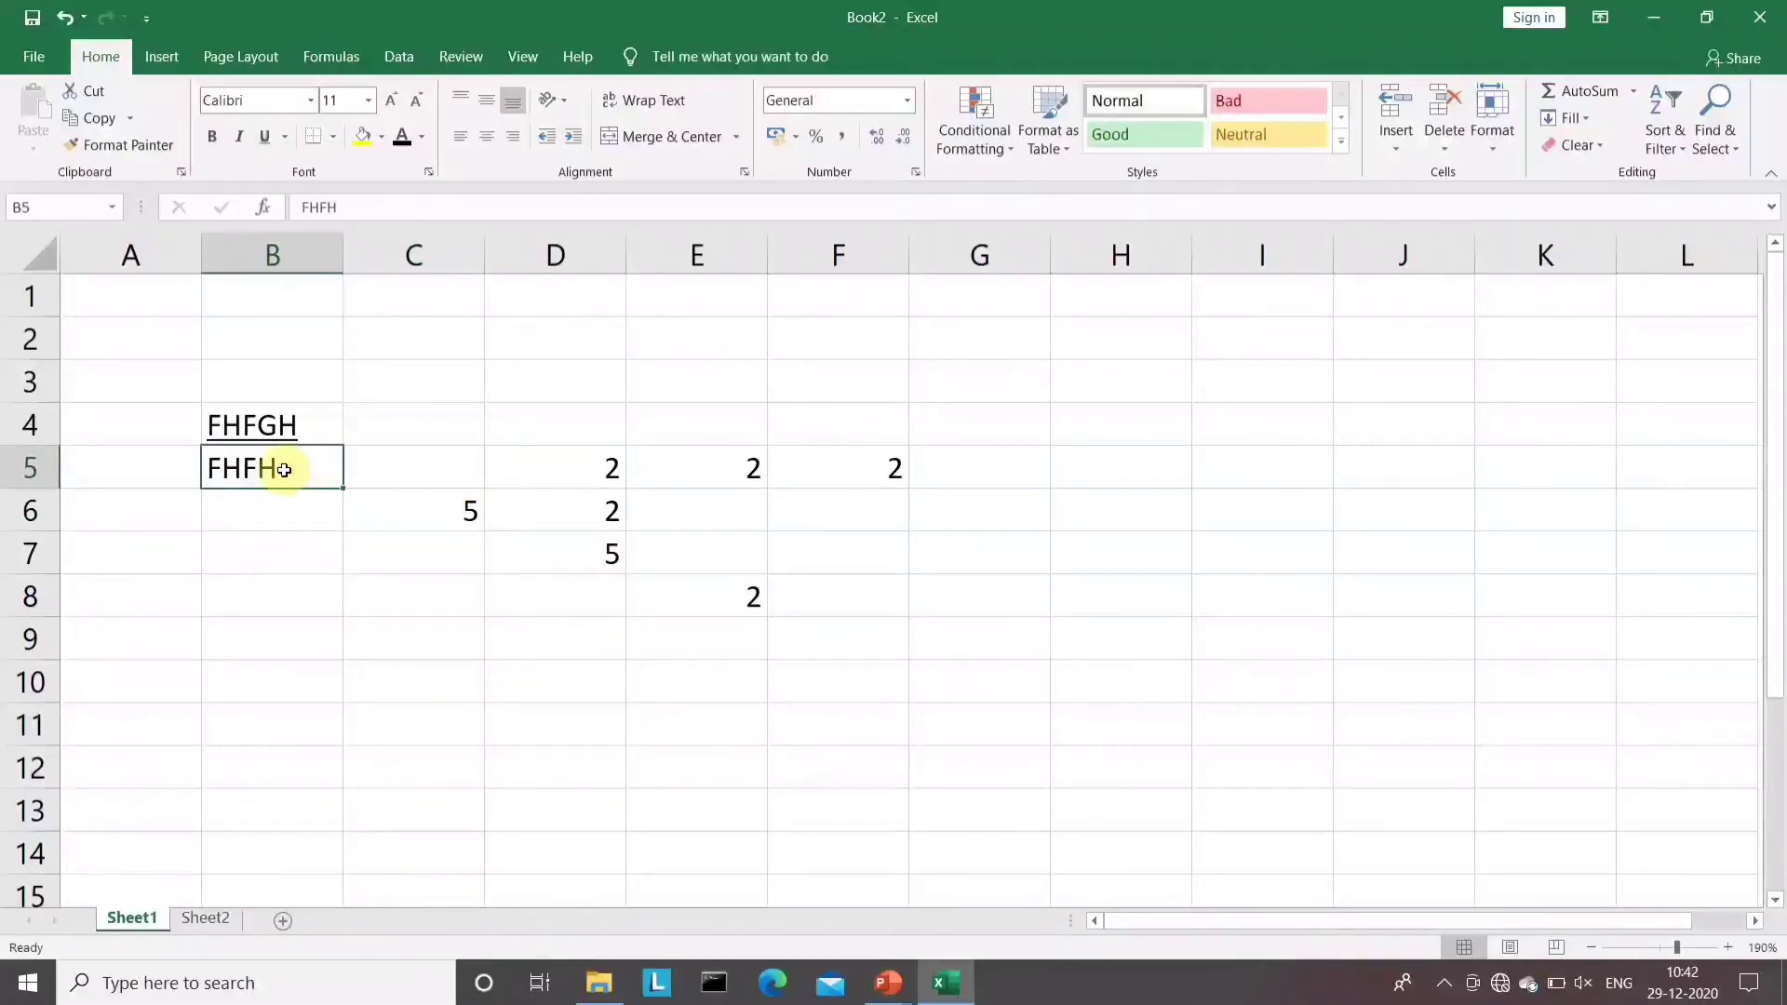
pyautogui.click(260, 424)
pyautogui.hotkey('ctrl', 'u')
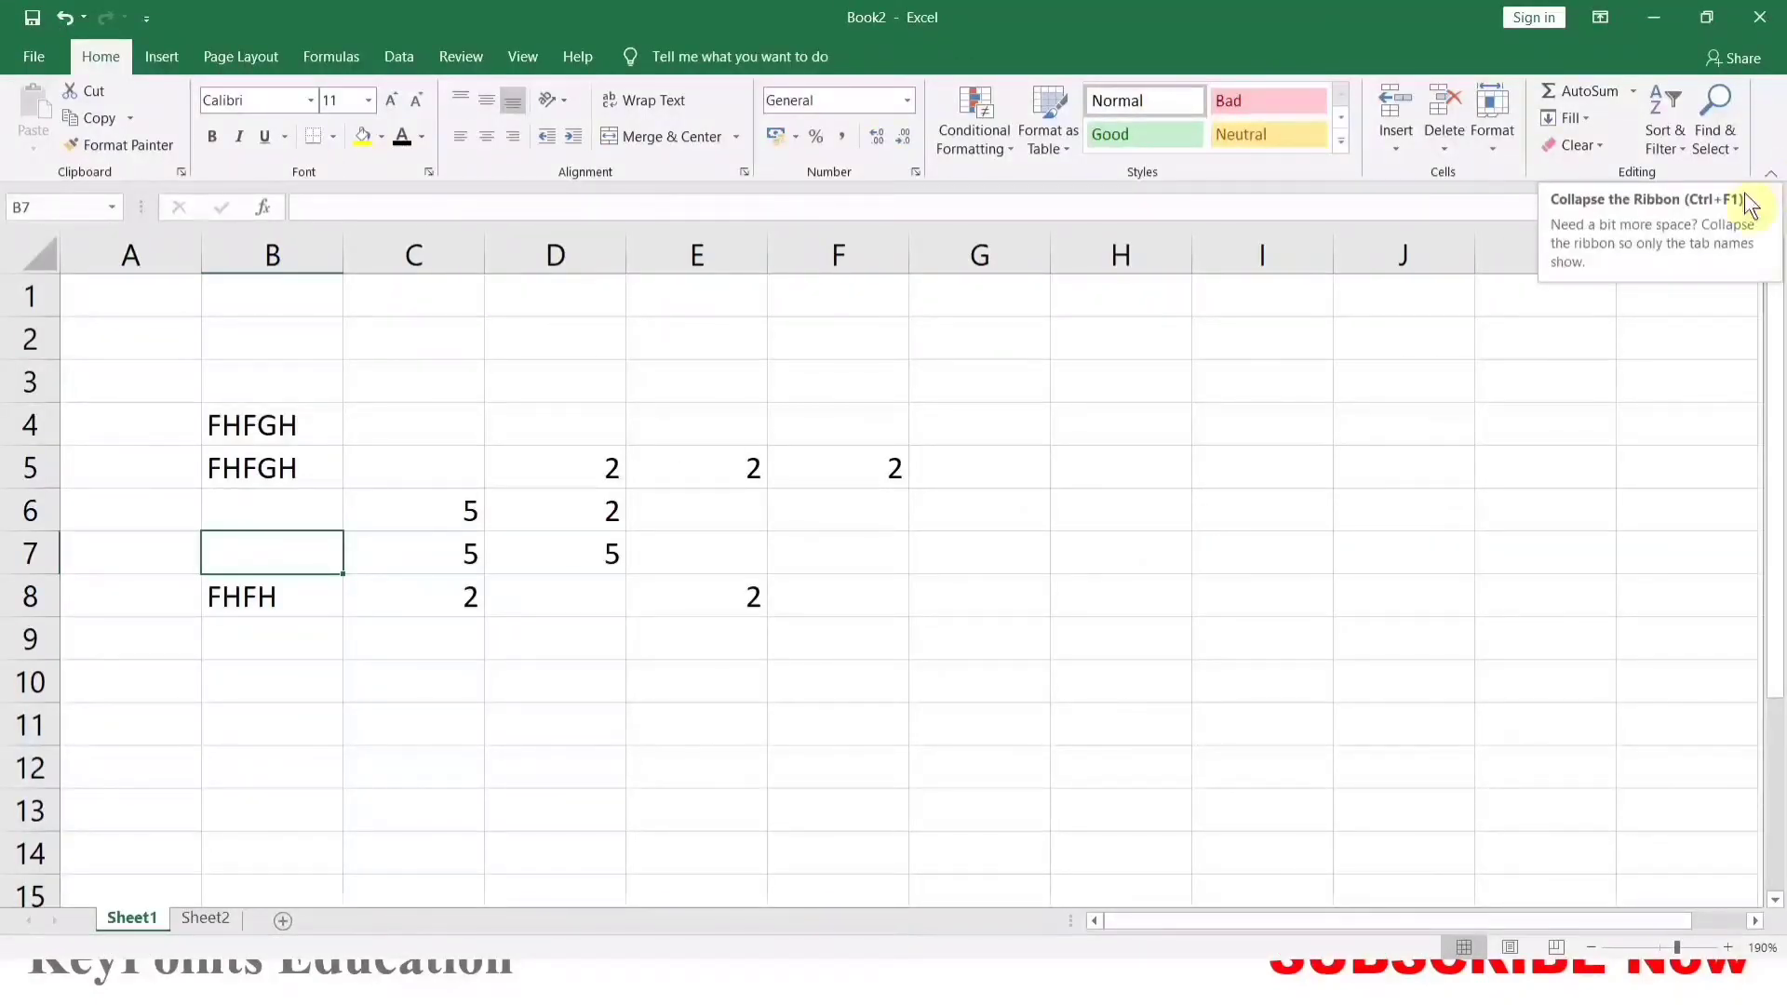
# Close the Book2 workbook with its changes saved, and reopen it from the recent files
pyautogui.hotkey('ctrl', 'w')
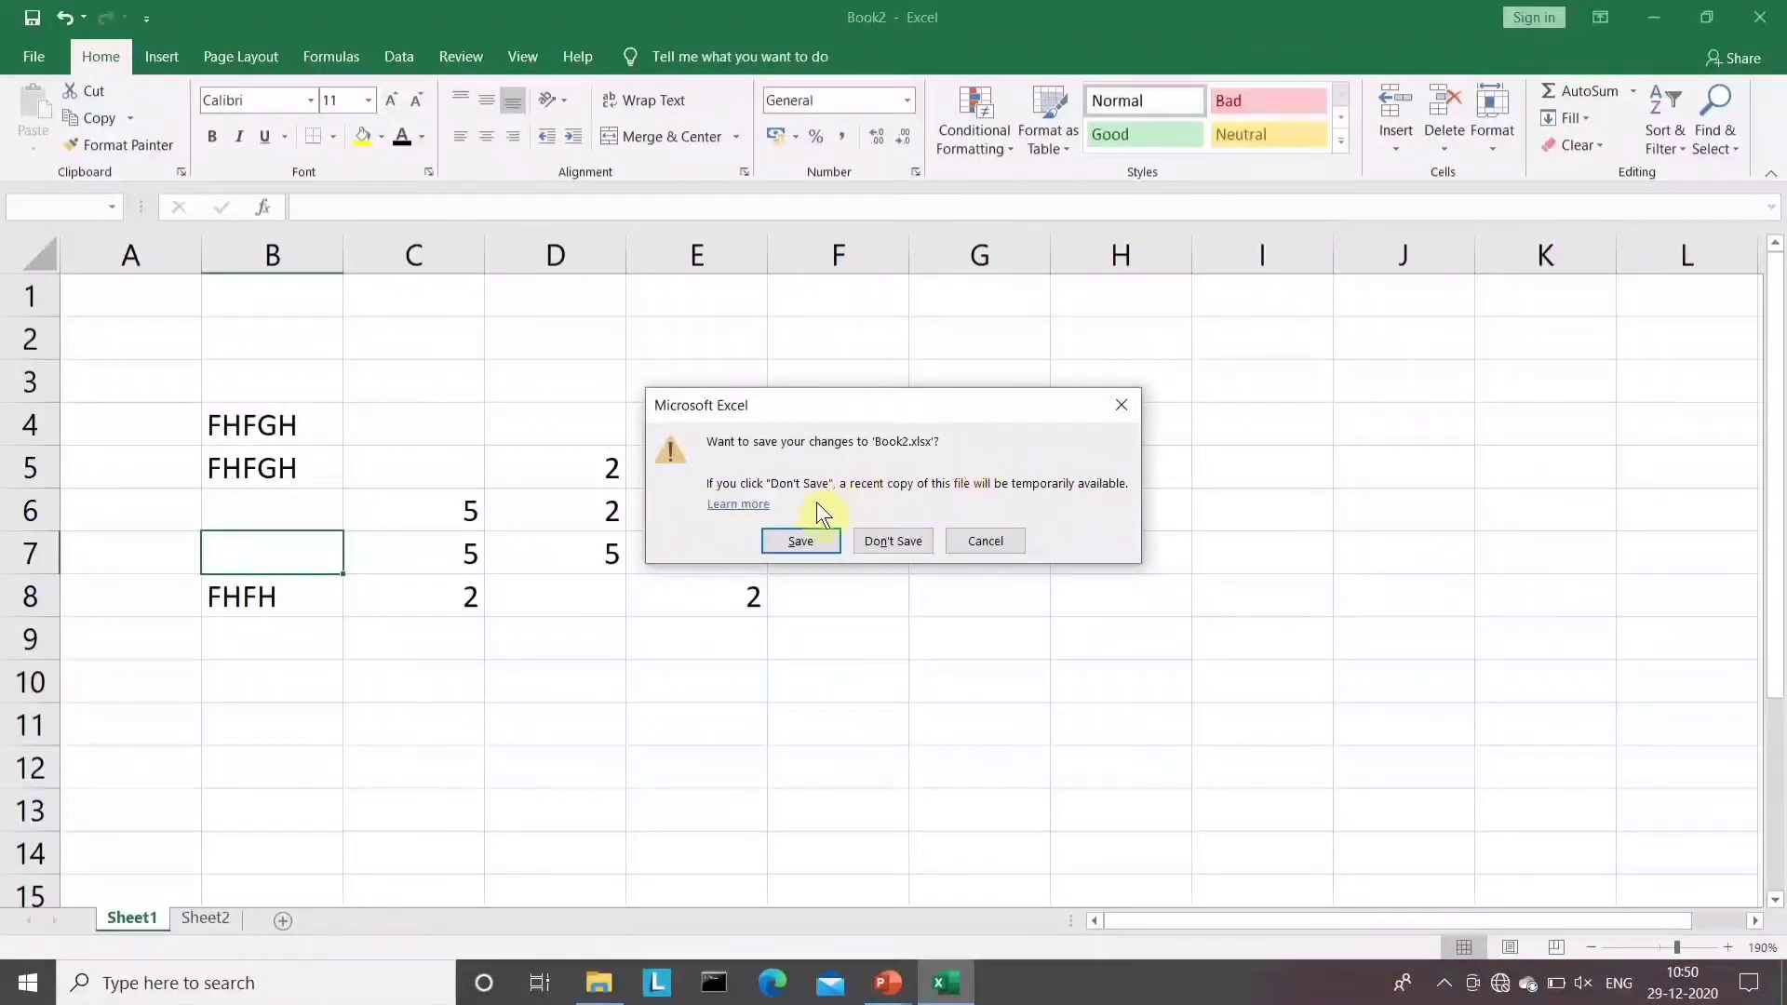
pyautogui.click(787, 544)
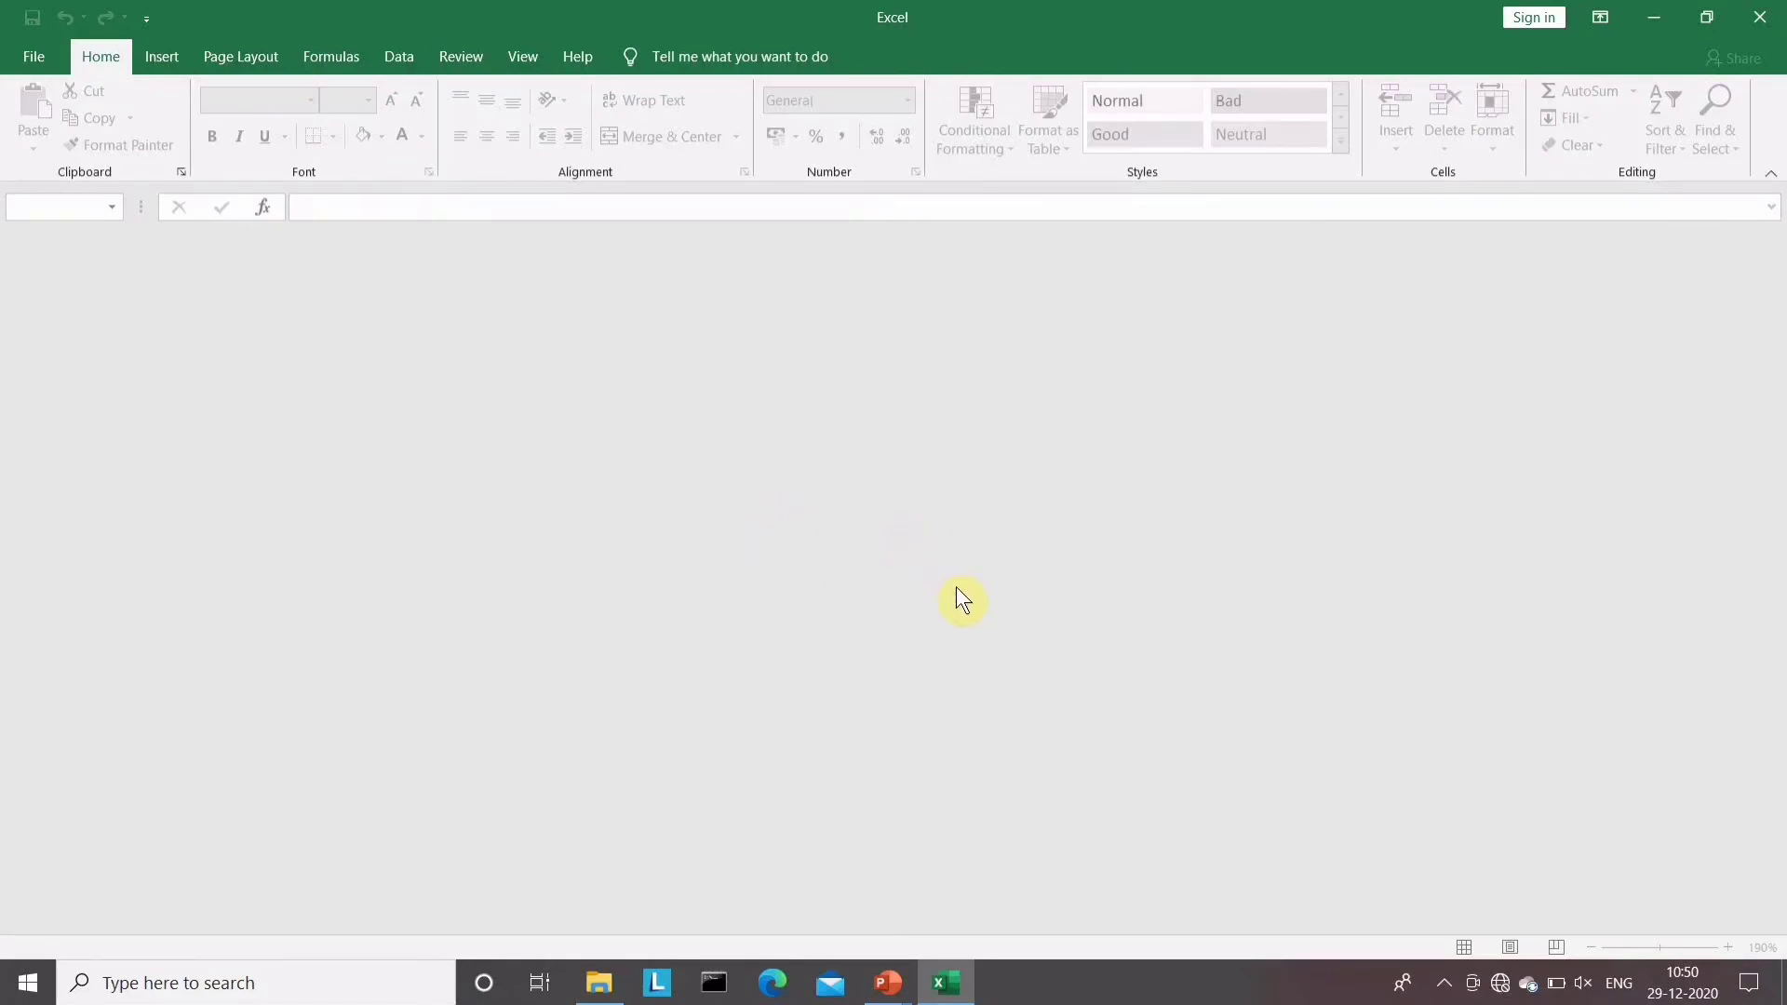
pyautogui.rightClick(968, 997)
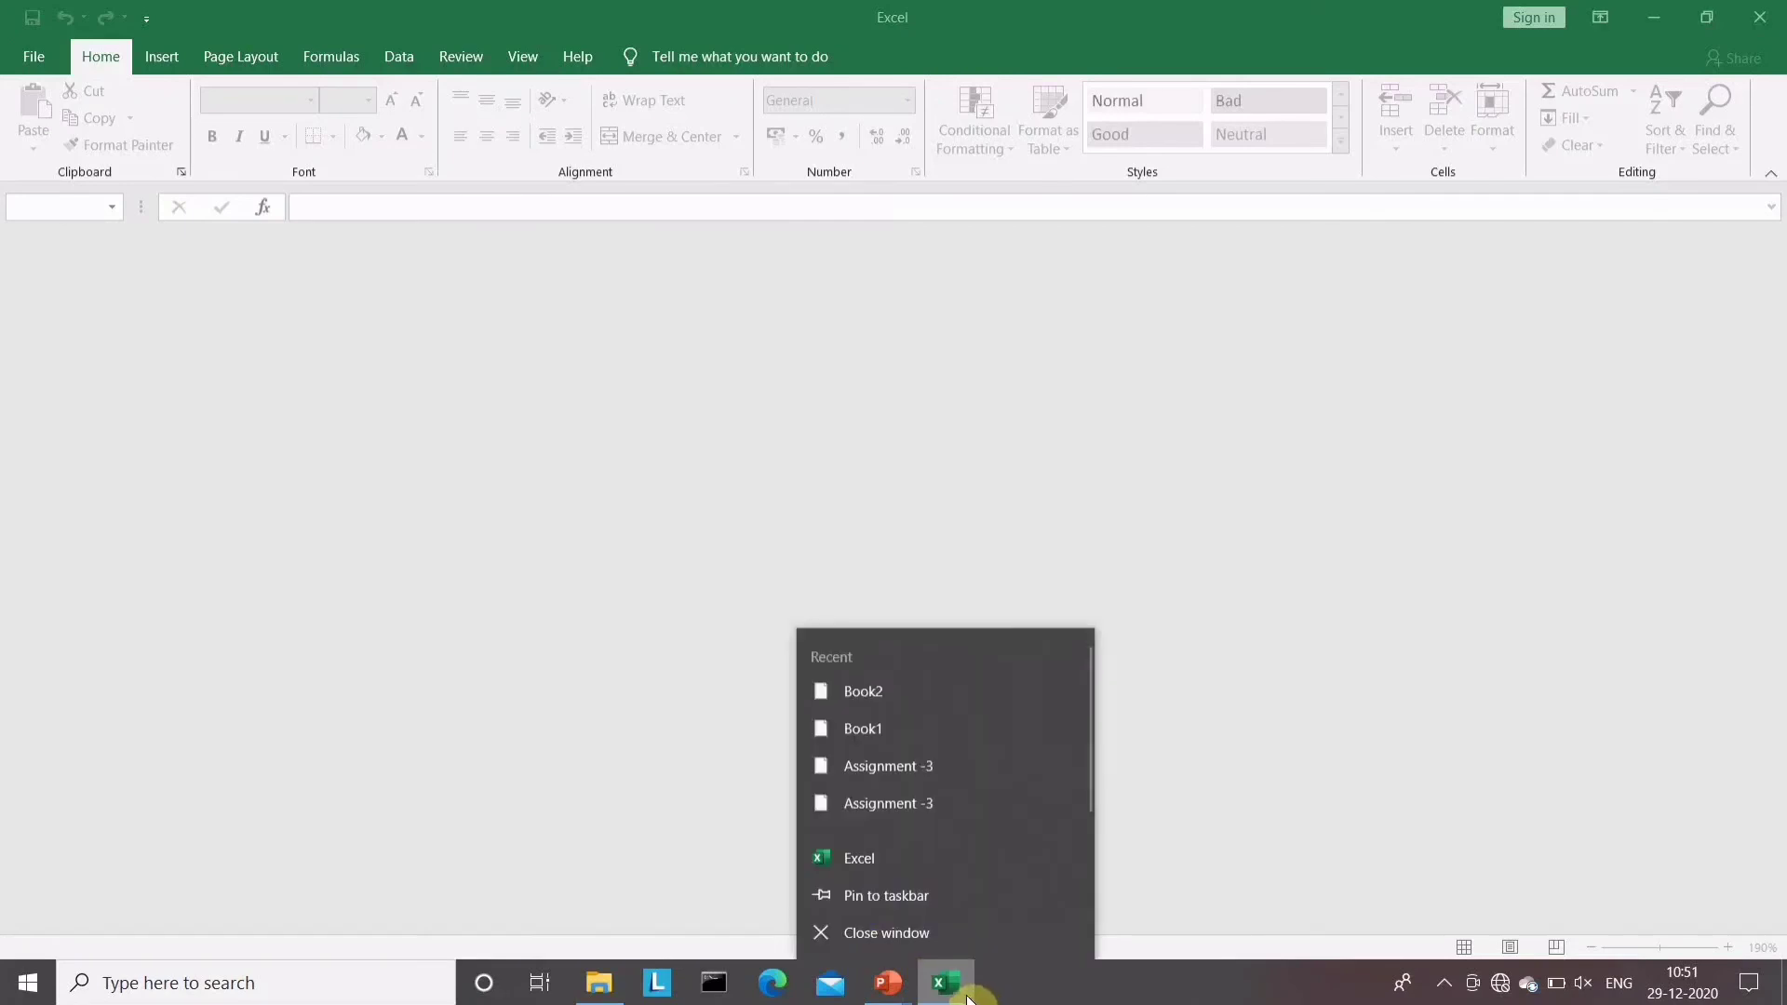
pyautogui.click(835, 690)
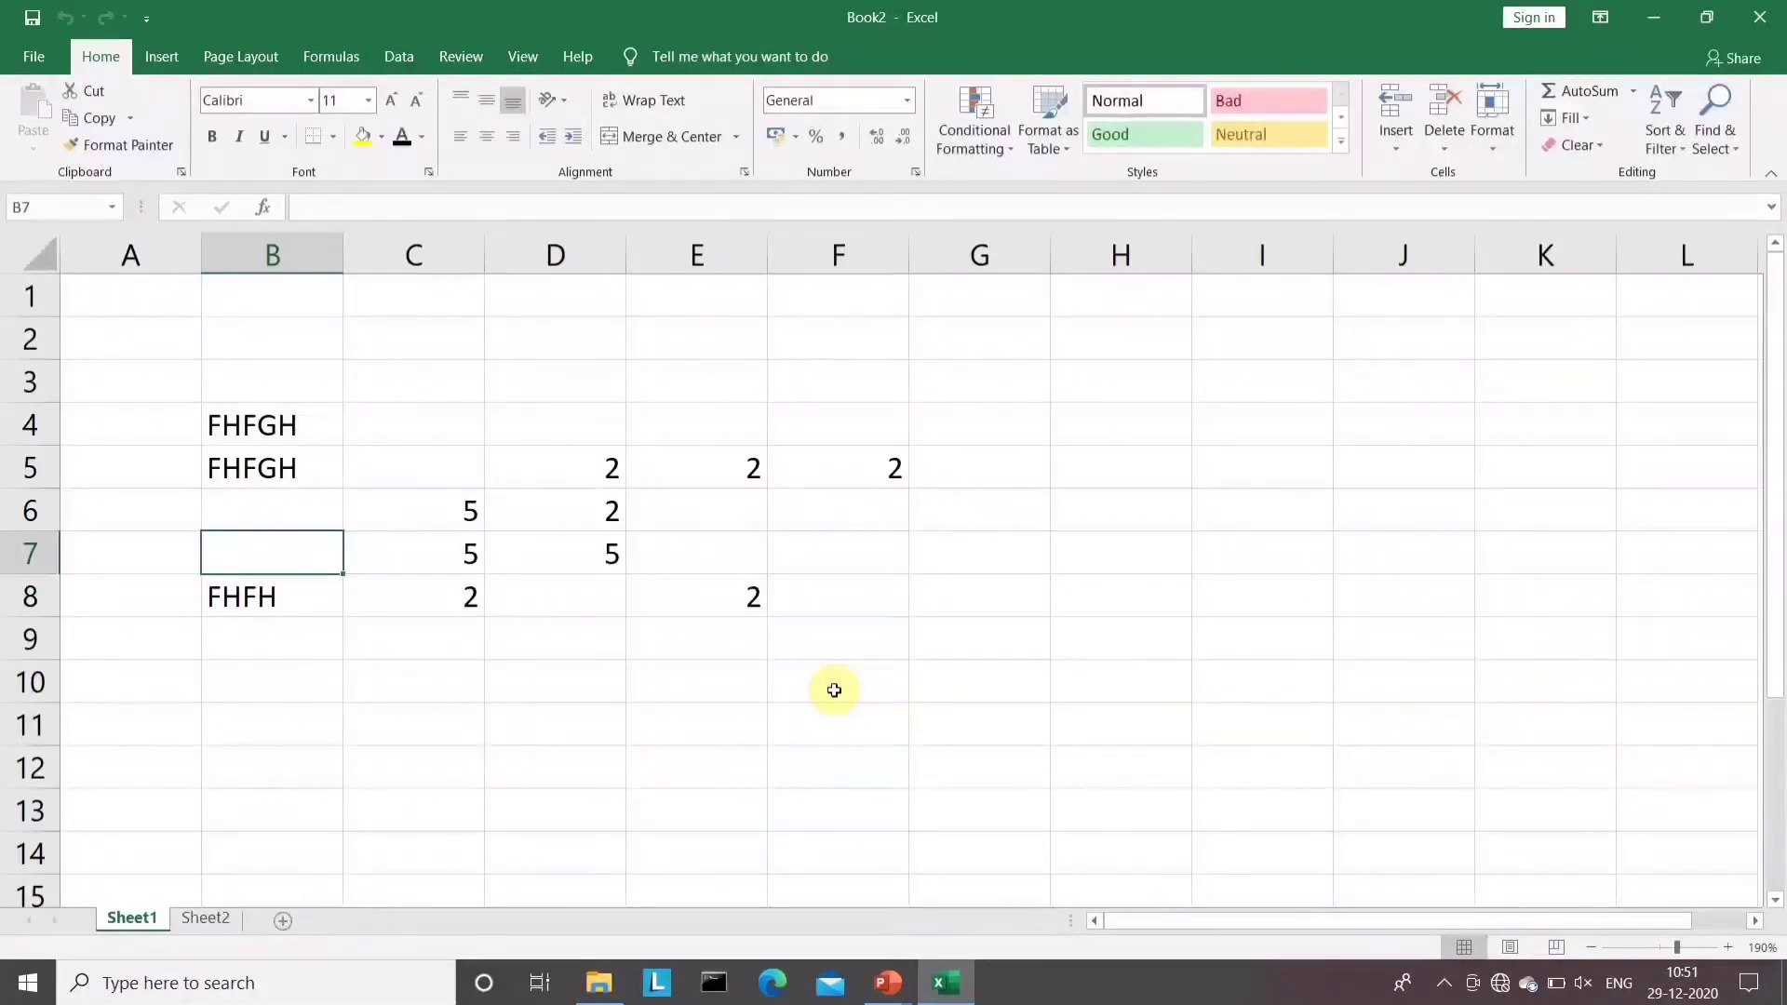
# Enter 5 in cell E9 and 8 in cell D10
pyautogui.click(654, 639)
pyautogui.write('5')
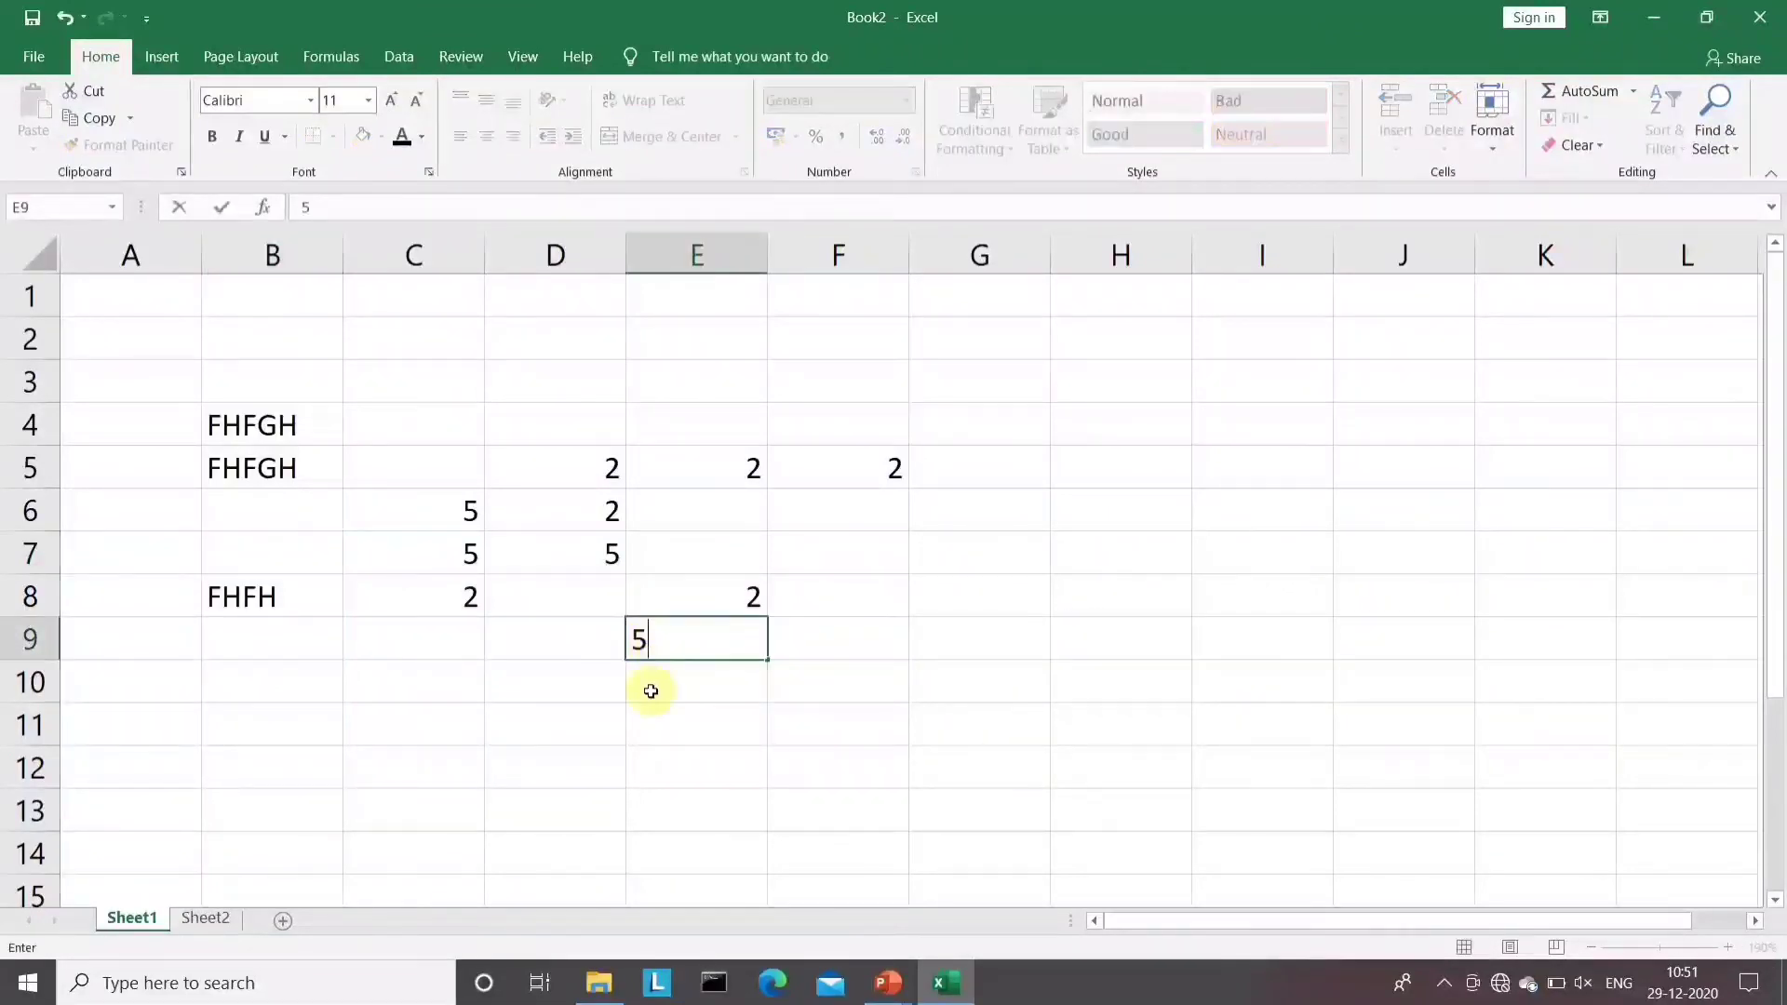
pyautogui.click(528, 671)
pyautogui.write('8')
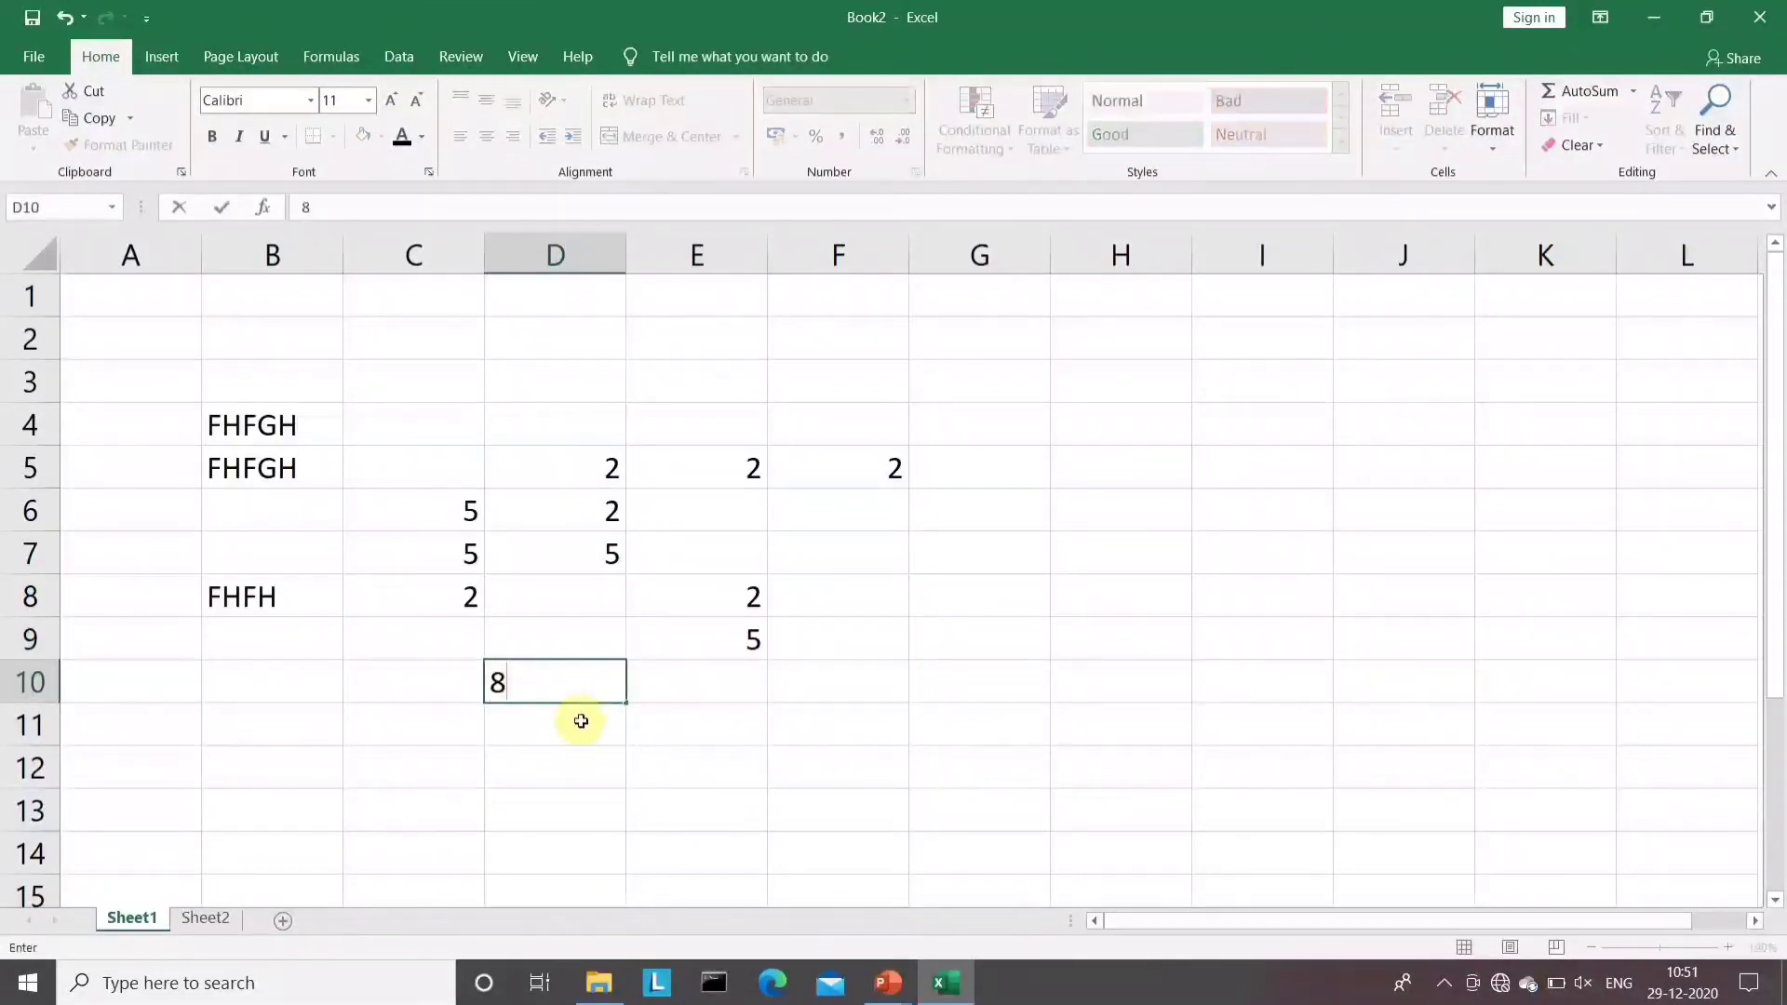
pyautogui.click(583, 724)
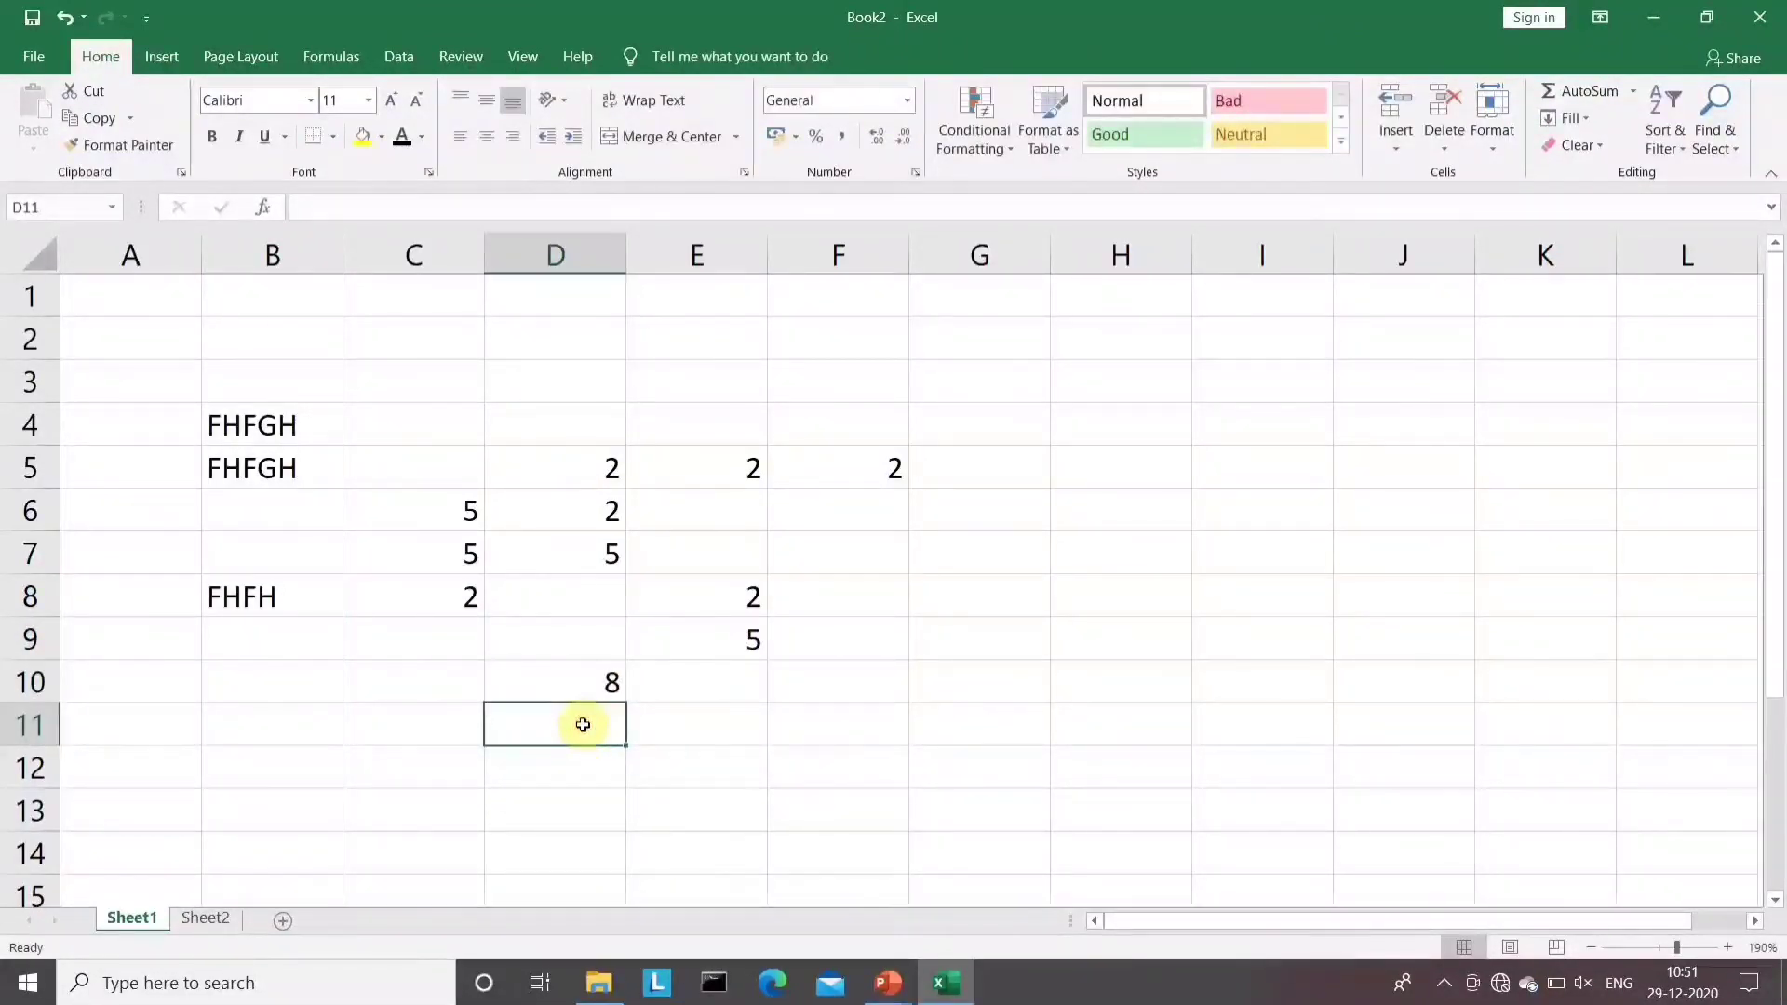
# Switch to the PowerPoint slide show to view the Ctrl+X Cut slide, and return to Excel
pyautogui.hotkey('alt', 'Tab')
pyautogui.press('Right')
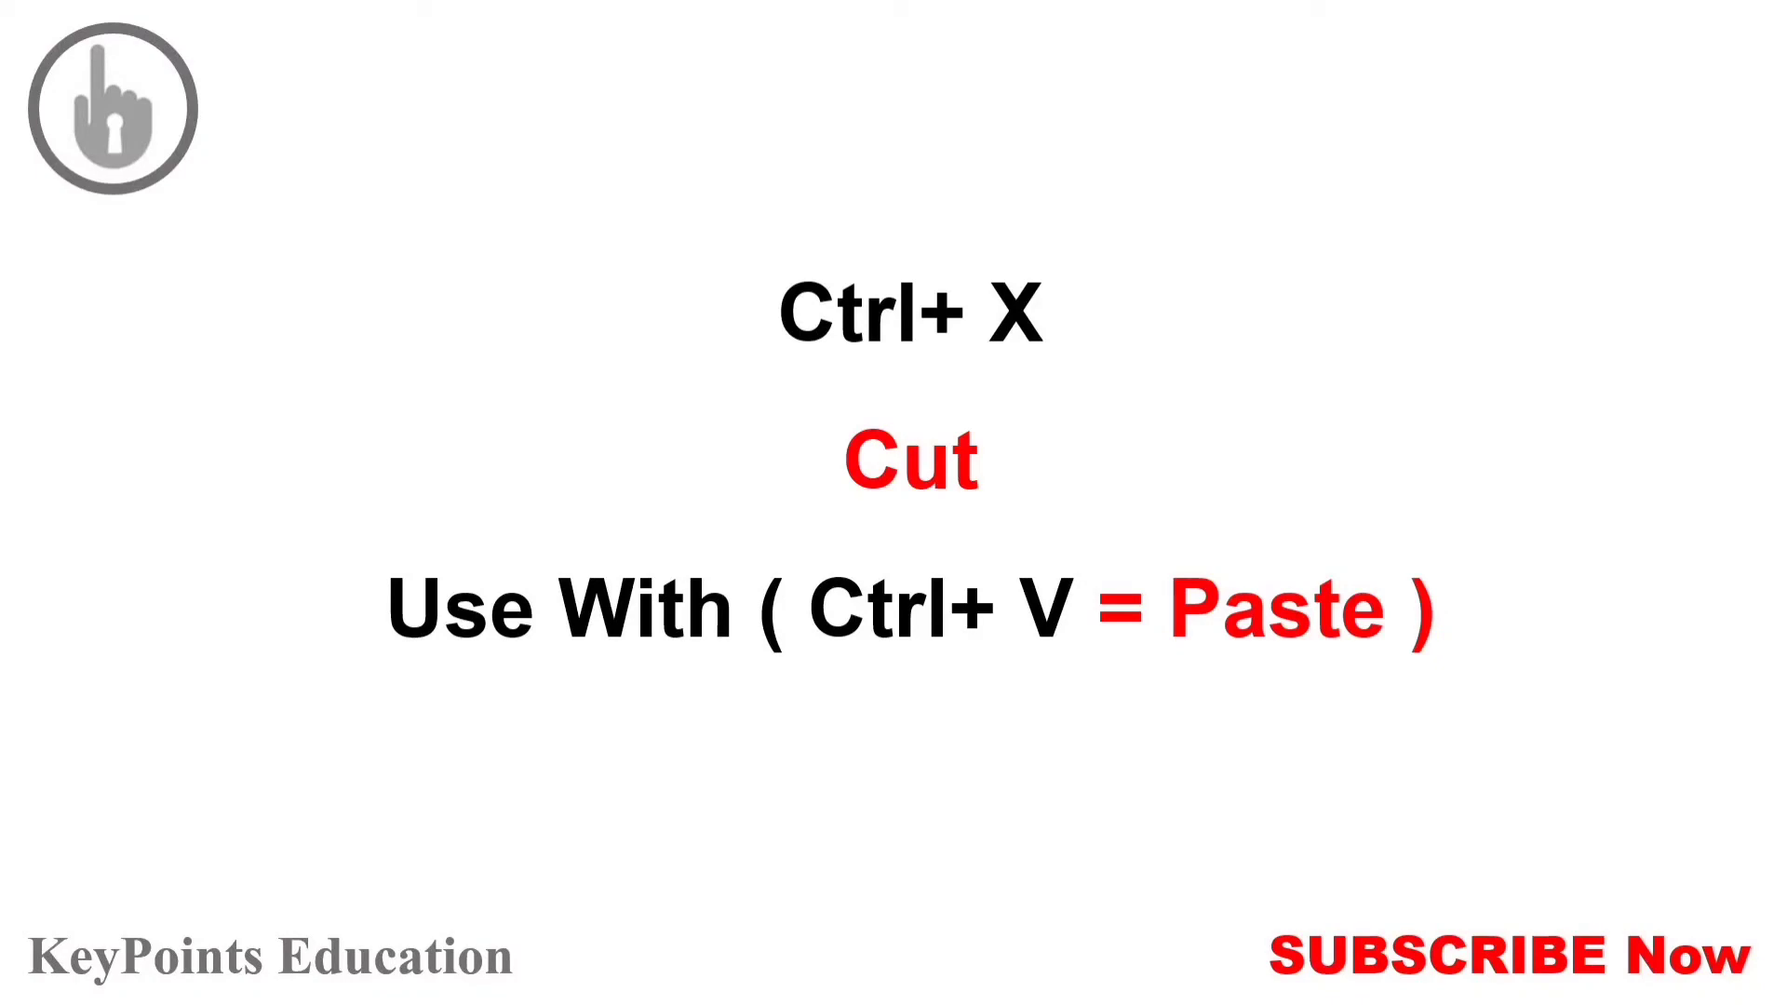
pyautogui.hotkey('alt', 'Tab')
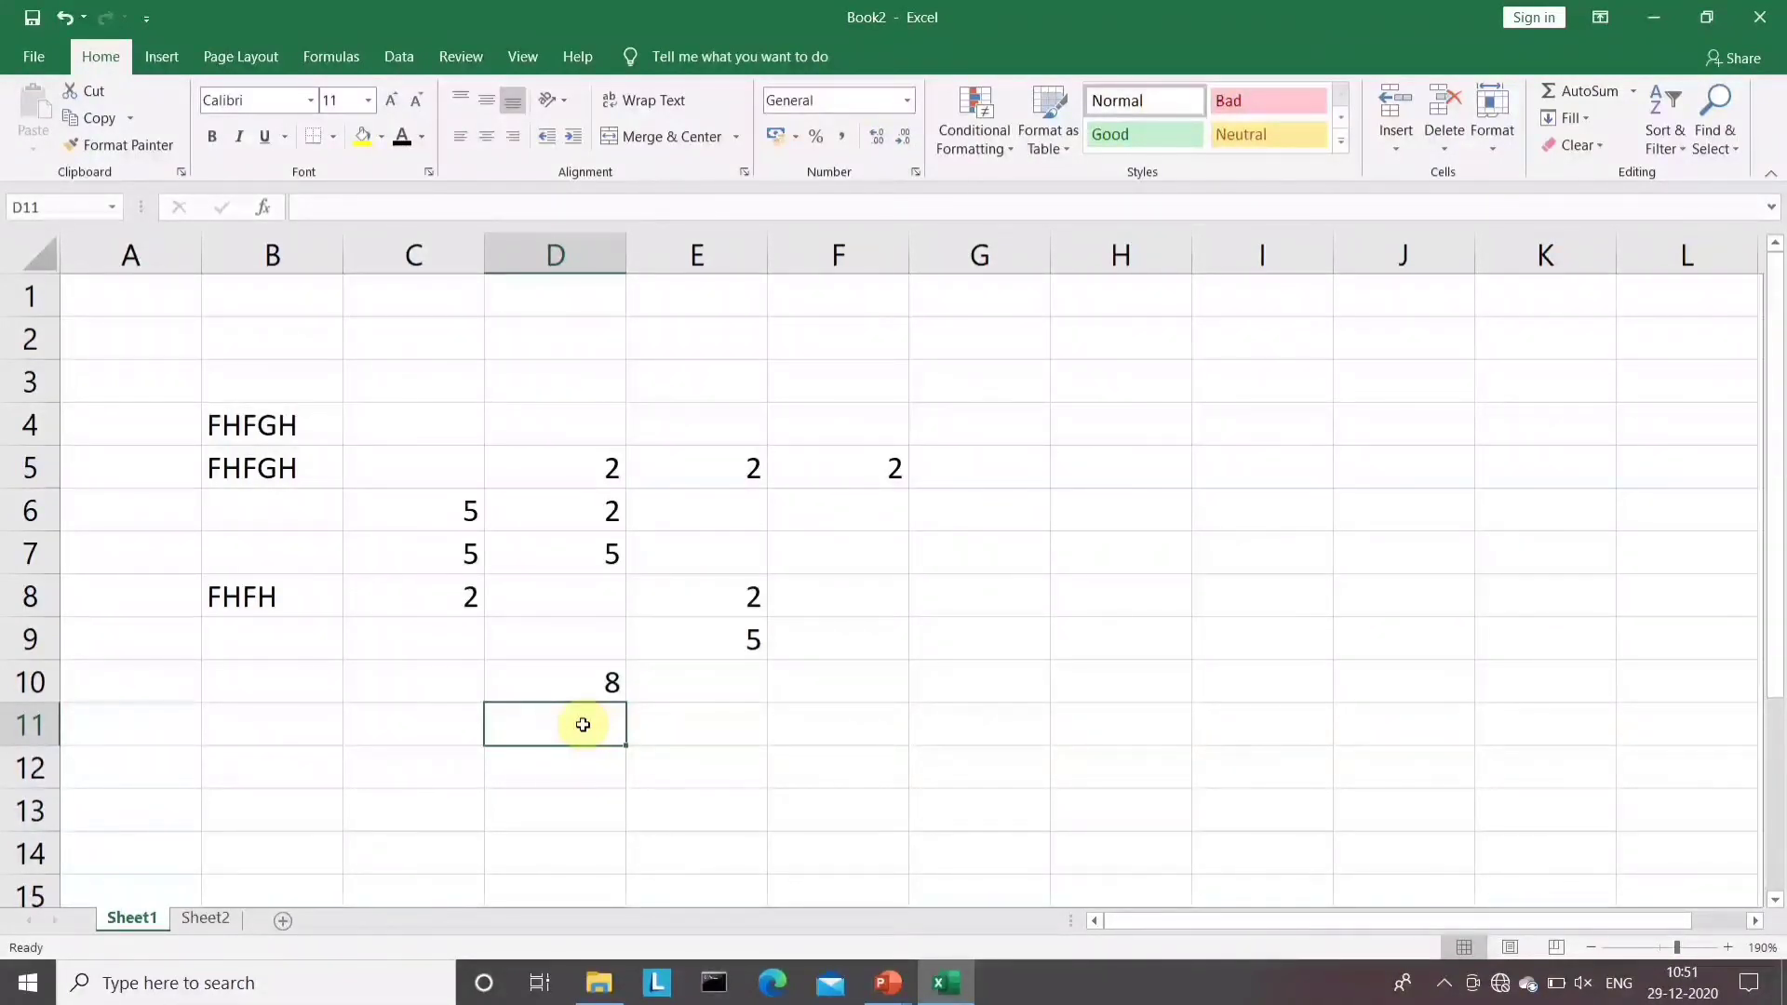
# Cut the text FHFH from cell B8 and paste it into C10, undoing and repeating the paste once
pyautogui.click(285, 598)
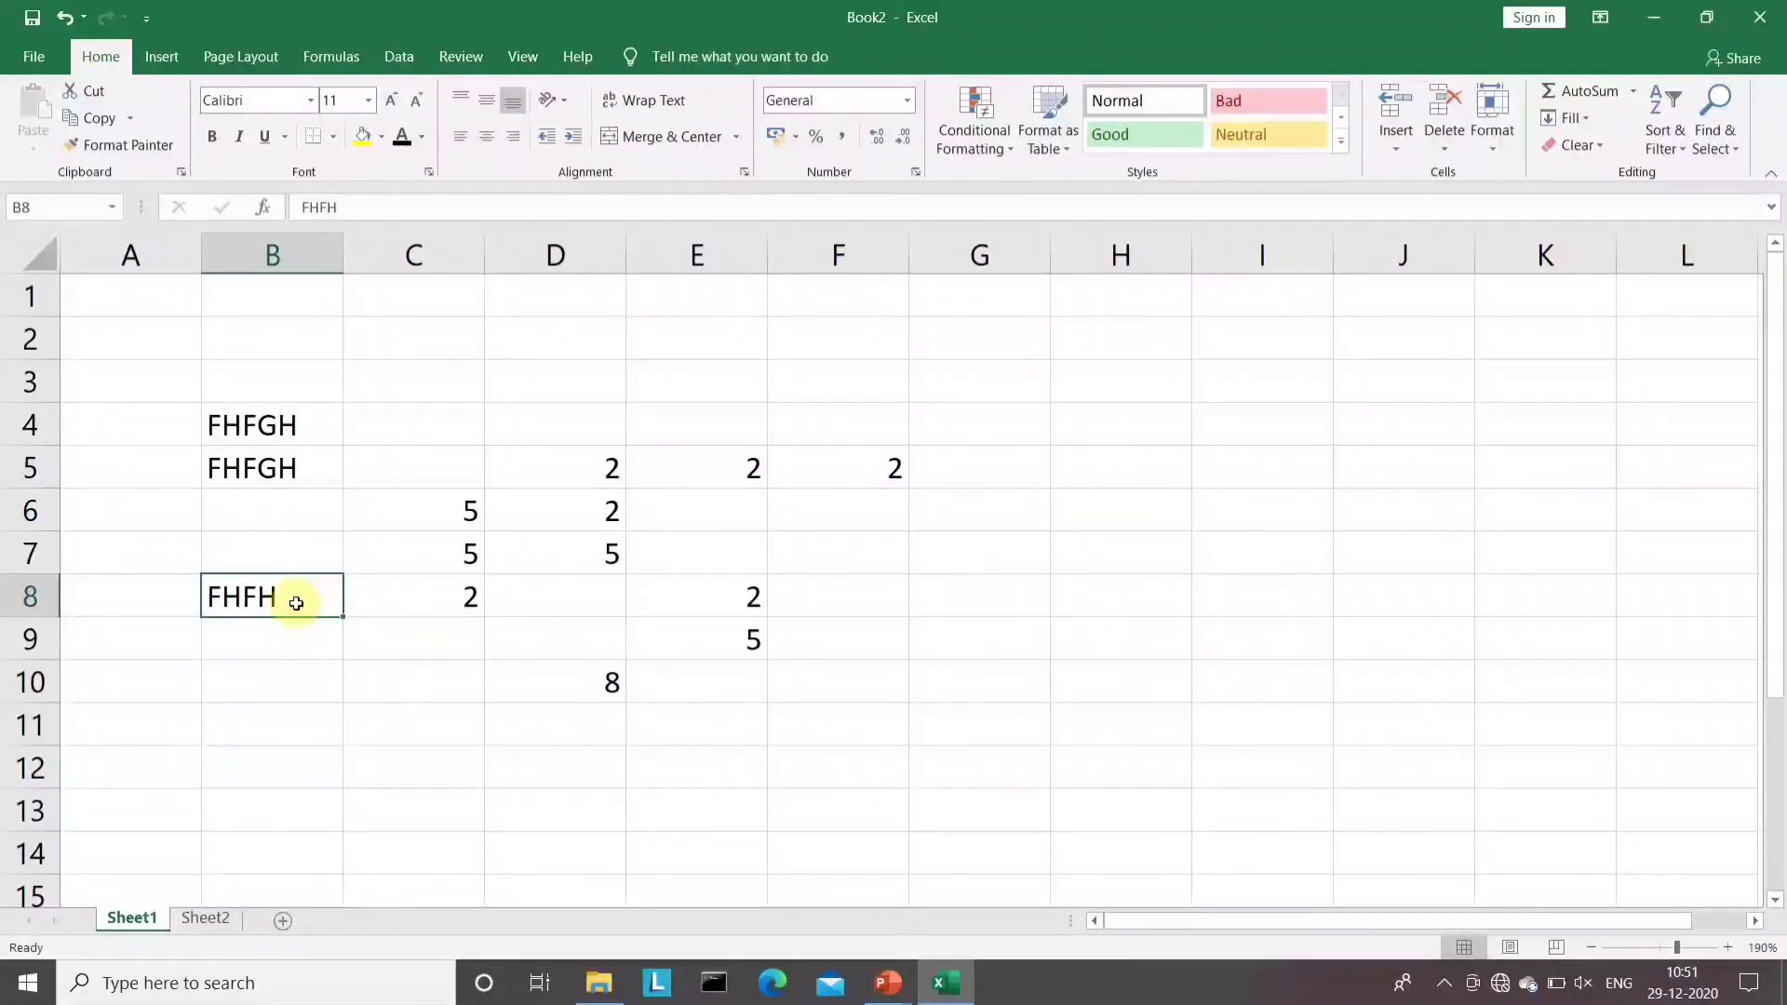
pyautogui.hotkey('ctrl', 'c')
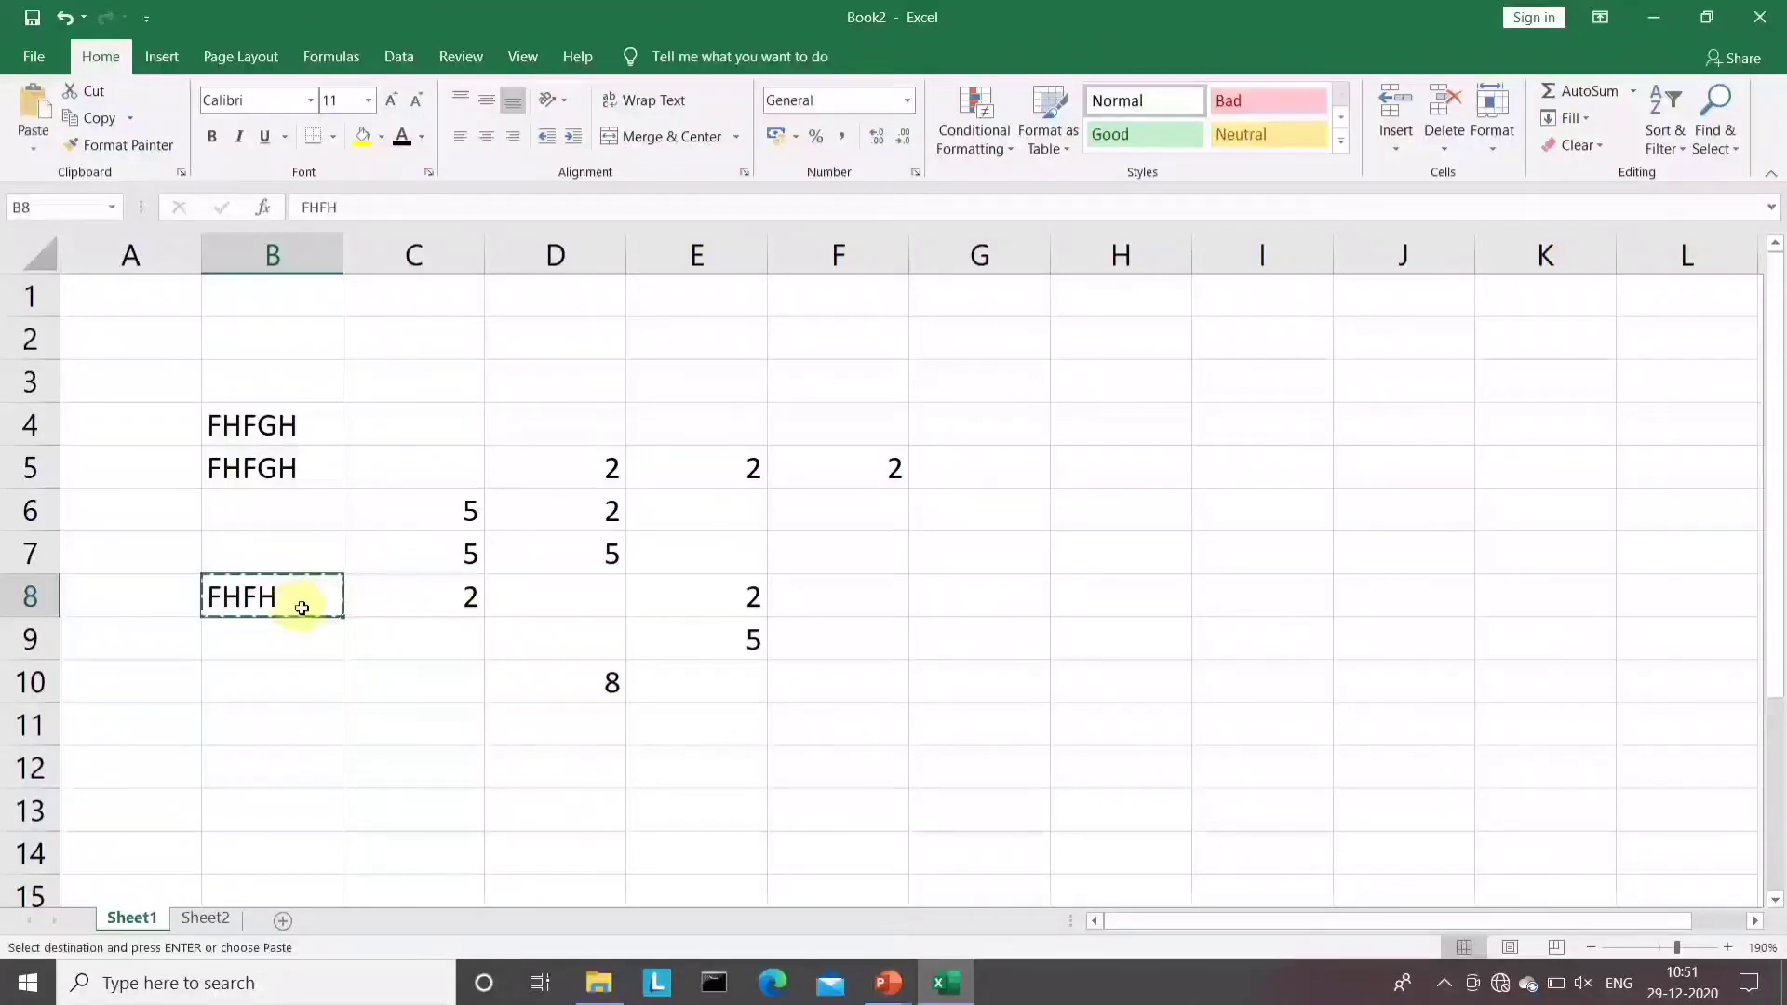
pyautogui.click(413, 690)
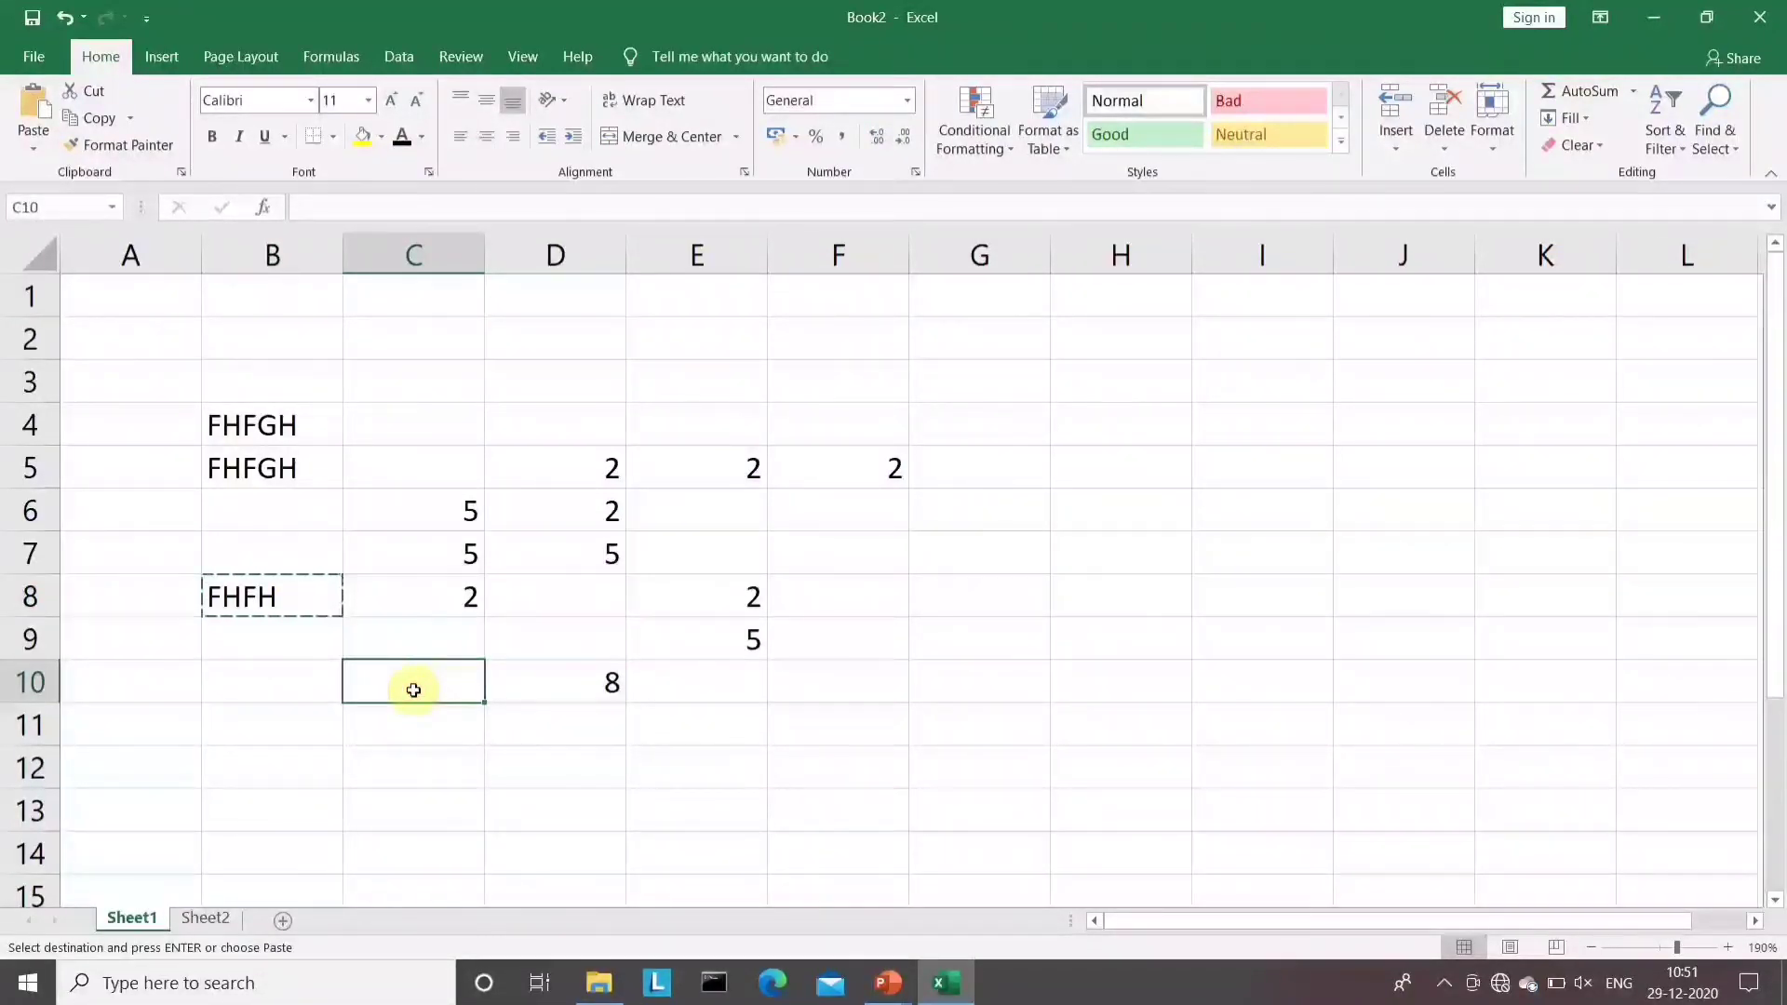
pyautogui.hotkey('ctrl', 'v')
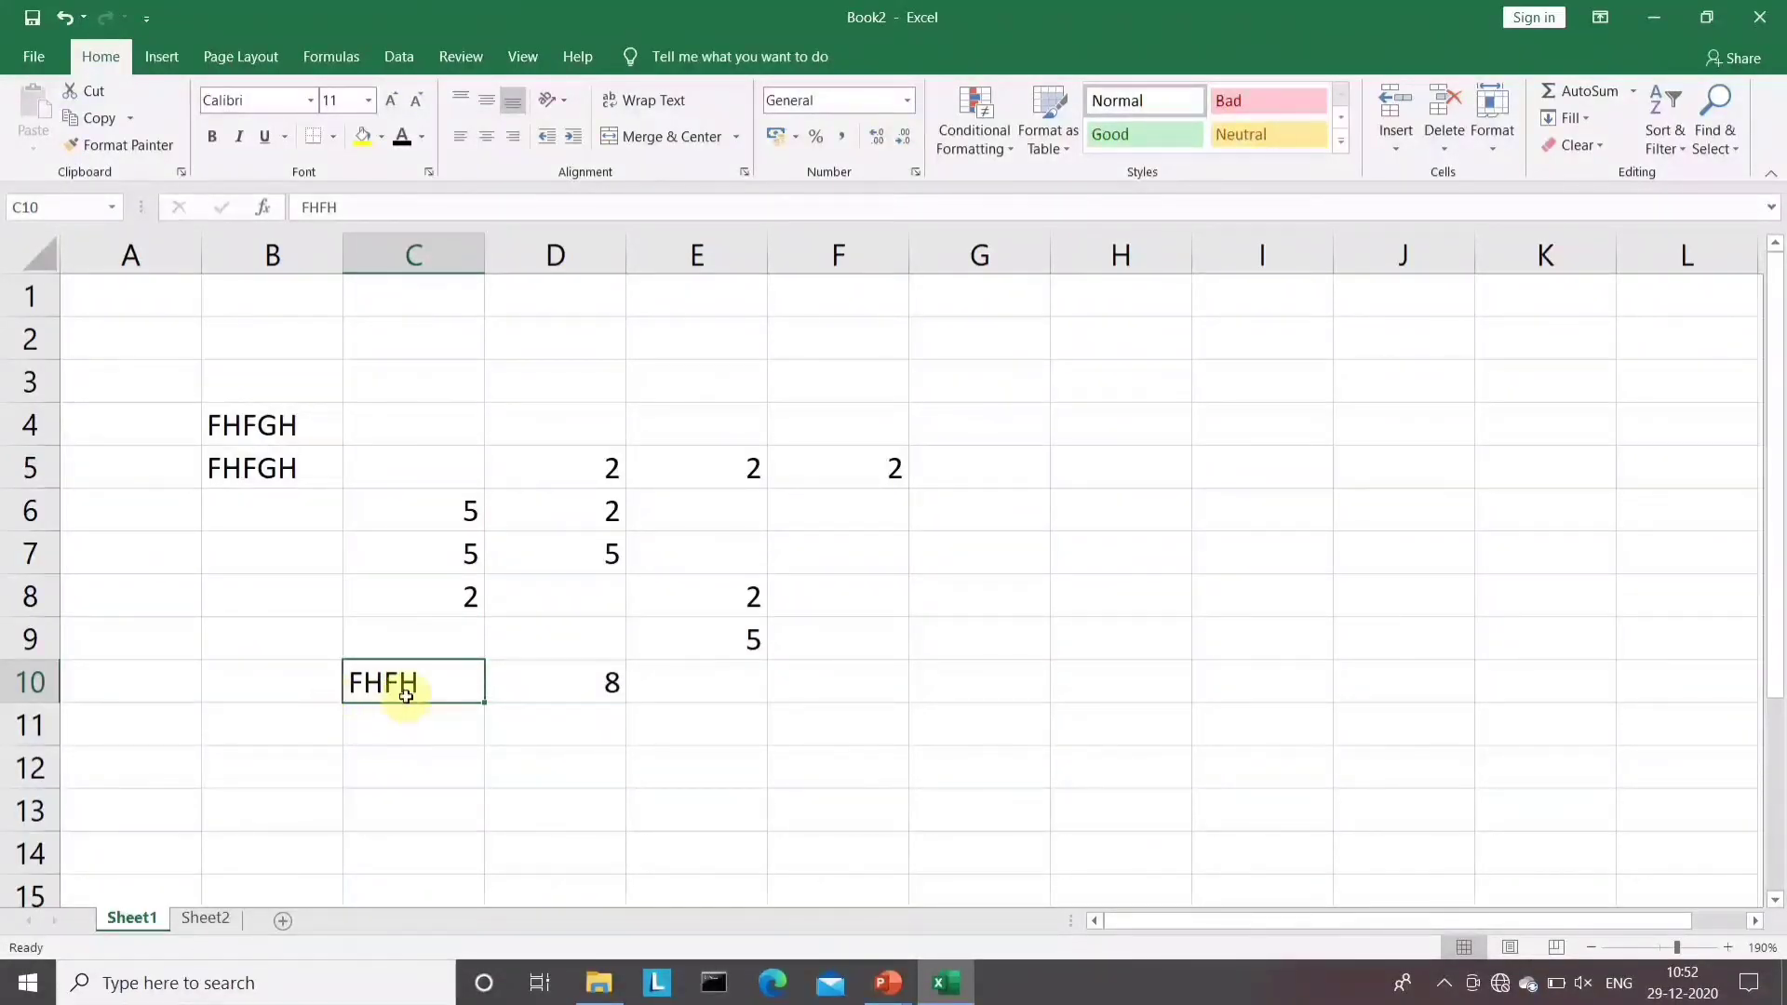
pyautogui.hotkey('ctrl', 'z')
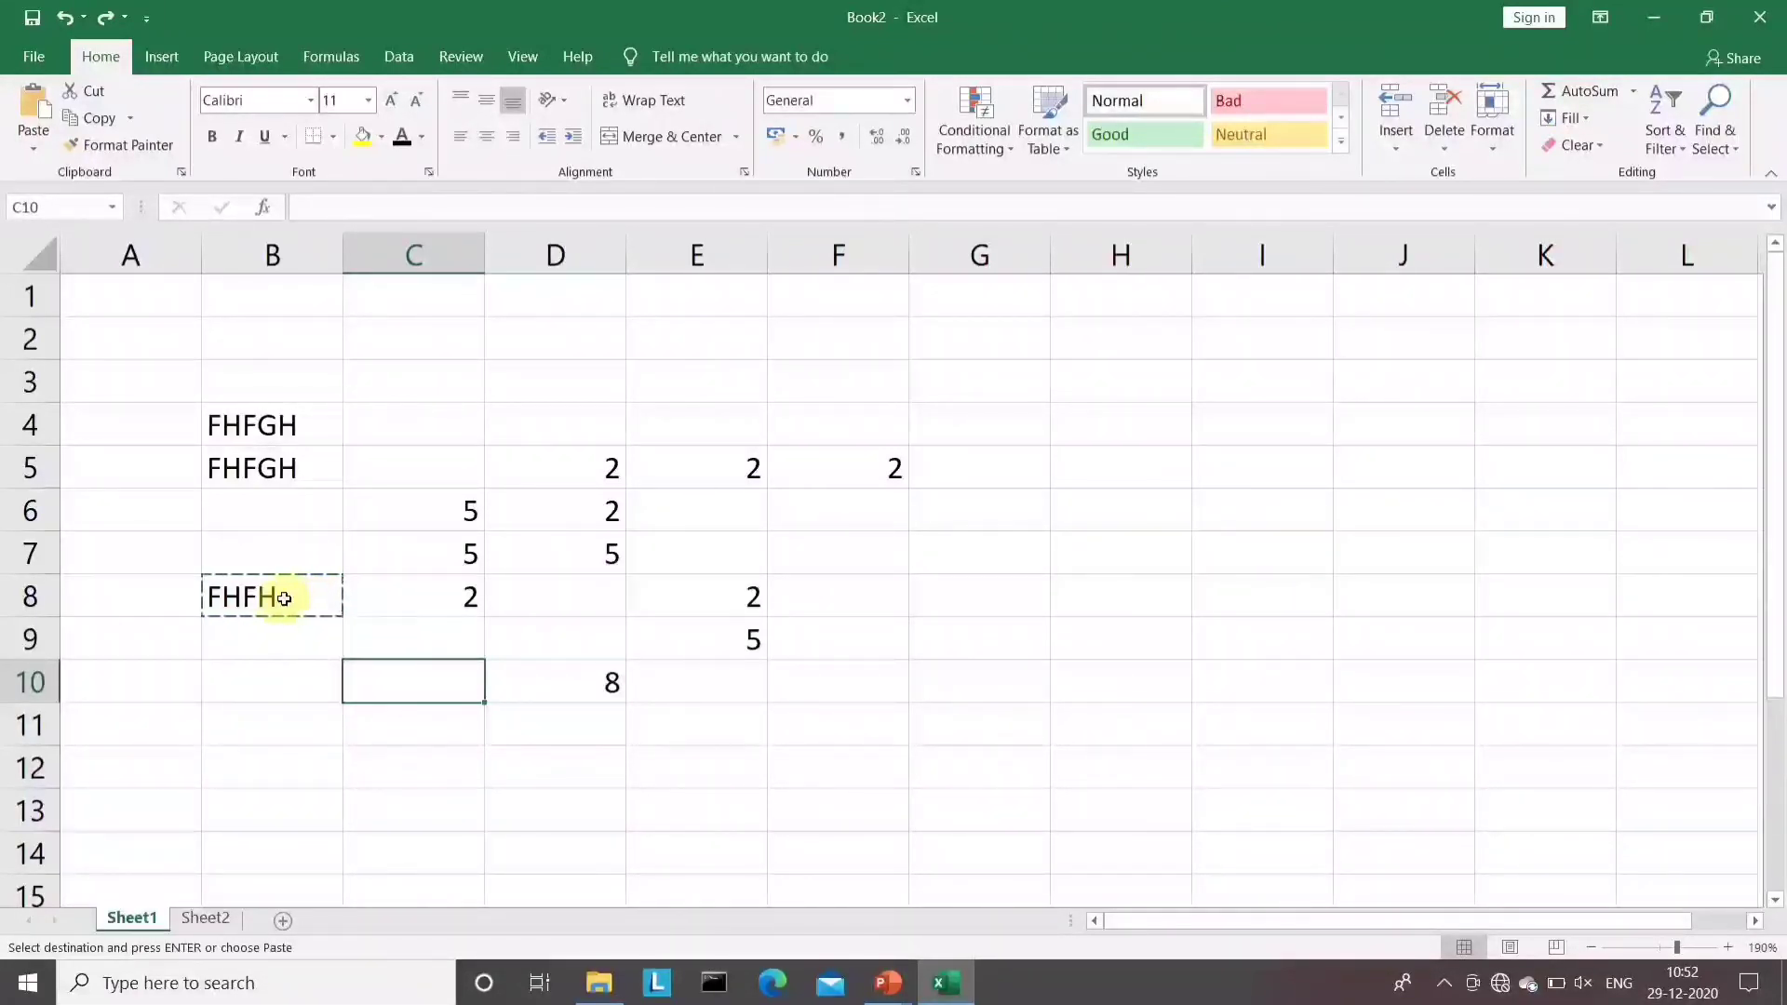
pyautogui.hotkey('ctrl', 'v')
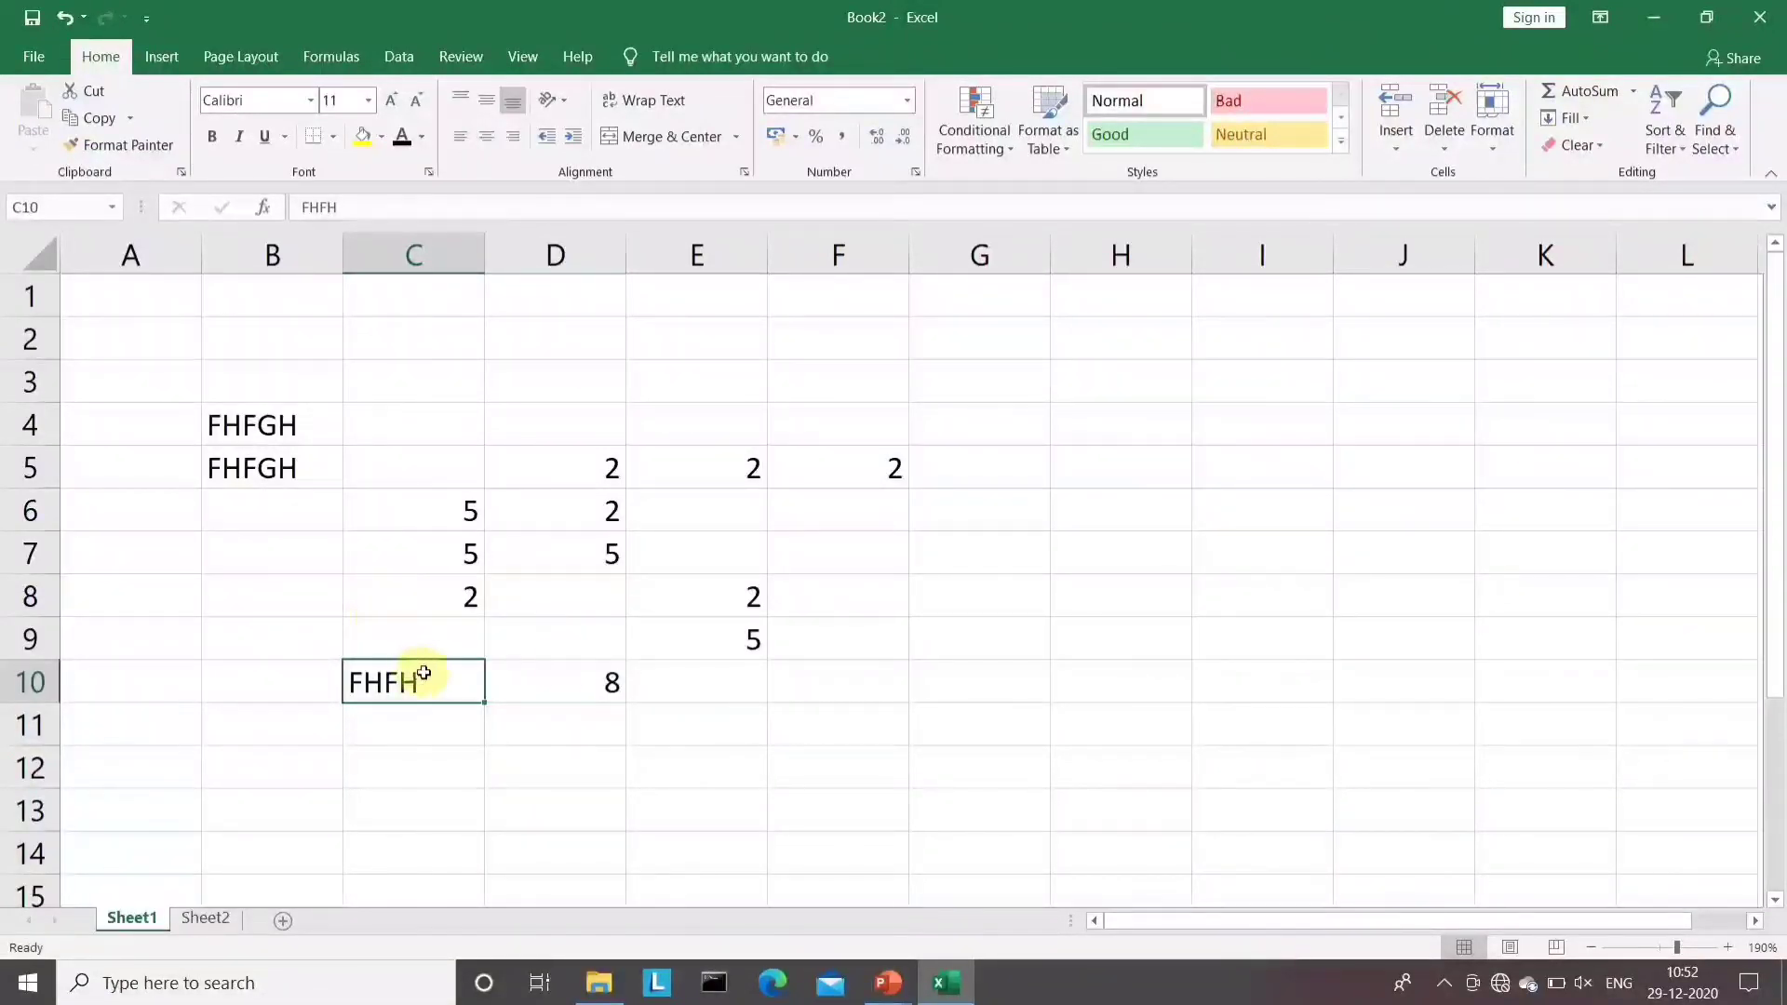
# Enter DDDD in cell H6, undo the entry and redo it
pyautogui.click(1124, 515)
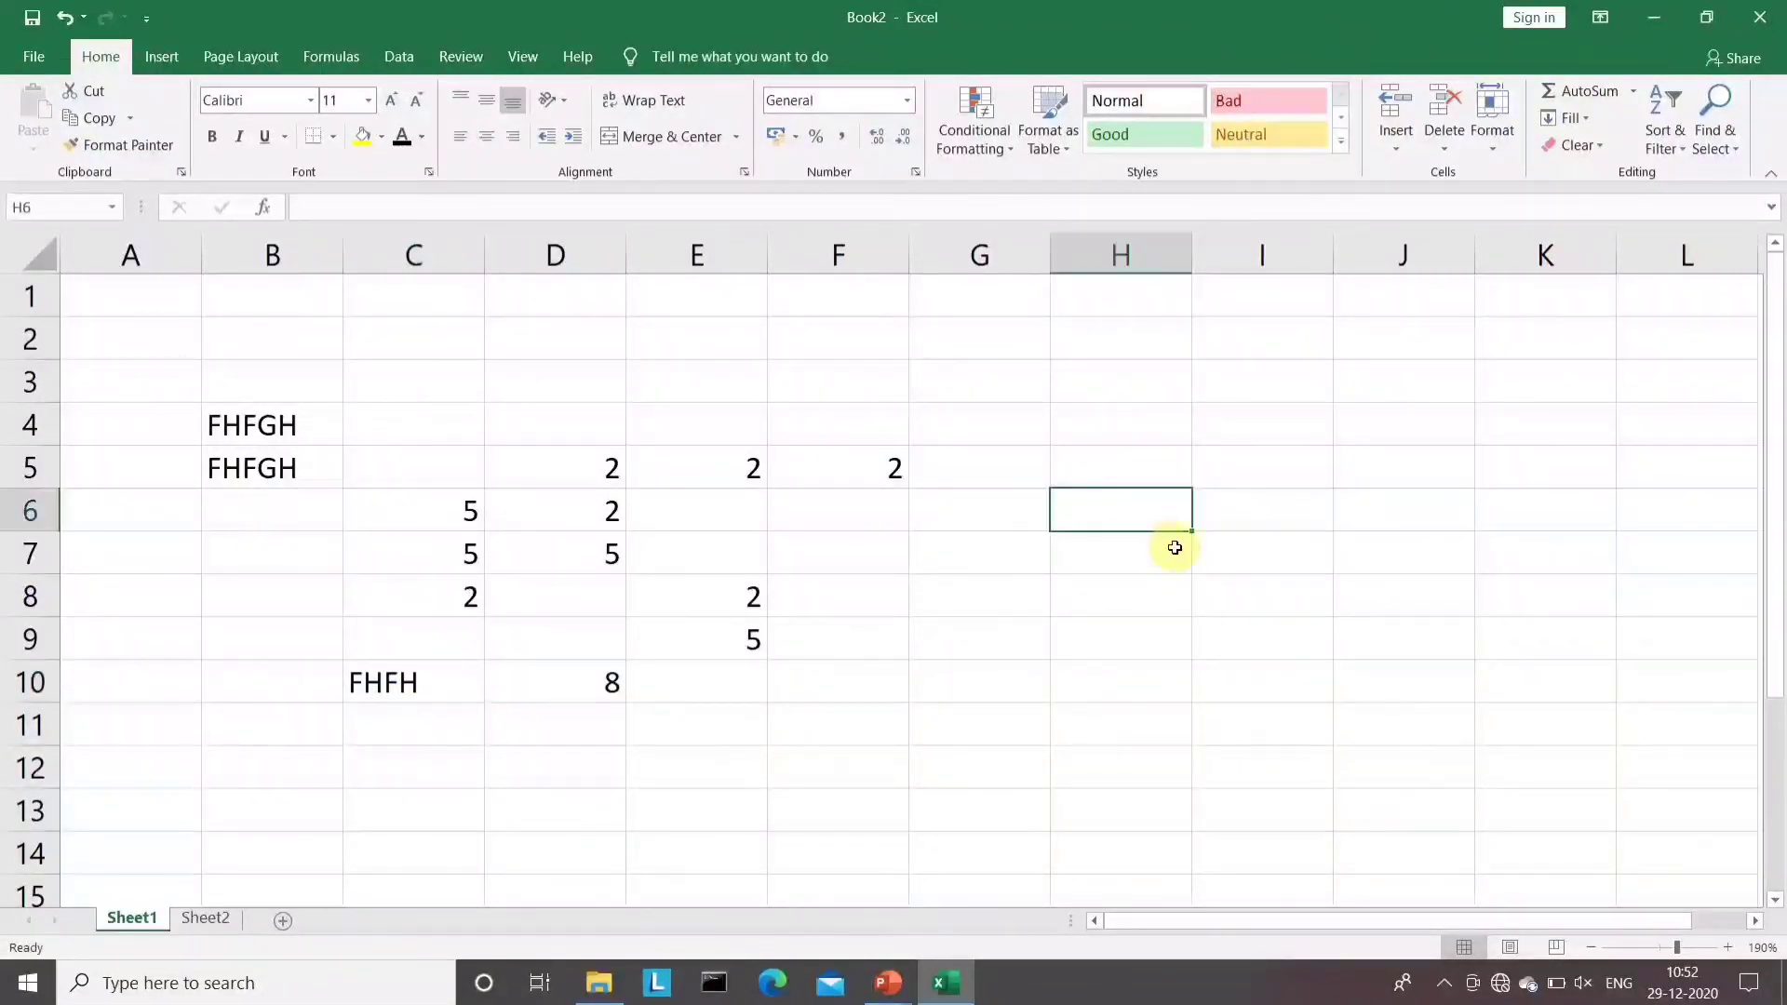
pyautogui.write('DDDD')
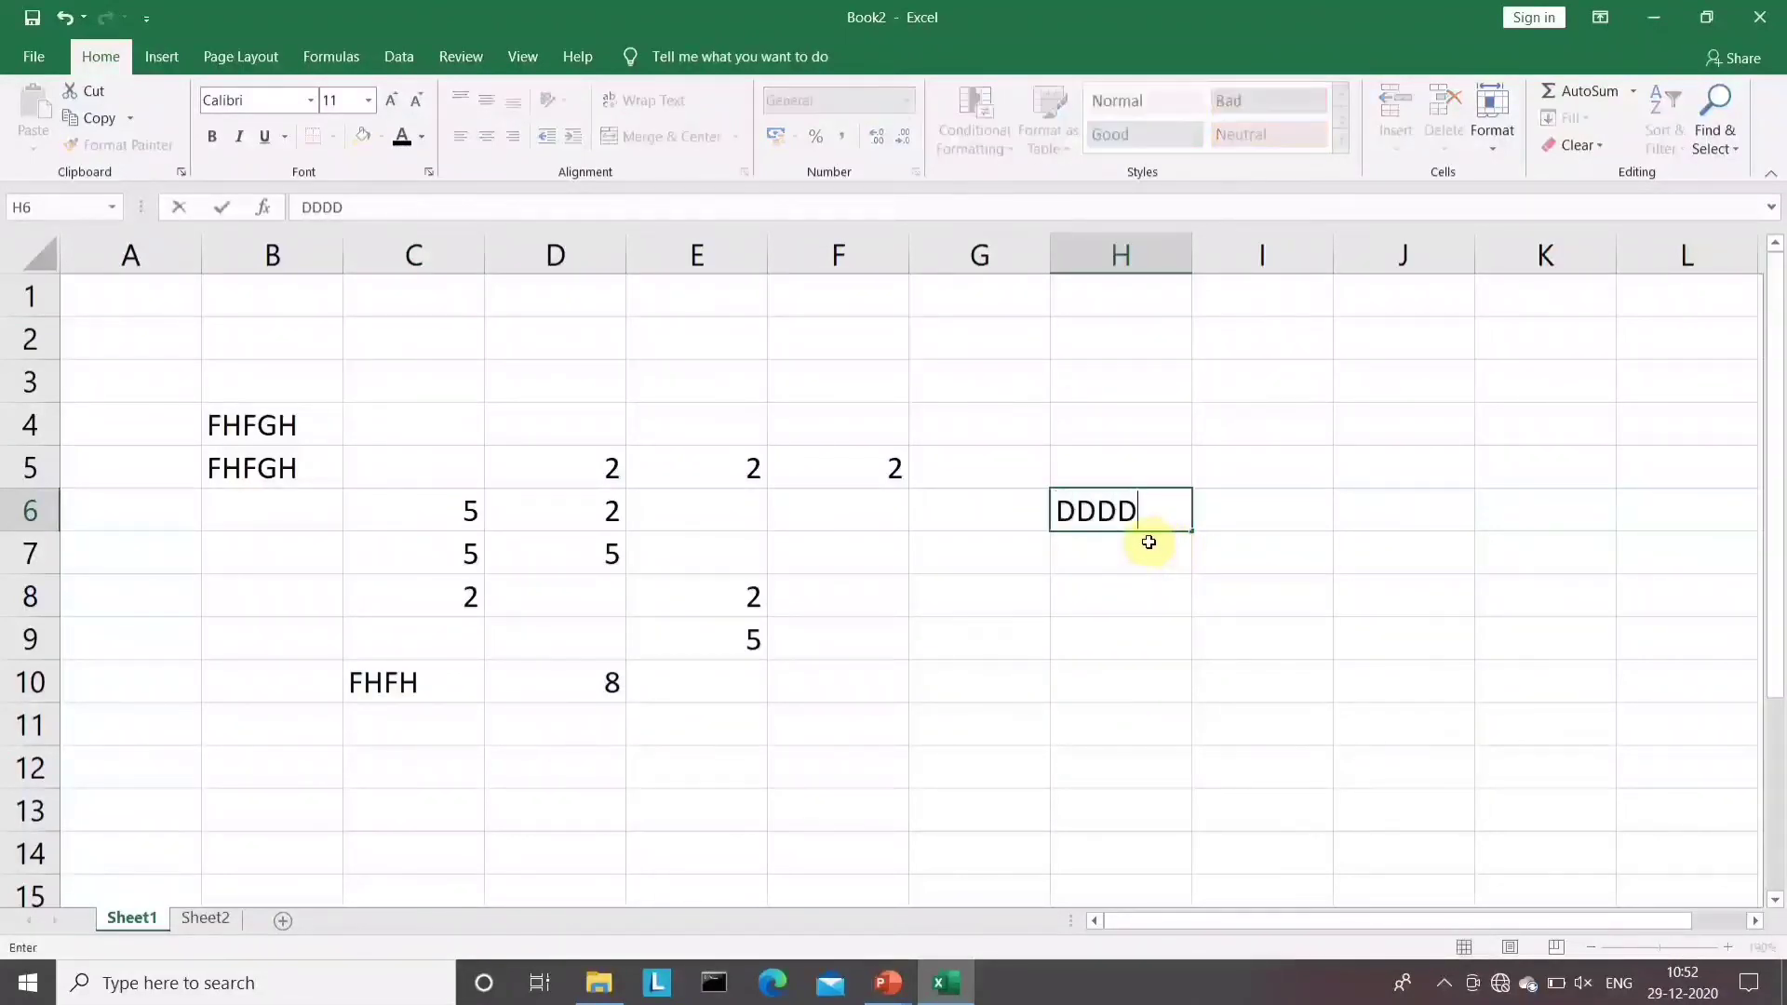
pyautogui.press('Return')
pyautogui.click(1131, 508)
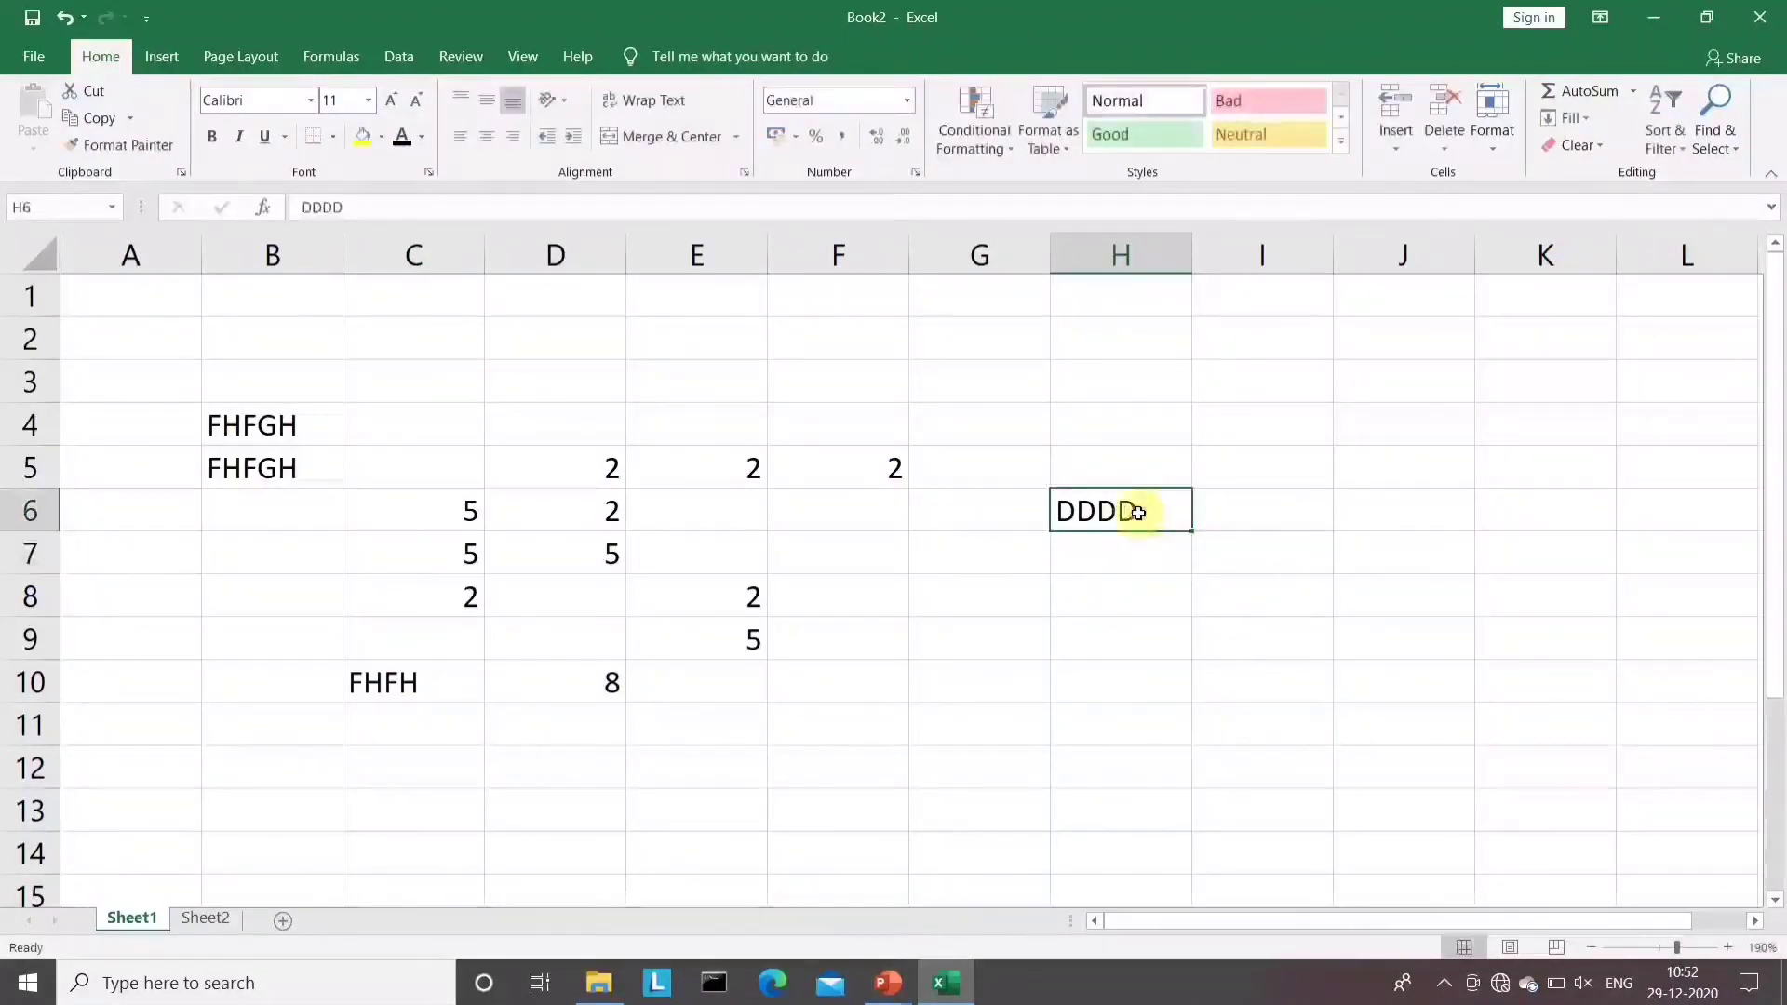
pyautogui.hotkey('ctrl', 'z')
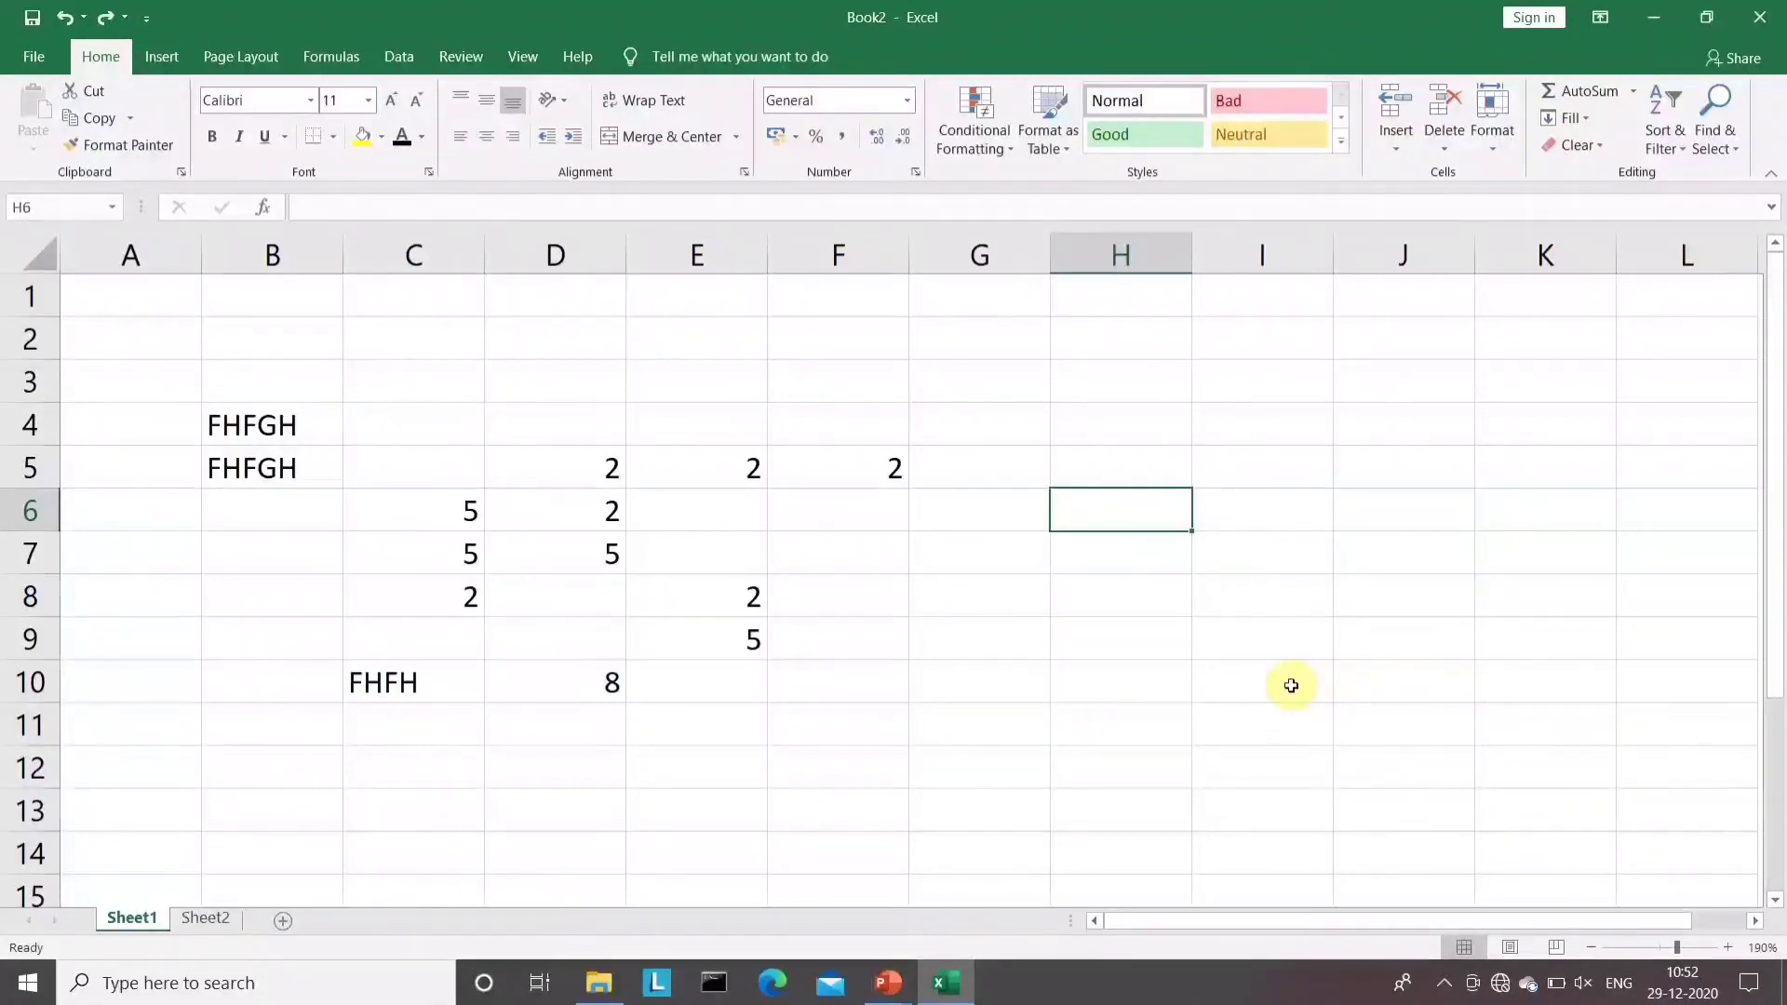
pyautogui.hotkey('ctrl', 'y')
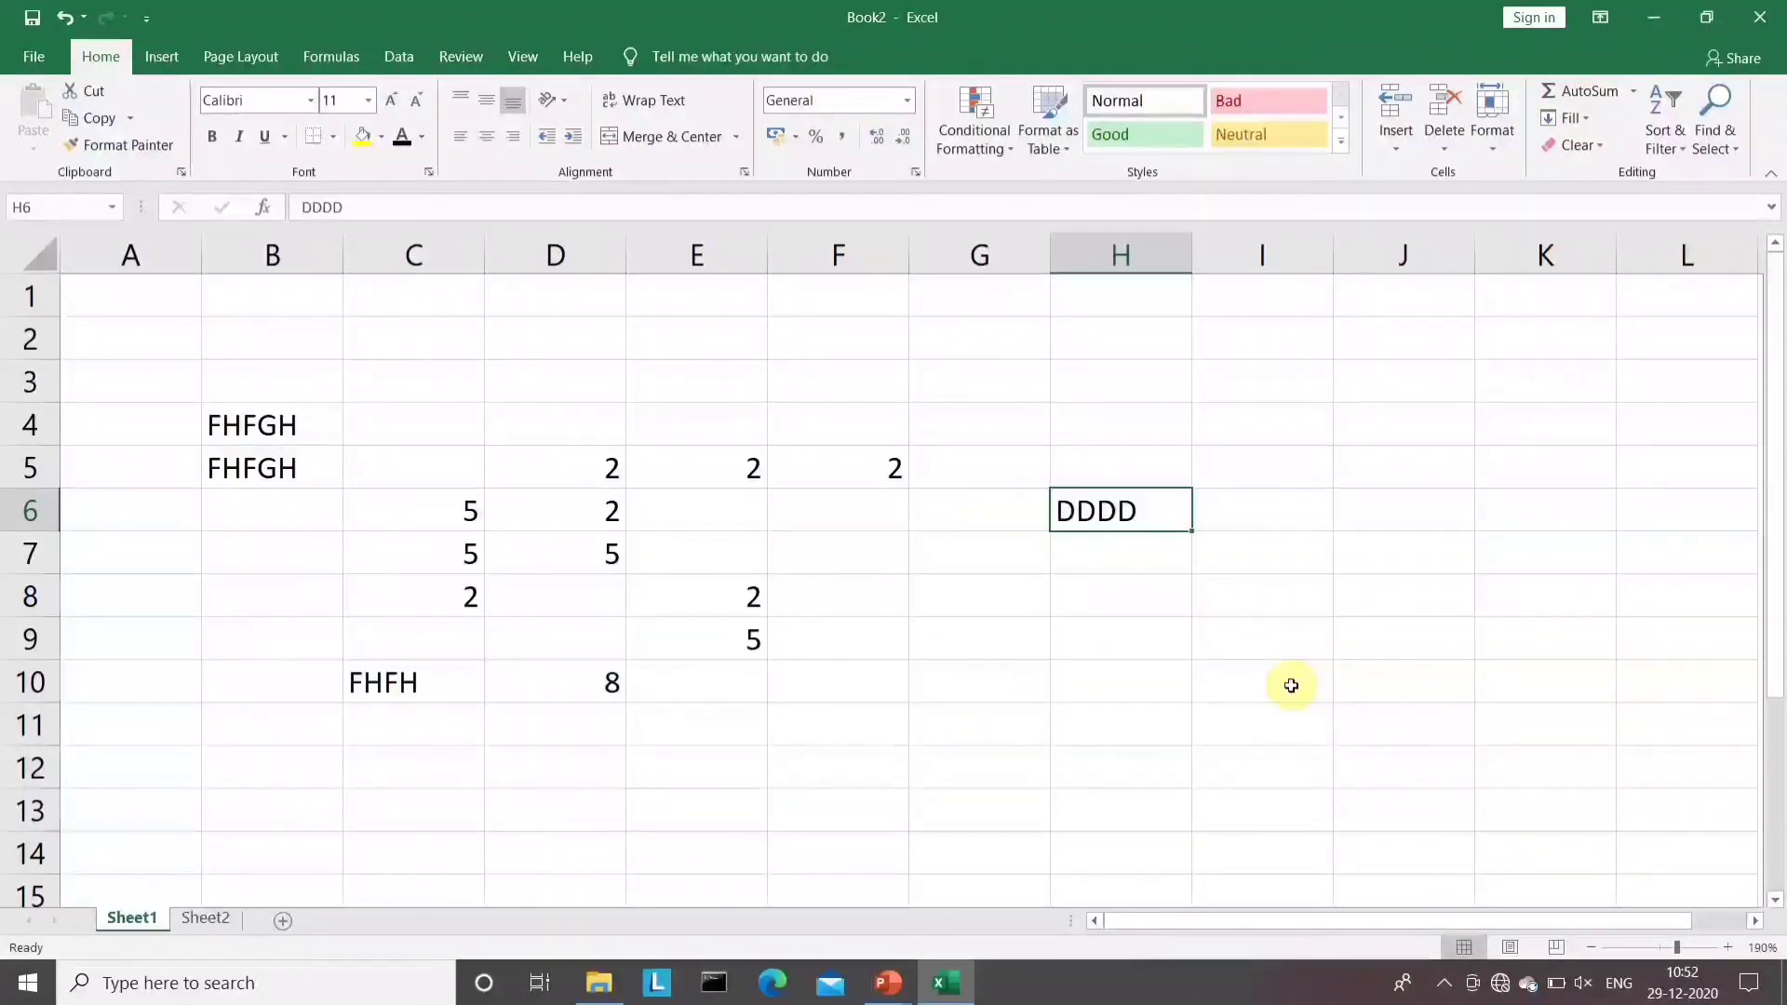